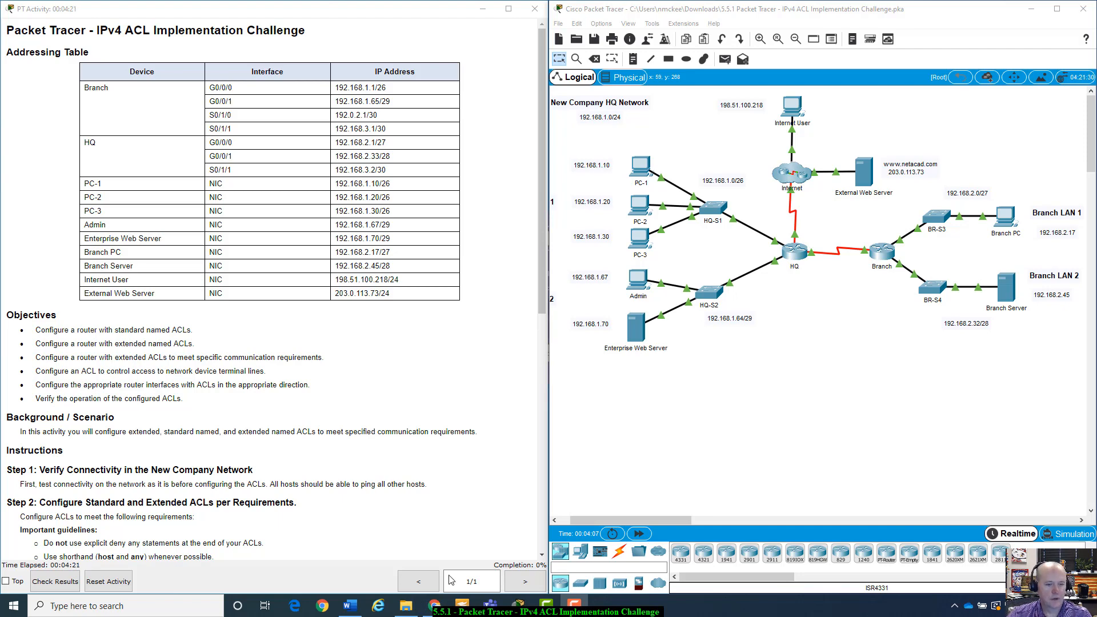
Open a blank workbook in Excel and move its window below the addressing table's header, over the Packet Tracer windows
{"action": "left_click", "coordinate": [161, 607]}
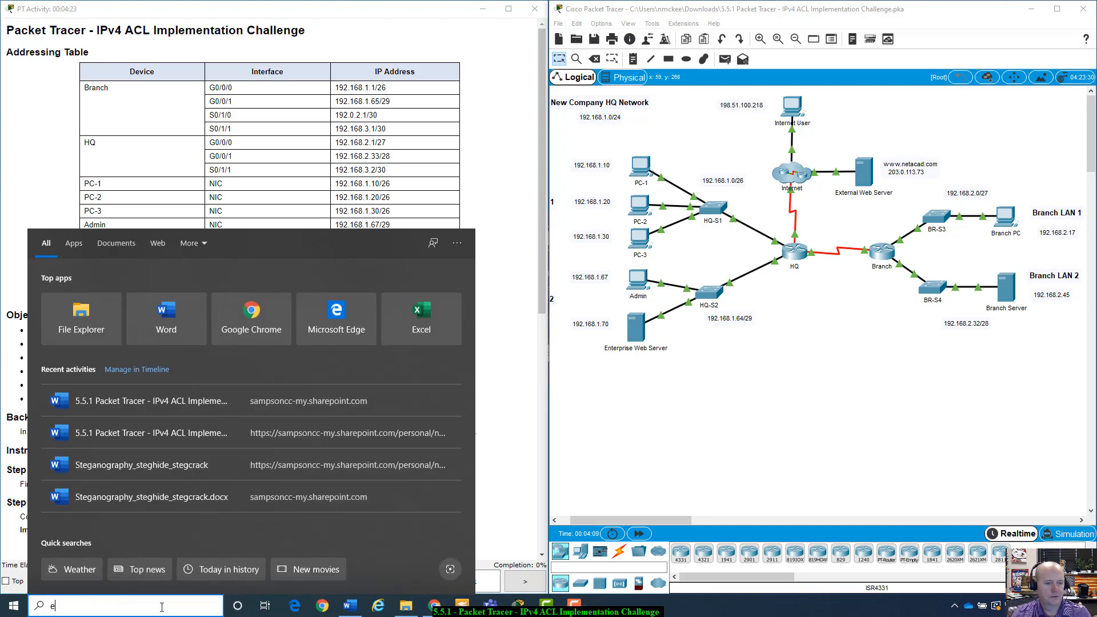
{"action": "type", "text": "excel"}
{"action": "key", "text": "Return"}
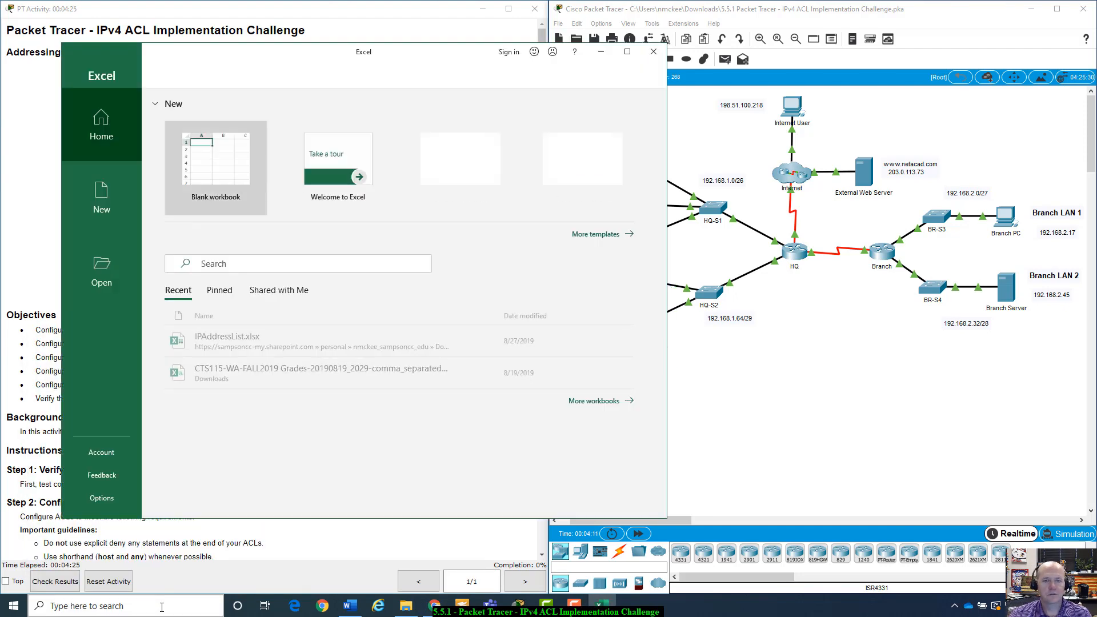
{"action": "left_click", "coordinate": [211, 159]}
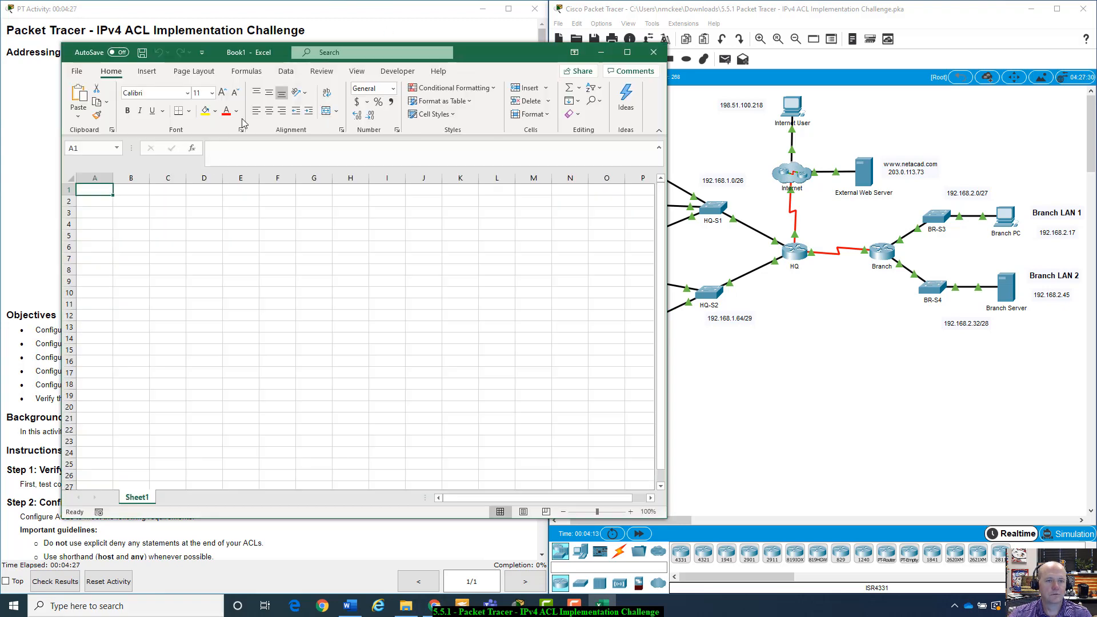
{"action": "left_click_drag", "start_coordinate": [215, 53], "coordinate": [513, 427]}
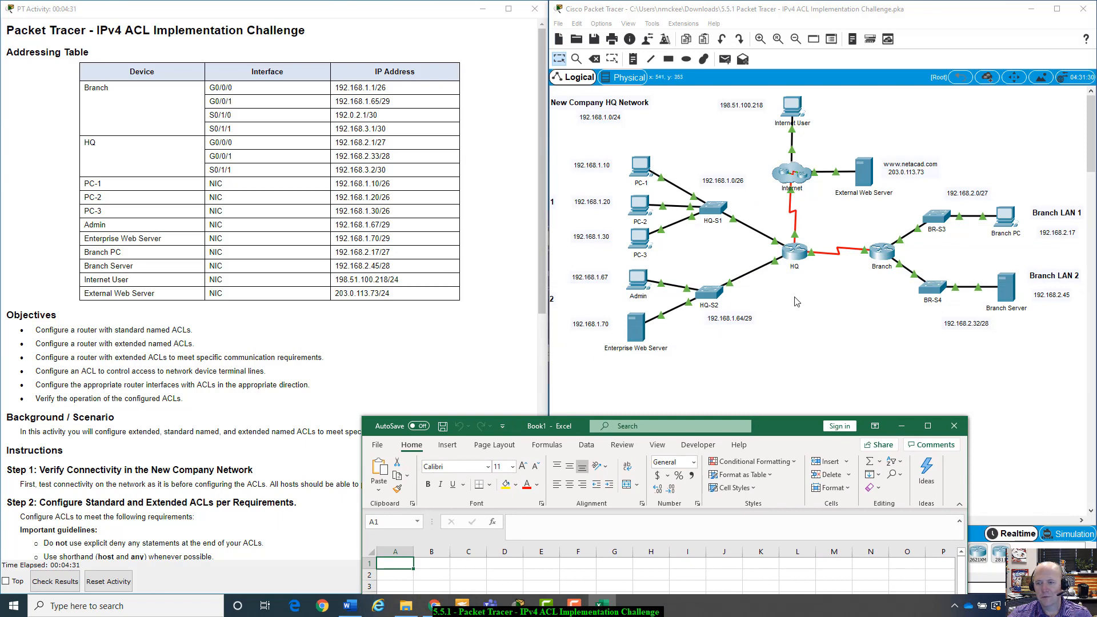
{"action": "left_click_drag", "start_coordinate": [799, 435], "coordinate": [622, 423]}
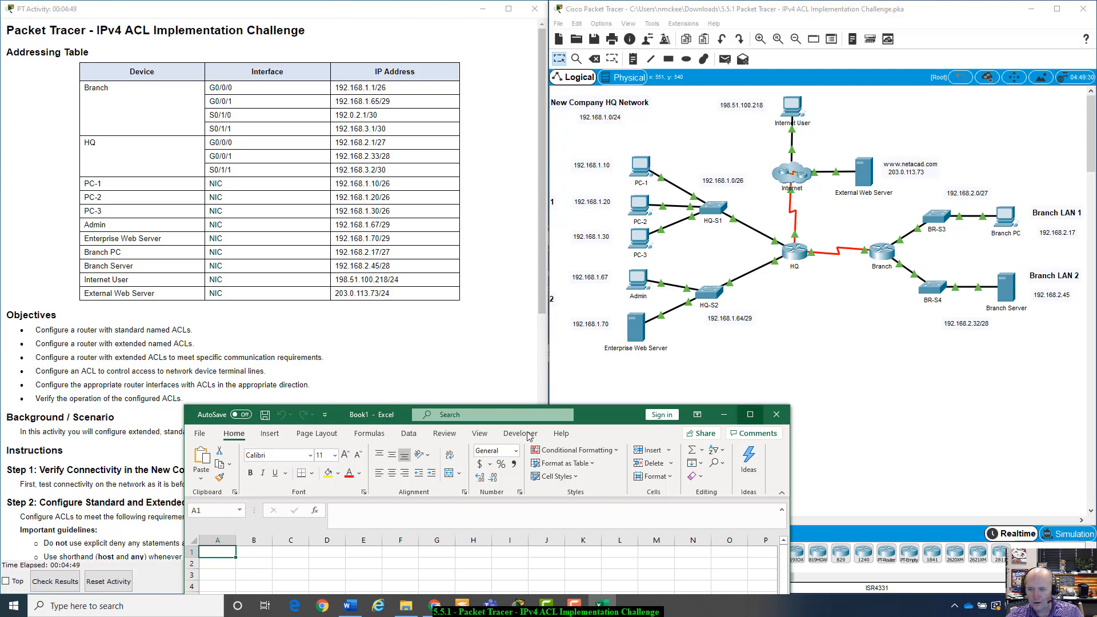
{"action": "left_click_drag", "start_coordinate": [601, 415], "coordinate": [631, 217]}
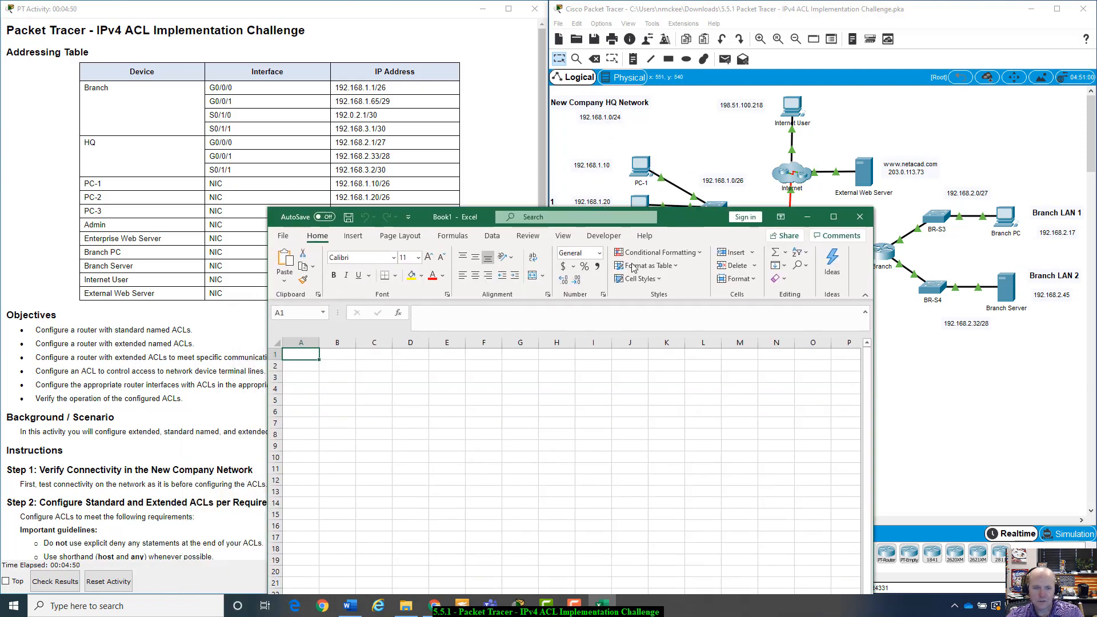
Enter /24 in cell A2 and fill the series across row 2 up to /32 in I2
{"action": "left_click", "coordinate": [294, 366]}
{"action": "key", "text": "alt"}
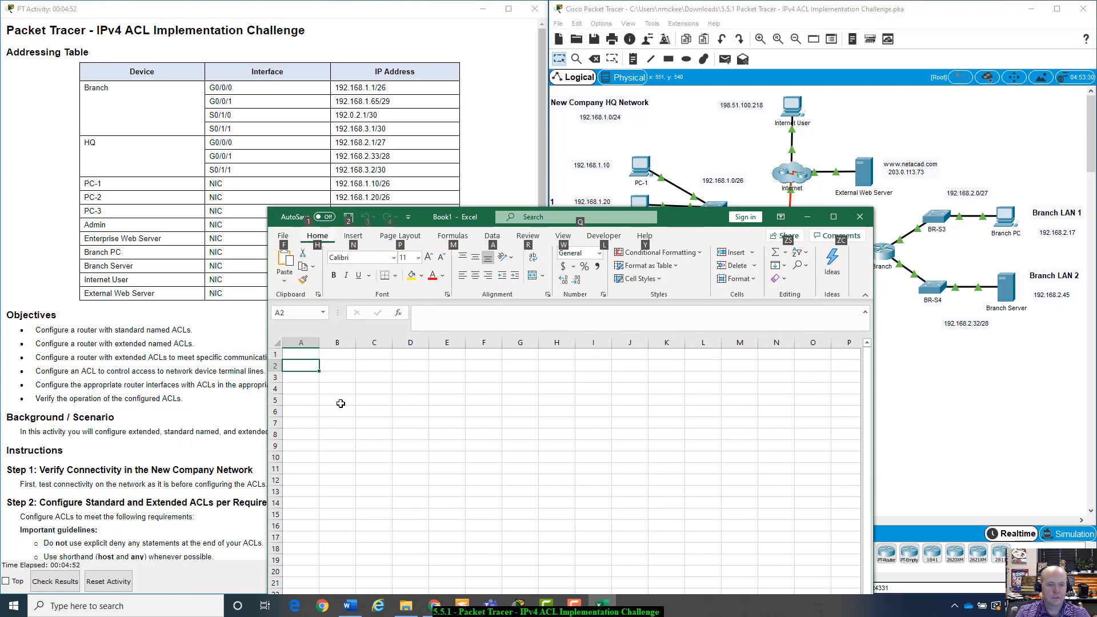
{"action": "key", "text": "alt"}
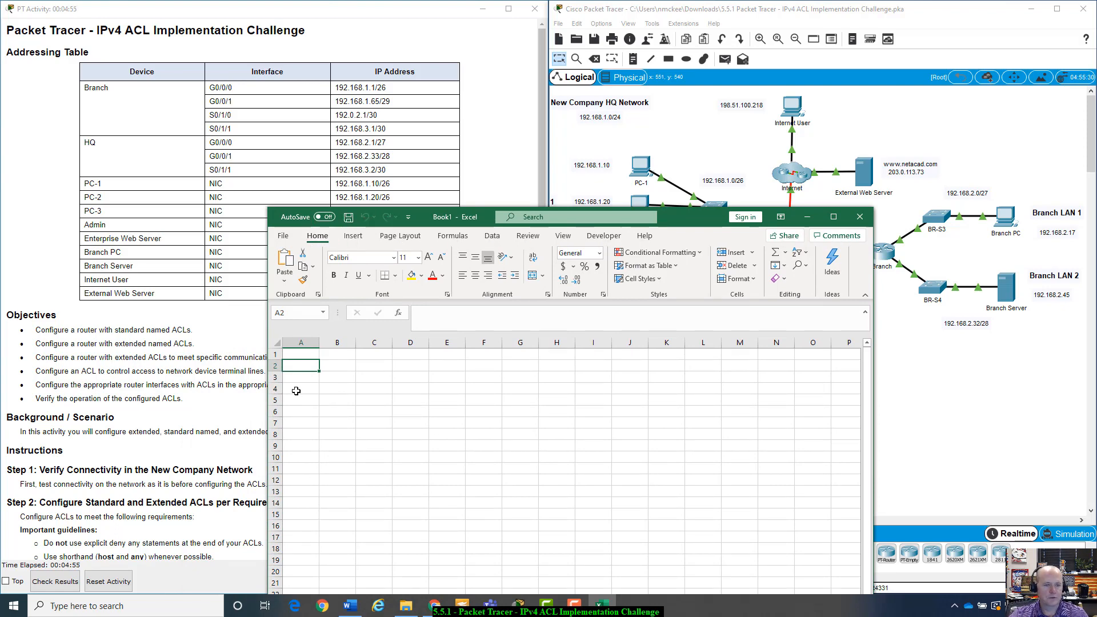
{"action": "type", "text": "/24"}
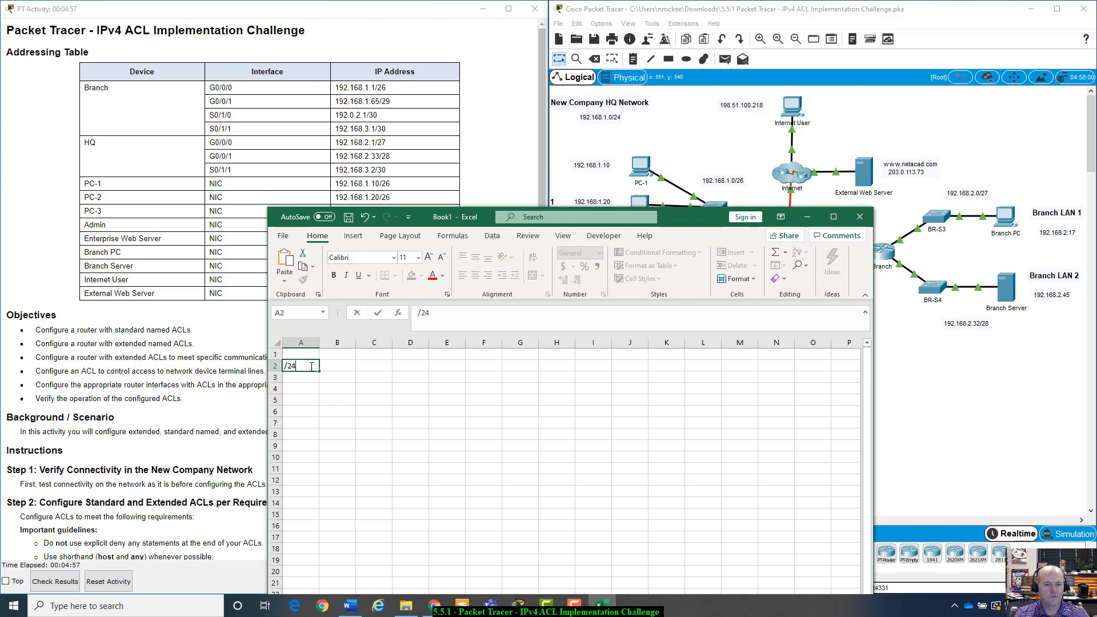
{"action": "key", "text": "Tab"}
{"action": "left_click", "coordinate": [312, 367]}
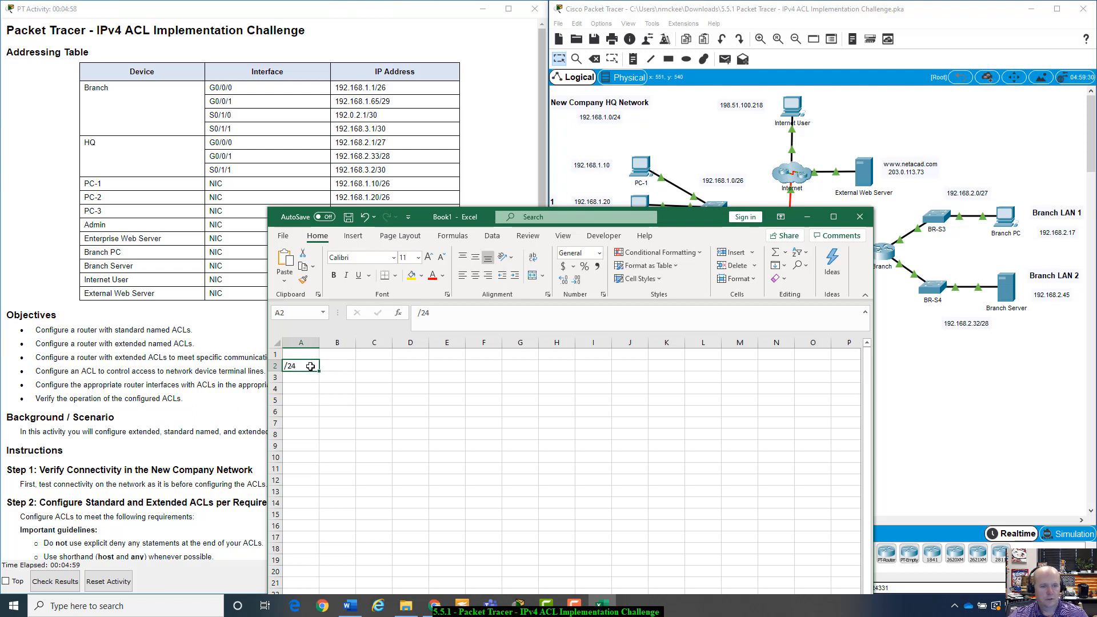
{"action": "left_click_drag", "start_coordinate": [322, 370], "coordinate": [612, 370]}
{"action": "left_click", "coordinate": [307, 366]}
{"action": "left_click", "coordinate": [306, 375]}
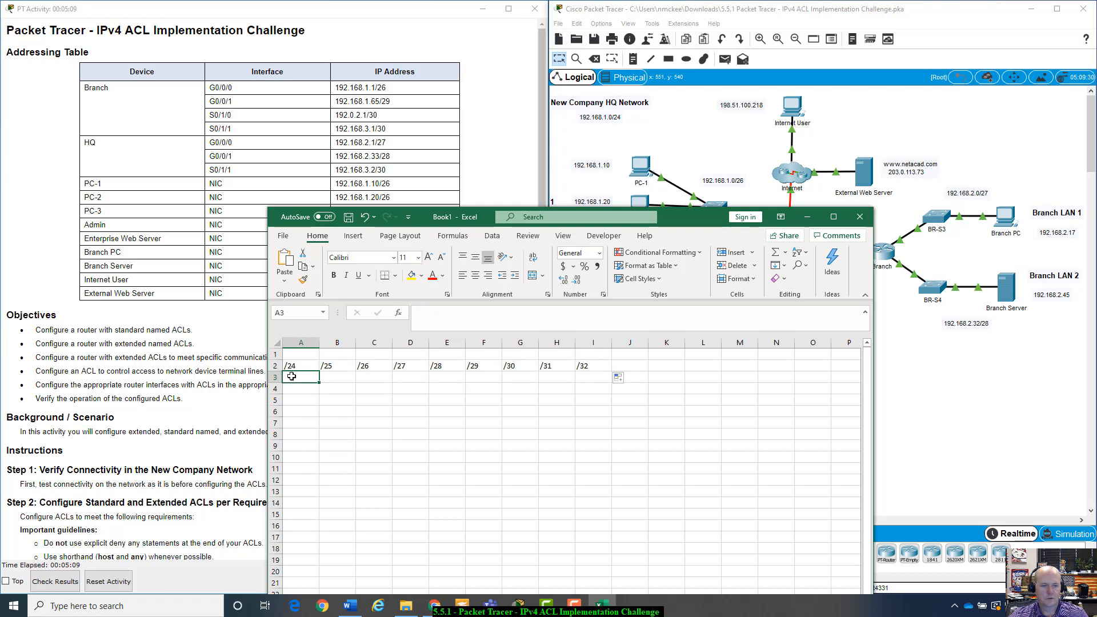
Enter 255.255.255.? in cell A1 and fit column A's width to its contents
{"action": "left_click", "coordinate": [304, 358]}
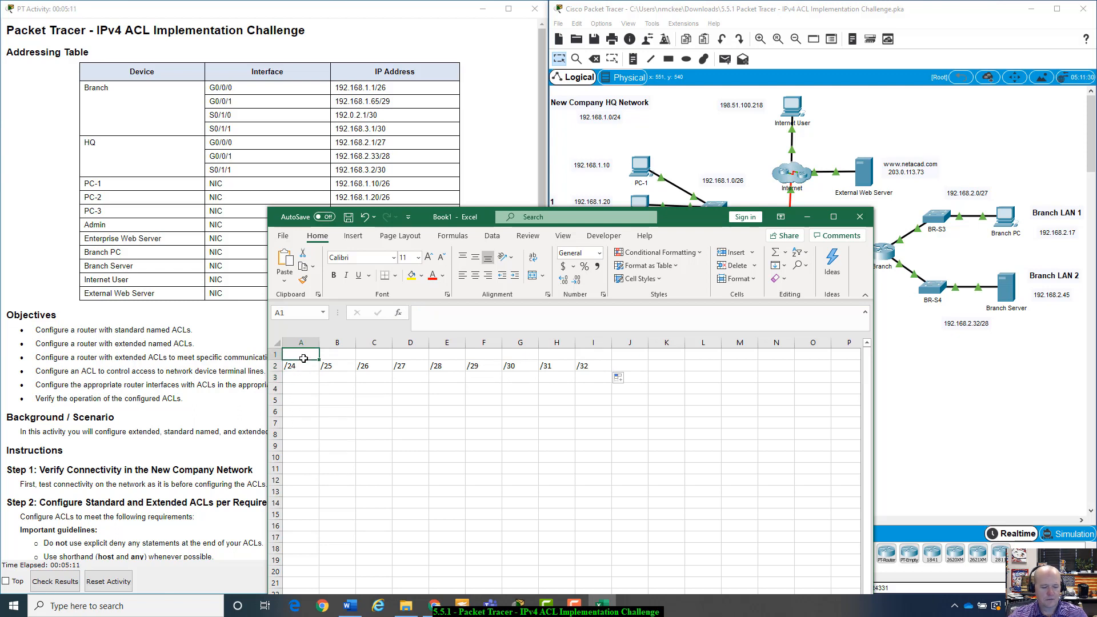
{"action": "type", "text": "255.255."}
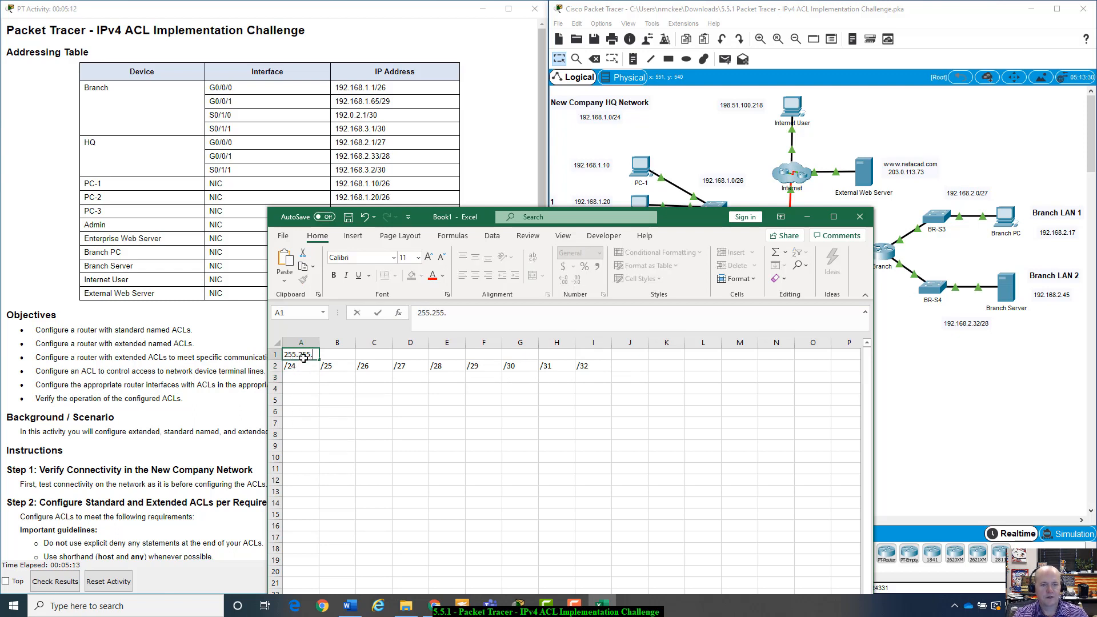
{"action": "type", "text": "255.?"}
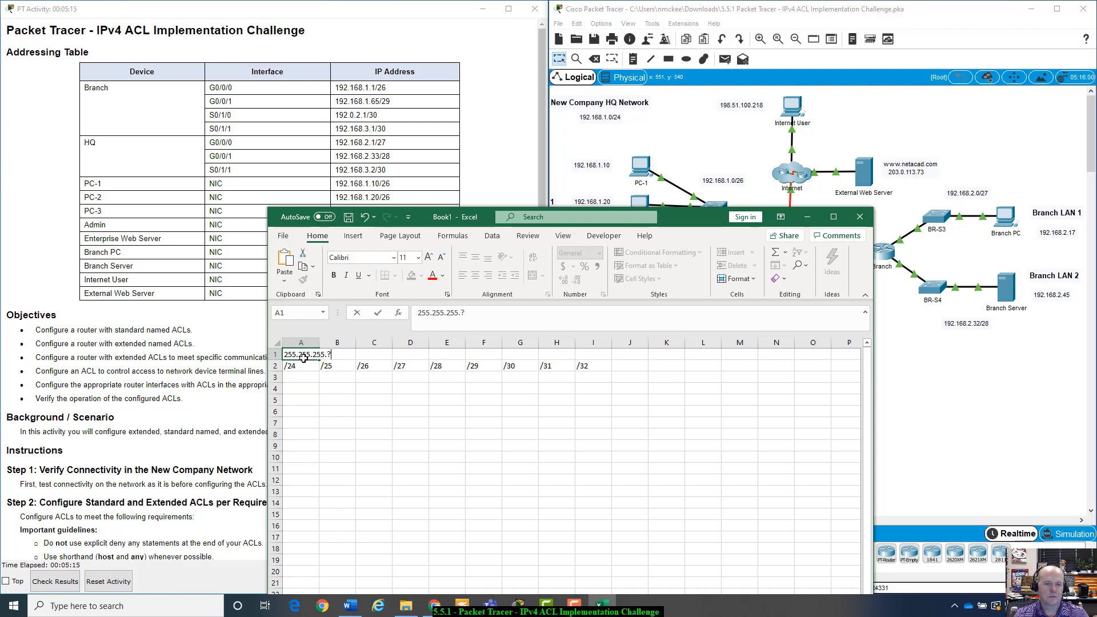
{"action": "key", "text": "Return"}
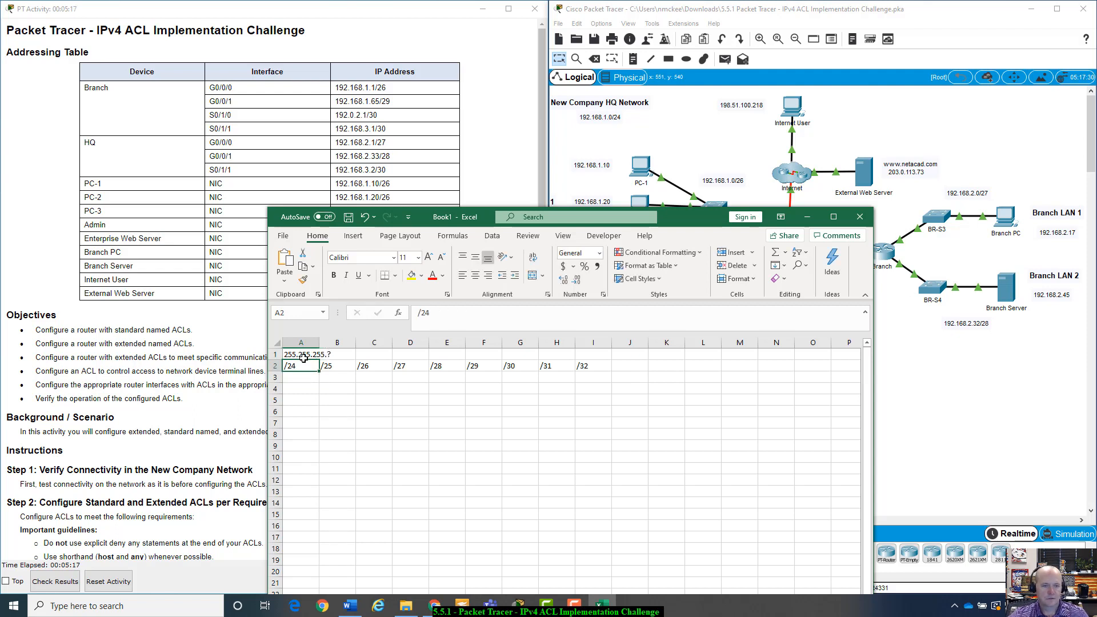
{"action": "double_click", "coordinate": [319, 342]}
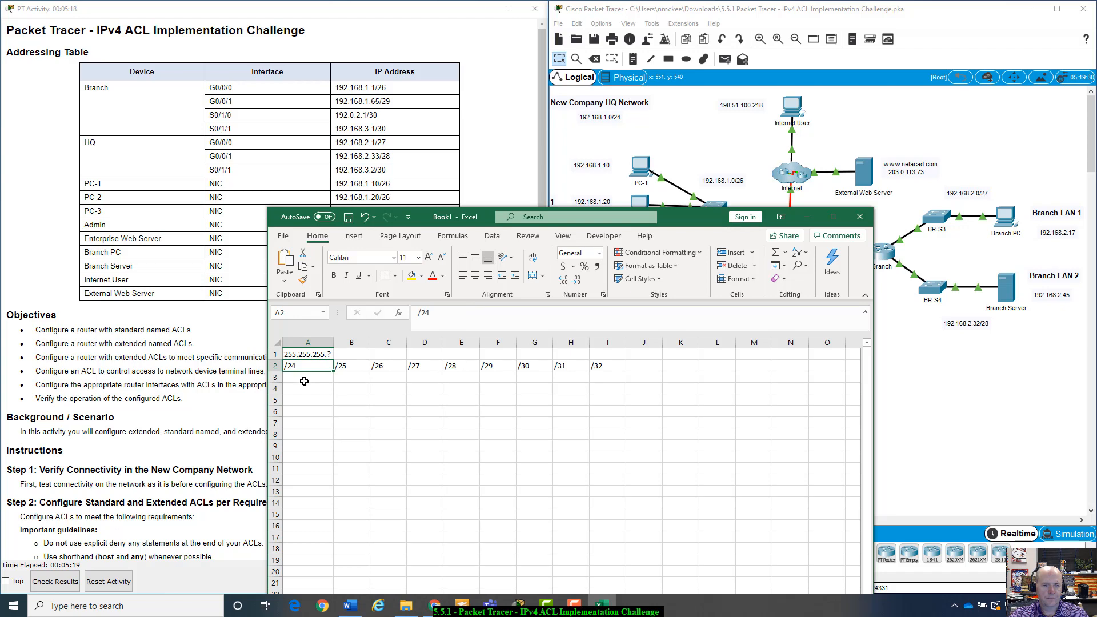
Enter the last mask octets 0, 128, 192, 224 and 240 in row 3 under /24 through /28
{"action": "left_click", "coordinate": [304, 379]}
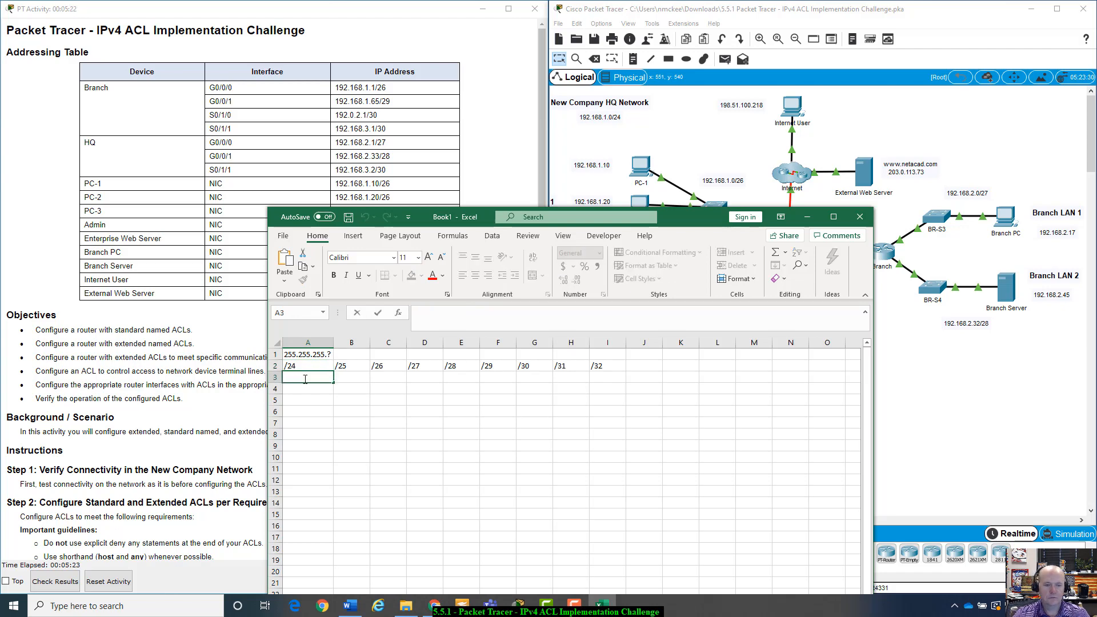
{"action": "type", "text": "0"}
{"action": "key", "text": "Tab"}
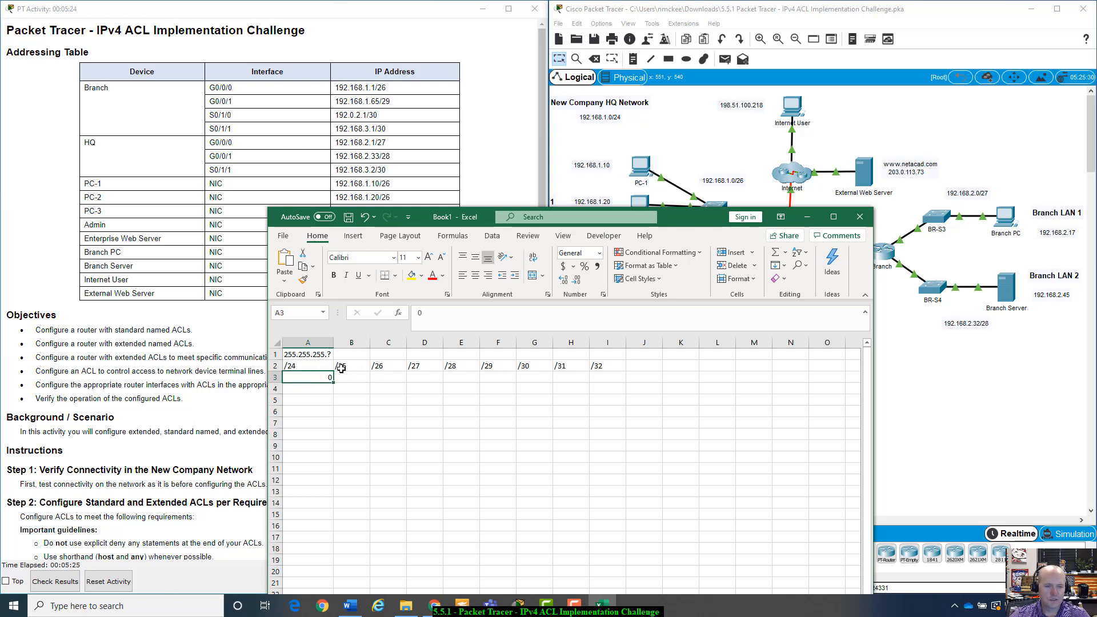
{"action": "type", "text": "128"}
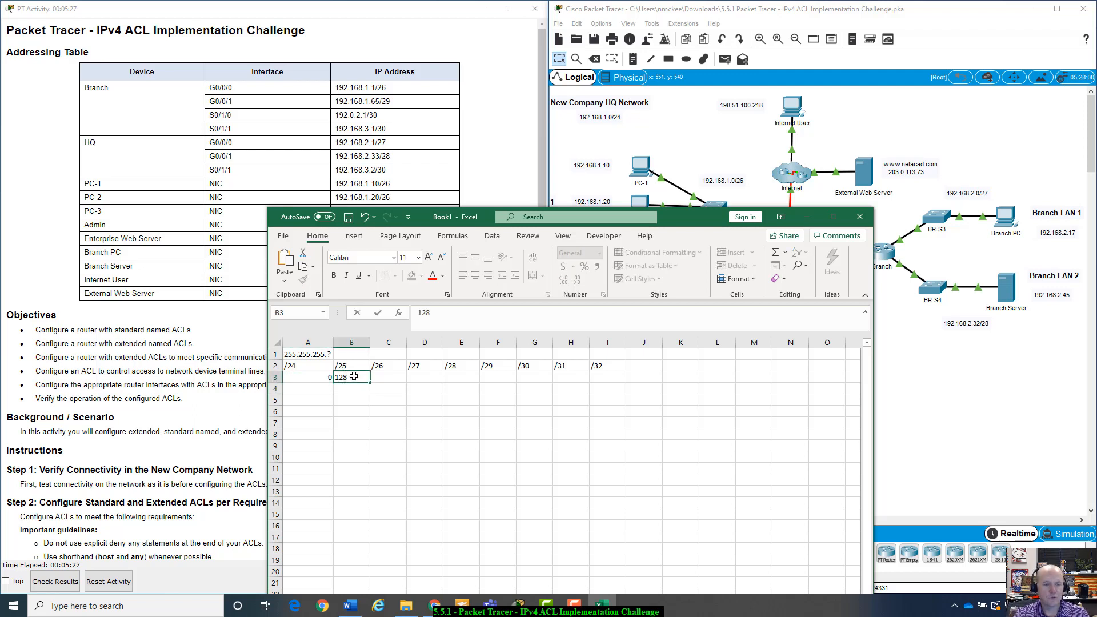
{"action": "key", "text": "Tab"}
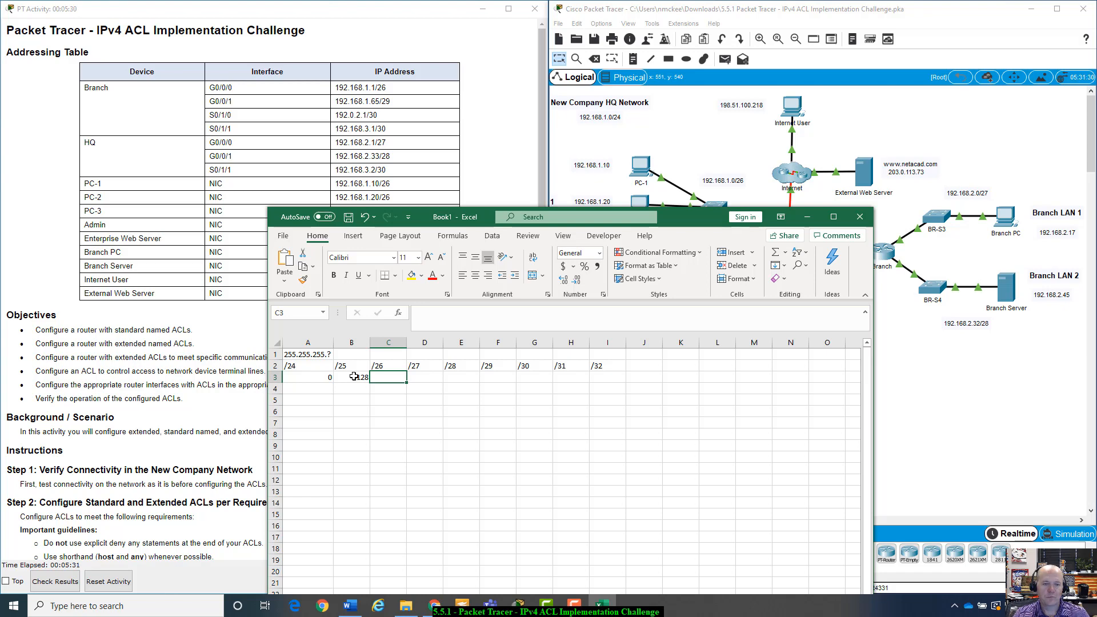
{"action": "type", "text": "192"}
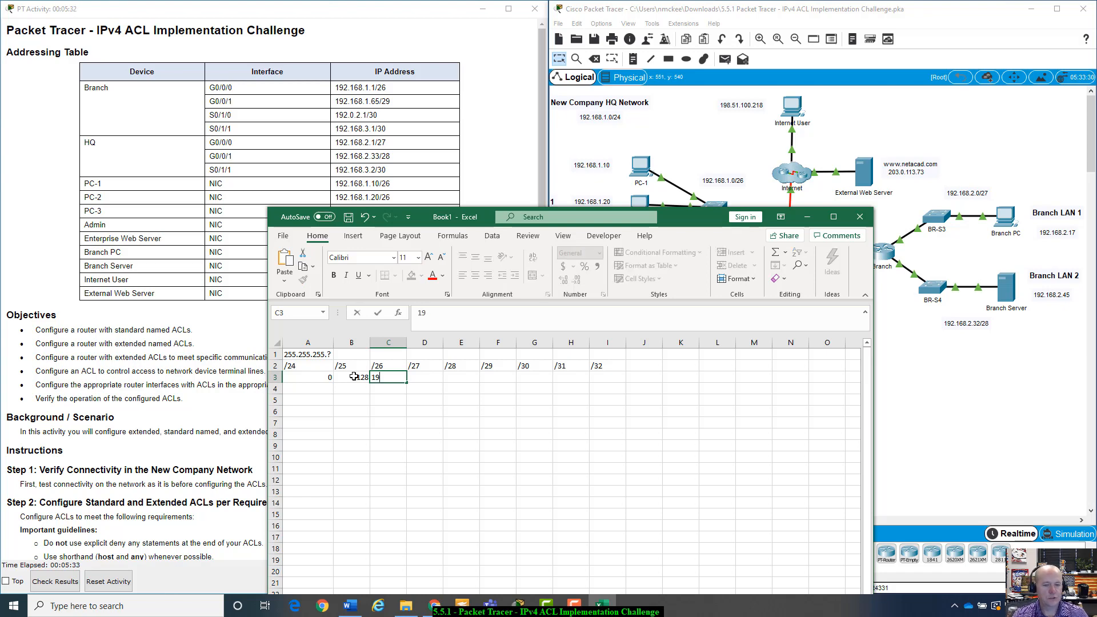
{"action": "key", "text": "Tab"}
{"action": "type", "text": "2"}
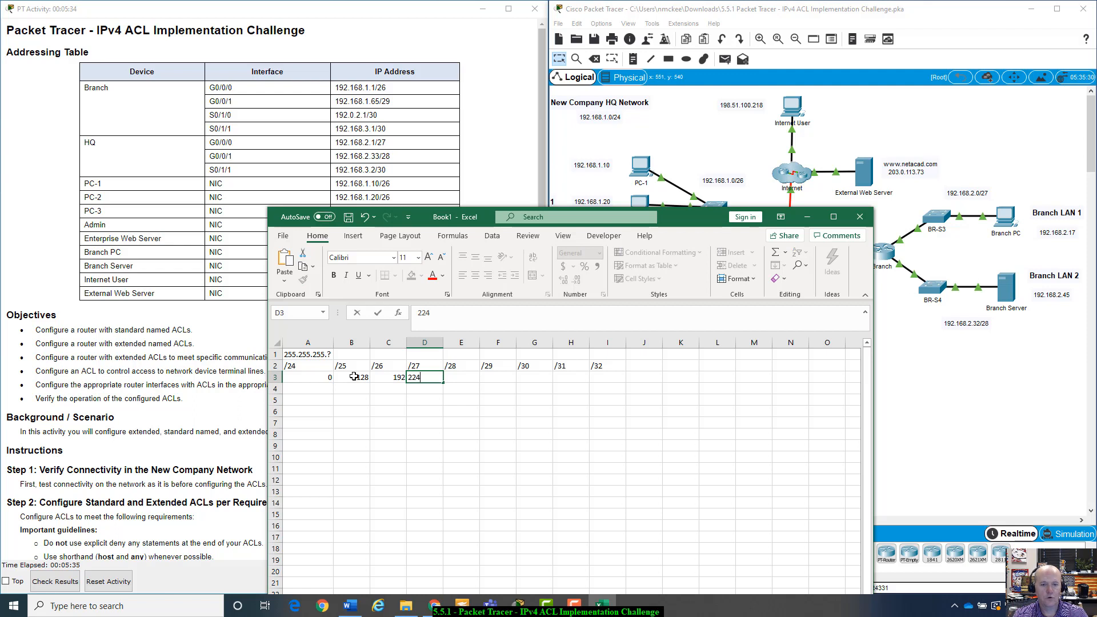
{"action": "key", "text": "Tab"}
{"action": "type", "text": "240"}
{"action": "key", "text": "Tab"}
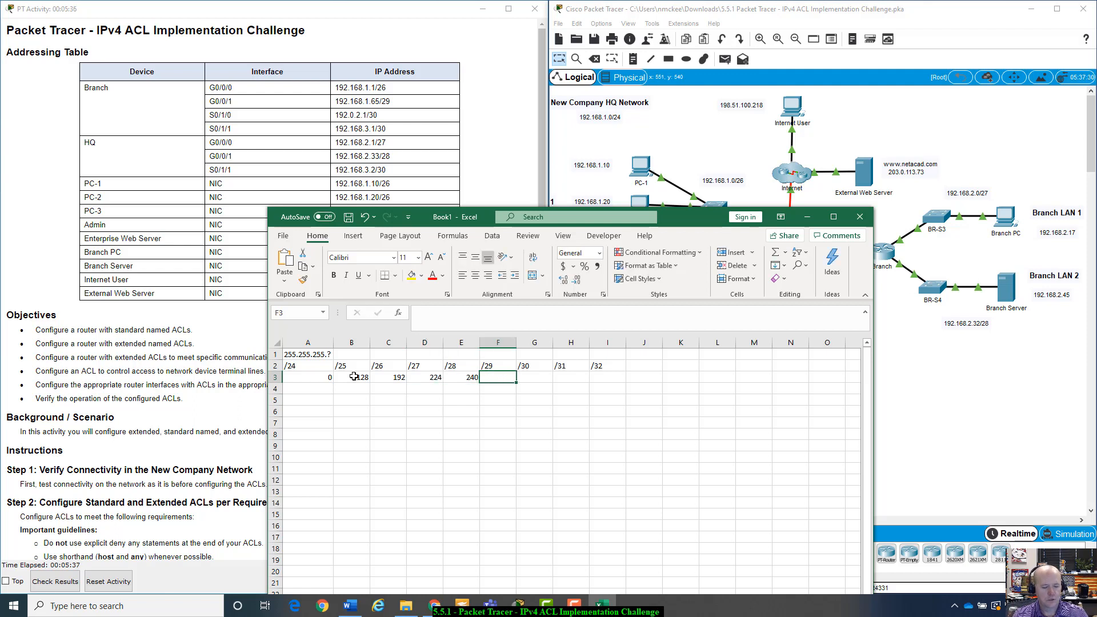
Enter the last mask octets 248, 252, 254 and 255 in row 3 under /29 through /32
{"action": "type", "text": "248"}
{"action": "key", "text": "Tab"}
{"action": "type", "text": "2"}
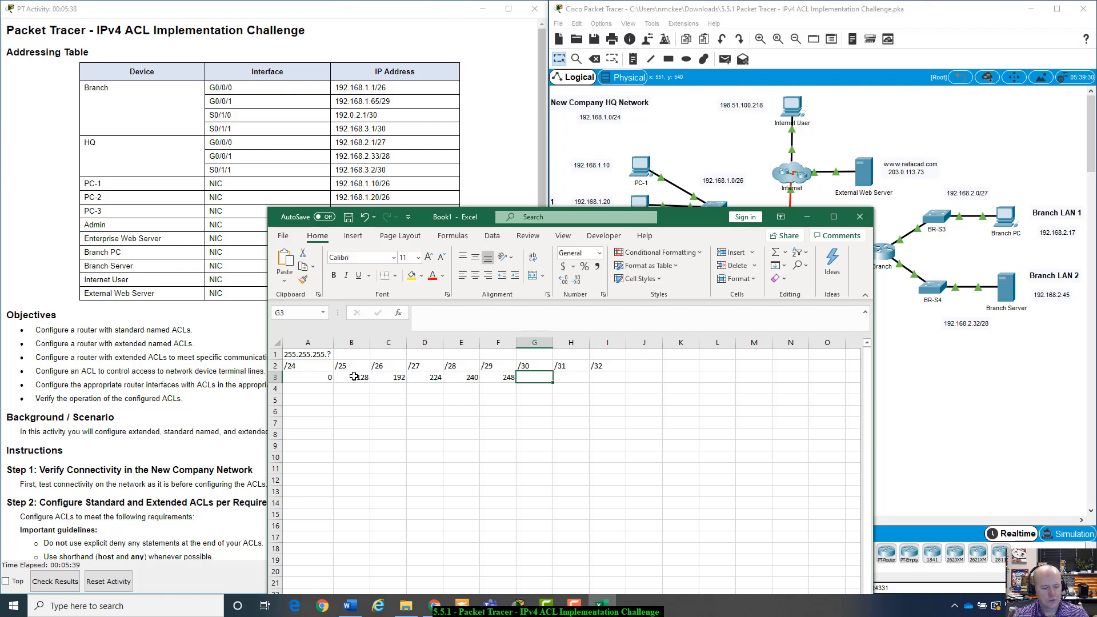
{"action": "type", "text": "52"}
{"action": "key", "text": "Tab"}
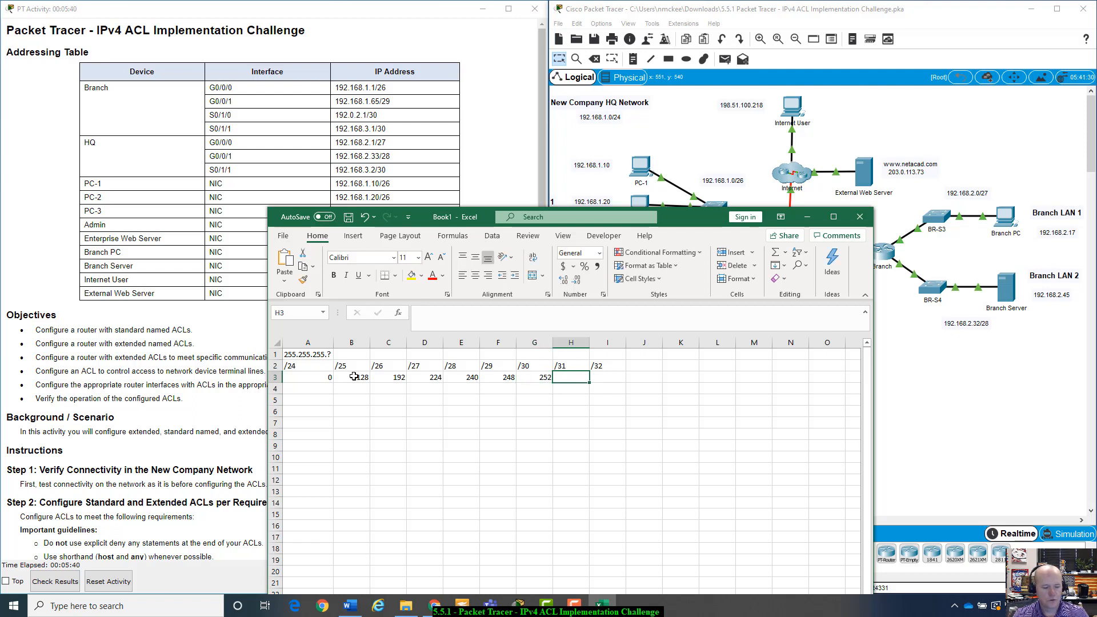
{"action": "type", "text": "254"}
{"action": "key", "text": "Tab"}
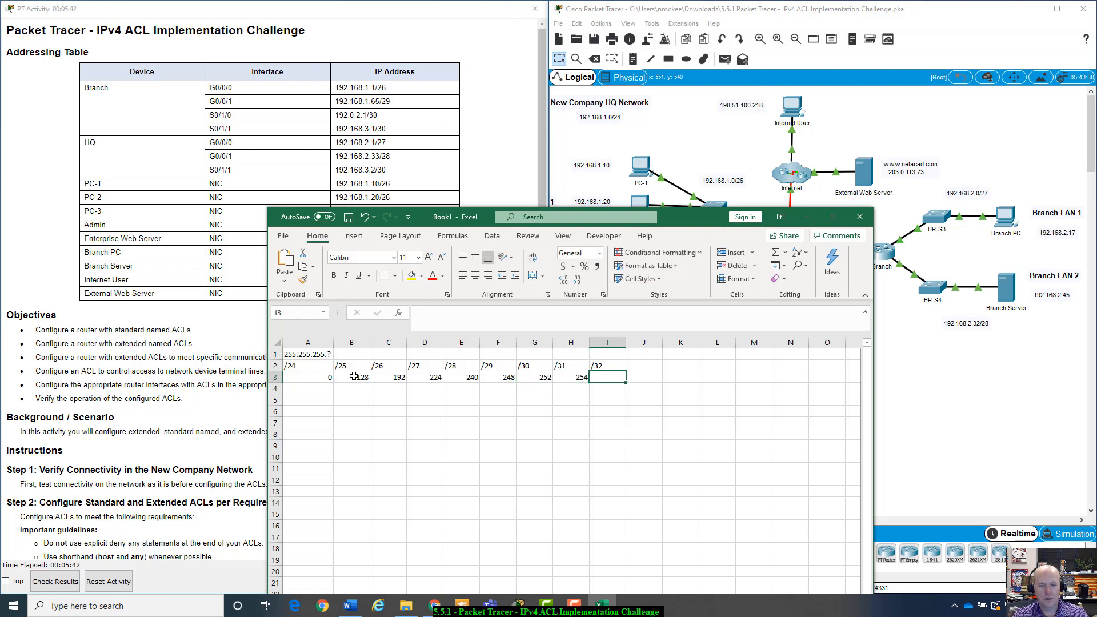
{"action": "type", "text": "255"}
{"action": "key", "text": "Return"}
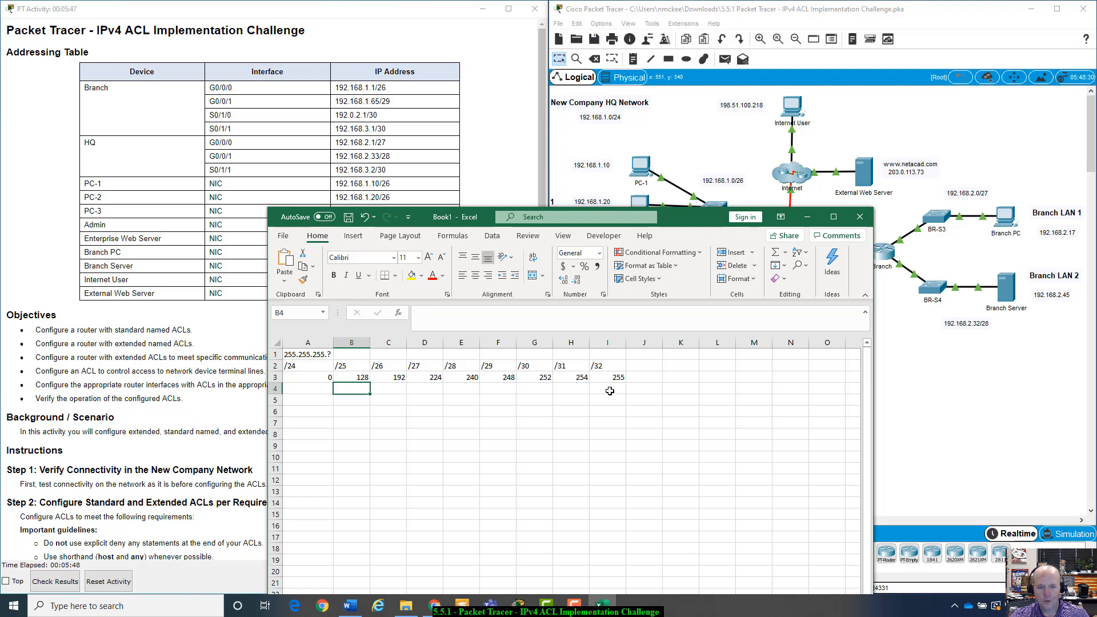
Insert a new column before column A and label its first three rows ip, CIDR and Subnet
{"action": "right_click", "coordinate": [293, 342]}
{"action": "left_click", "coordinate": [320, 440]}
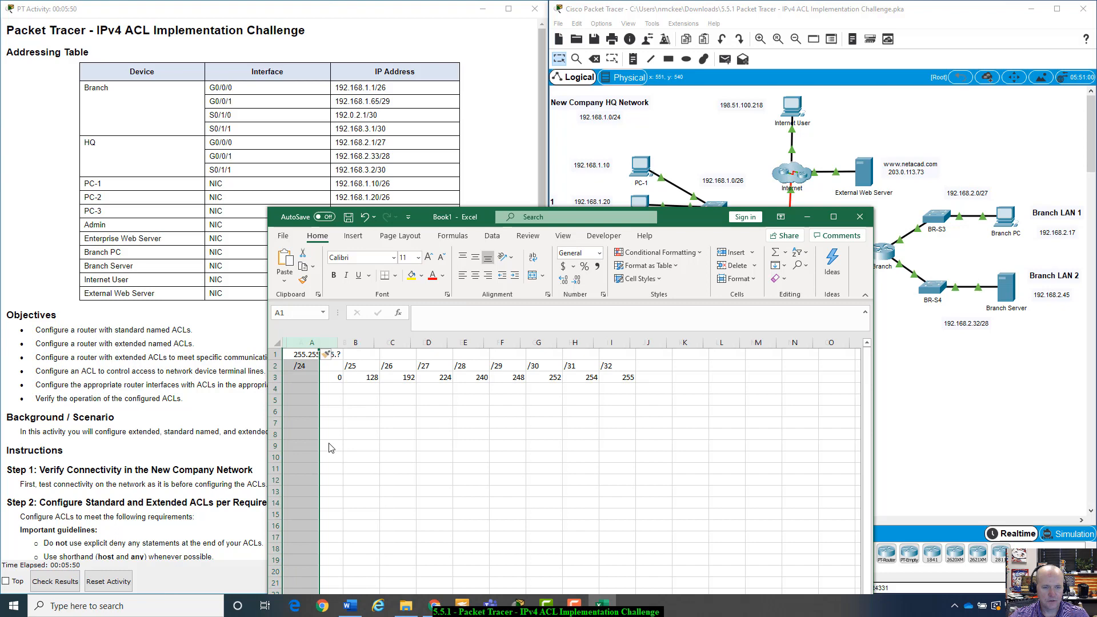
{"action": "left_click", "coordinate": [290, 366]}
{"action": "key", "text": "Up"}
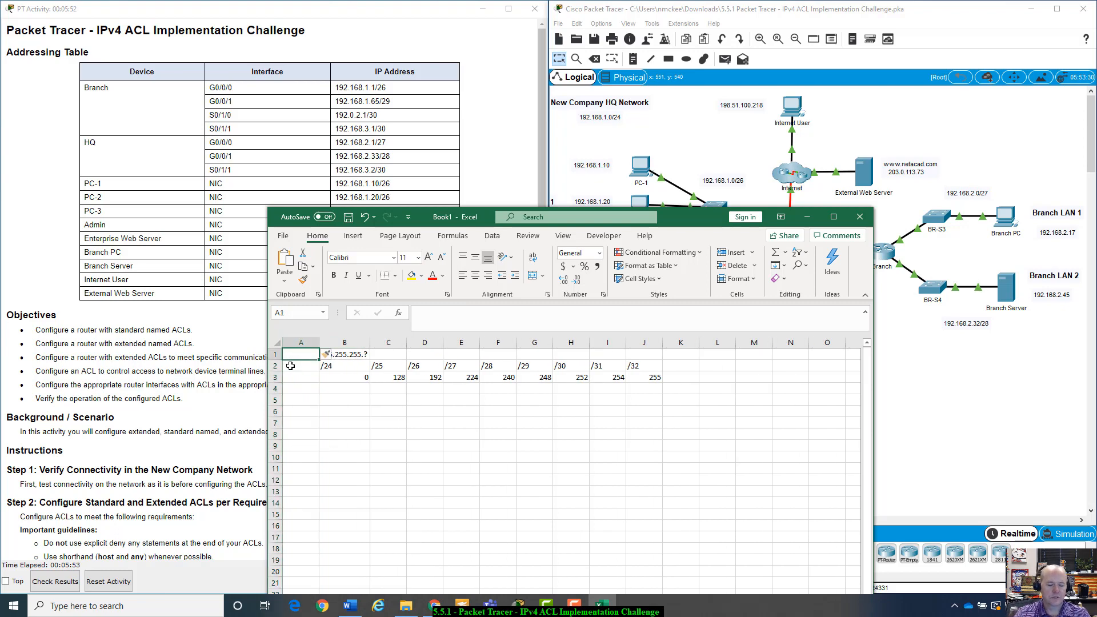
{"action": "type", "text": "ip"}
{"action": "key", "text": "Return"}
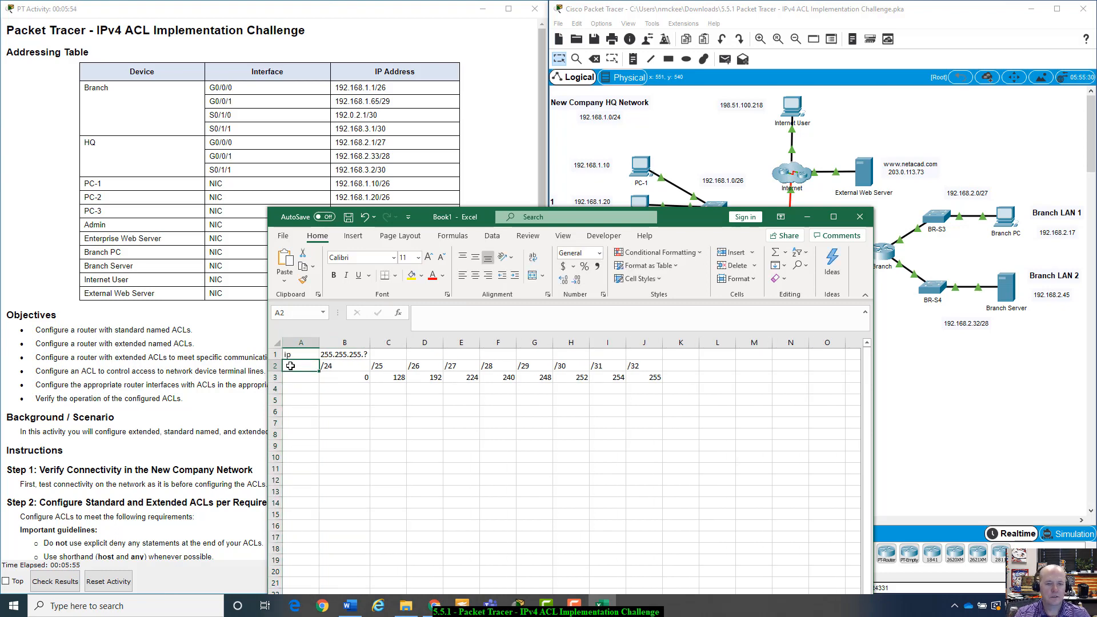
{"action": "type", "text": "C"}
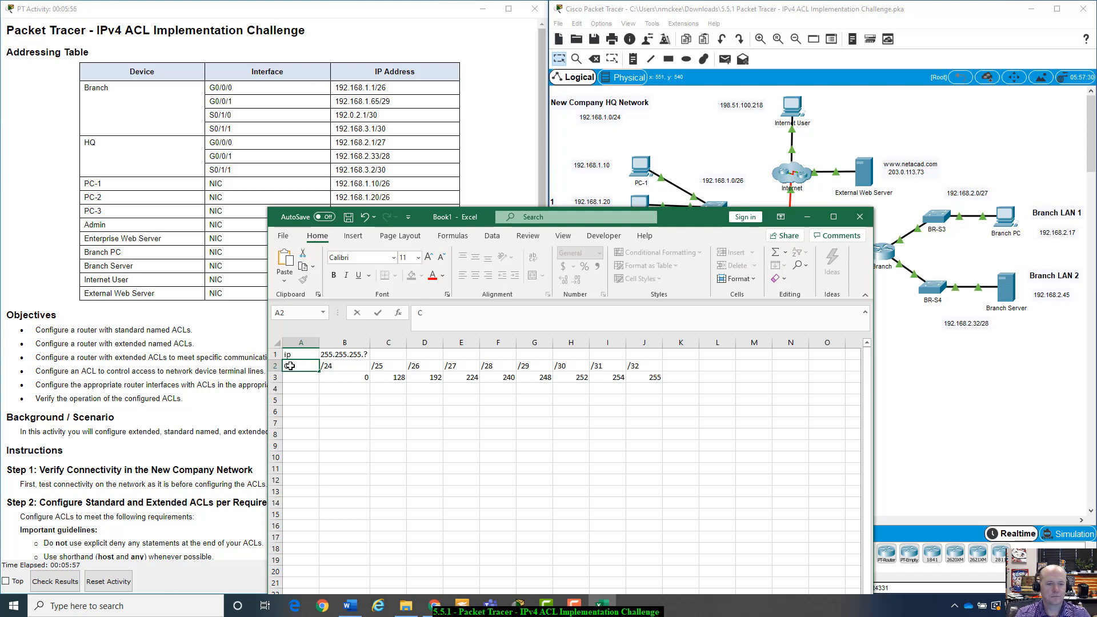
{"action": "type", "text": "ODR"}
{"action": "key", "text": "Return"}
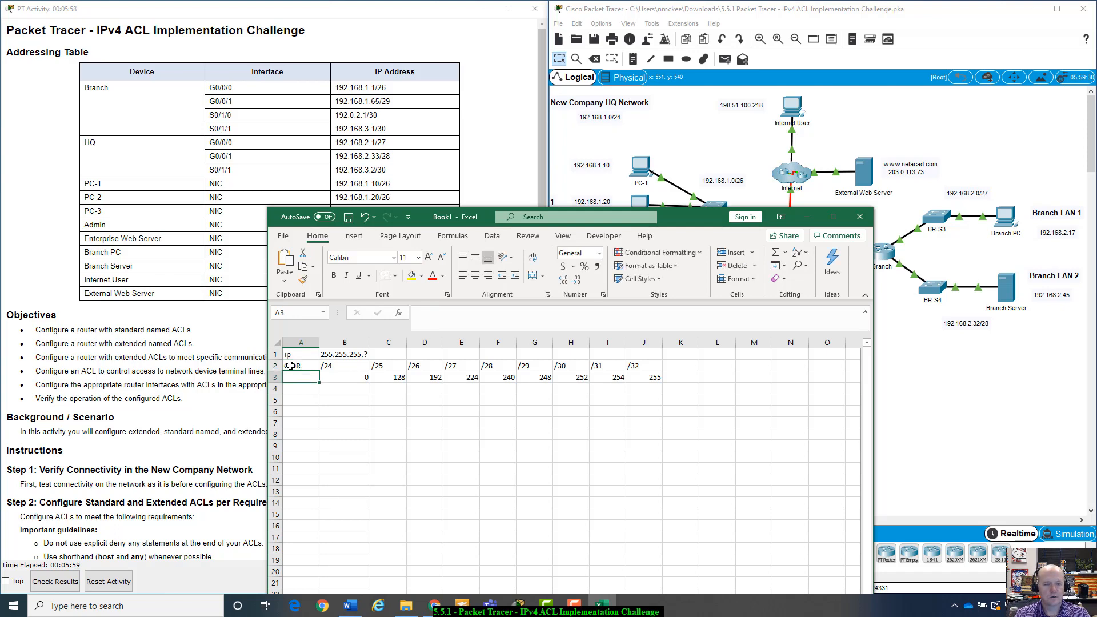
{"action": "type", "text": "Subnet"}
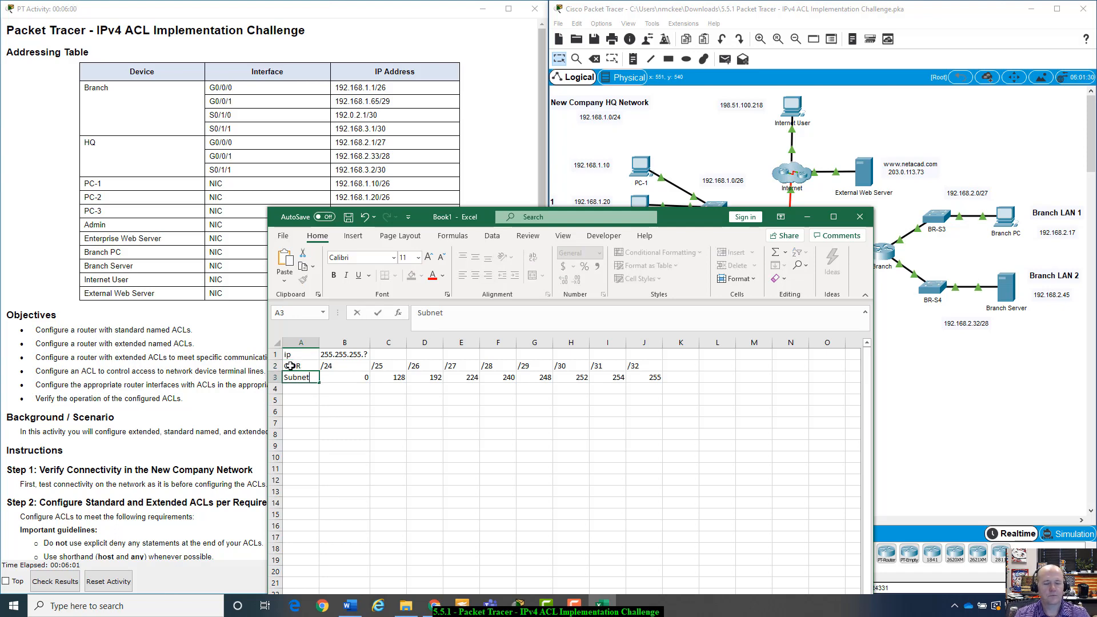
{"action": "key", "text": "Return"}
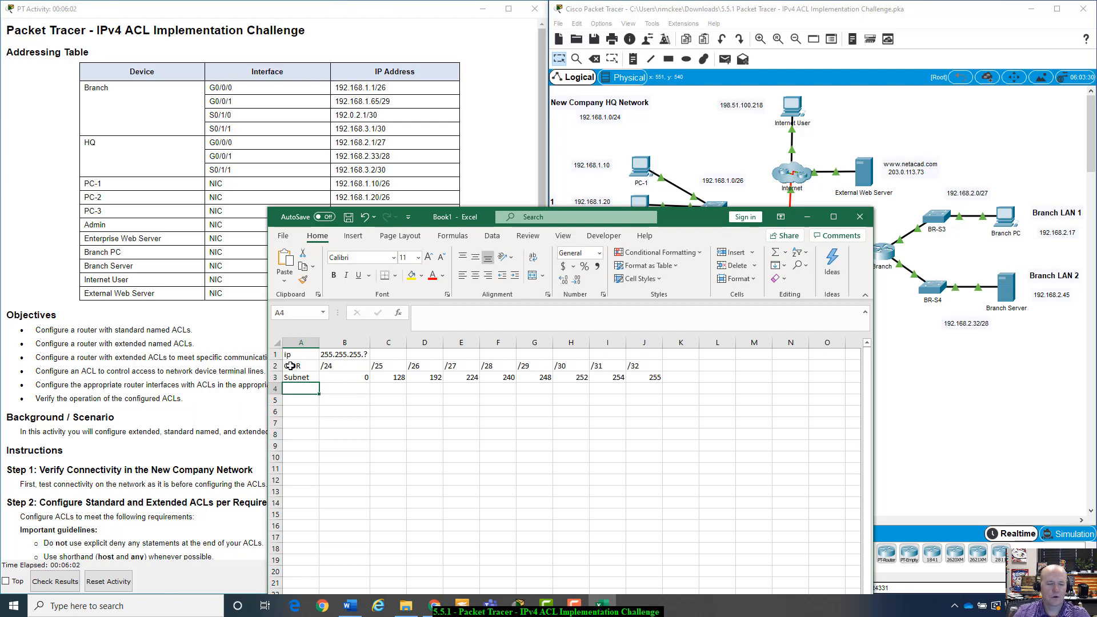
Replace the row label in cell A3 with Mask
{"action": "key", "text": "Up"}
{"action": "key", "text": "F2"}
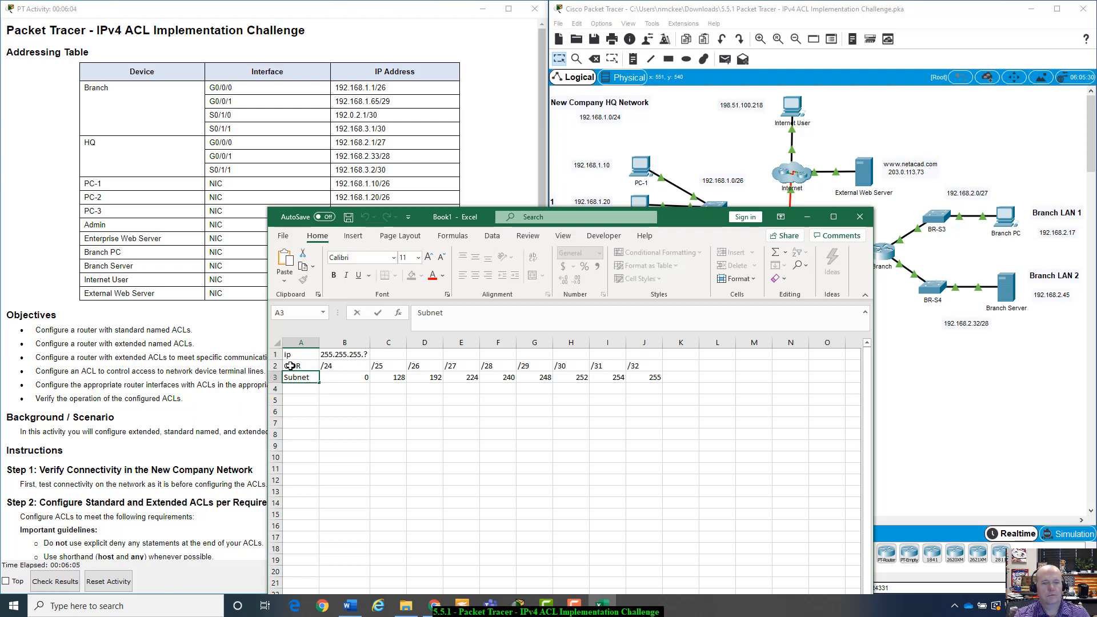
{"action": "key", "text": "BackSpace"}
{"action": "key", "text": "BackSpace"}
{"action": "key", "text": "BackSpace"}
{"action": "key", "text": "BackSpace"}
{"action": "key", "text": "BackSpace"}
{"action": "key", "text": "BackSpace"}
{"action": "type", "text": "M"}
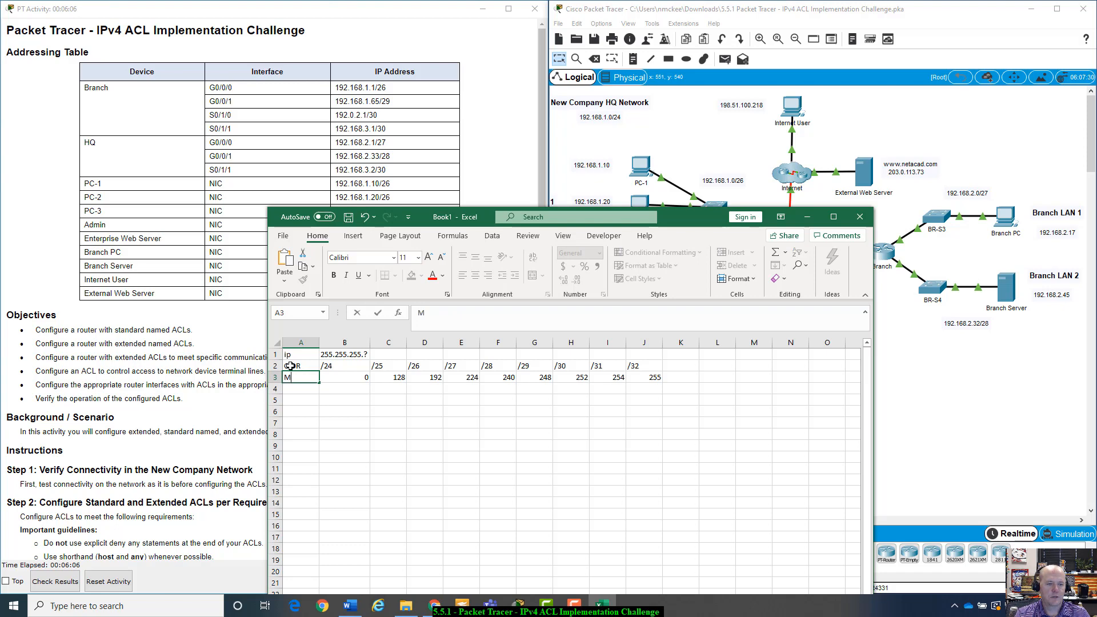
{"action": "type", "text": "ash"}
{"action": "key", "text": "Return"}
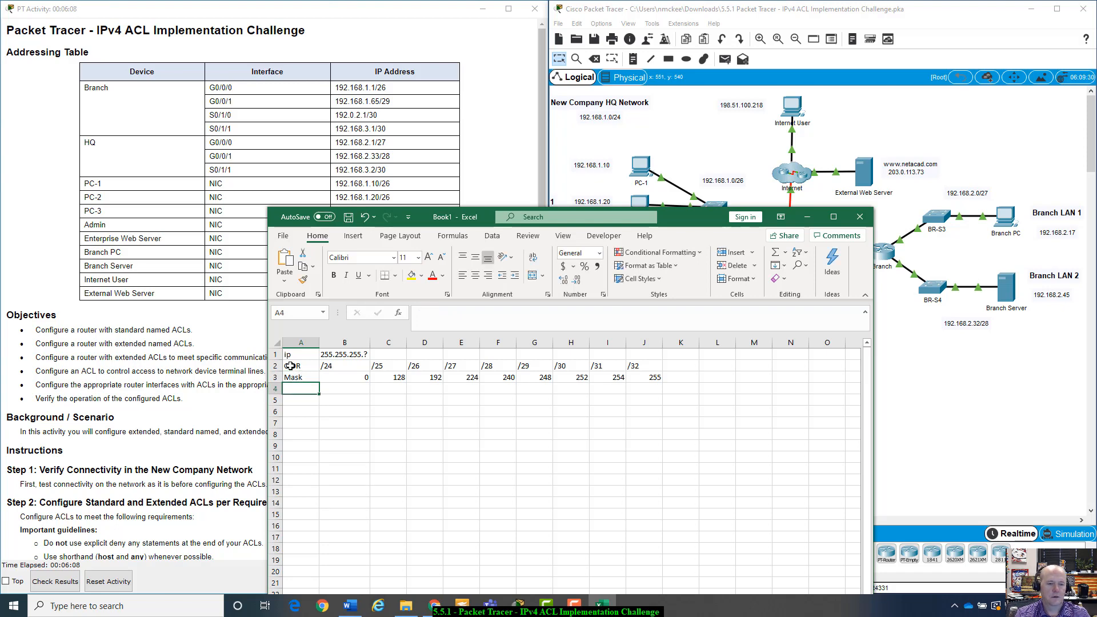
Label cell A4 Wild Card, directly under the Mask row label
{"action": "type", "text": "Wild"}
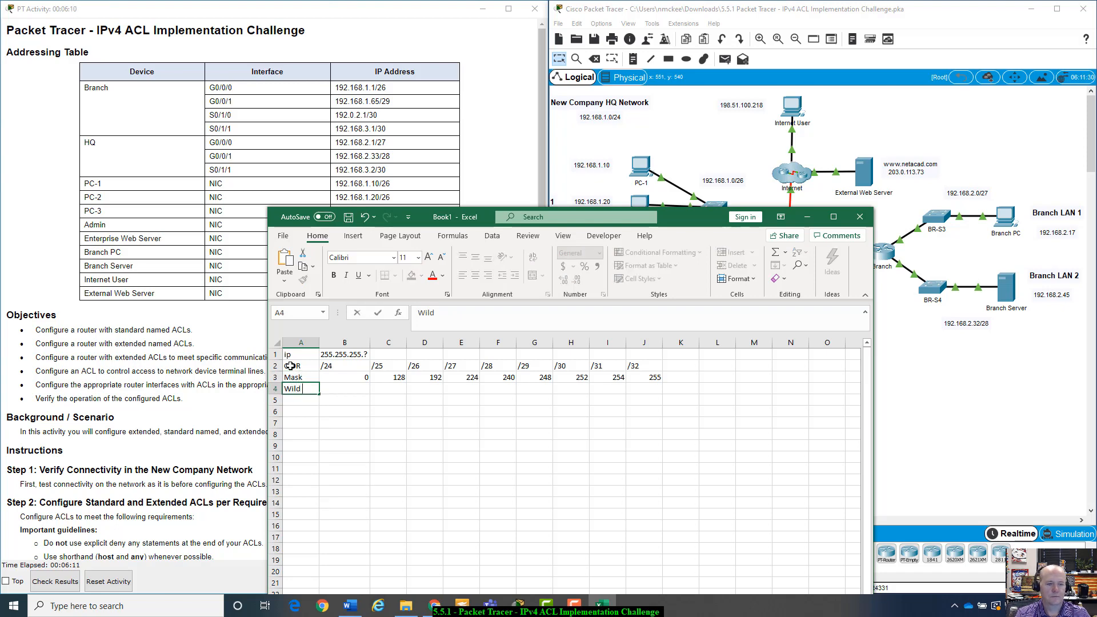
{"action": "type", "text": " Card"}
{"action": "key", "text": "Tab"}
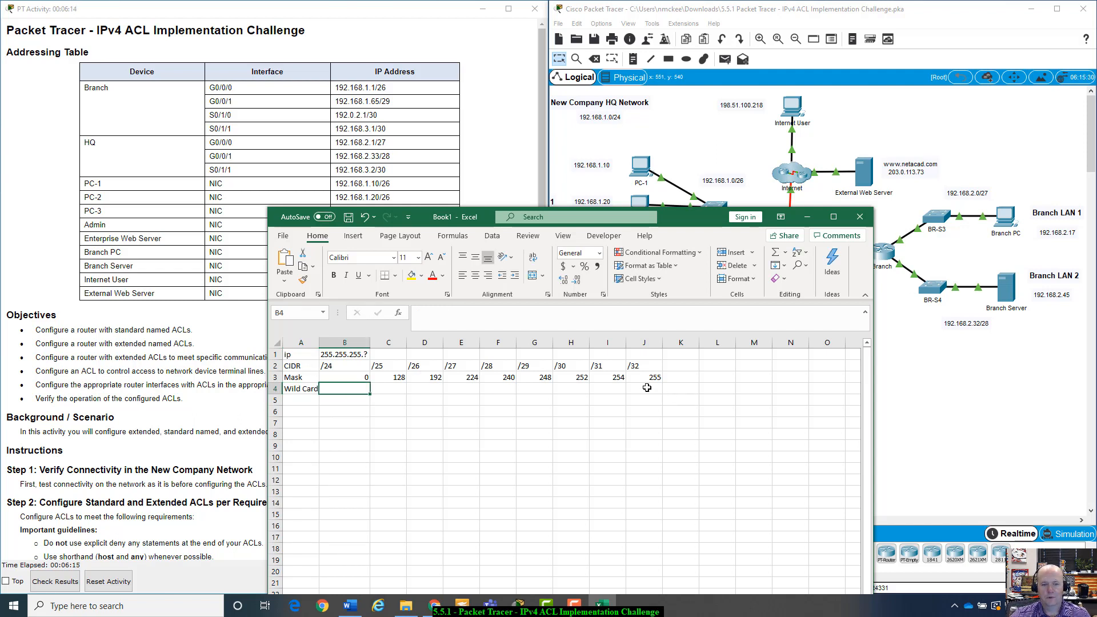
Add the note "widcard = 255-mask" in cell C6 below the table
{"action": "left_click", "coordinate": [384, 413]}
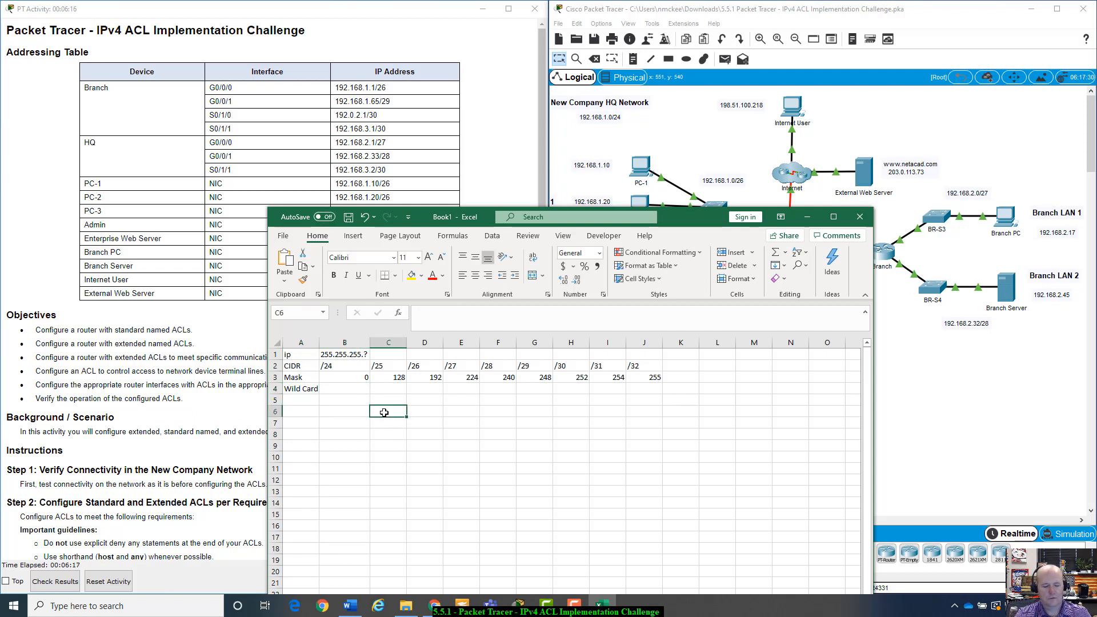
{"action": "type", "text": "wi"}
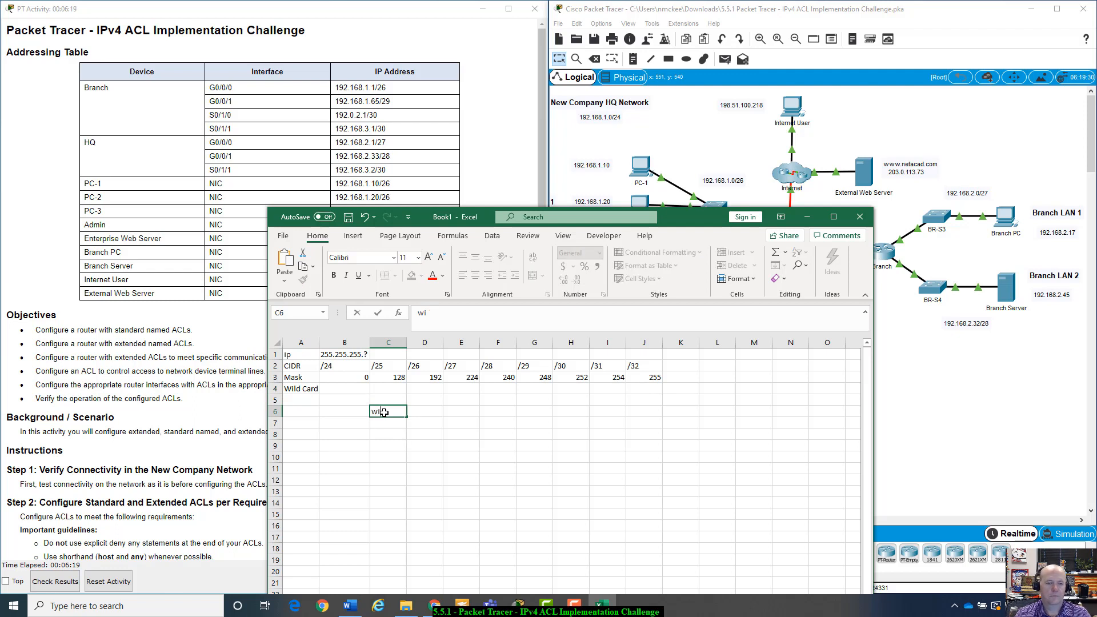
{"action": "type", "text": "dcard"}
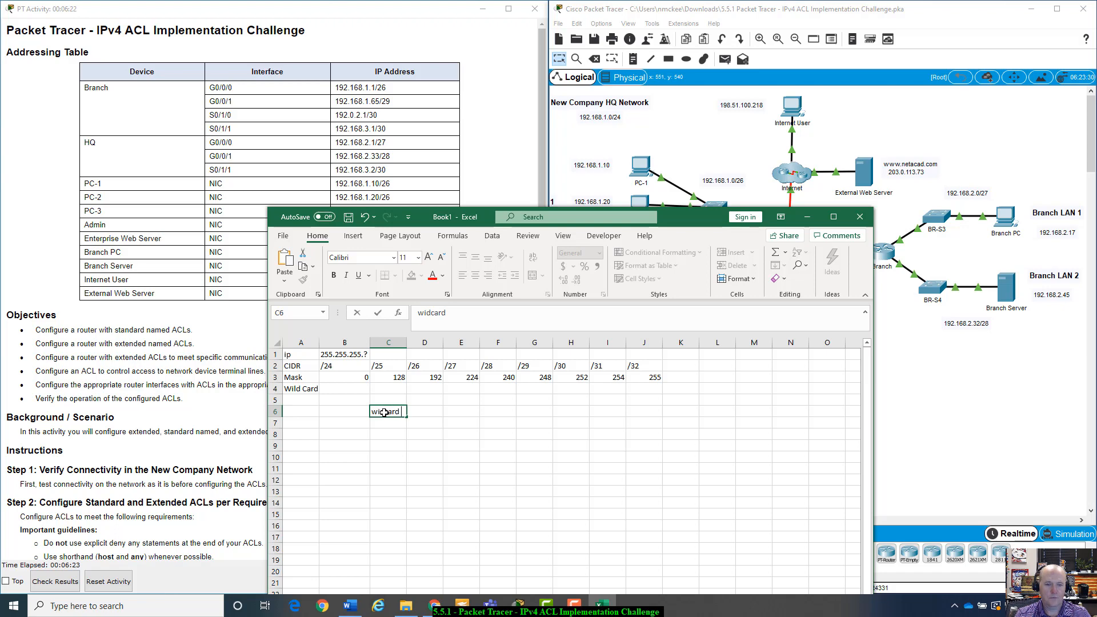
{"action": "type", "text": " = 2"}
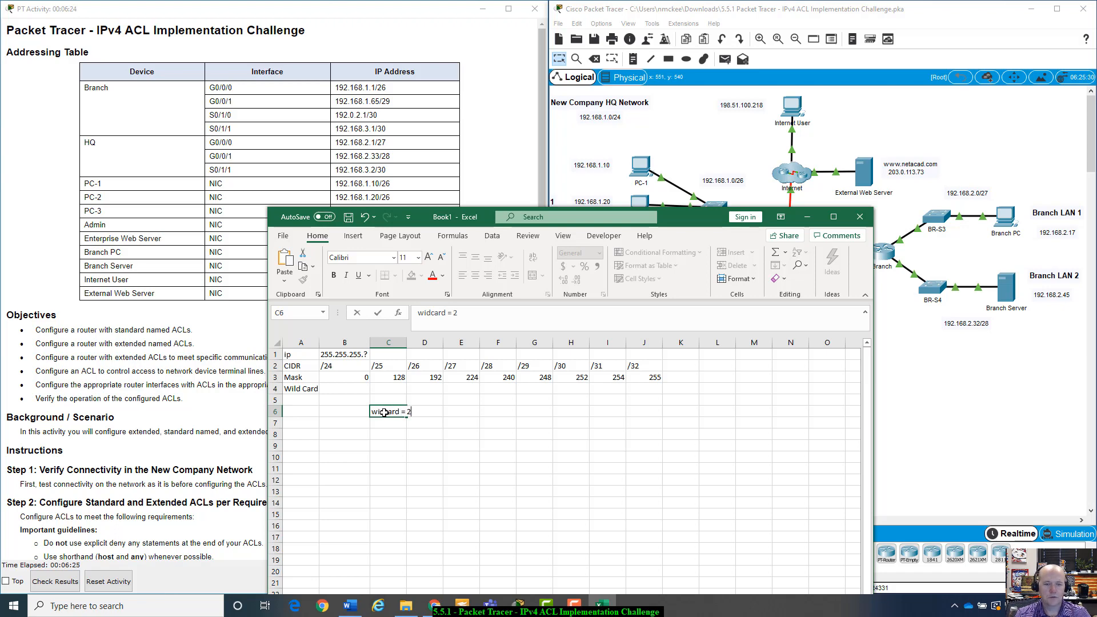
{"action": "type", "text": "555"}
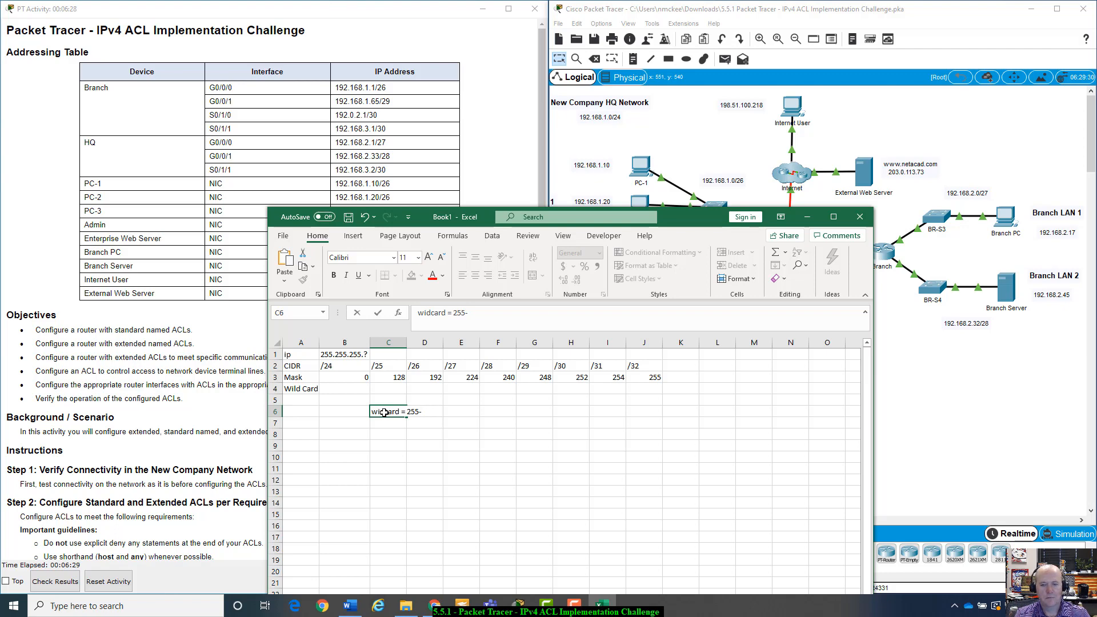
{"action": "type", "text": "mask"}
{"action": "key", "text": "Tab"}
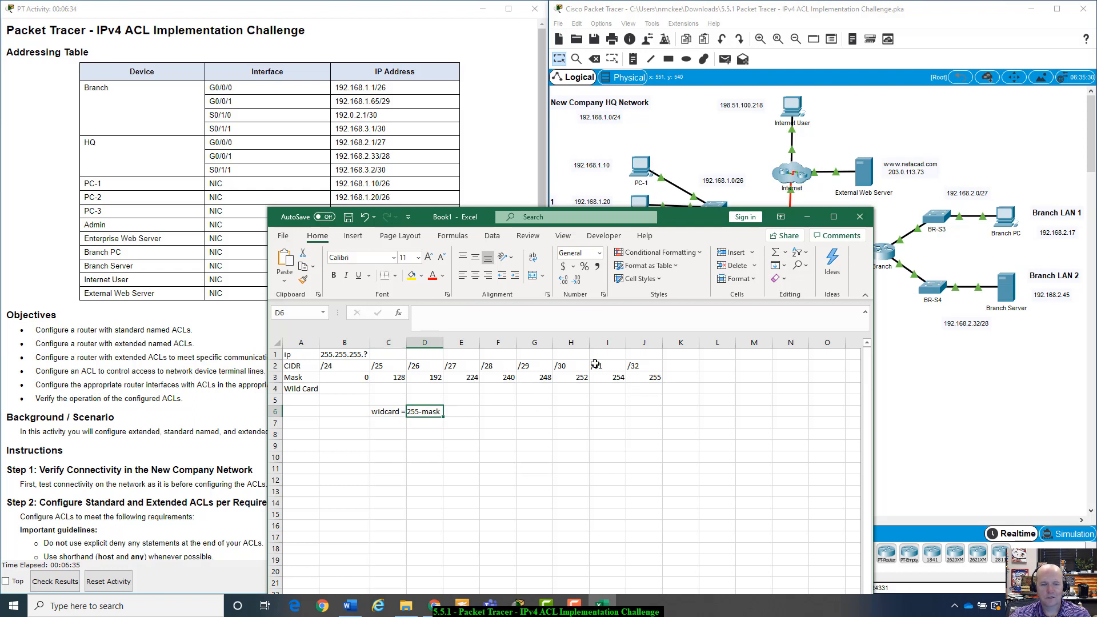
Enter the wildcard values 0, 1, 3 and 7 in row 4 under /32, /31, /30 and /29 respectively
{"action": "left_click", "coordinate": [653, 387]}
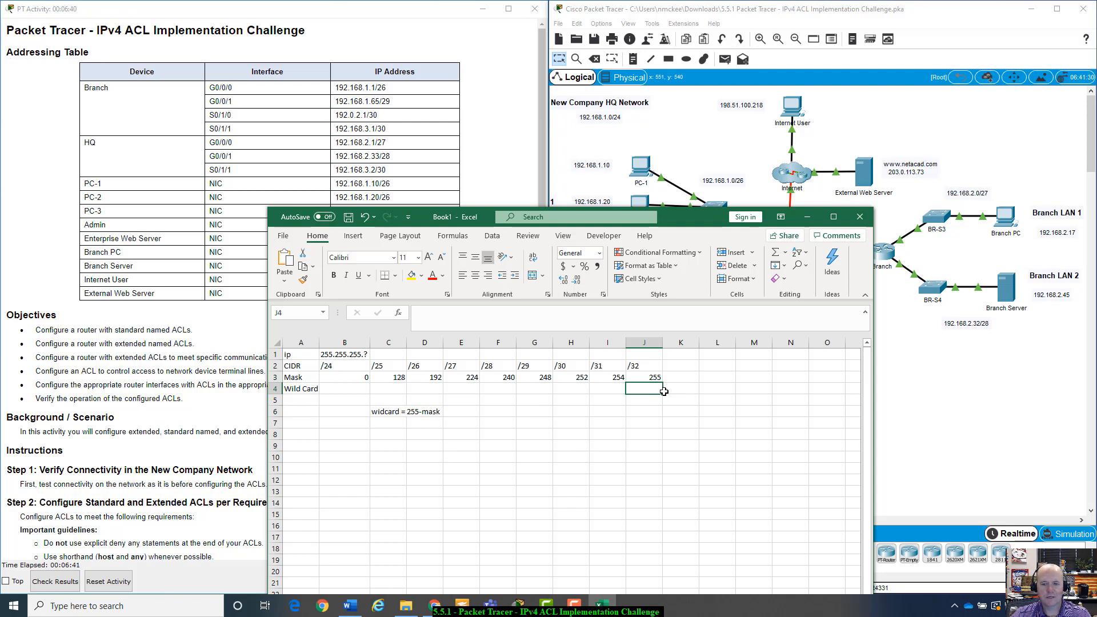
{"action": "type", "text": "0"}
{"action": "key", "text": "Return"}
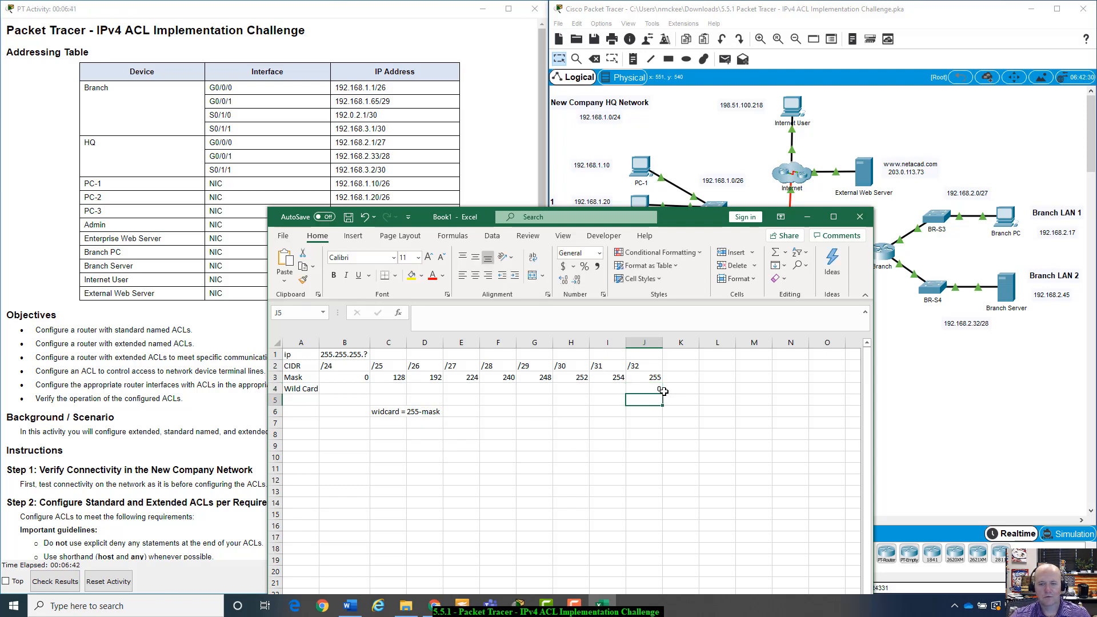
{"action": "left_click", "coordinate": [616, 387]}
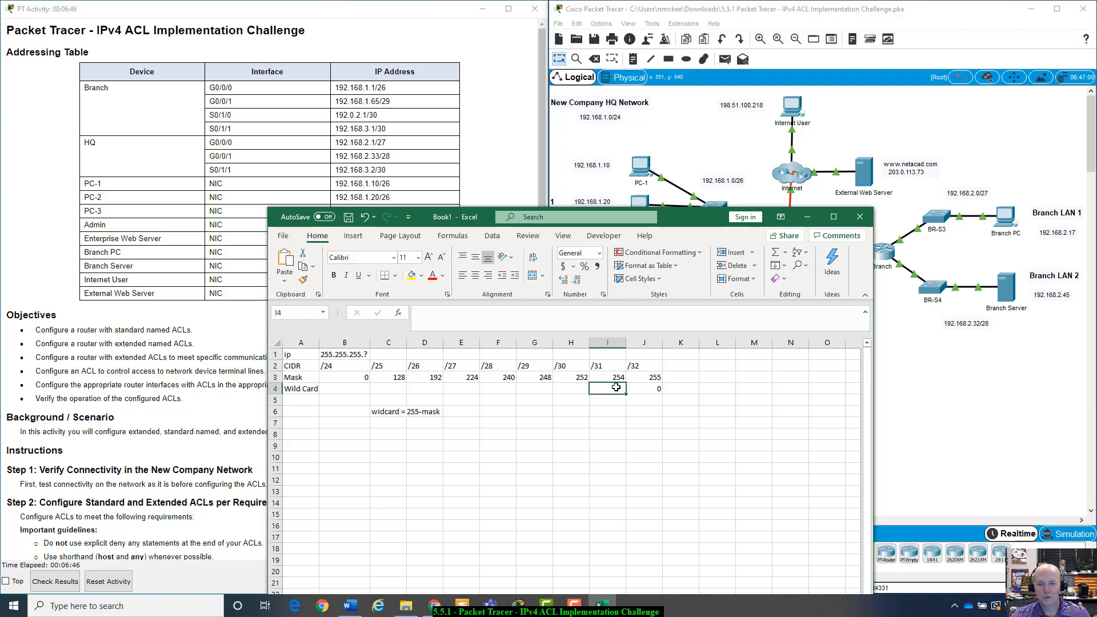
{"action": "type", "text": "1"}
{"action": "key", "text": "Return"}
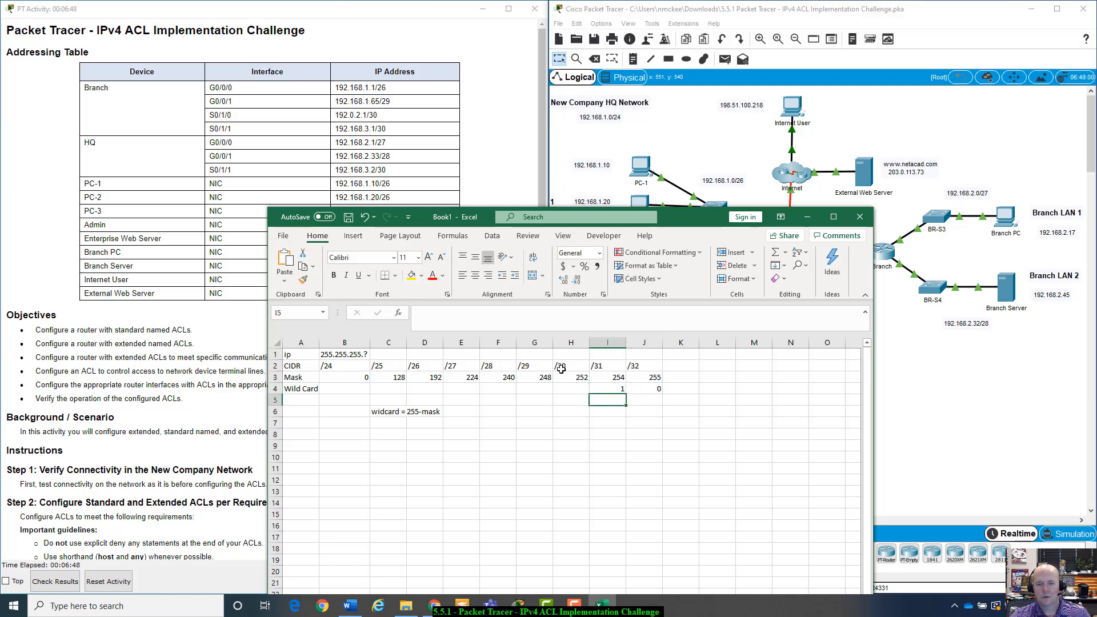
{"action": "left_click", "coordinate": [572, 387]}
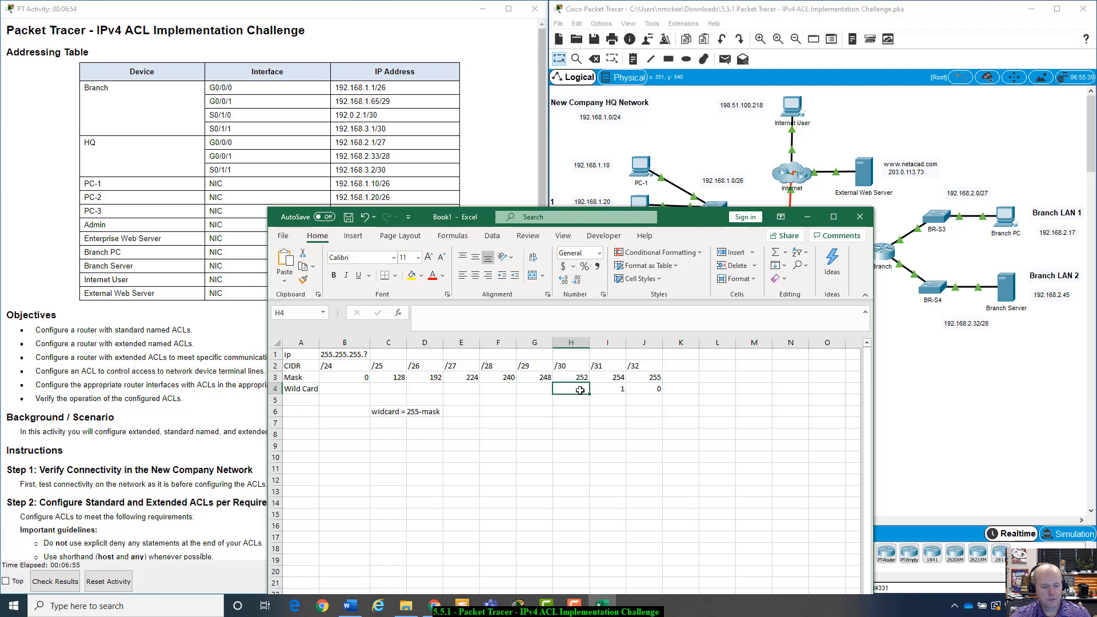
{"action": "type", "text": "3"}
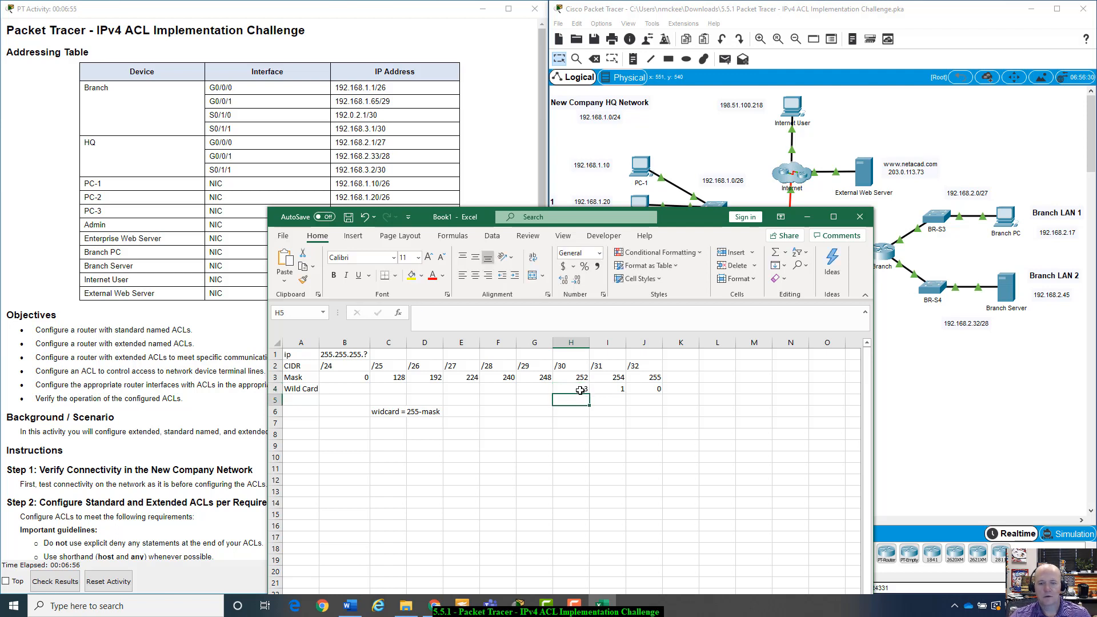
{"action": "left_click", "coordinate": [534, 387]}
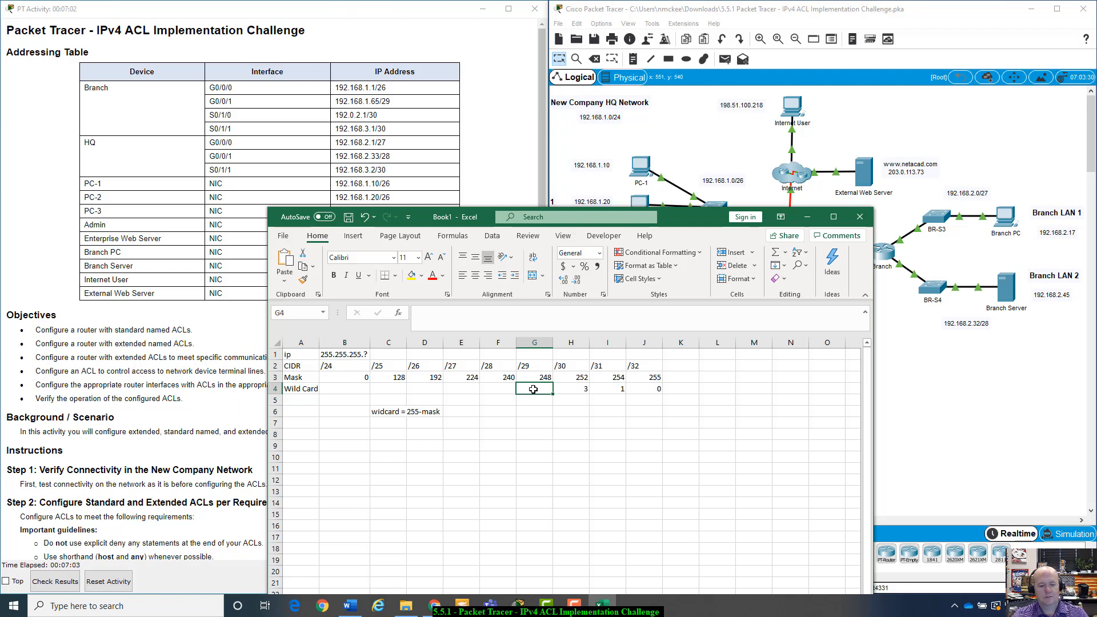
{"action": "type", "text": "7"}
{"action": "key", "text": "Return"}
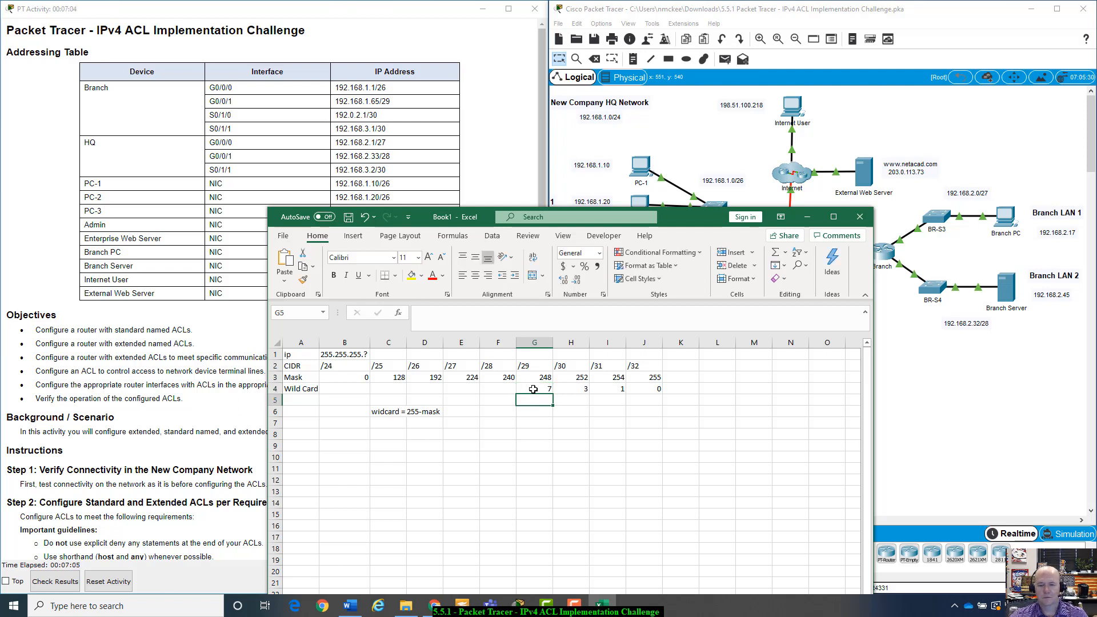
Enter the formula =(255-F3) in cell F4 to calculate the /28 wildcard value
{"action": "left_click", "coordinate": [497, 388]}
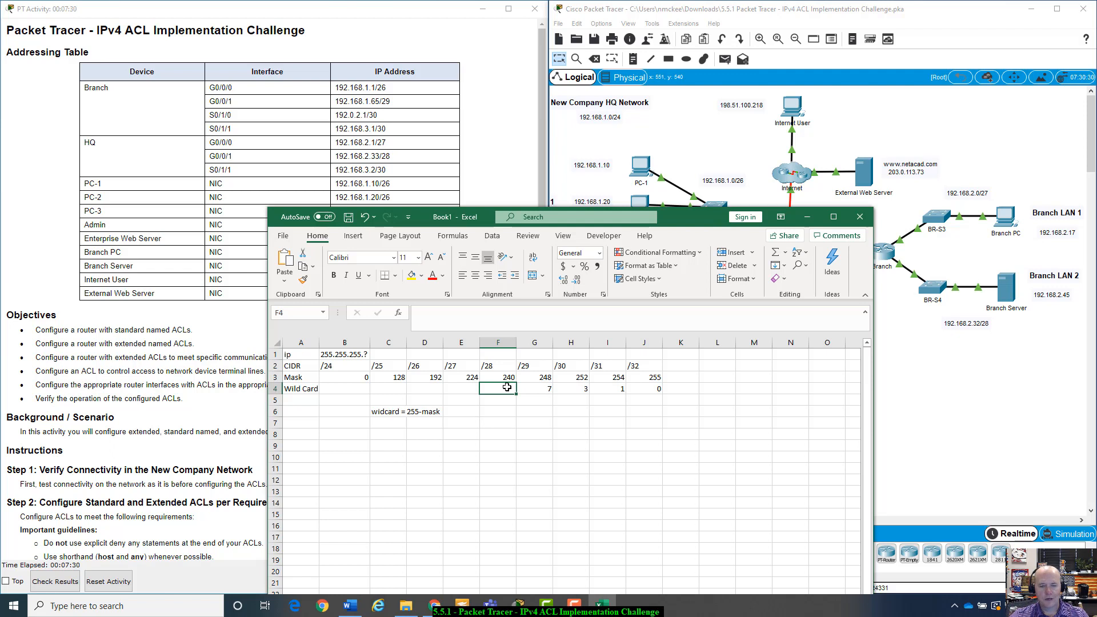
{"action": "double_click", "coordinate": [506, 387]}
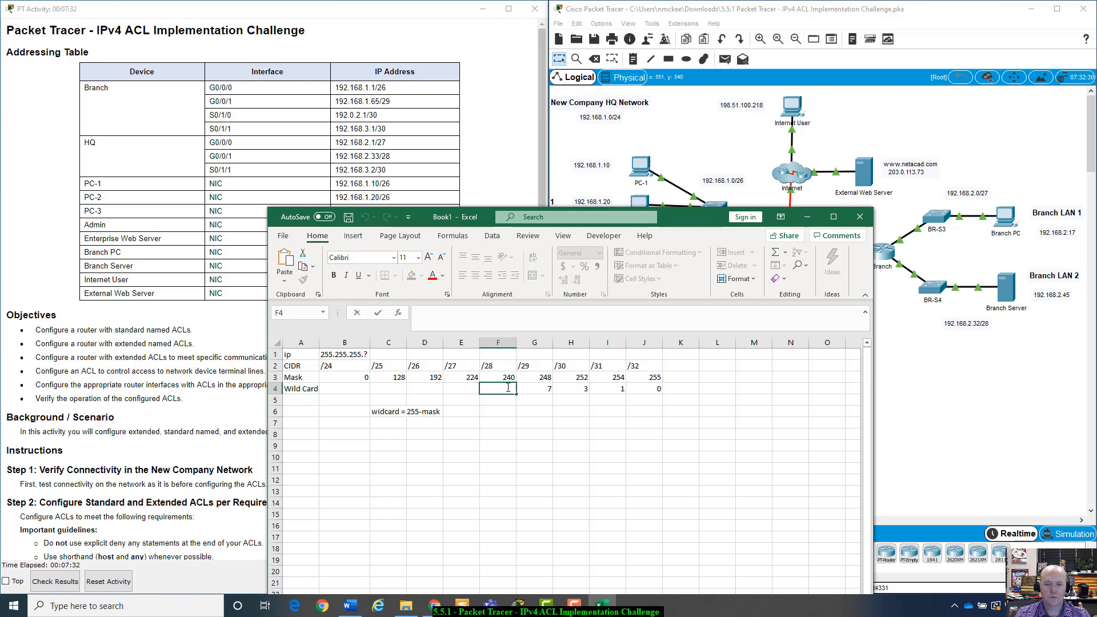
{"action": "type", "text": "=(25"}
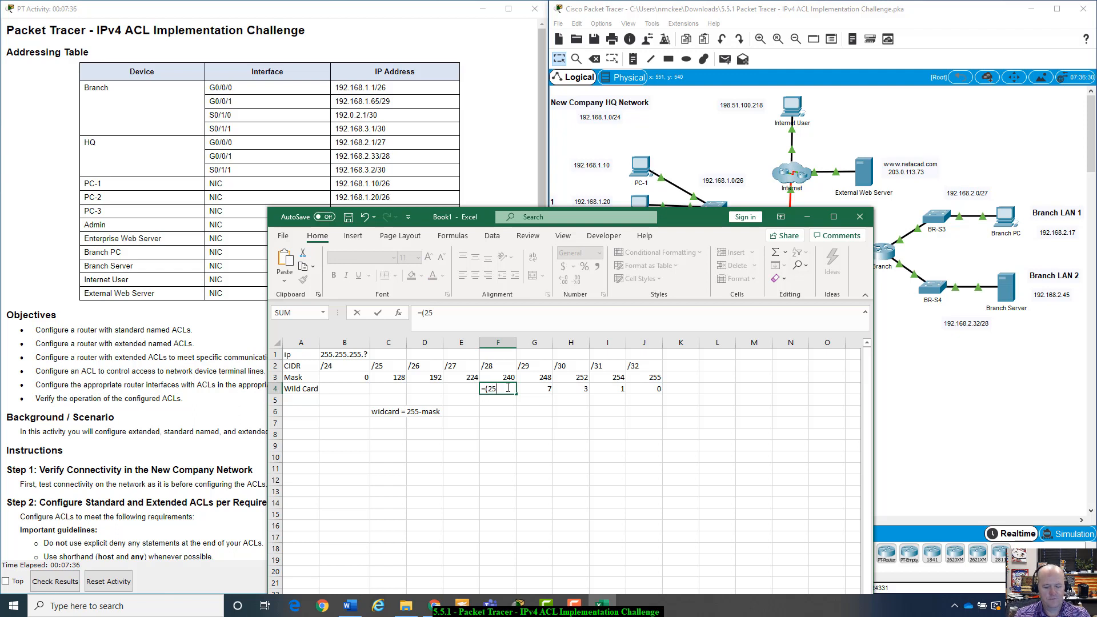
{"action": "type", "text": "5-"}
{"action": "left_click", "coordinate": [491, 377]}
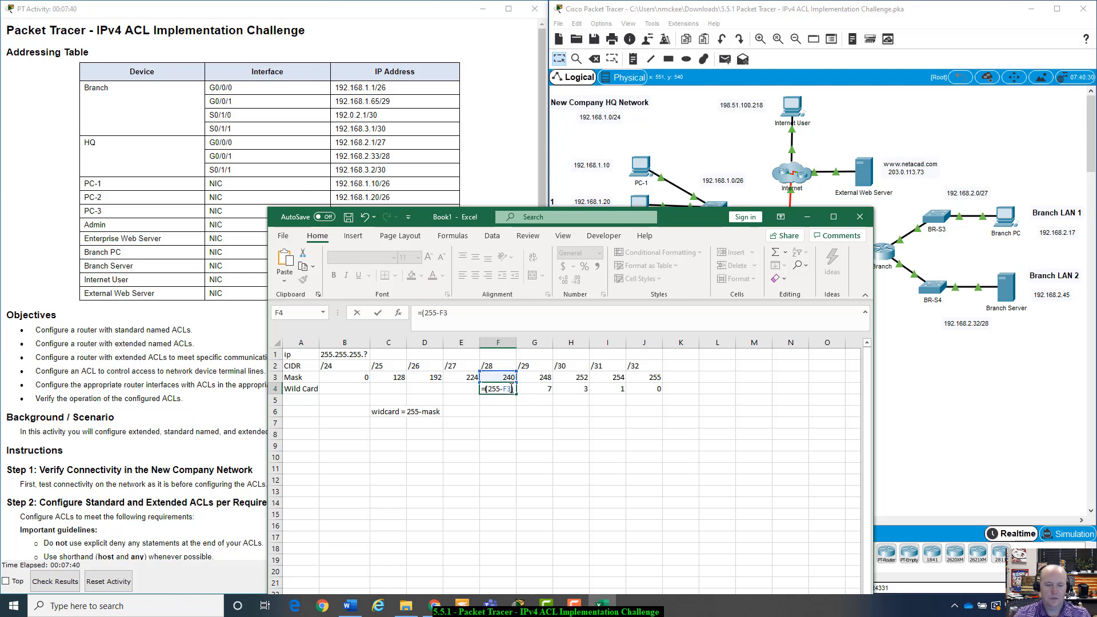
{"action": "key", "text": "Return"}
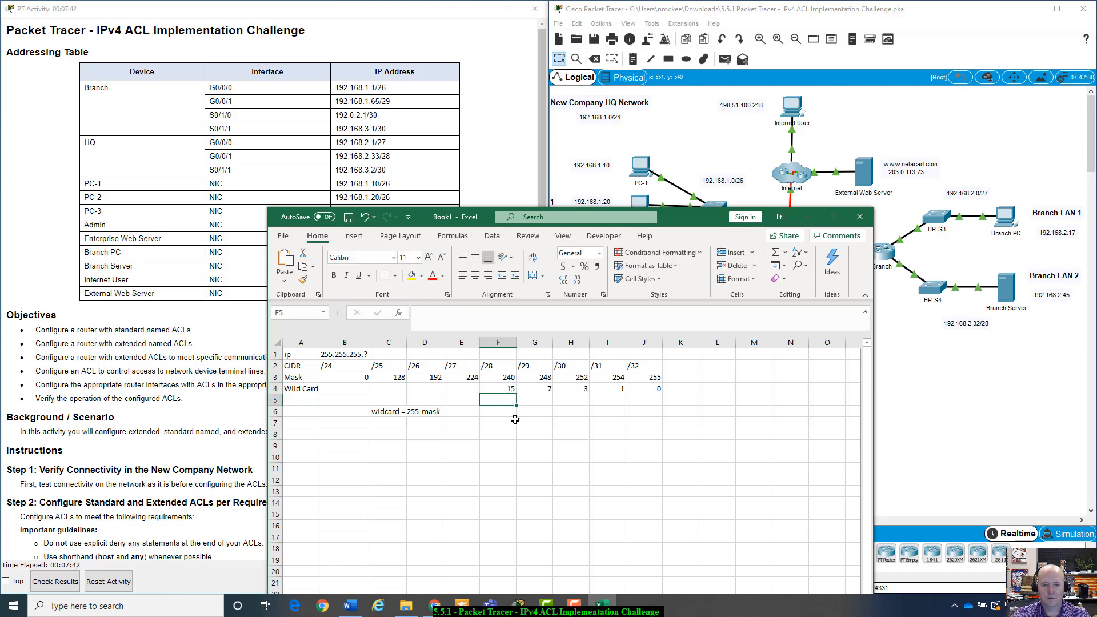
{"action": "left_click", "coordinate": [490, 386]}
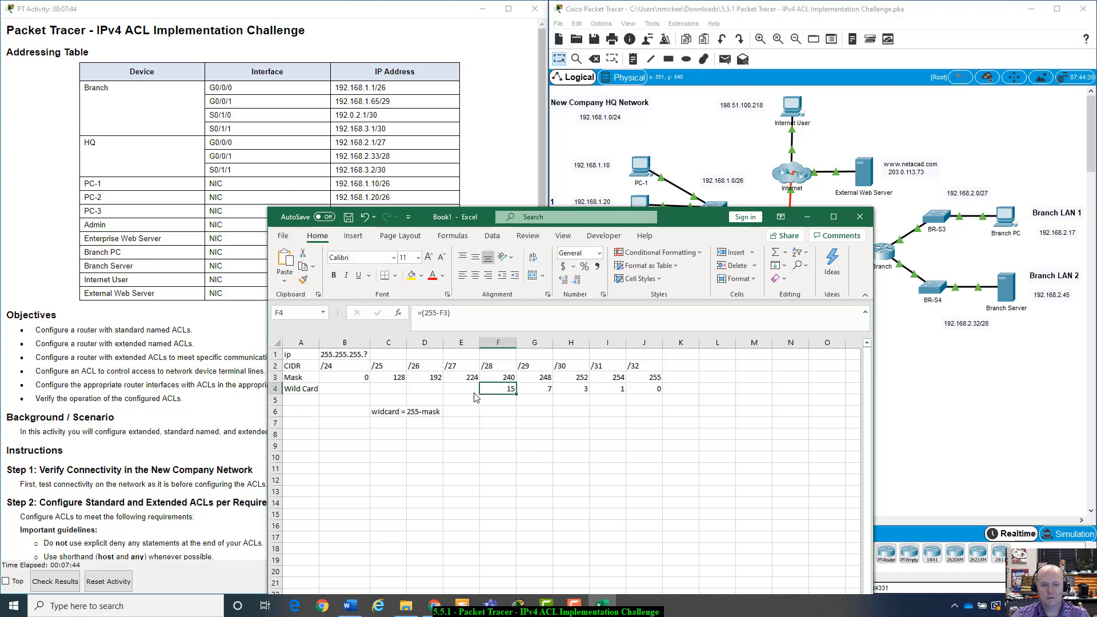
{"action": "mouse_move", "coordinate": [480, 393]}
{"action": "left_mouse_down"}
{"action": "mouse_move", "coordinate": [440, 391]}
{"action": "mouse_move", "coordinate": [483, 389]}
{"action": "left_mouse_up"}
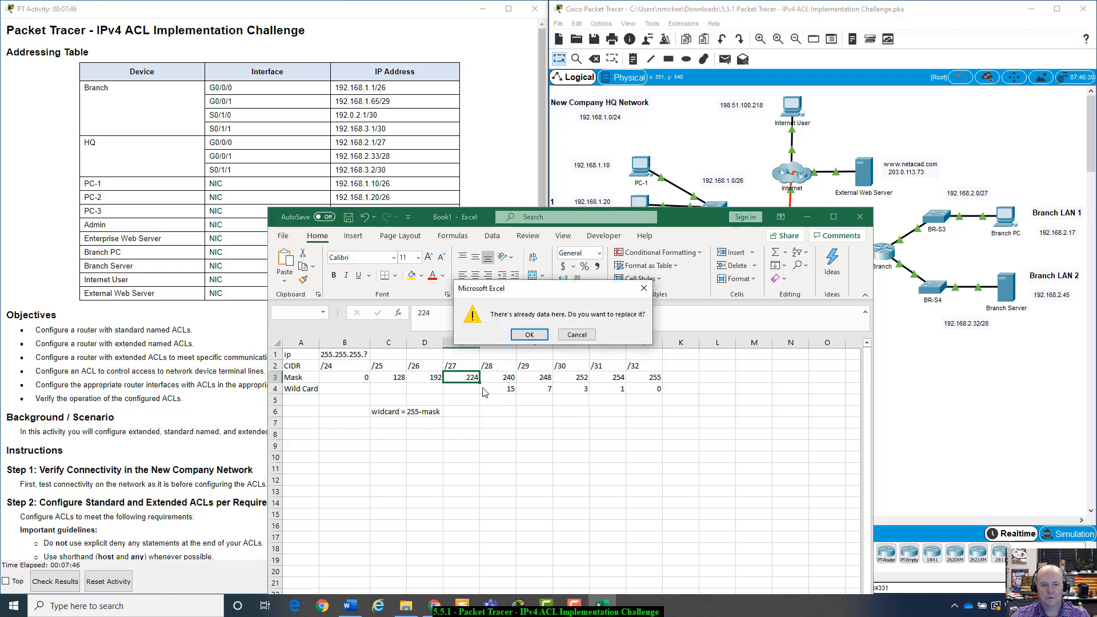
{"action": "left_click", "coordinate": [582, 333]}
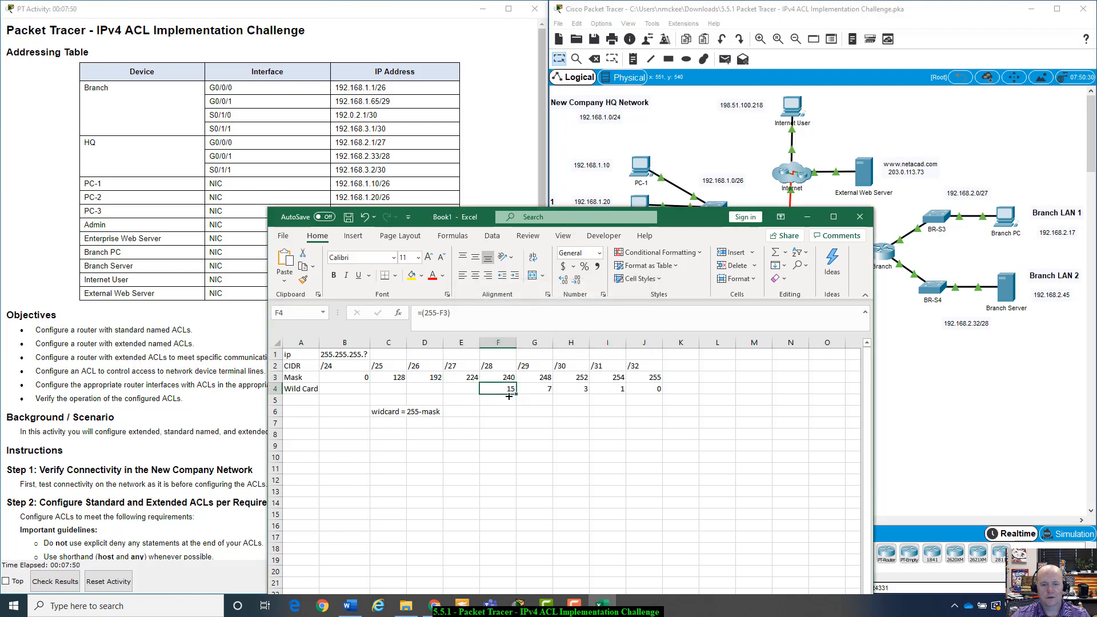
Fill the wildcard formula from F4 leftward across E4 through B4, covering /27 to /24
{"action": "left_click_drag", "start_coordinate": [513, 394], "coordinate": [457, 392]}
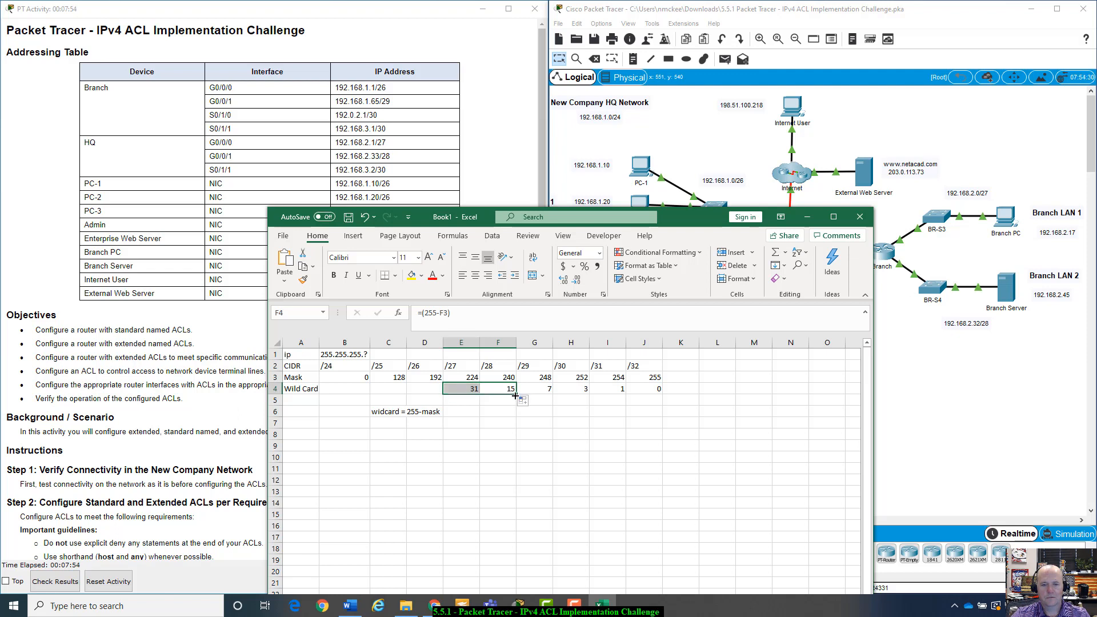
{"action": "left_click_drag", "start_coordinate": [515, 394], "coordinate": [341, 391]}
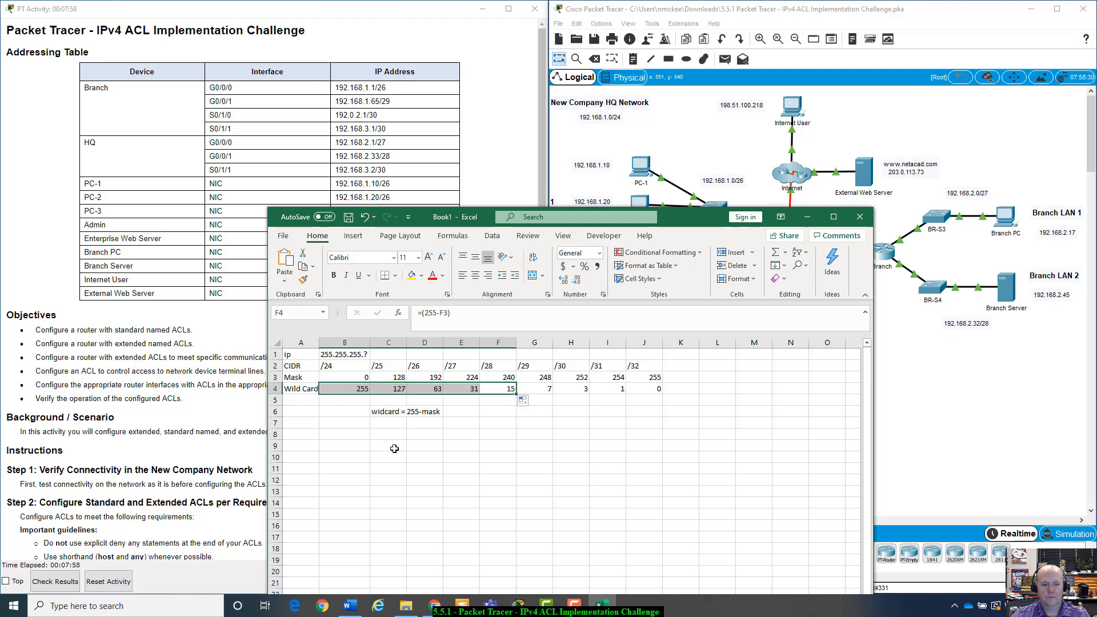
{"action": "left_click", "coordinate": [394, 447]}
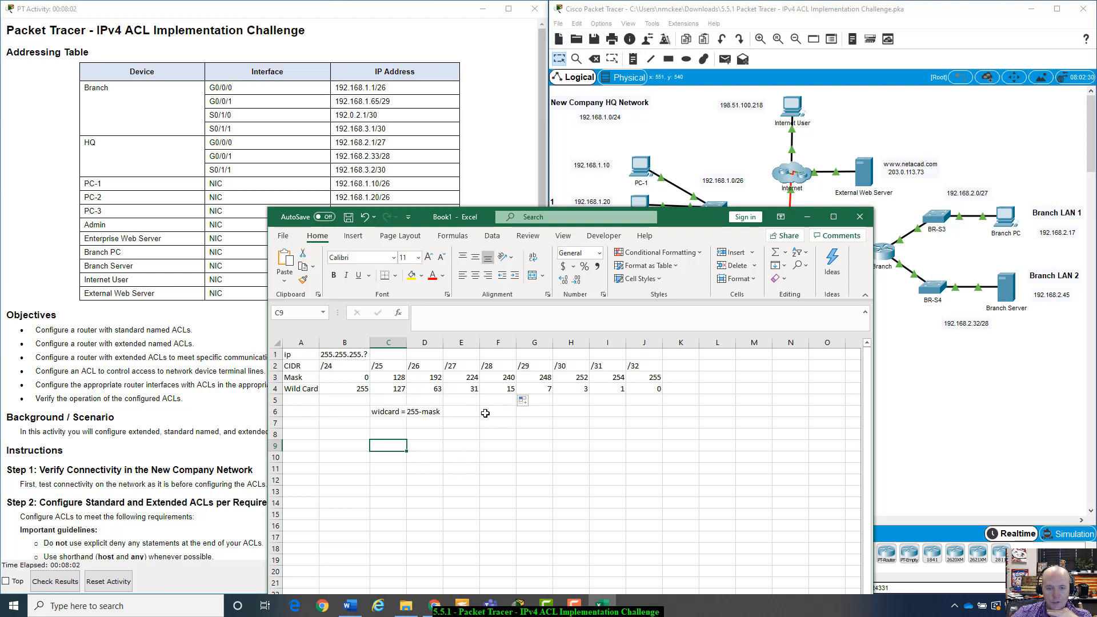
Examine the wildcard entries in row 4 one by one from J4 back to C4
{"action": "left_click", "coordinate": [655, 393]}
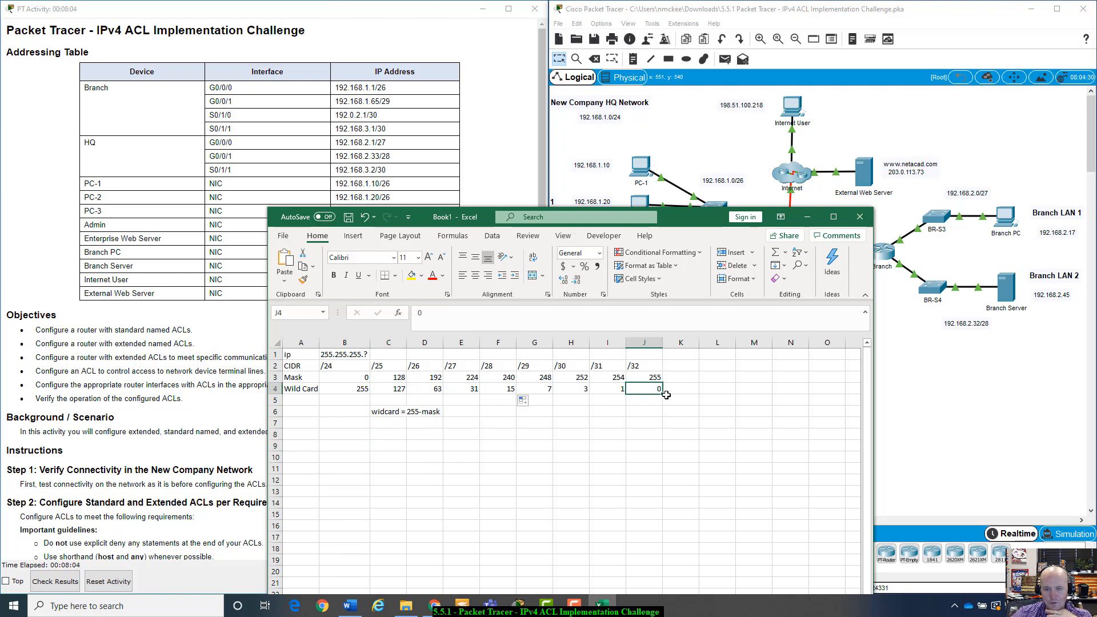
{"action": "left_click", "coordinate": [610, 388]}
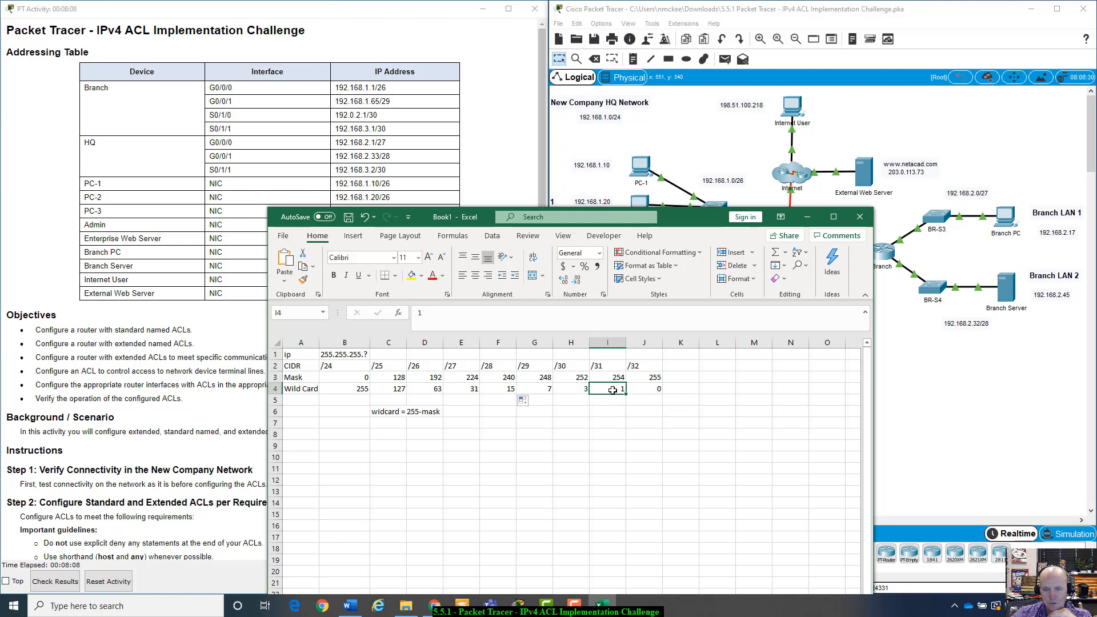
{"action": "left_click", "coordinate": [579, 390]}
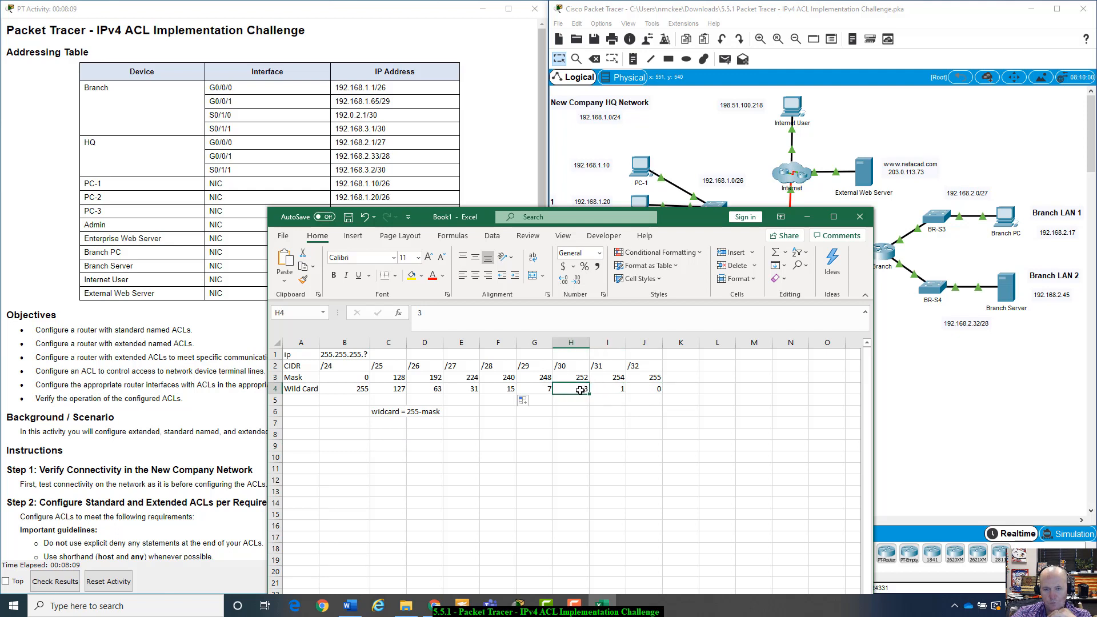
{"action": "left_click", "coordinate": [545, 387]}
{"action": "left_click", "coordinate": [506, 387]}
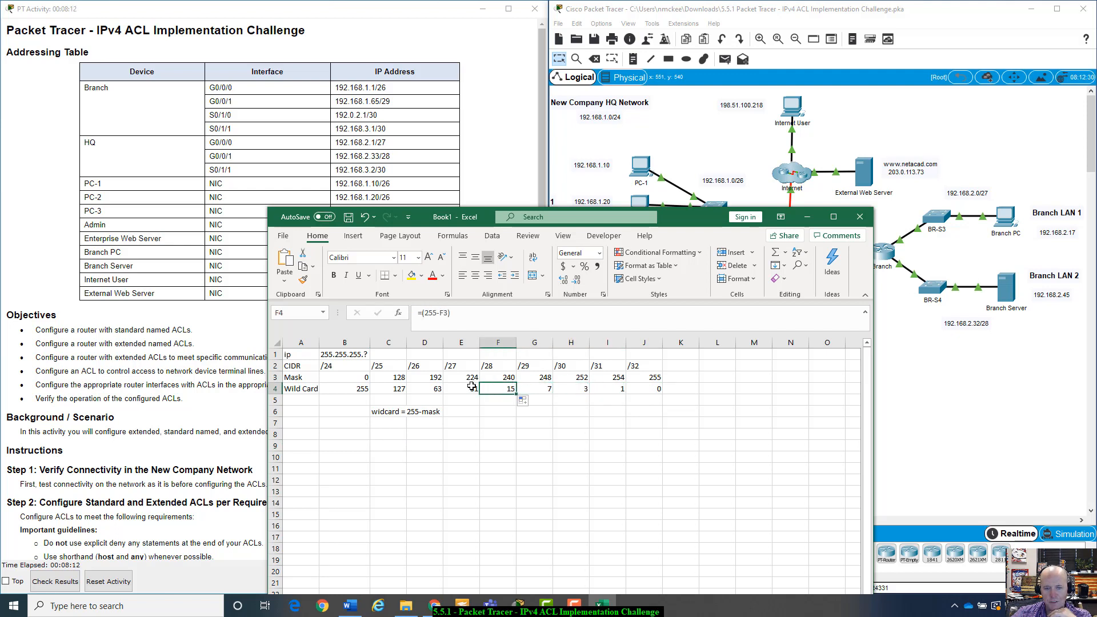
{"action": "left_click", "coordinate": [472, 387]}
{"action": "left_click", "coordinate": [410, 391]}
{"action": "left_click", "coordinate": [379, 386]}
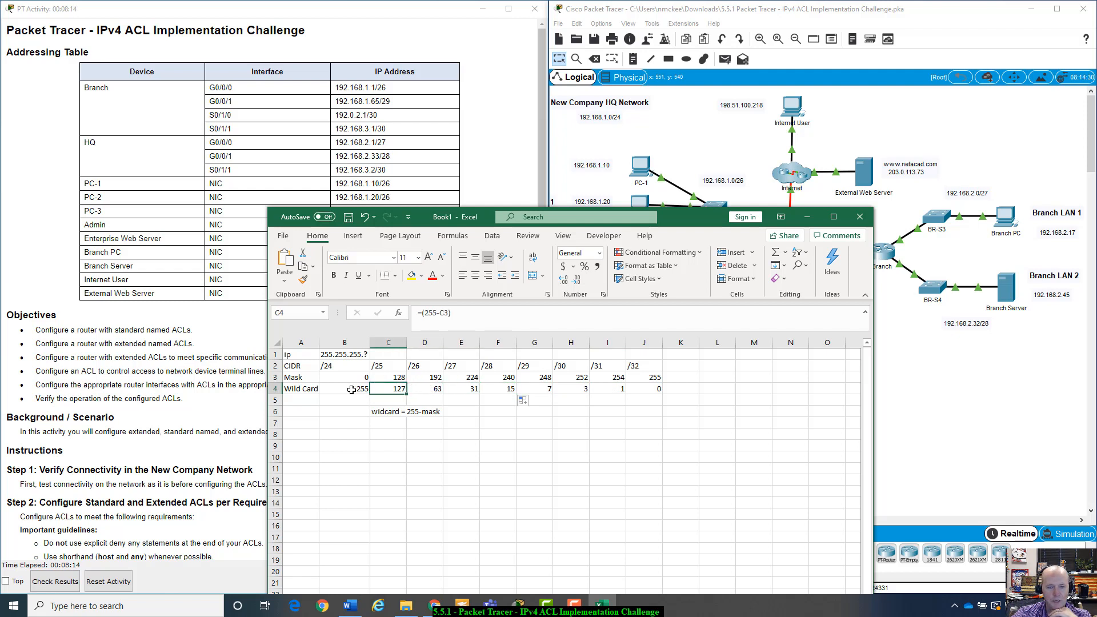
Check the /24 wildcard formula in B4 and review the complete wildcard row from /32 back to /24
{"action": "left_click", "coordinate": [351, 389]}
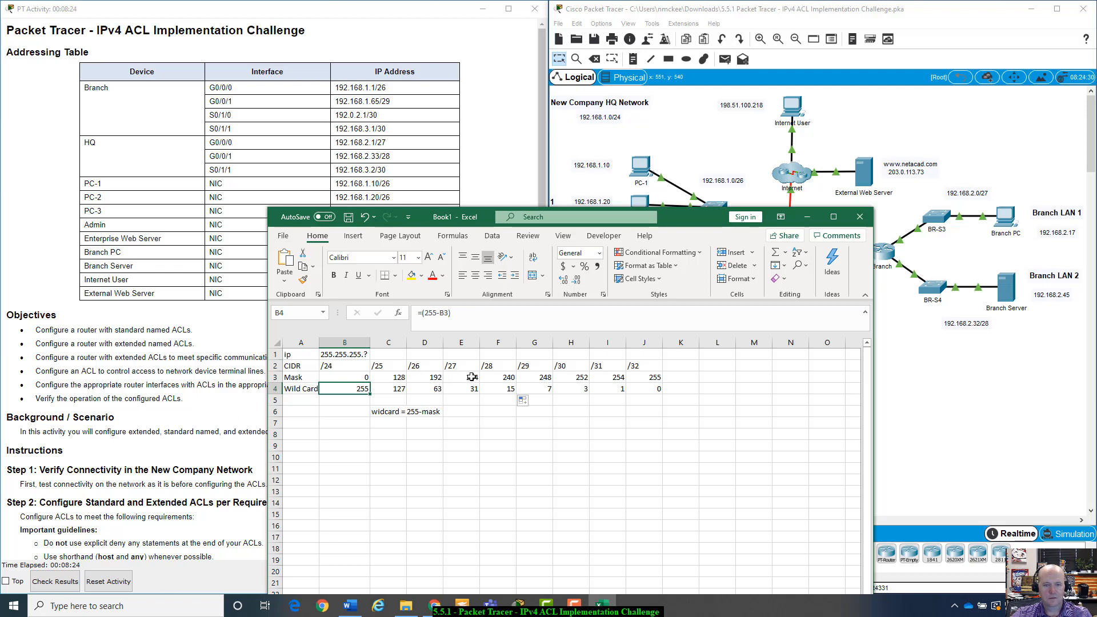
{"action": "left_click", "coordinate": [366, 433]}
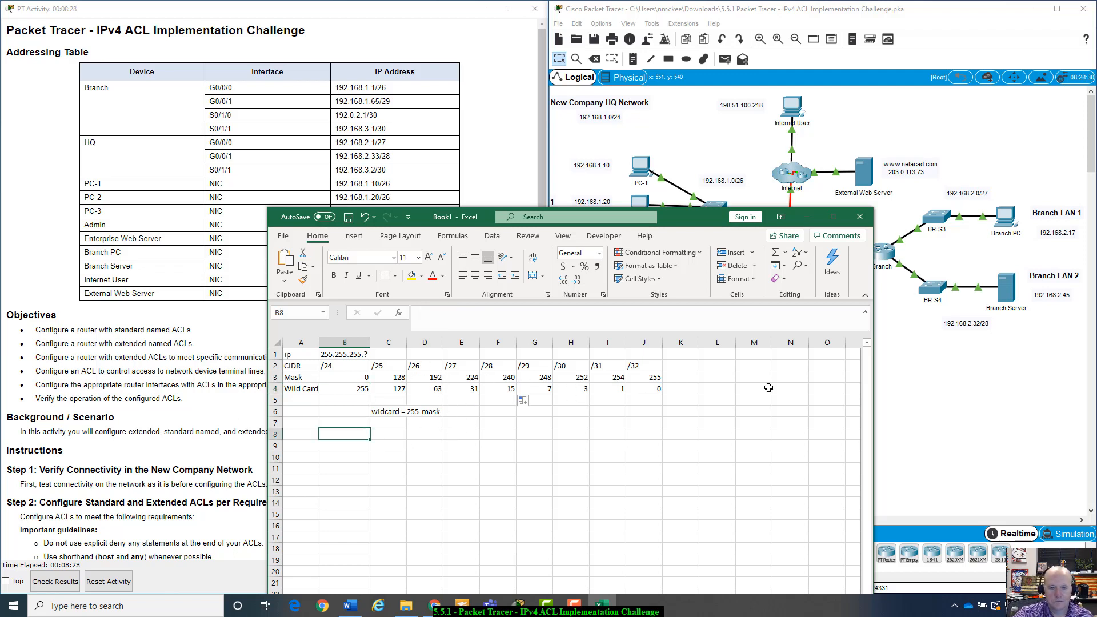
{"action": "left_click_drag", "start_coordinate": [658, 387], "coordinate": [350, 388]}
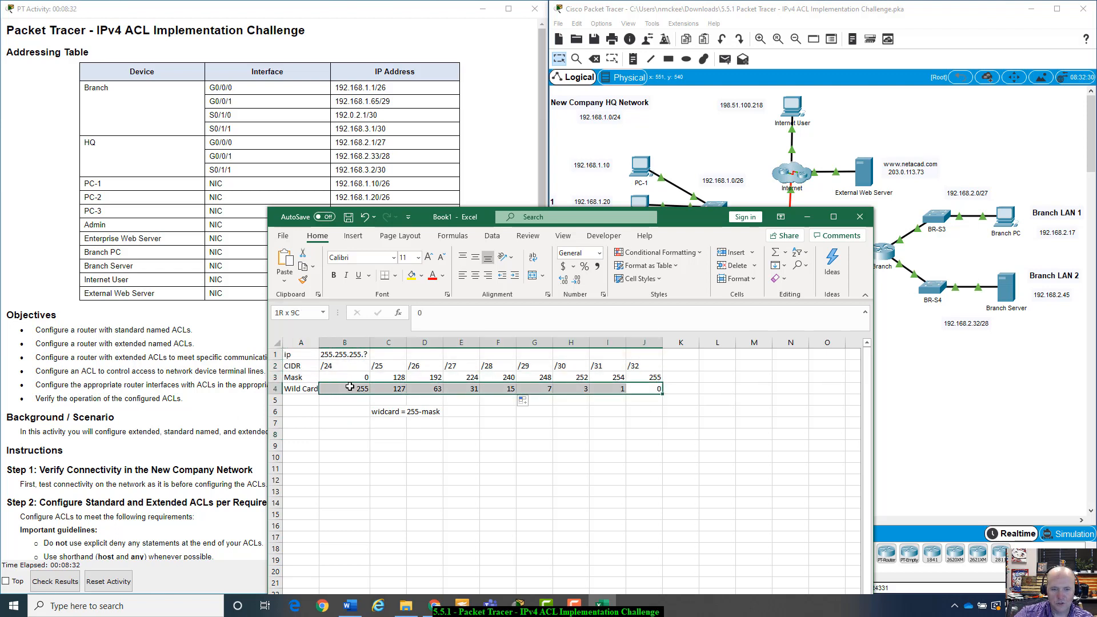
{"action": "left_click_drag", "start_coordinate": [448, 411], "coordinate": [636, 387]}
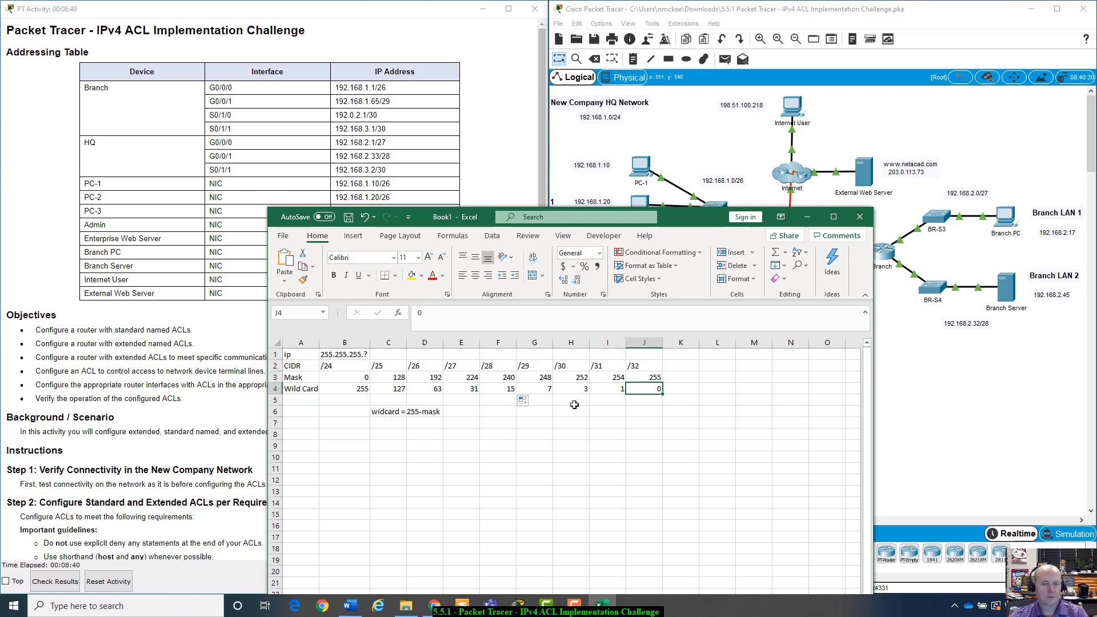
Compare the HQ LAN subnets in the topology with the /26 and /29 mask entries in the Excel table
{"action": "left_click_drag", "start_coordinate": [685, 224], "coordinate": [808, 472]}
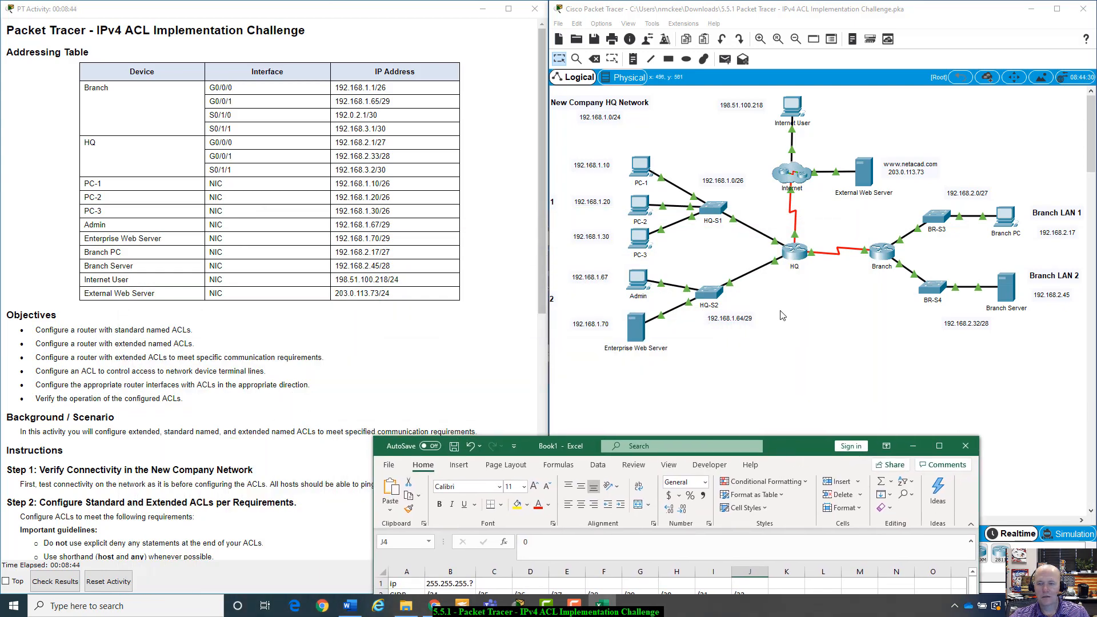
{"action": "left_click", "coordinate": [863, 331]}
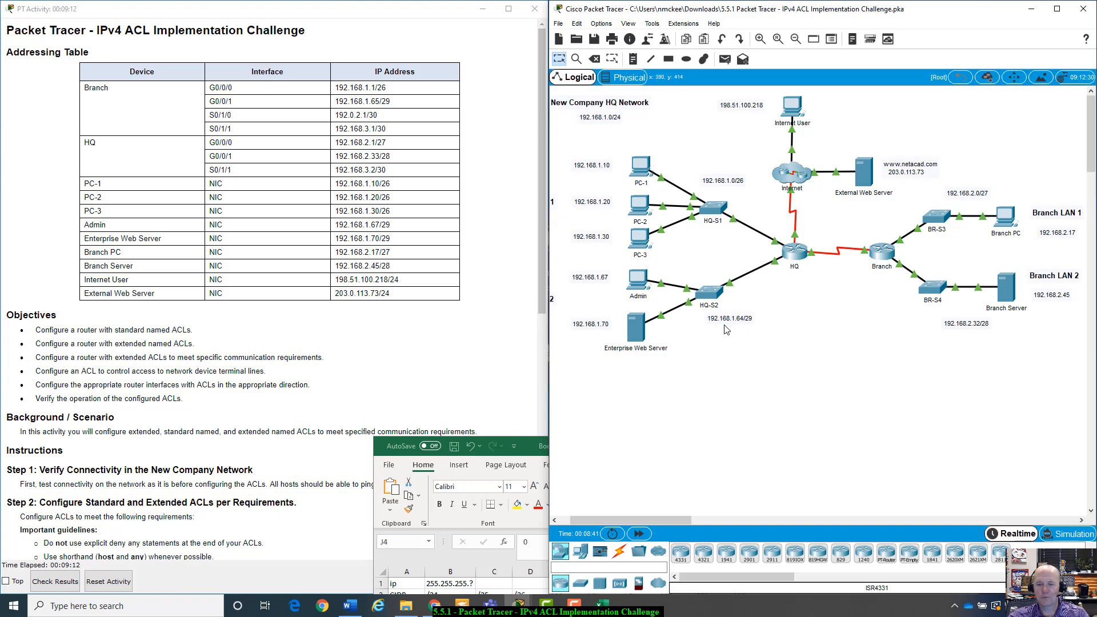
{"action": "left_click", "coordinate": [535, 449]}
{"action": "left_click_drag", "start_coordinate": [794, 445], "coordinate": [429, 137]}
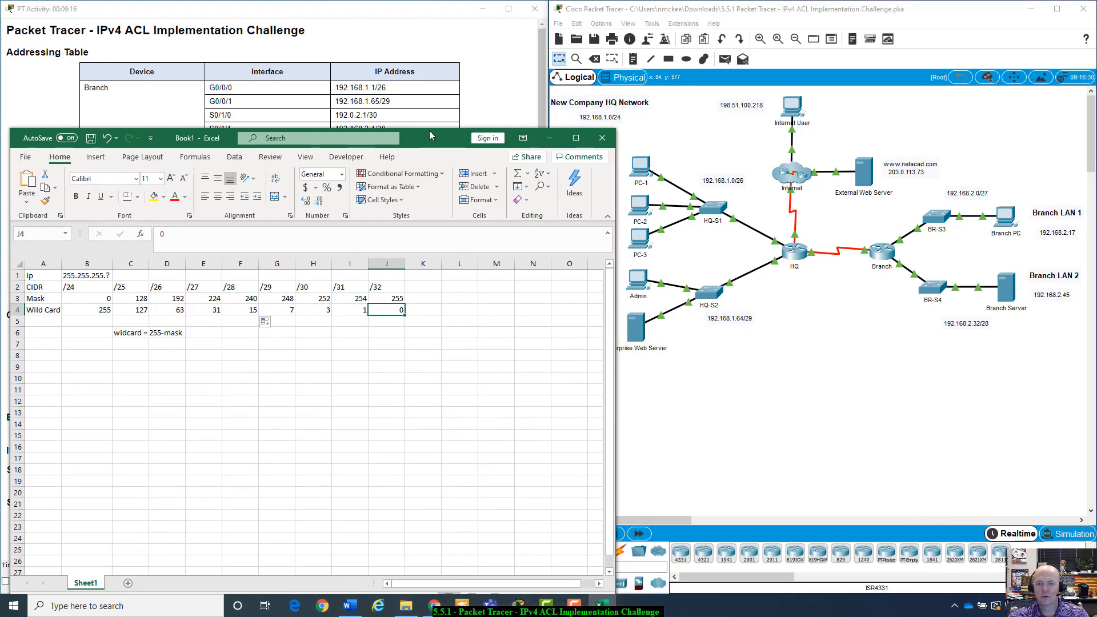
{"action": "left_click", "coordinate": [169, 301]}
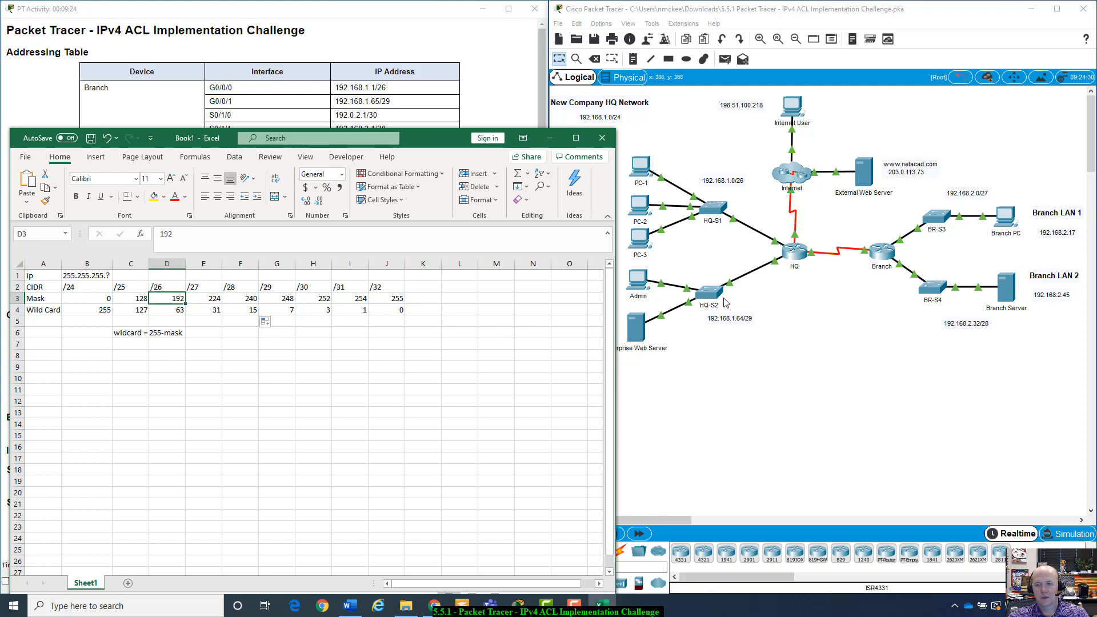
{"action": "left_click", "coordinate": [266, 299]}
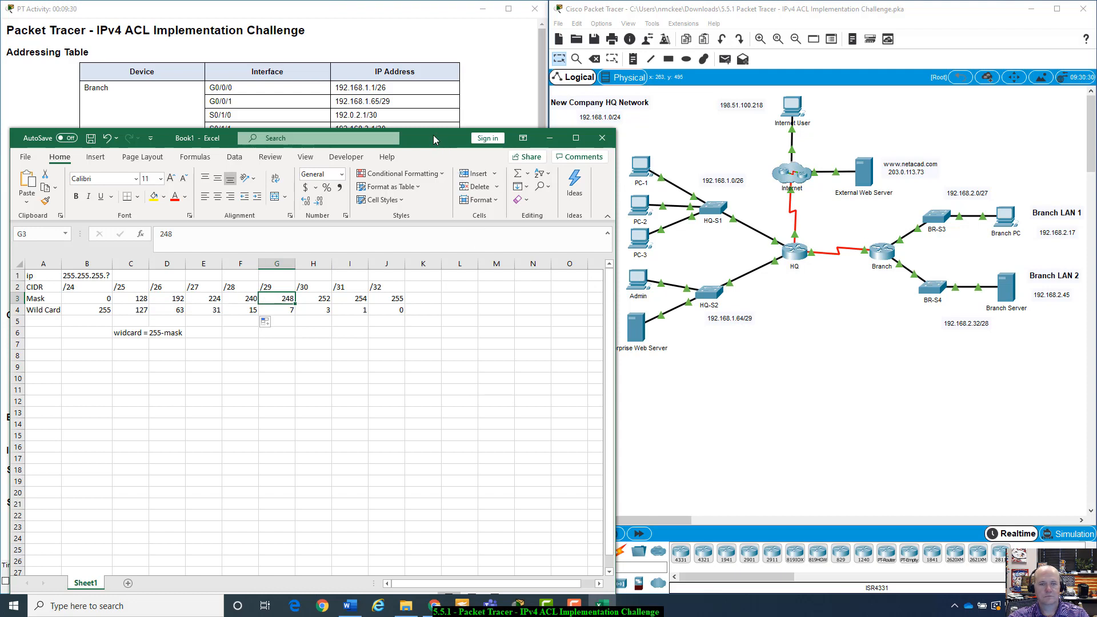
{"action": "left_click_drag", "start_coordinate": [433, 135], "coordinate": [823, 391]}
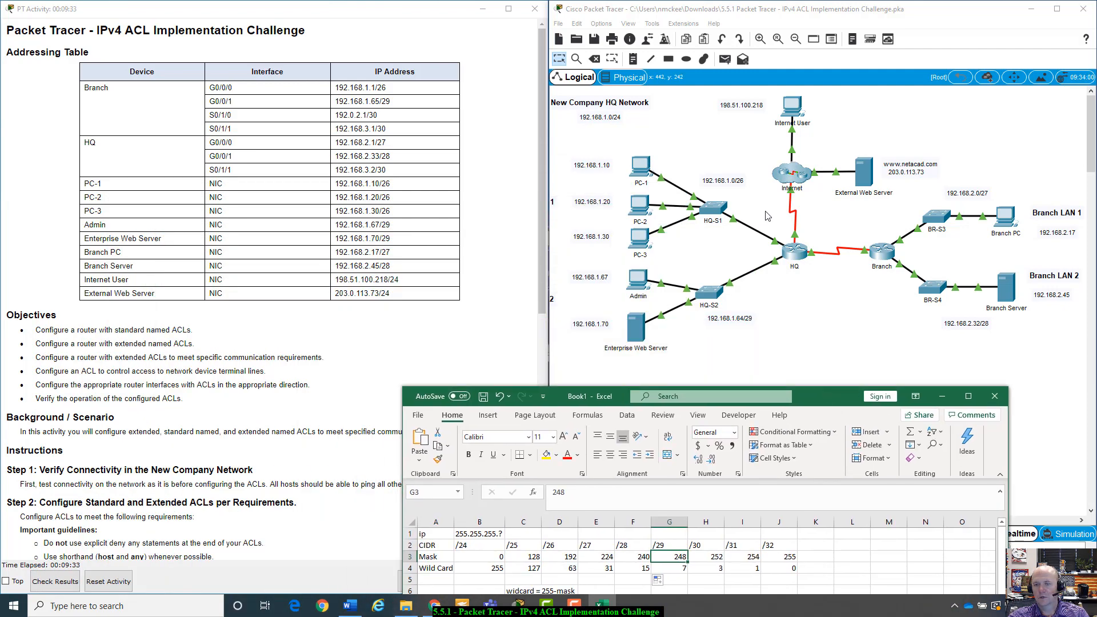
{"action": "left_click", "coordinate": [906, 139]}
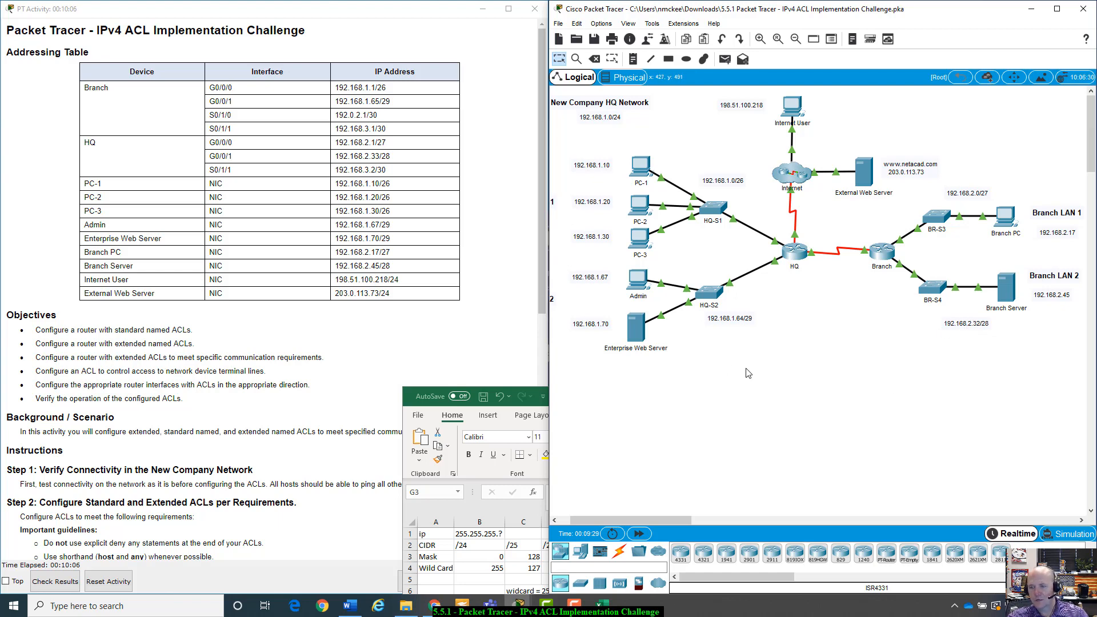
Look up the /27 and /28 mask and wildcard entries in the Excel table for the two Branch LANs
{"action": "left_click", "coordinate": [505, 433]}
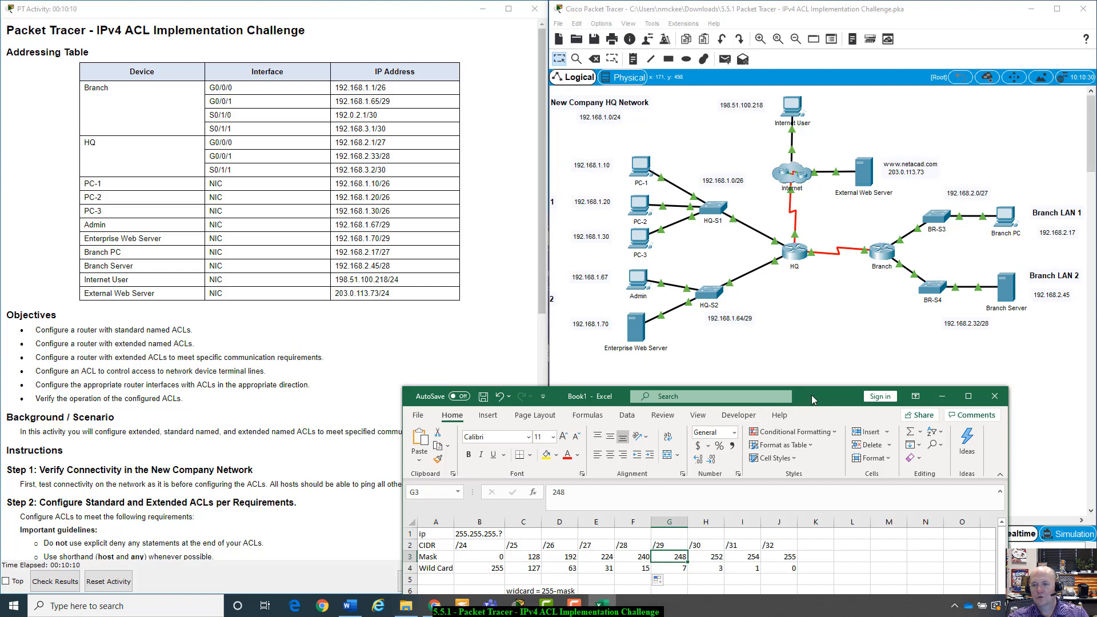
{"action": "left_click_drag", "start_coordinate": [815, 400], "coordinate": [318, 129]}
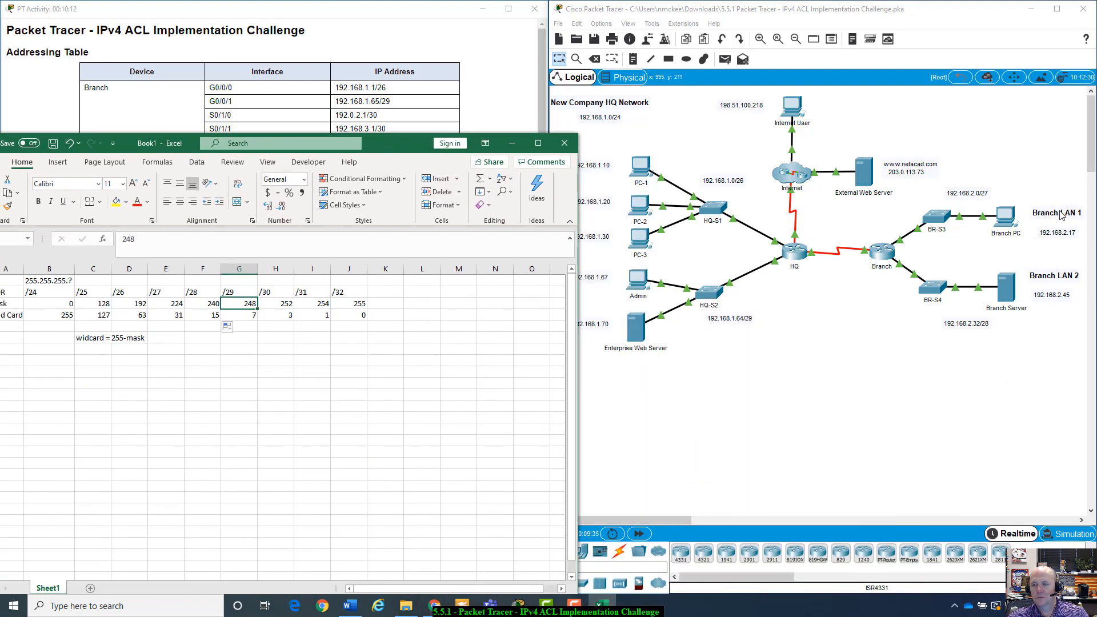
{"action": "left_click", "coordinate": [168, 309]}
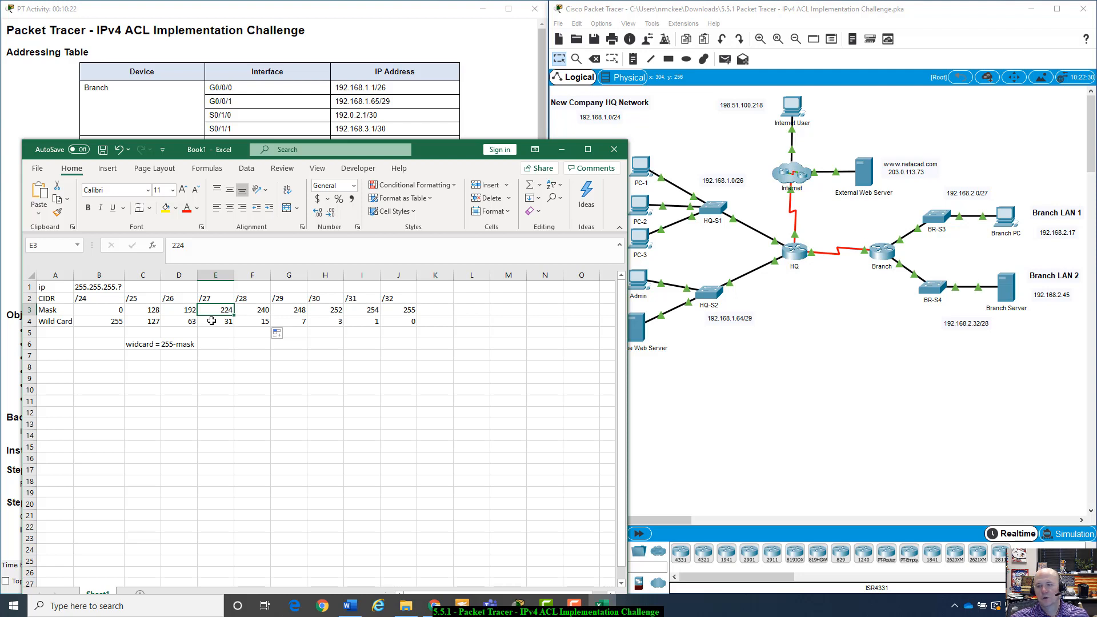
{"action": "left_click", "coordinate": [211, 321]}
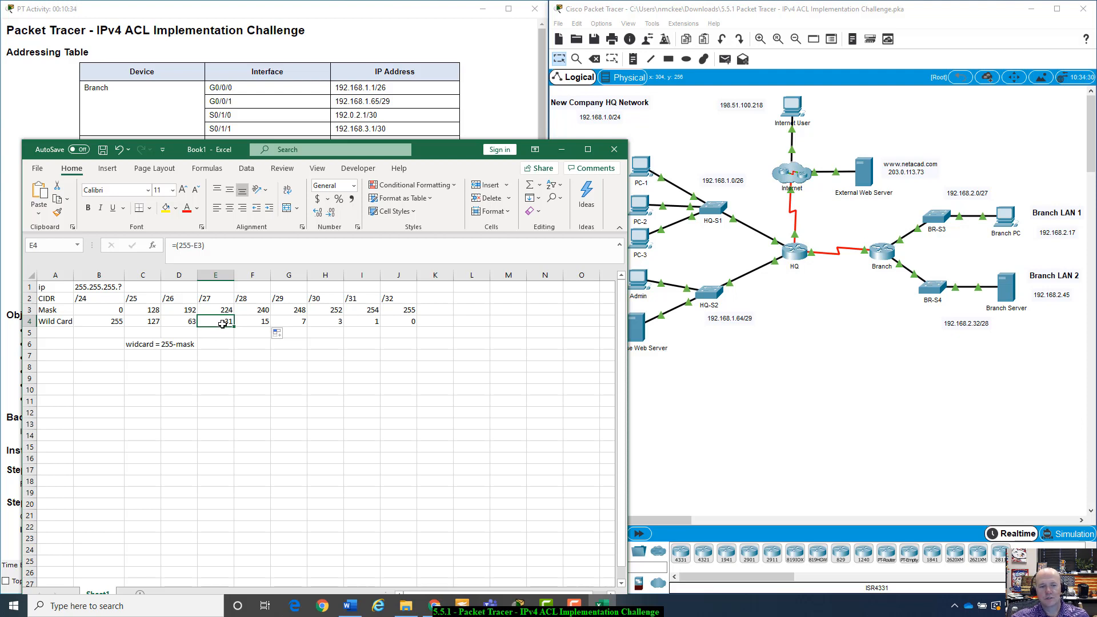
{"action": "left_click", "coordinate": [224, 331]}
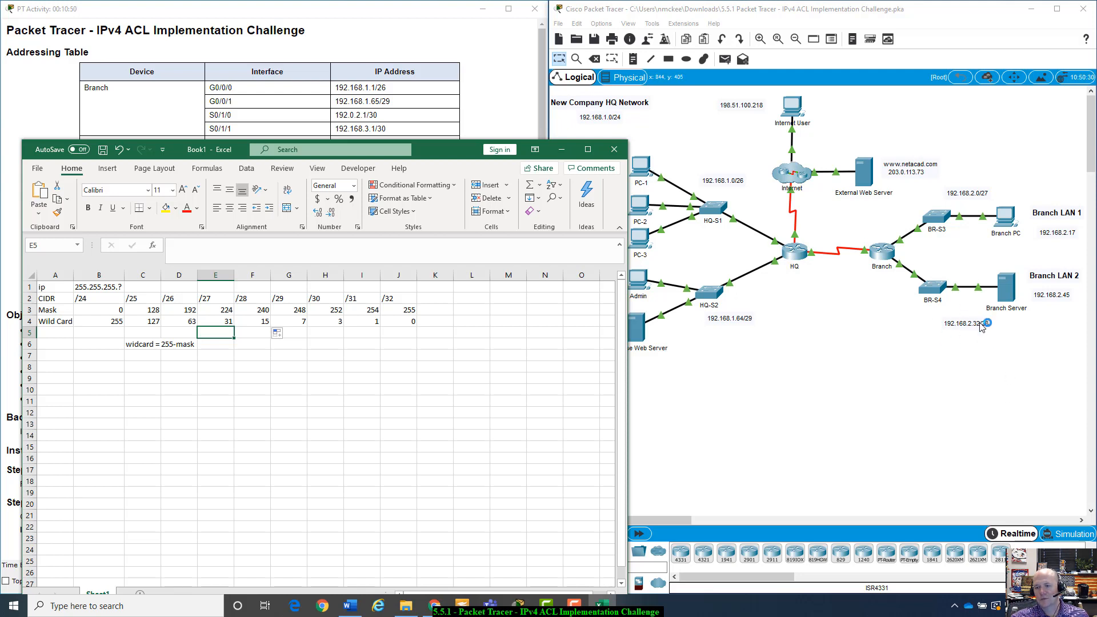
{"action": "left_click", "coordinate": [256, 321]}
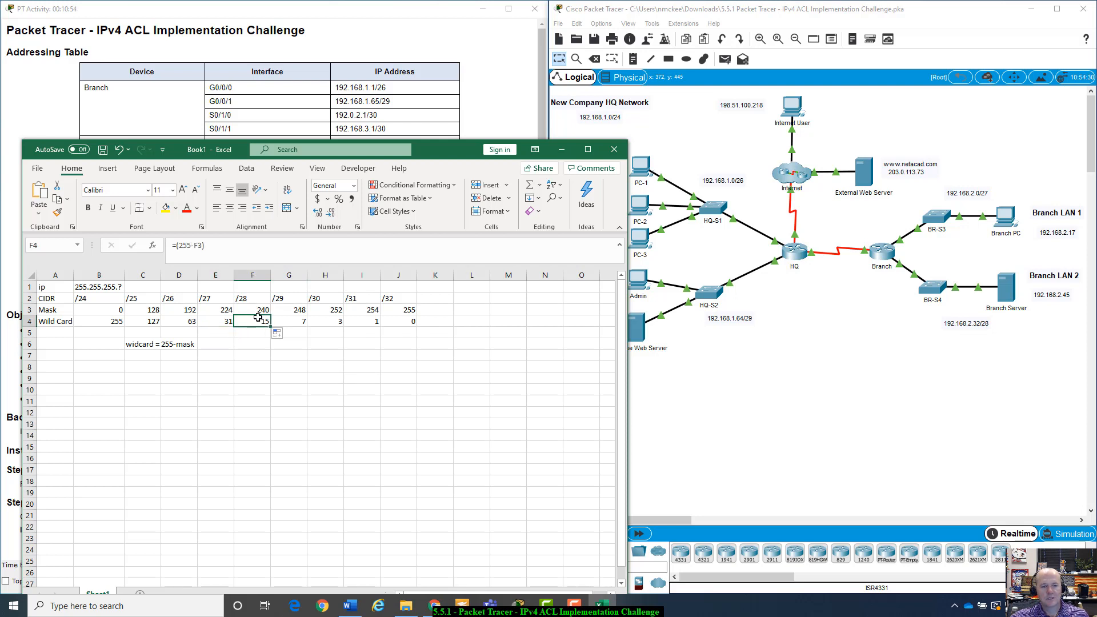
{"action": "left_click", "coordinate": [217, 322]}
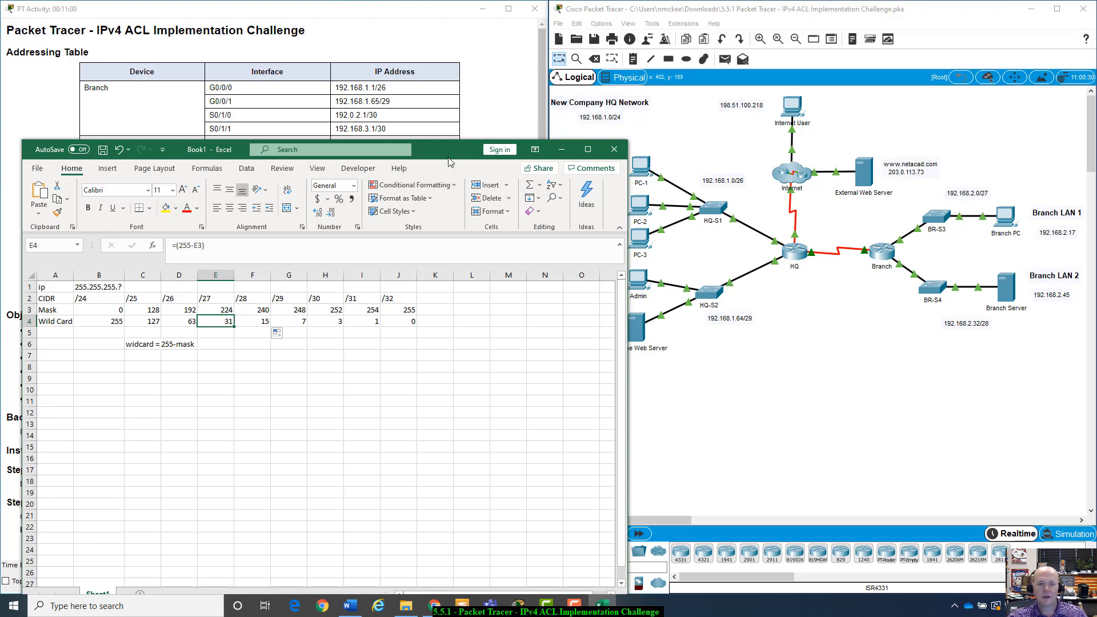
Minimize the Excel workbook to uncover the activity instructions and the Packet Tracer topology
{"action": "left_click_drag", "start_coordinate": [463, 154], "coordinate": [759, 216]}
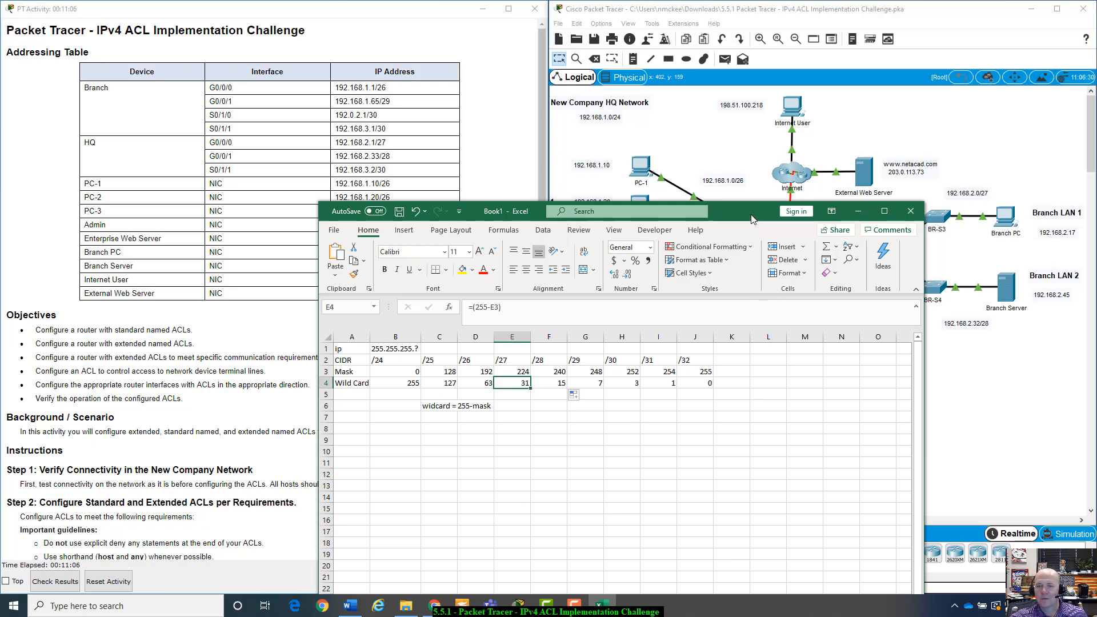
{"action": "left_click_drag", "start_coordinate": [751, 214], "coordinate": [833, 315]}
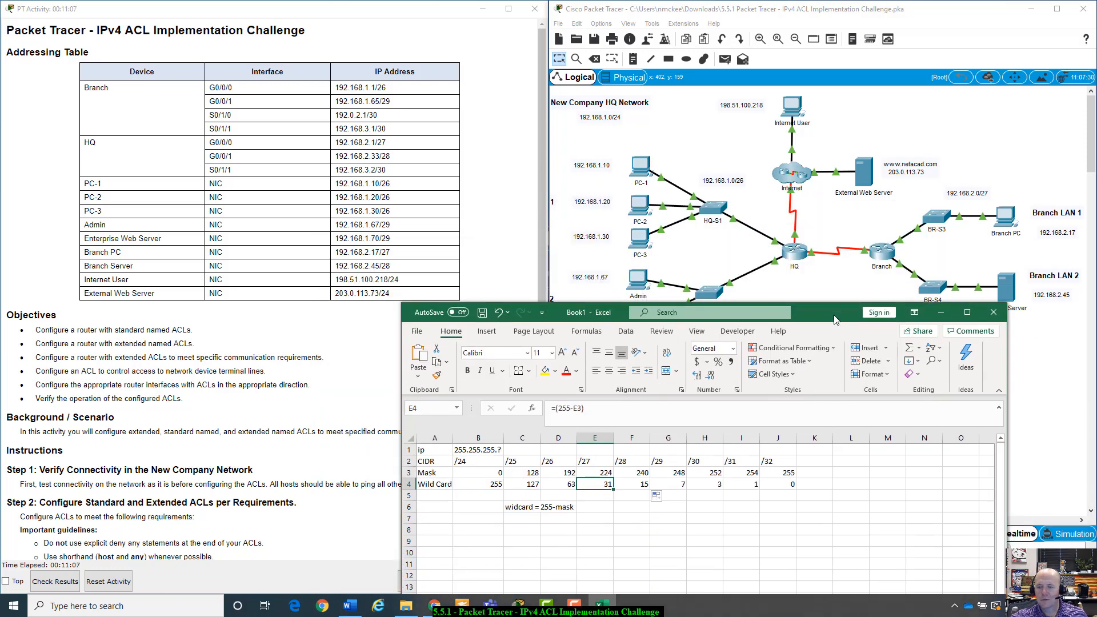
{"action": "left_click", "coordinate": [941, 313]}
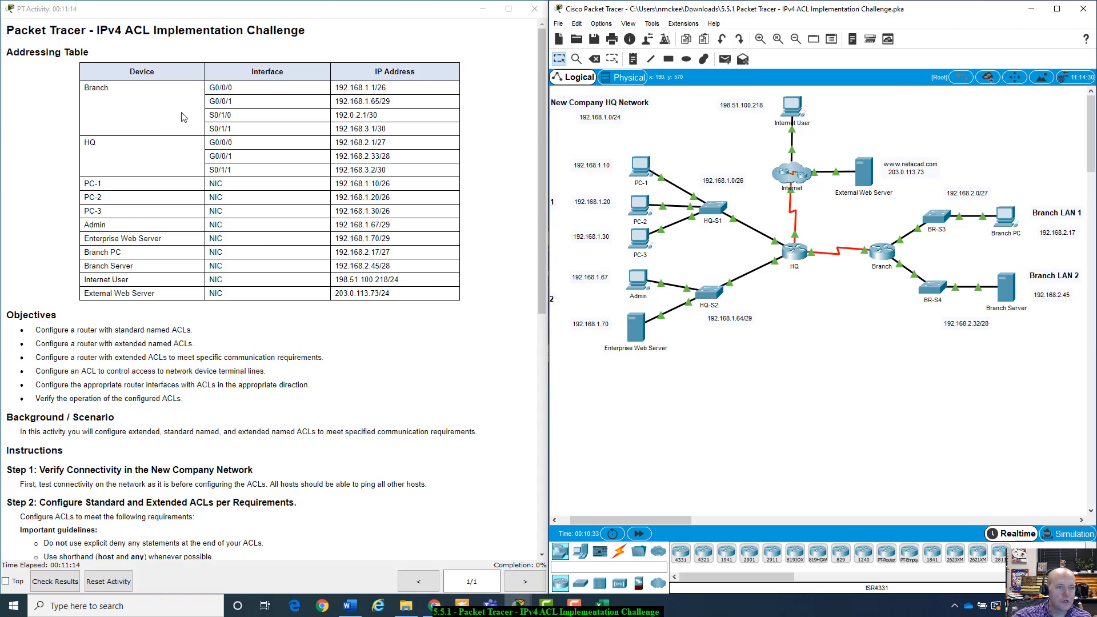
Review the device interfaces and IP addresses listed in the activity's Addressing Table
{"action": "left_click_drag", "start_coordinate": [92, 87], "coordinate": [410, 292]}
{"action": "left_click", "coordinate": [358, 100]}
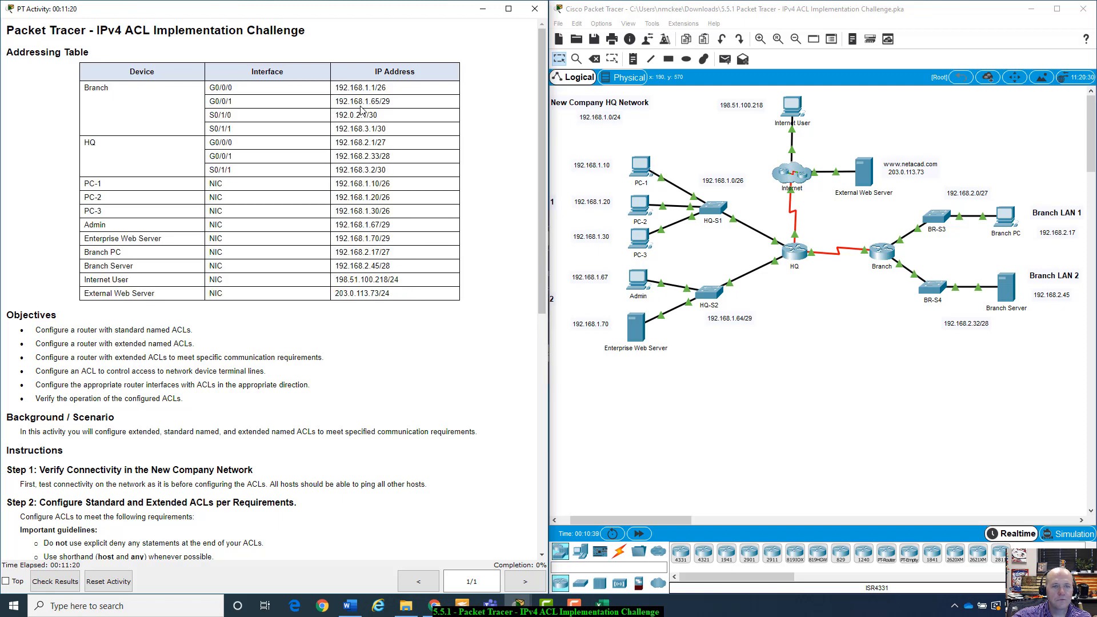
{"action": "left_click_drag", "start_coordinate": [343, 88], "coordinate": [394, 269]}
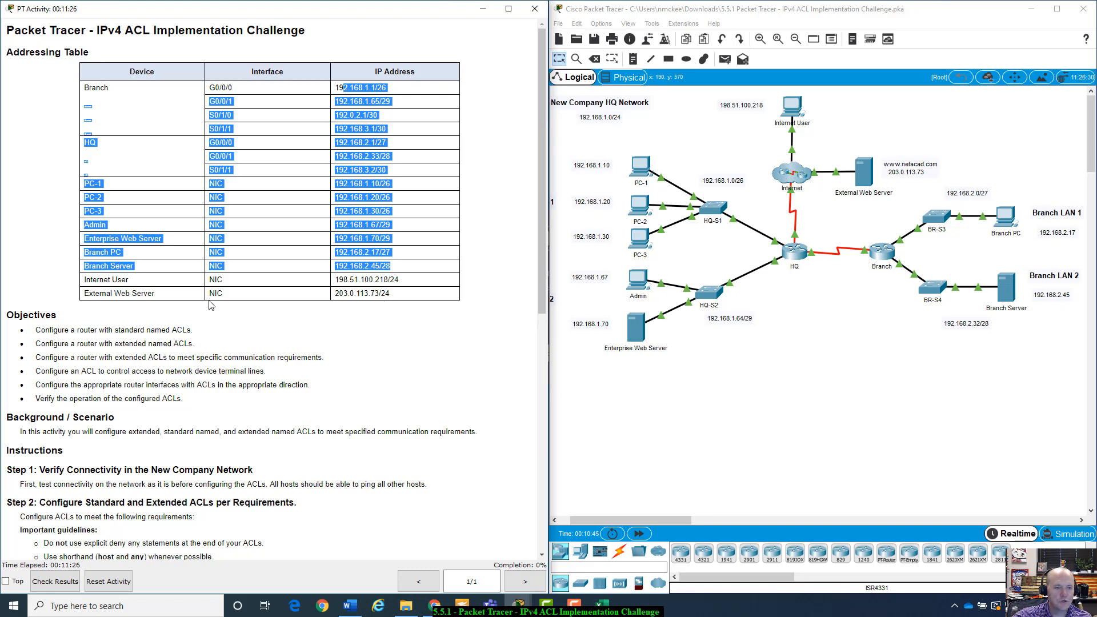
{"action": "left_click", "coordinate": [403, 301]}
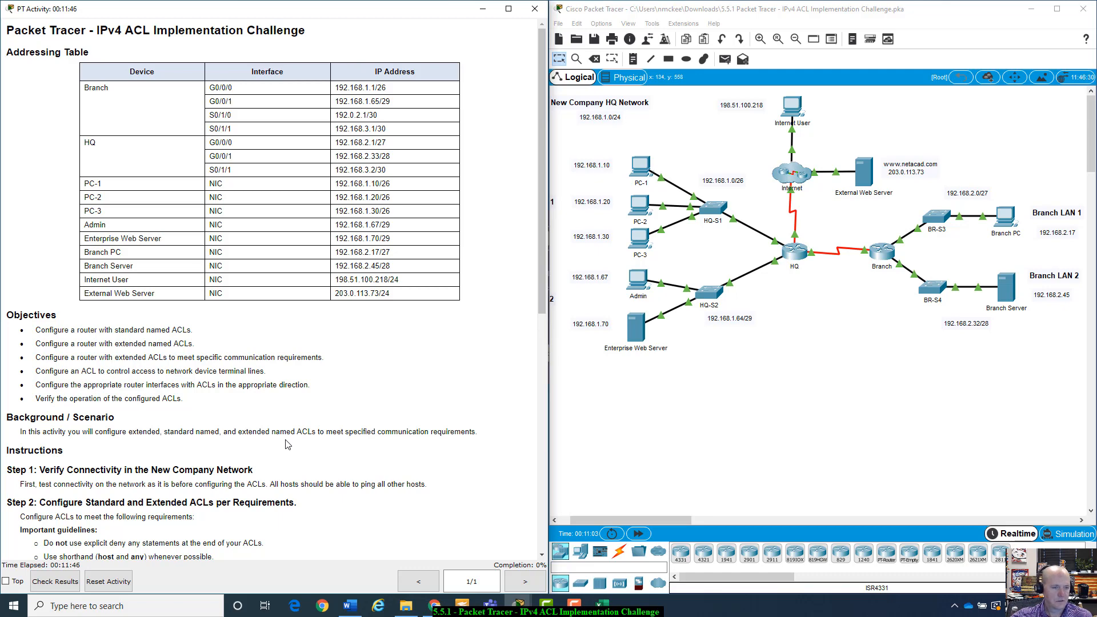
Read through the activity instructions from the objectives down to the ACL requirements and Step 3 verification questions
{"action": "scroll", "coordinate": [288, 444], "scroll_direction": "down", "scroll_amount": 1}
{"action": "scroll", "coordinate": [288, 444], "scroll_direction": "up", "scroll_amount": 1}
{"action": "scroll", "coordinate": [287, 444], "scroll_direction": "down", "scroll_amount": 2}
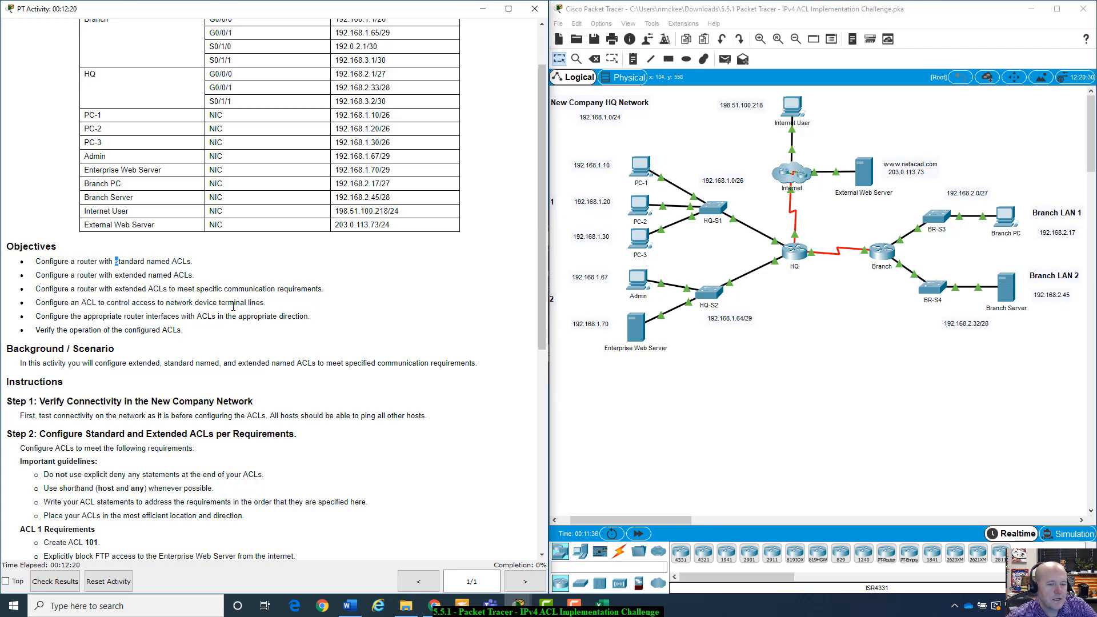
{"action": "scroll", "coordinate": [233, 306], "scroll_direction": "down", "scroll_amount": 1}
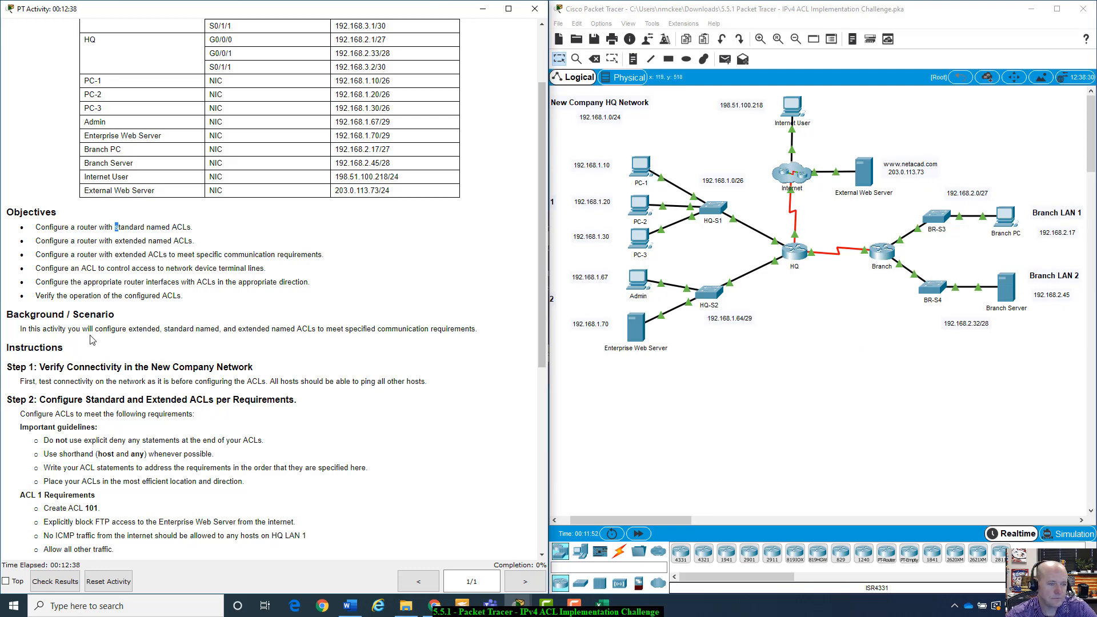
{"action": "scroll", "coordinate": [91, 340], "scroll_direction": "down", "scroll_amount": 2}
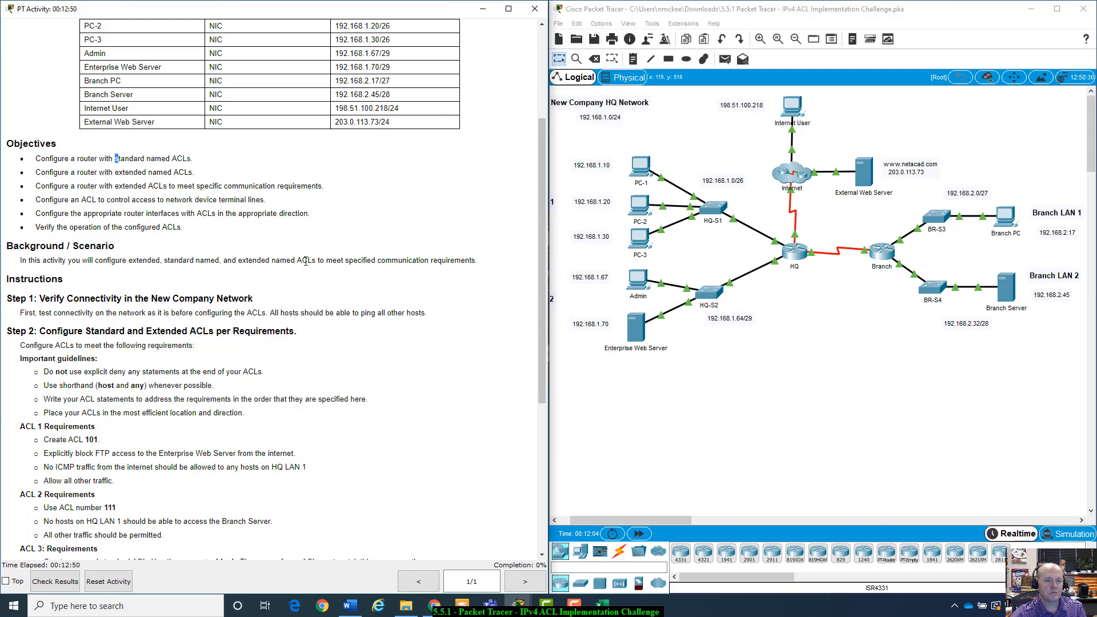
{"action": "scroll", "coordinate": [307, 265], "scroll_direction": "down", "scroll_amount": 3}
{"action": "scroll", "coordinate": [307, 266], "scroll_direction": "down", "scroll_amount": 3}
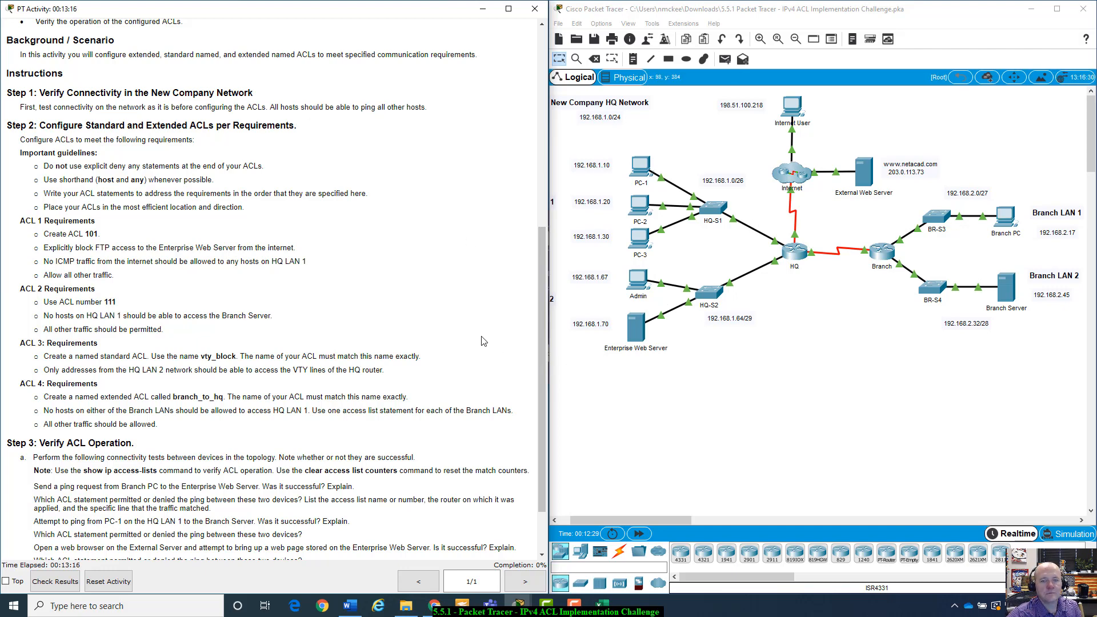
{"action": "left_click_drag", "start_coordinate": [546, 364], "coordinate": [543, 411]}
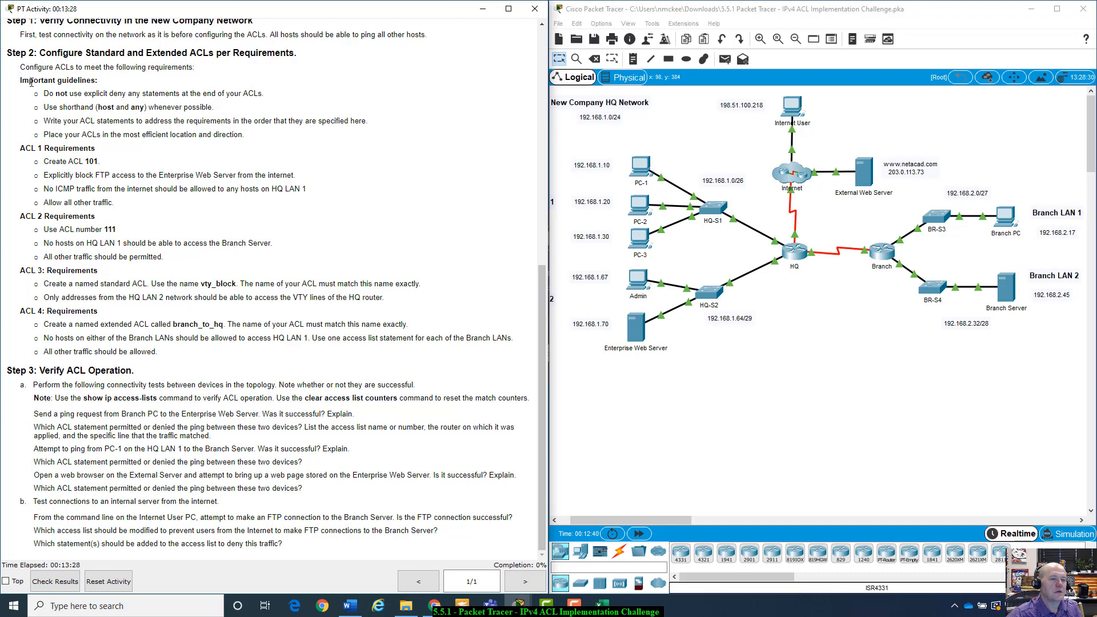
Examine the Step 2 important guidelines for writing the ACLs and the ACL 1 requirements
{"action": "left_click_drag", "start_coordinate": [43, 93], "coordinate": [286, 98]}
{"action": "left_click", "coordinate": [286, 98]}
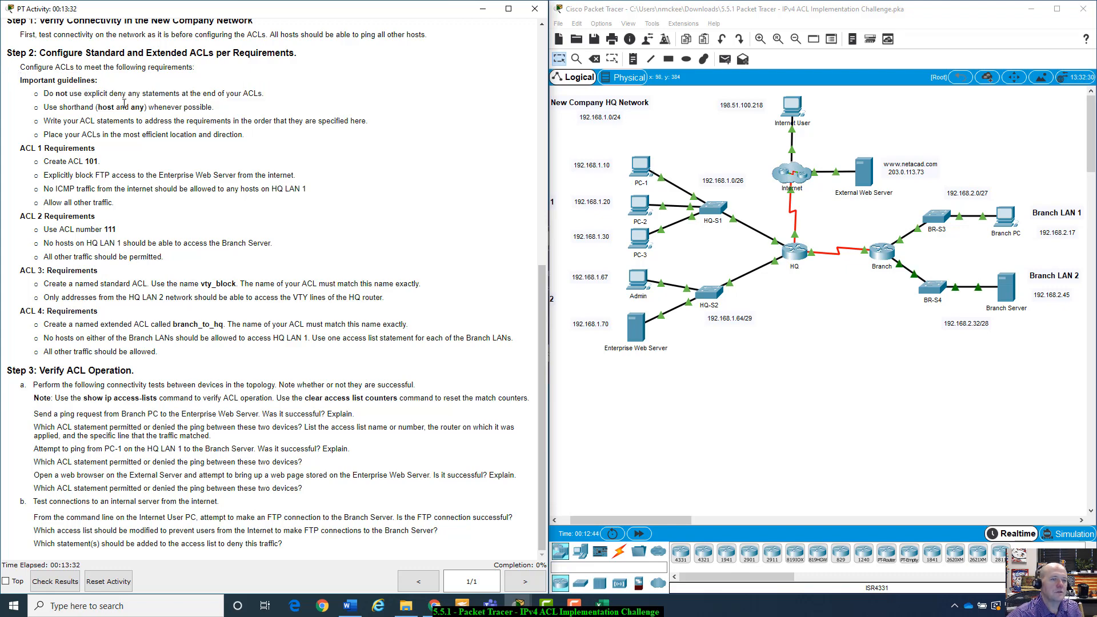
{"action": "left_click_drag", "start_coordinate": [45, 108], "coordinate": [208, 118]}
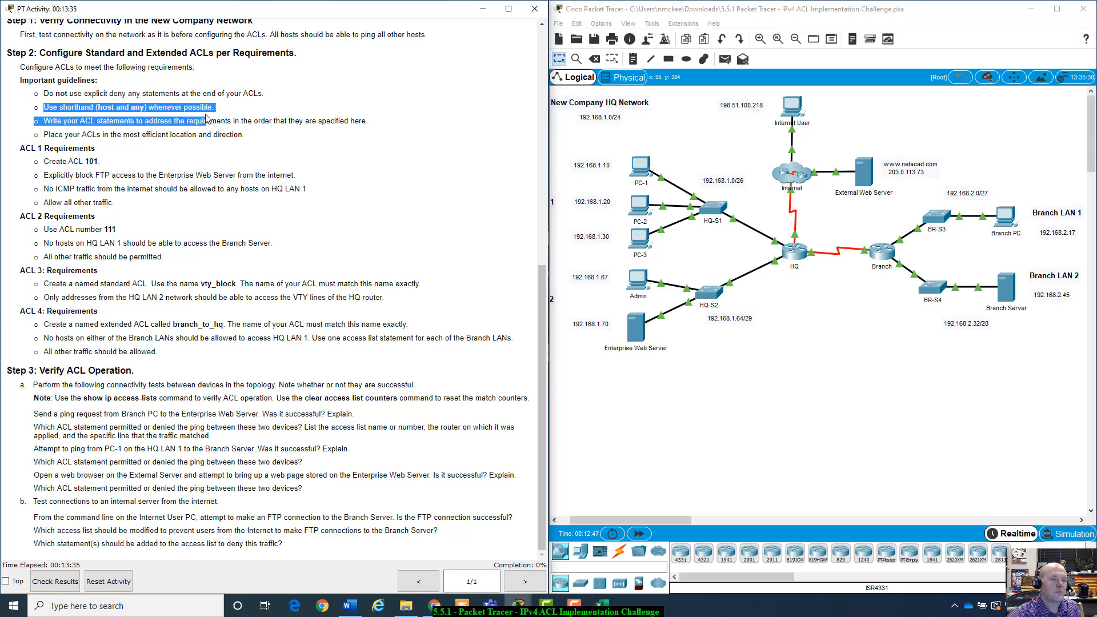
{"action": "left_click", "coordinate": [63, 132]}
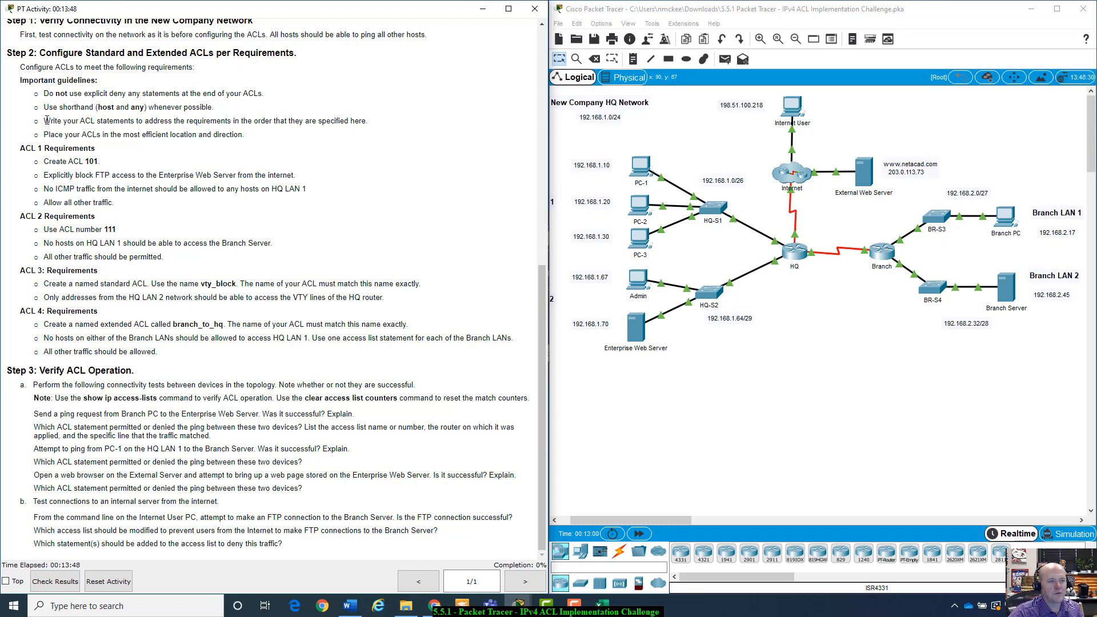
{"action": "left_click_drag", "start_coordinate": [47, 120], "coordinate": [386, 126]}
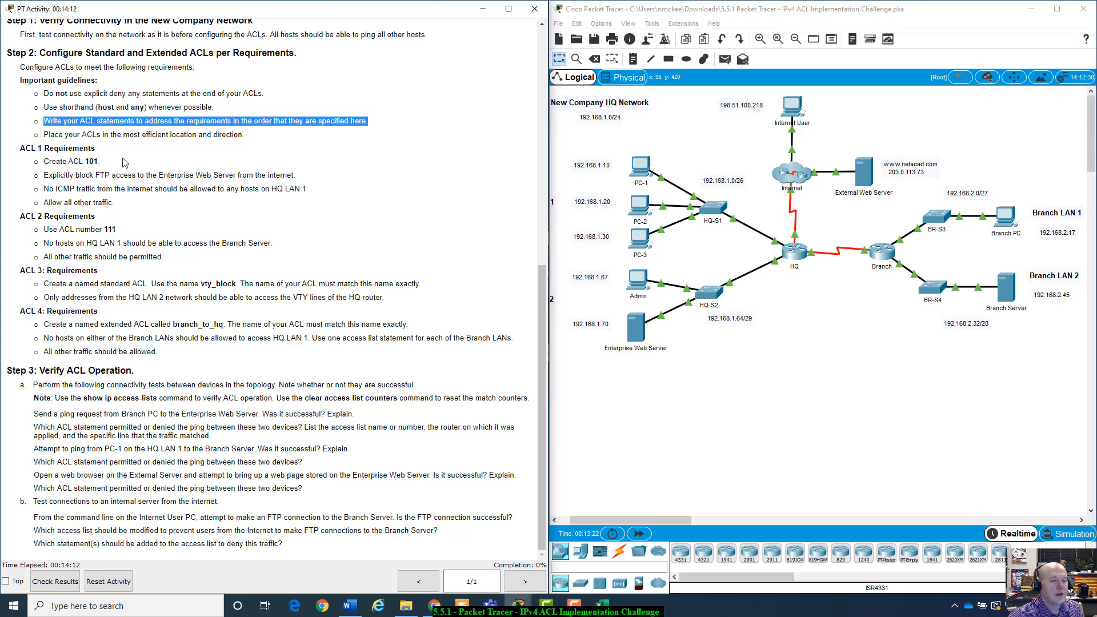
{"action": "left_click_drag", "start_coordinate": [32, 148], "coordinate": [123, 167]}
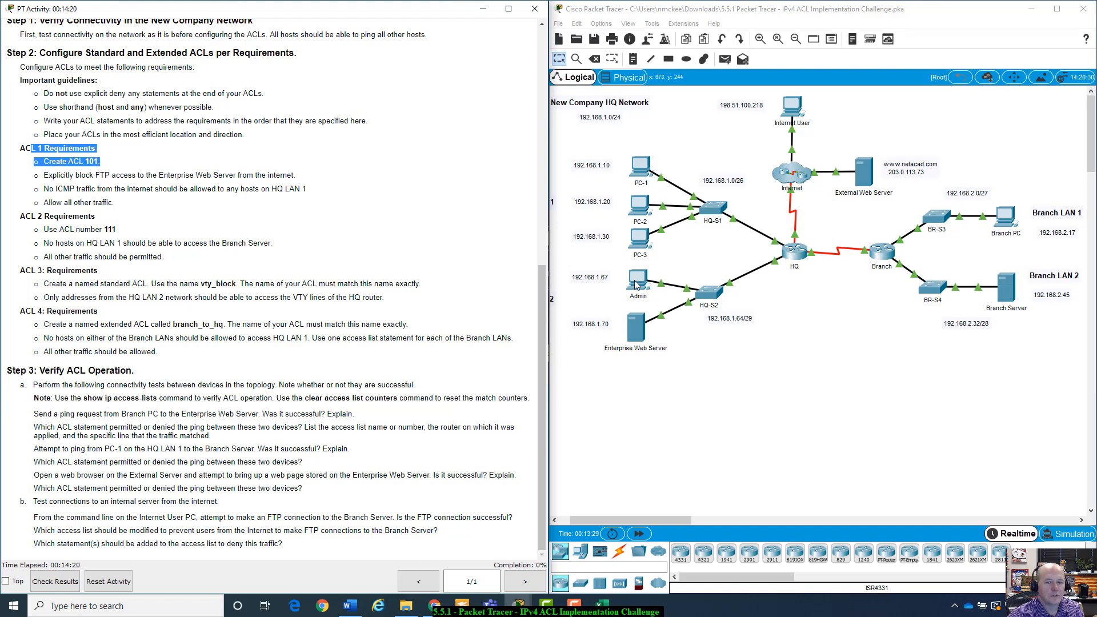
{"action": "left_click", "coordinate": [74, 212]}
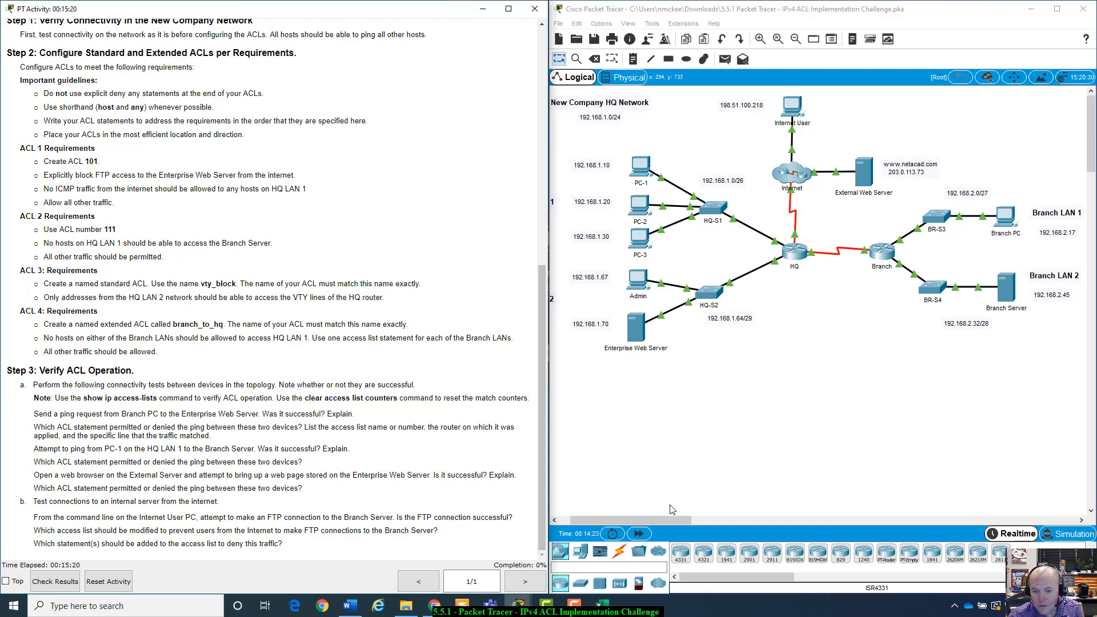
Open the HQ router's command line and place its window over the activity instructions, clear of the topology
{"action": "left_click_drag", "start_coordinate": [665, 519], "coordinate": [666, 522]}
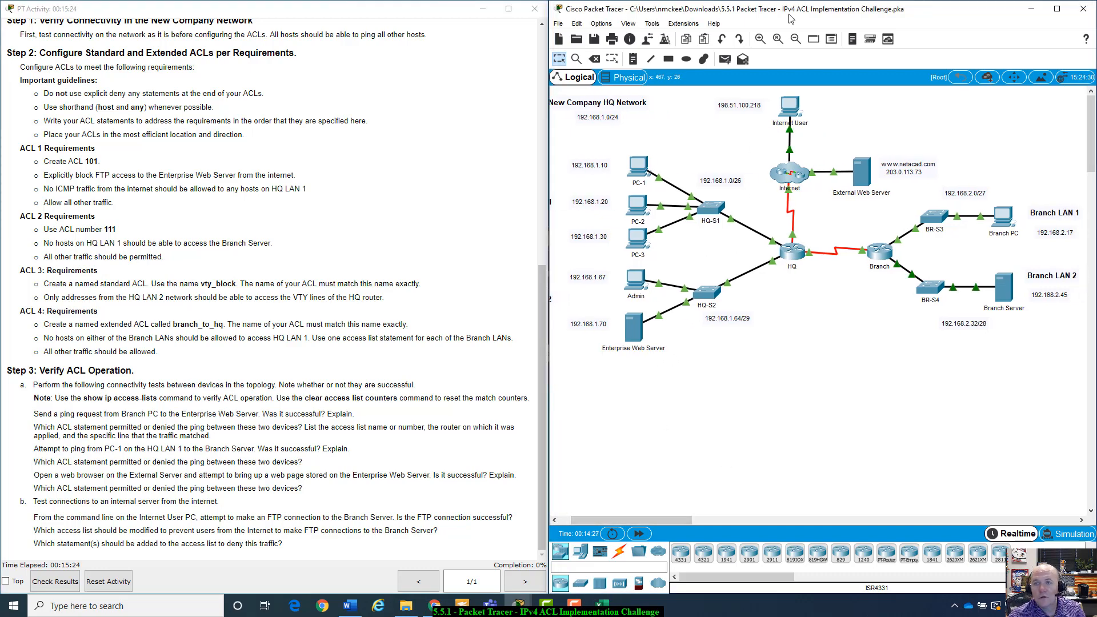
{"action": "left_click", "coordinate": [795, 39]}
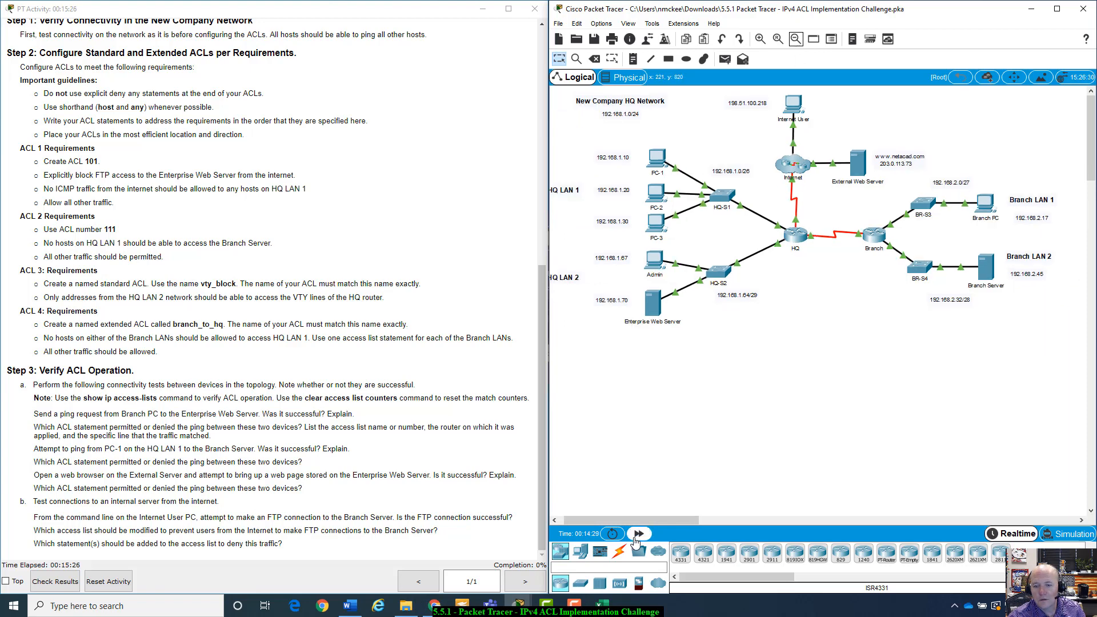
{"action": "left_click_drag", "start_coordinate": [651, 520], "coordinate": [646, 520]}
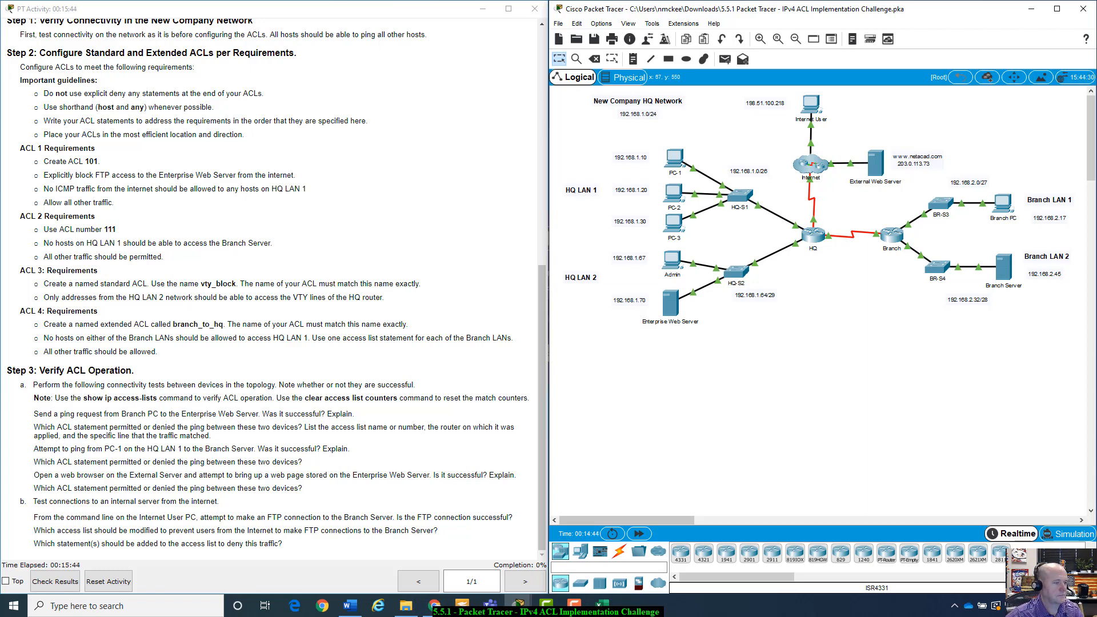
{"action": "left_click", "coordinate": [814, 238]}
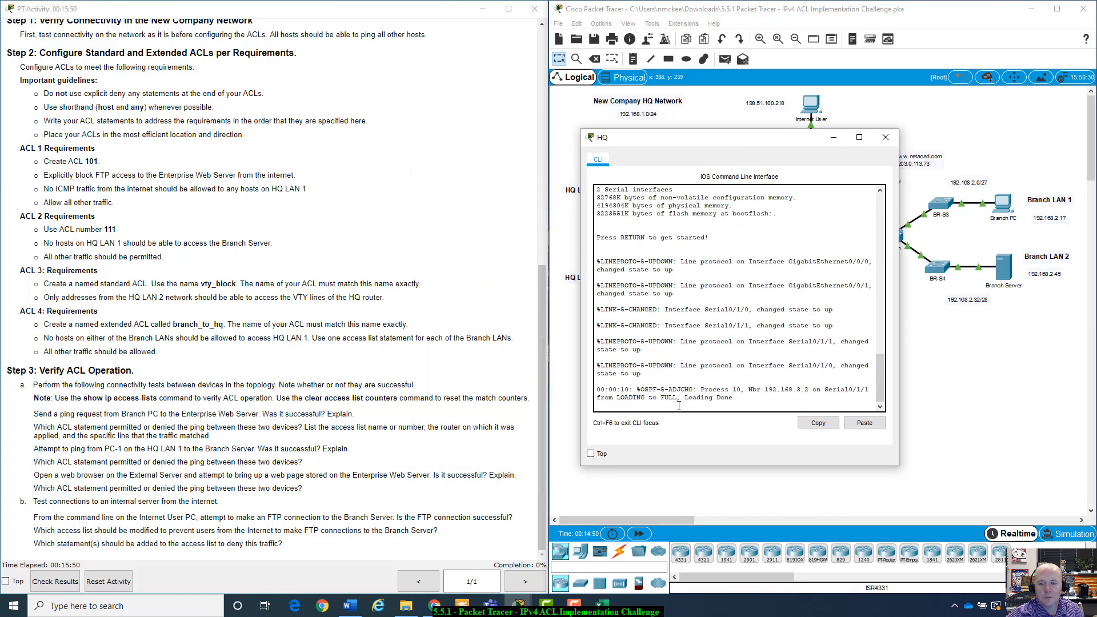
{"action": "key", "text": "Return"}
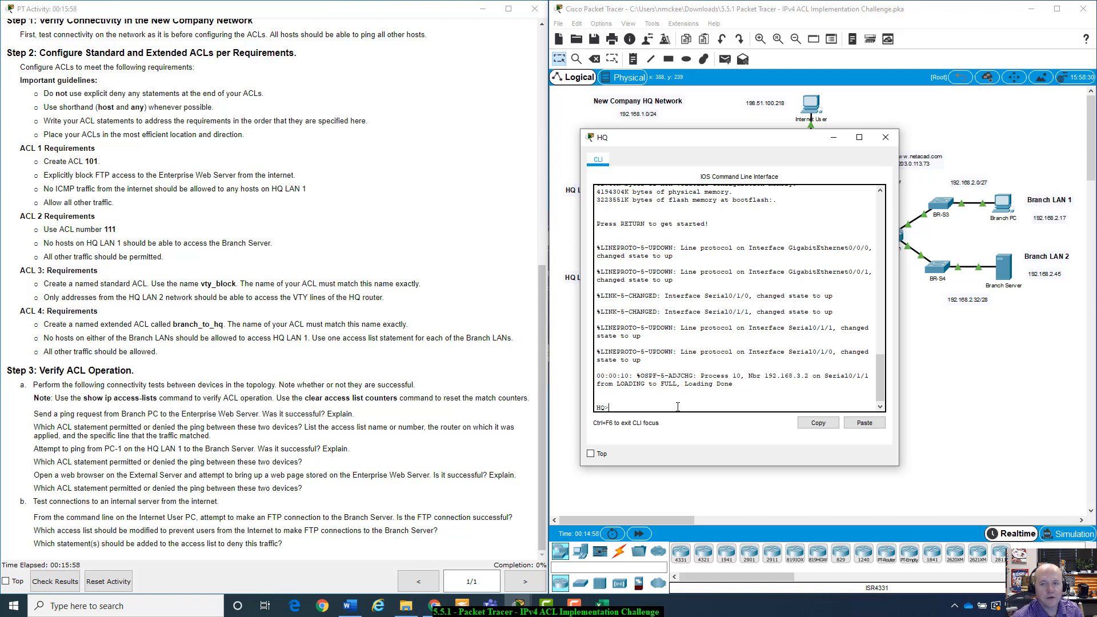
{"action": "left_click_drag", "start_coordinate": [758, 142], "coordinate": [200, 225]}
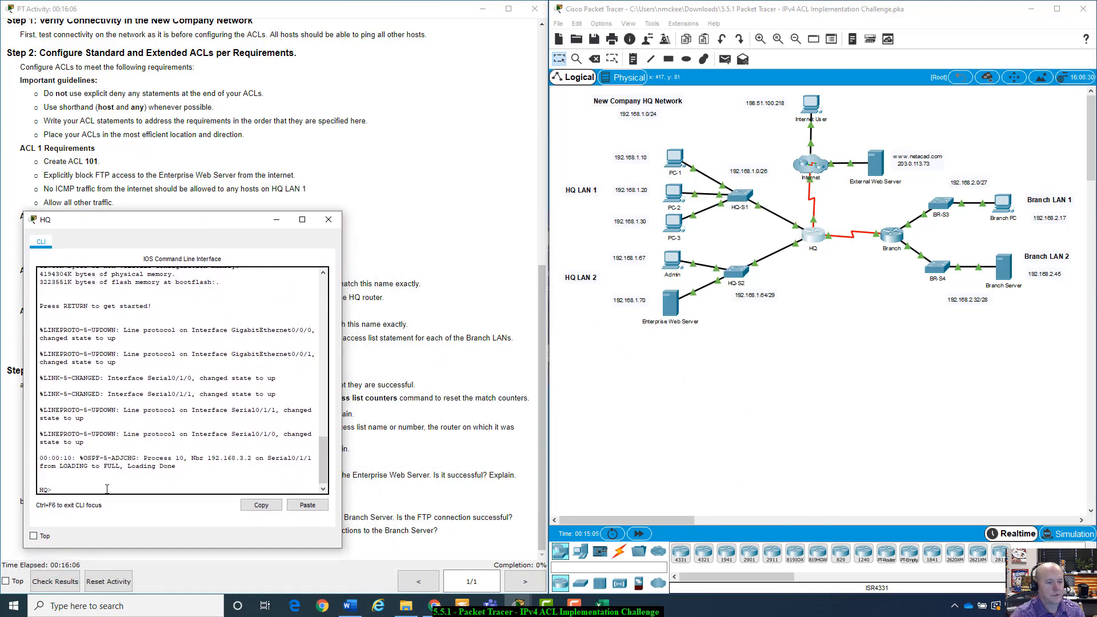
Enter privileged EXEC mode on HQ with enable and start global configuration mode with config t
{"action": "type", "text": "le"}
{"action": "key", "text": "Return"}
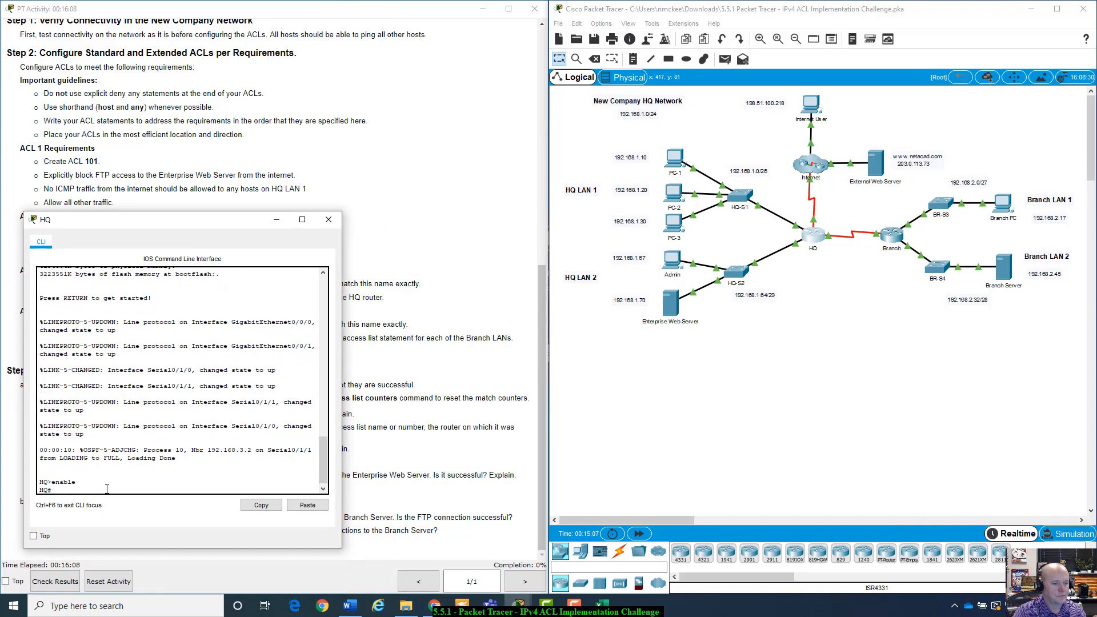
{"action": "type", "text": "cof"}
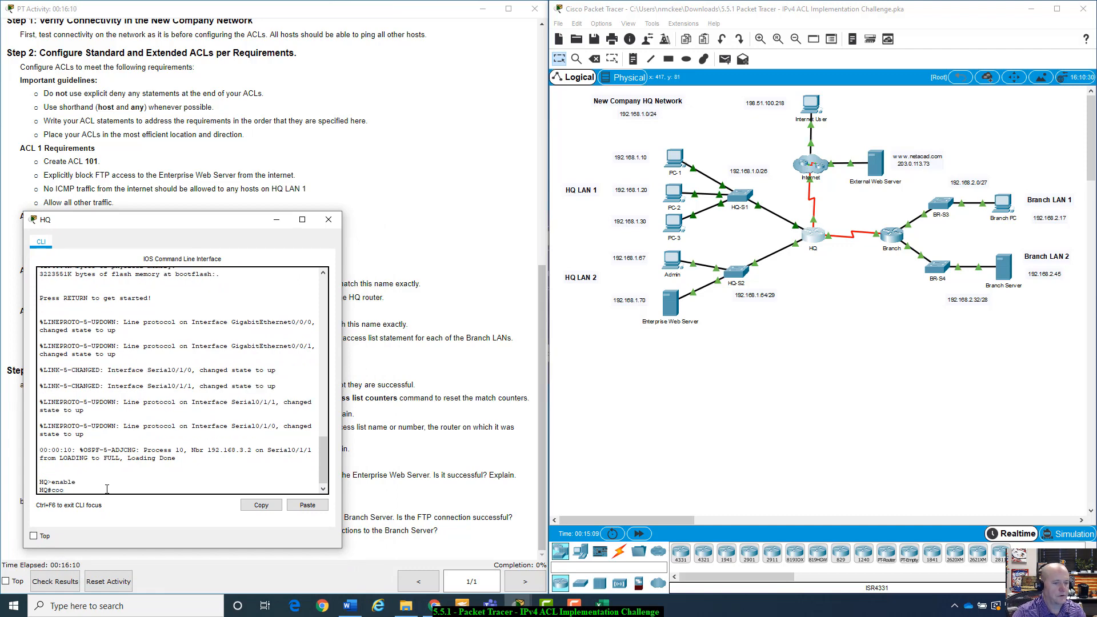
{"action": "type", "text": "ing"}
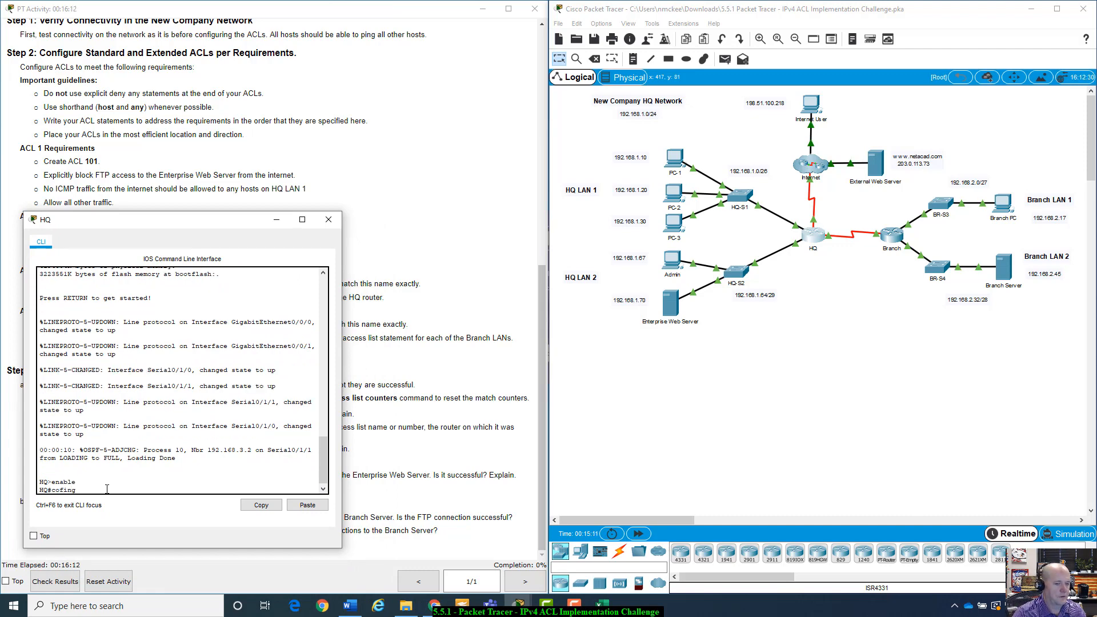
{"action": "key", "text": "BackSpace"}
{"action": "type", "text": "nfig t"}
{"action": "key", "text": "Return"}
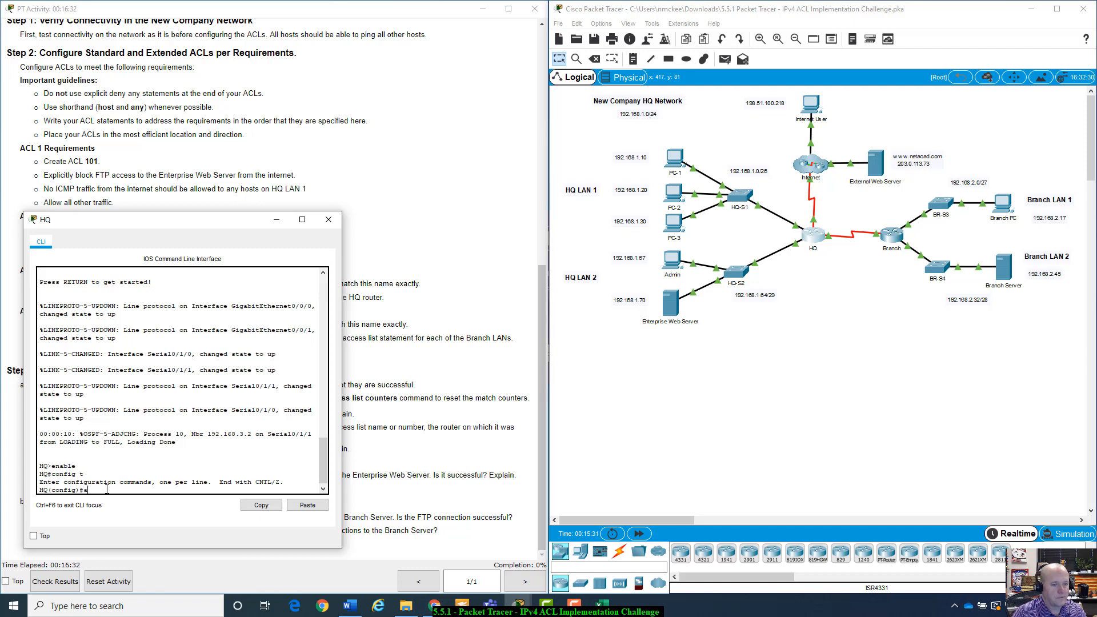
Add an access-list 101 statement on HQ denying tcp from any to host 192.168.1.70 eq ftp, checking the available port keywords
{"action": "type", "text": "cc"}
{"action": "key", "text": "Tab"}
{"action": "type", "text": "101 "}
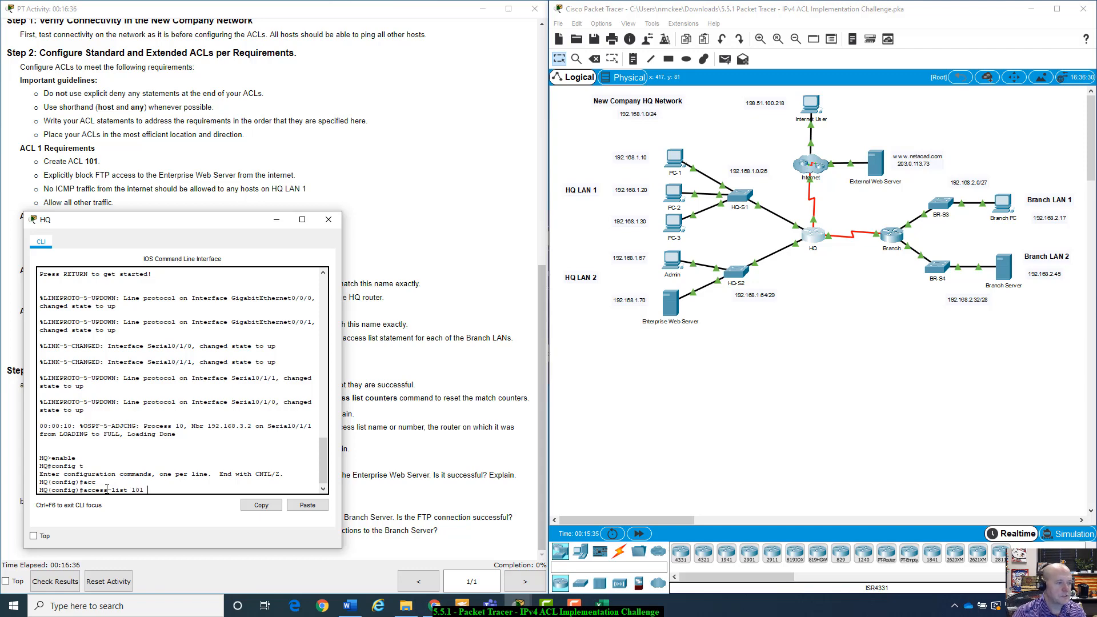
{"action": "type", "text": "deny tcp any host"}
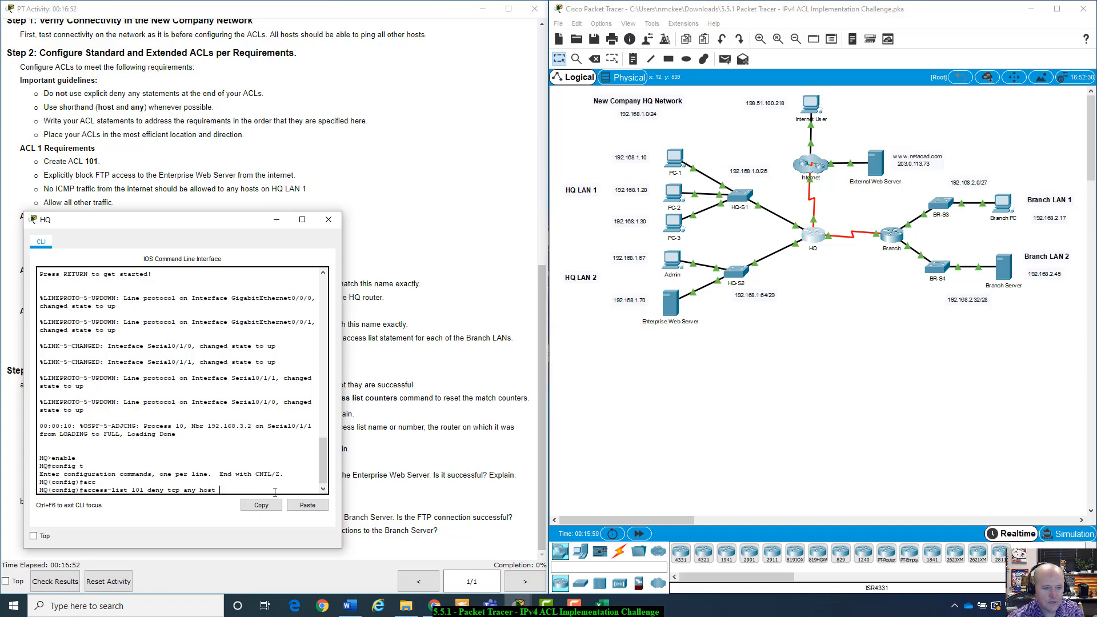
{"action": "type", "text": "2.168.1.70 eq"}
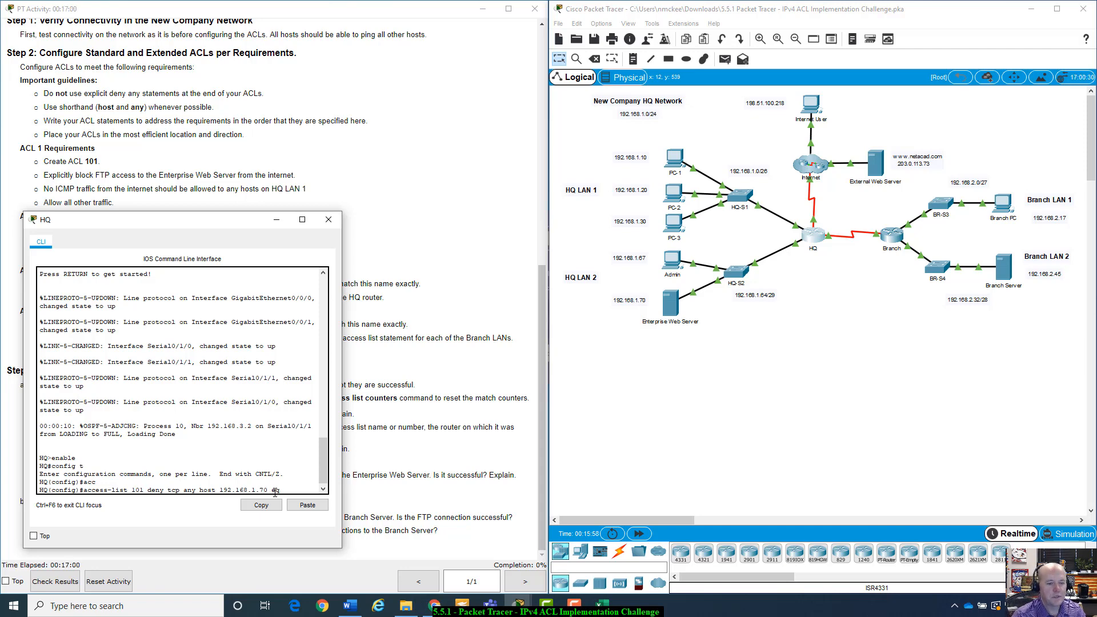
{"action": "scroll", "coordinate": [275, 492], "scroll_direction": "down", "scroll_amount": 1}
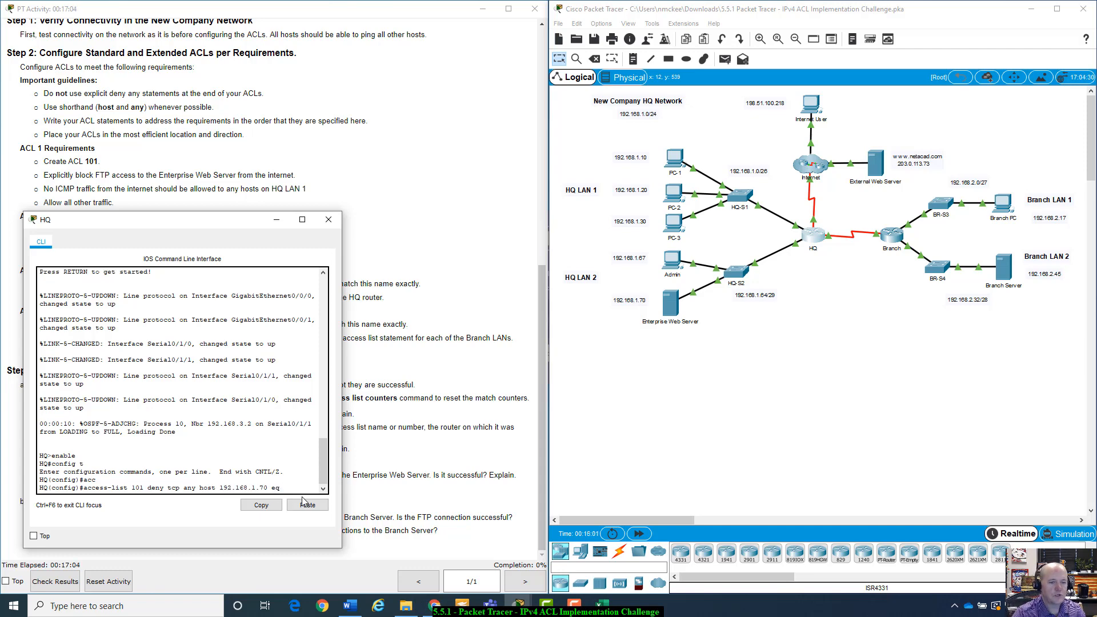
{"action": "type", "text": "?"}
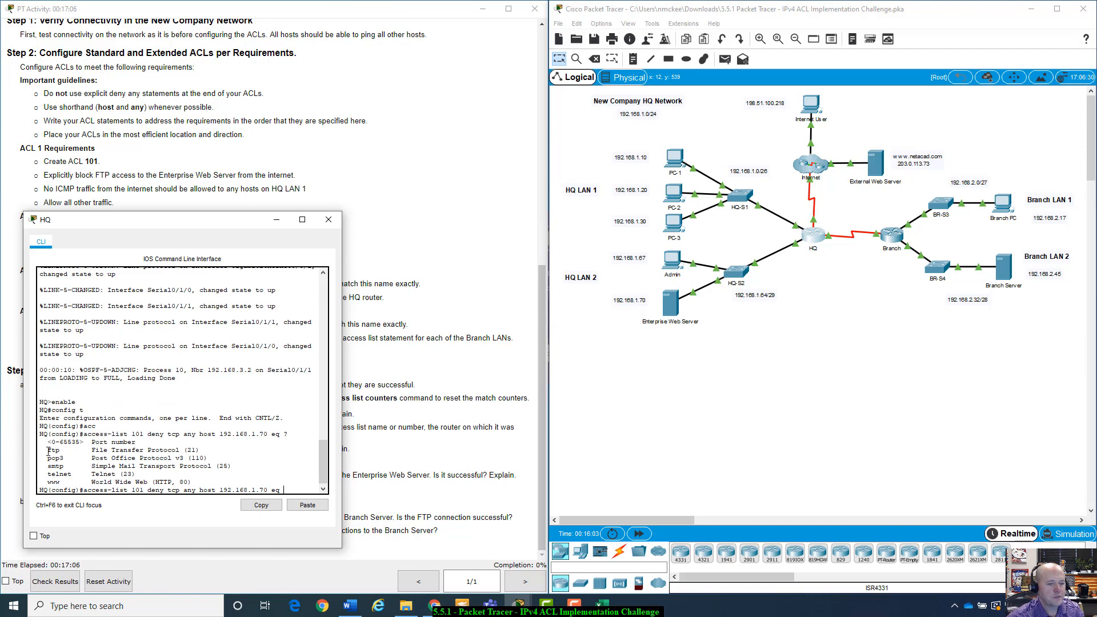
{"action": "left_click_drag", "start_coordinate": [47, 450], "coordinate": [197, 450]}
{"action": "left_click", "coordinate": [265, 508]}
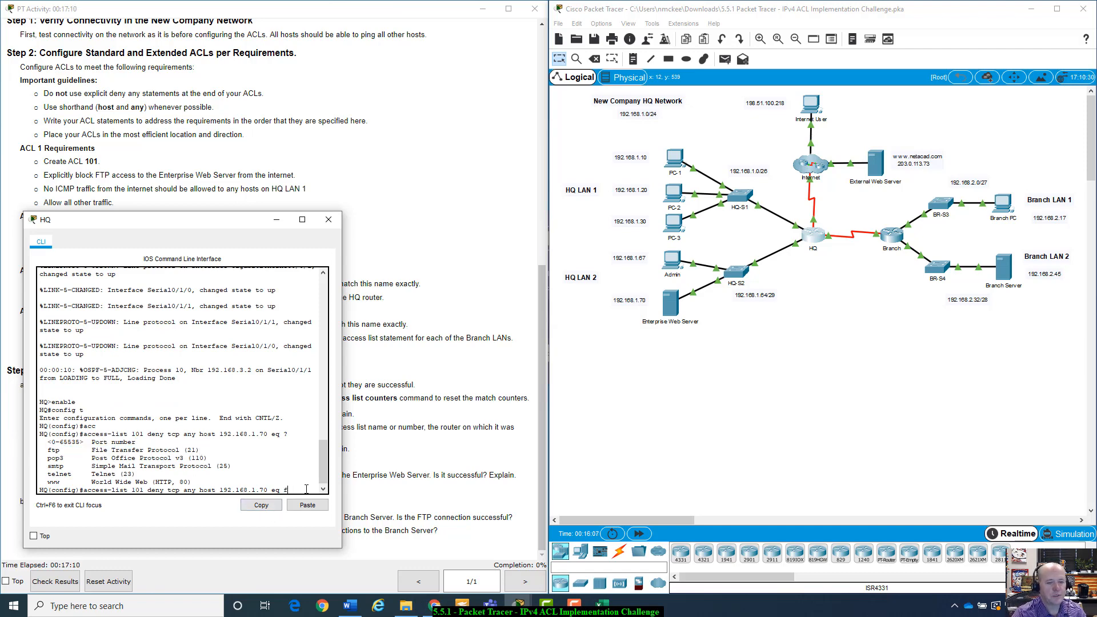
{"action": "type", "text": "tp"}
{"action": "key", "text": "Return"}
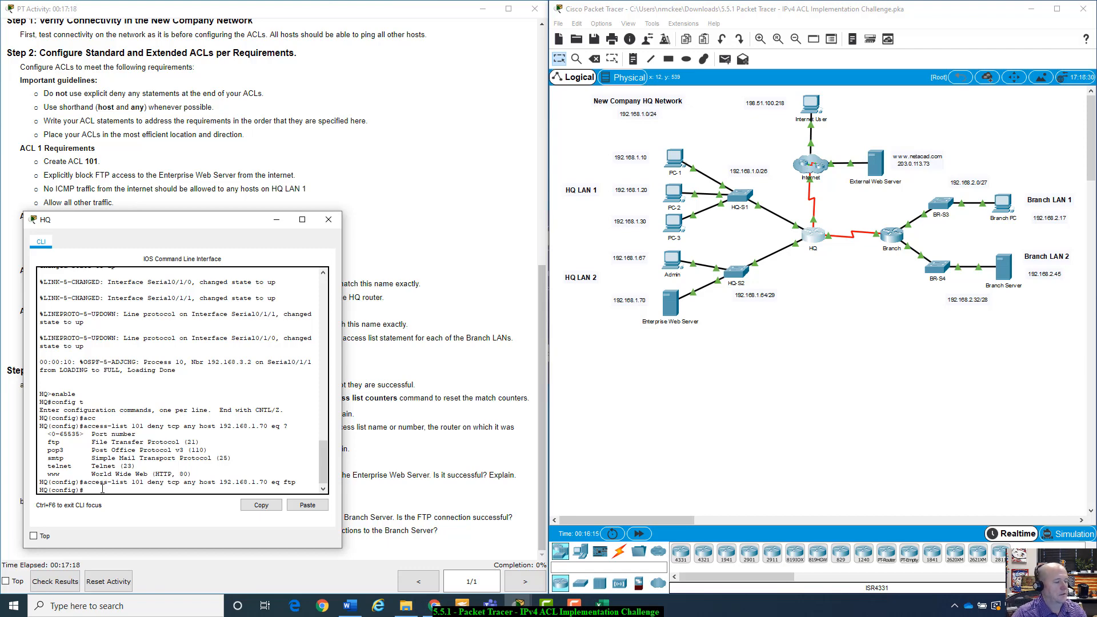
Begin an access-list 101 statement on HQ denying icmp from any to the HQ LAN 1 network 192.168.1.0
{"action": "type", "text": "acce"}
{"action": "key", "text": "Tab"}
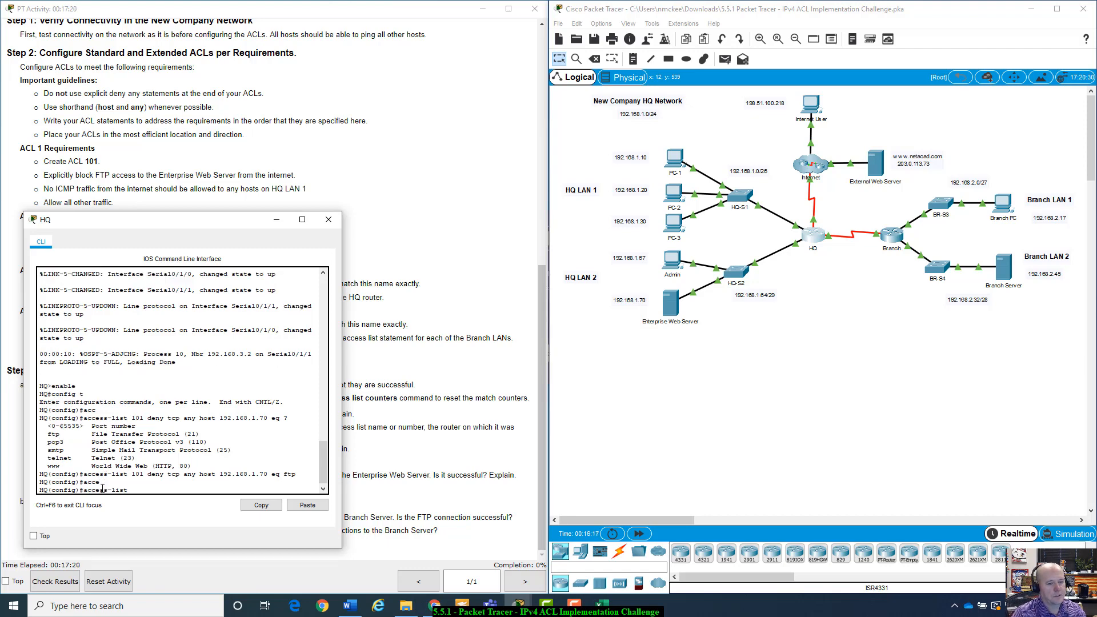
{"action": "type", "text": "101 "}
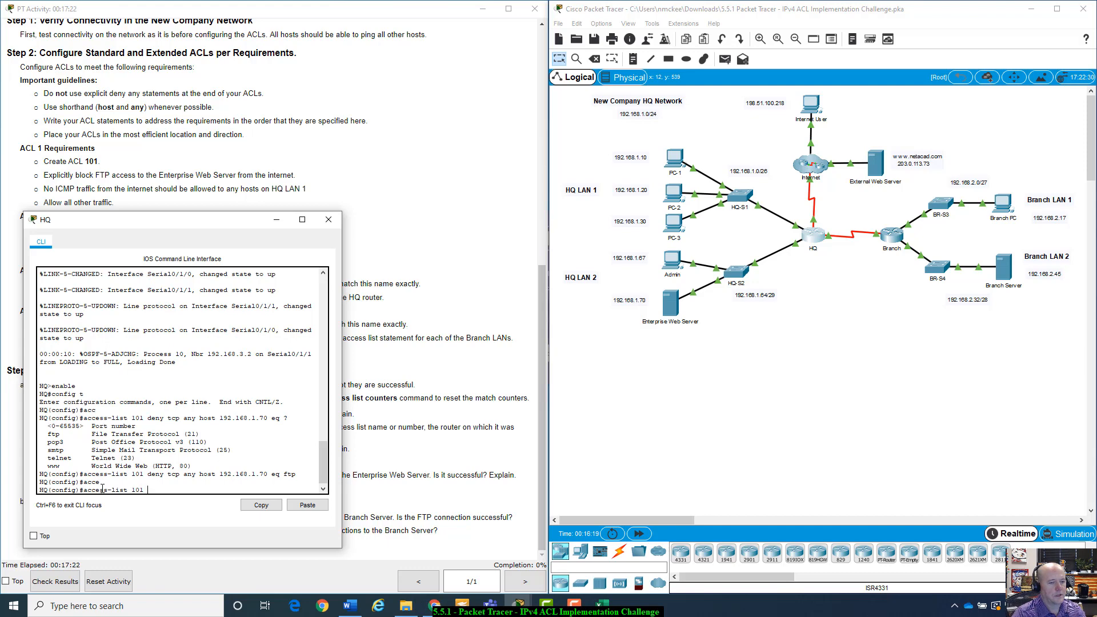
{"action": "type", "text": "deny ic"}
{"action": "key", "text": "Tab"}
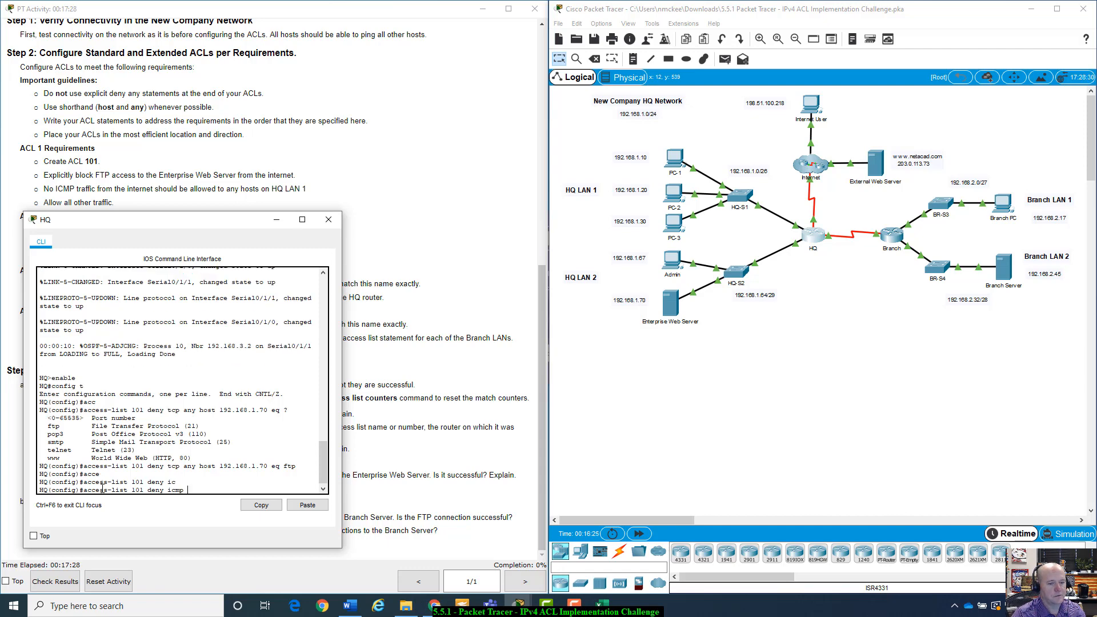
{"action": "type", "text": "any"}
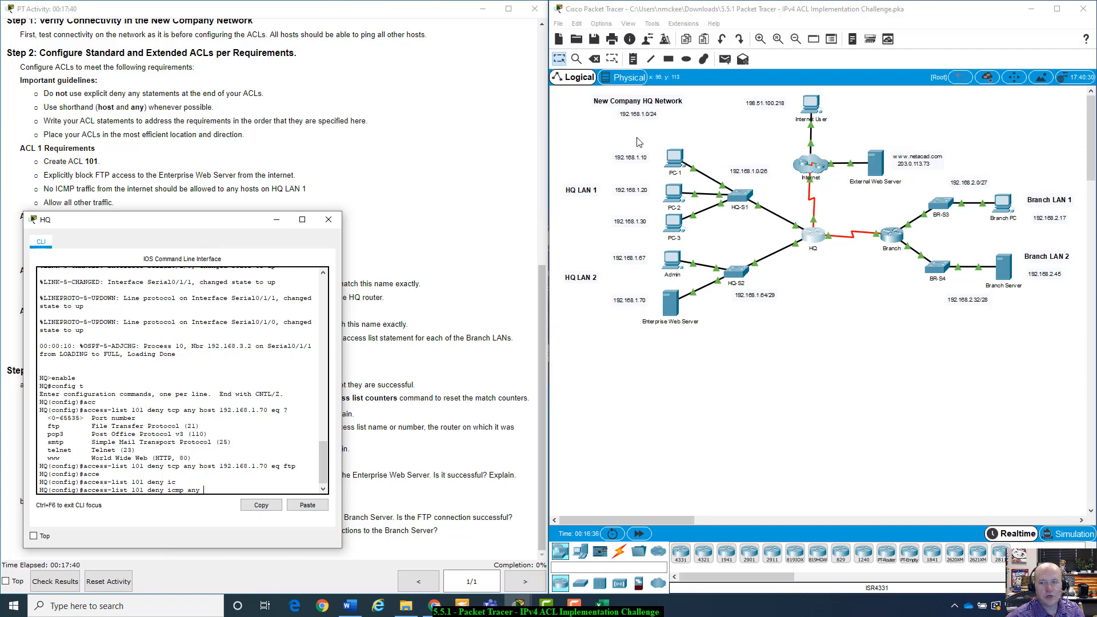
{"action": "double_click", "coordinate": [733, 173]}
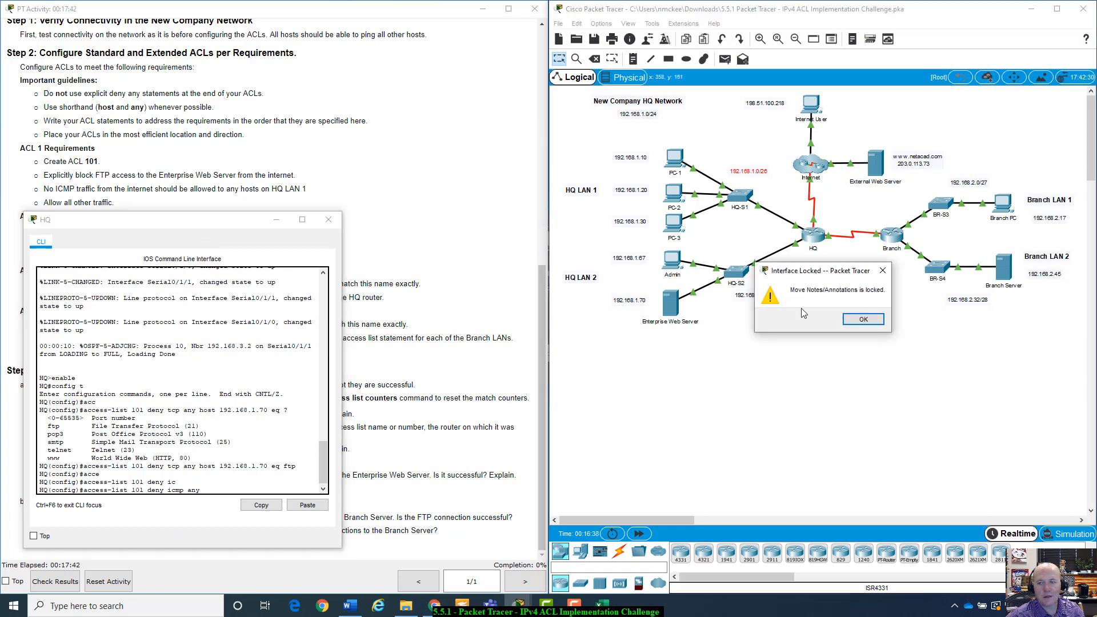
{"action": "left_click", "coordinate": [863, 319]}
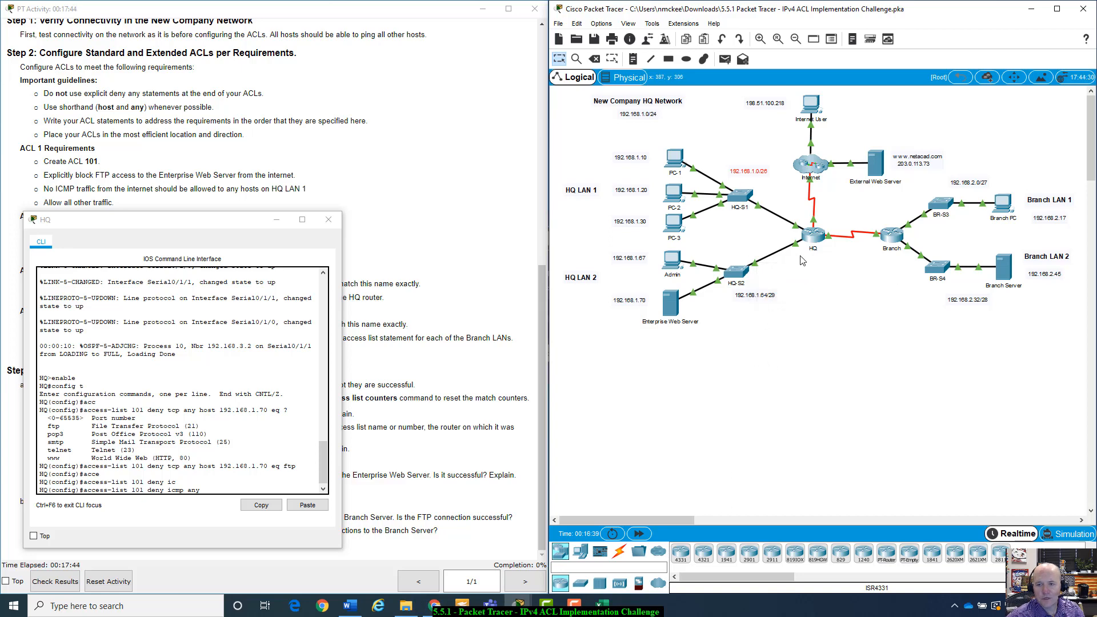
{"action": "left_click", "coordinate": [827, 301]}
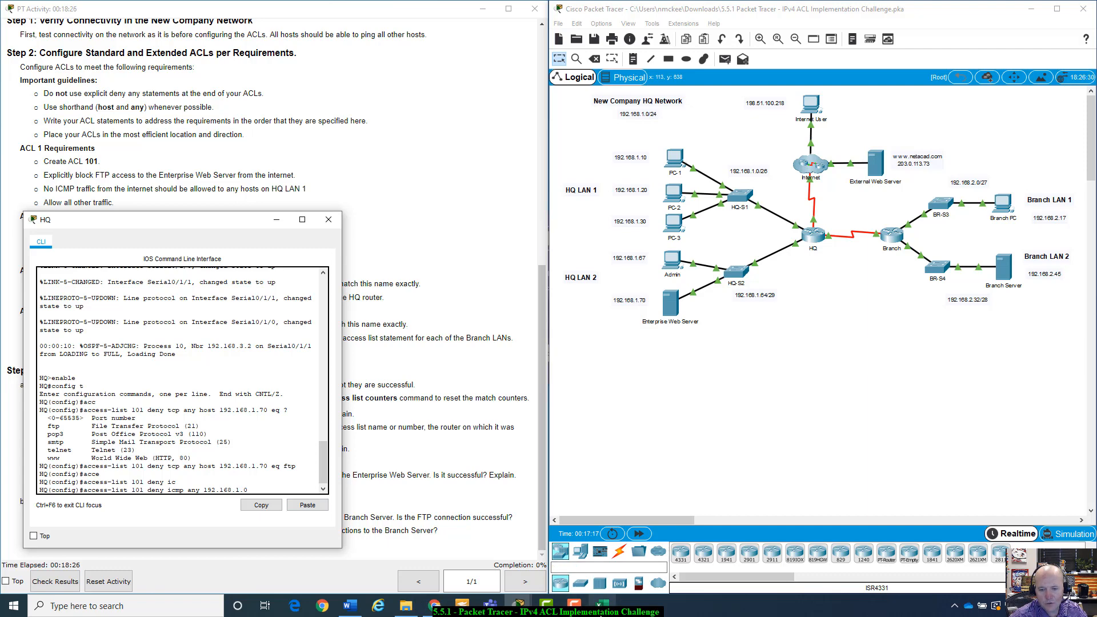
Switch to the Excel wildcard table, enter the pattern 0.0.0.? in cell B5, and look up the /26 wildcard value
{"action": "left_click", "coordinate": [604, 551]}
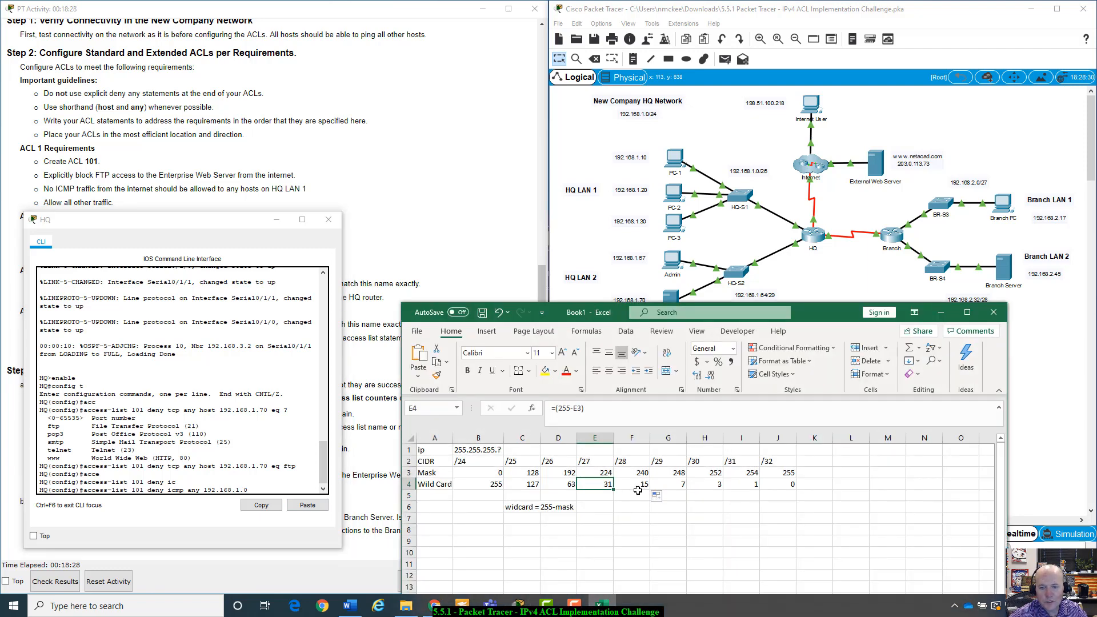
{"action": "left_click", "coordinate": [564, 494]}
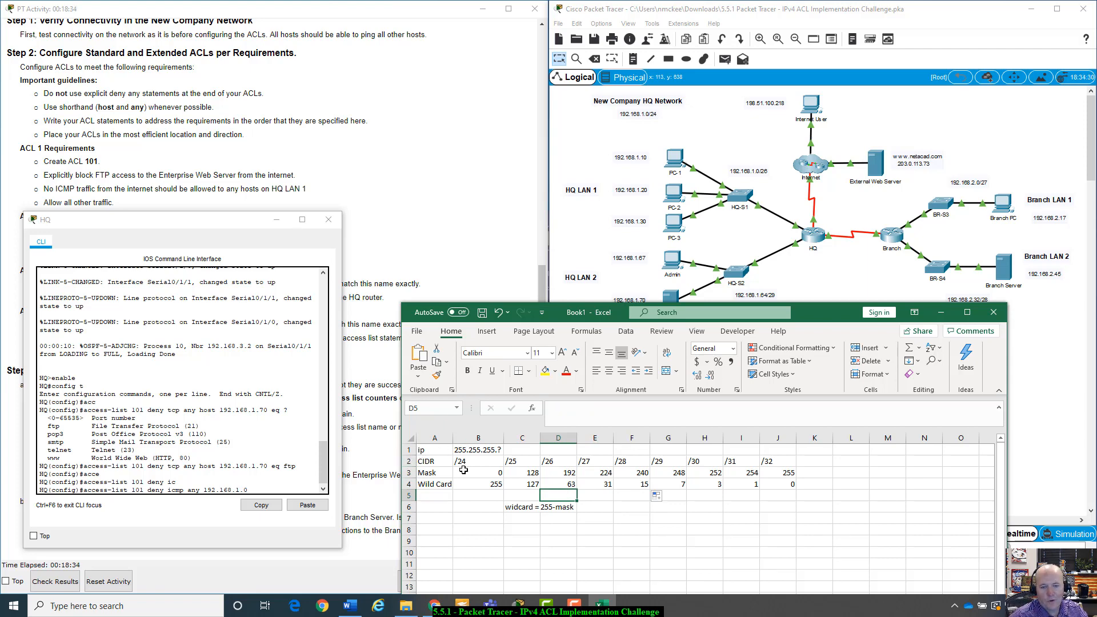
{"action": "left_click", "coordinate": [461, 495]}
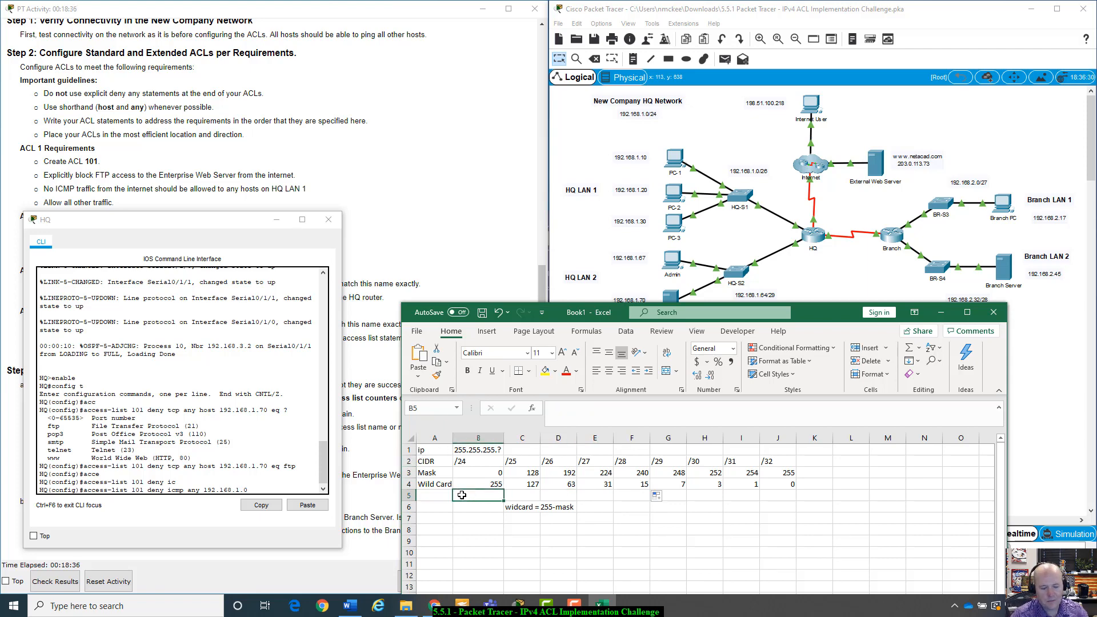
{"action": "type", "text": "0.0."}
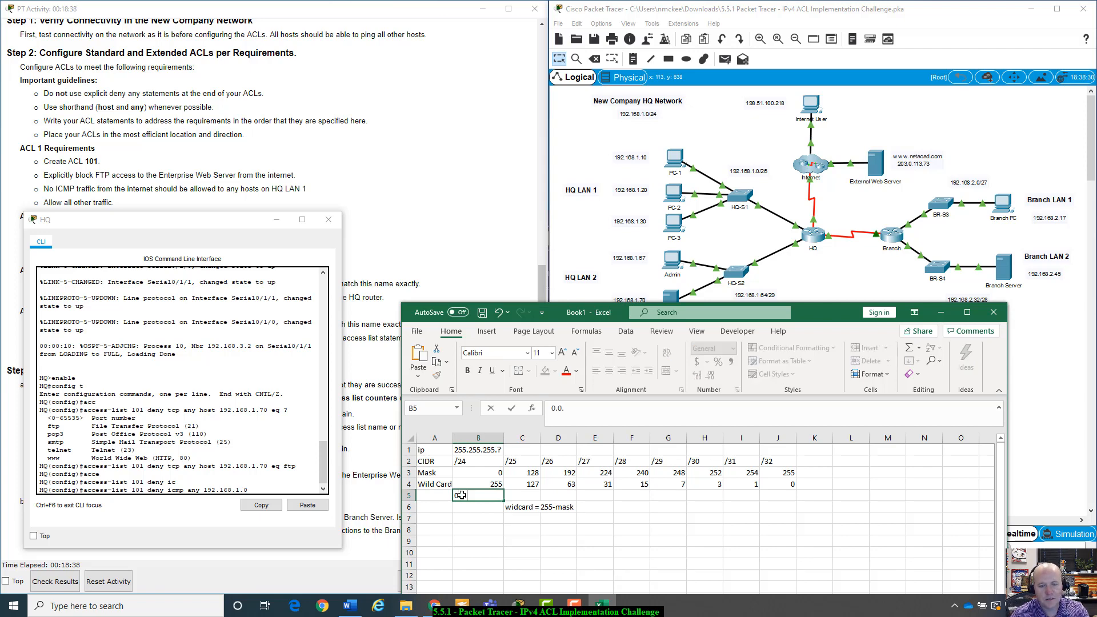
{"action": "type", "text": "0"}
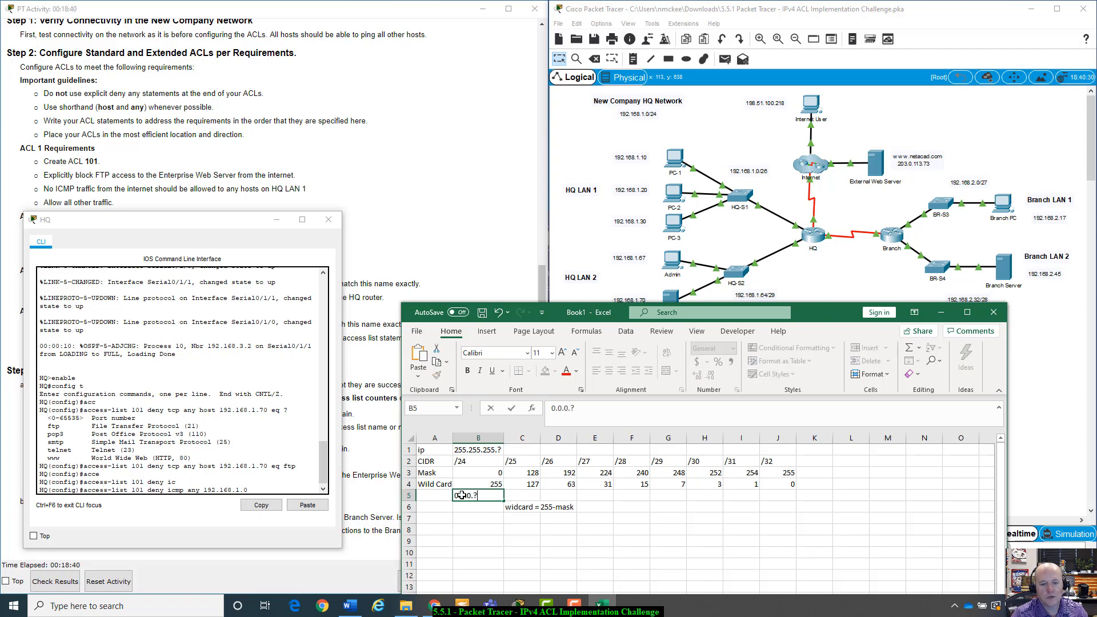
{"action": "type", "text": ".?"}
{"action": "key", "text": "Tab"}
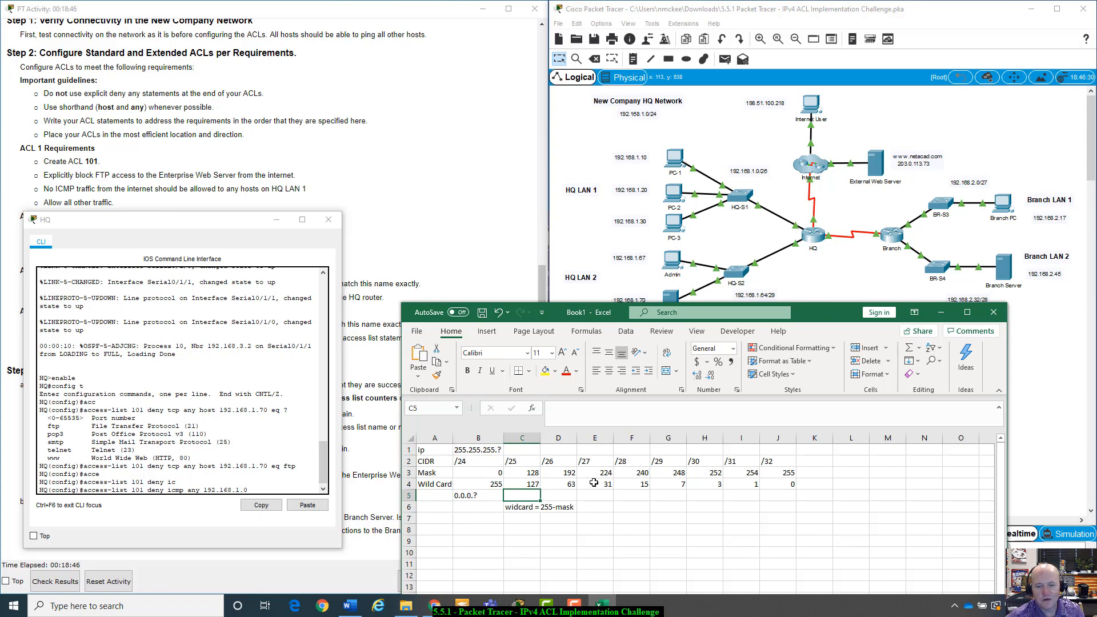
{"action": "left_click", "coordinate": [558, 484]}
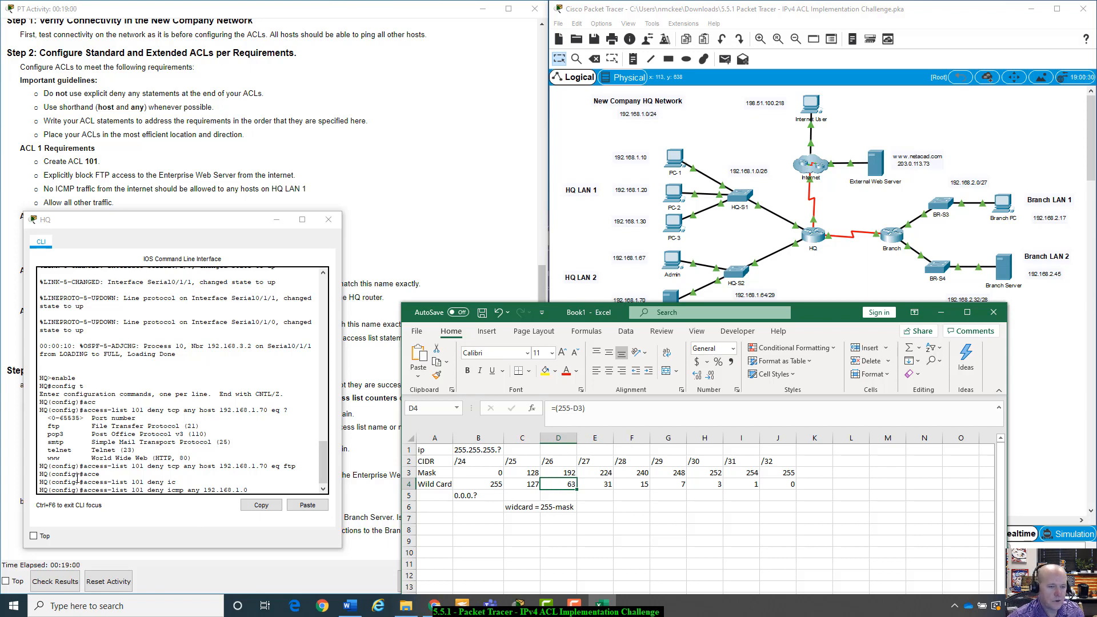
Complete and submit HQ's ICMP deny statement with wildcard mask 0.0.0.63, and minimize the Excel workbook
{"action": "left_click", "coordinate": [278, 488]}
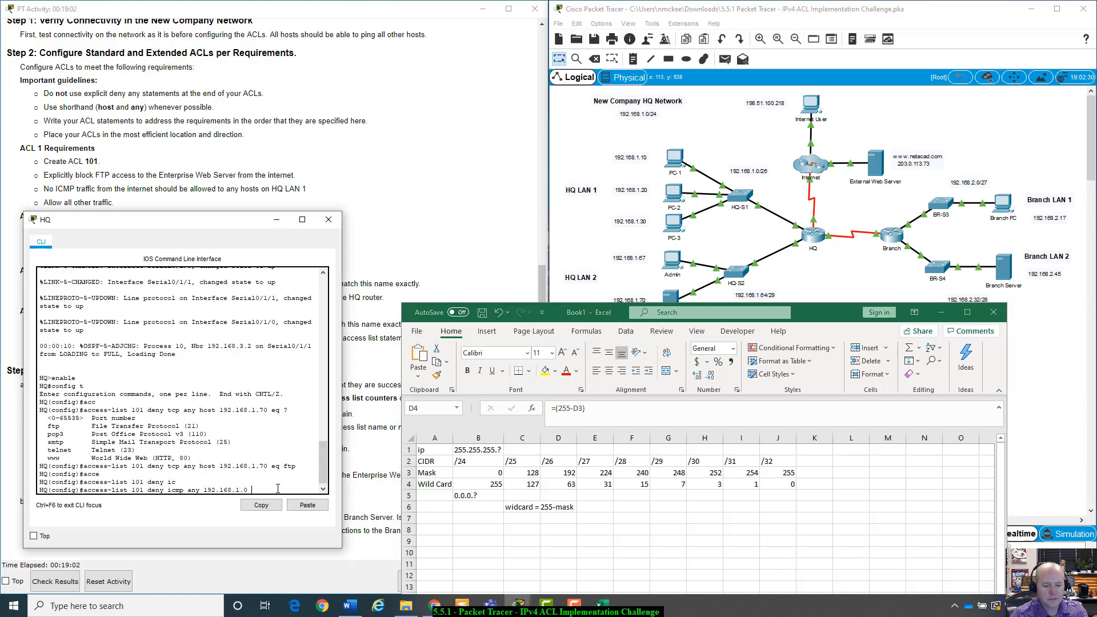
{"action": "type", "text": "0.0.0."}
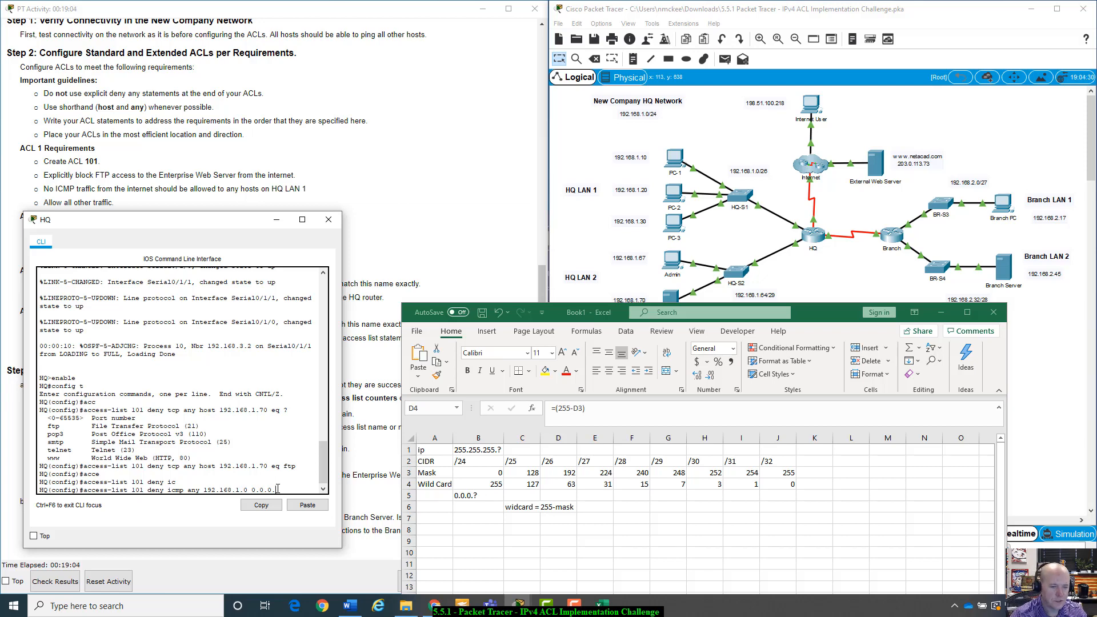
{"action": "type", "text": "63"}
{"action": "key", "text": "Return"}
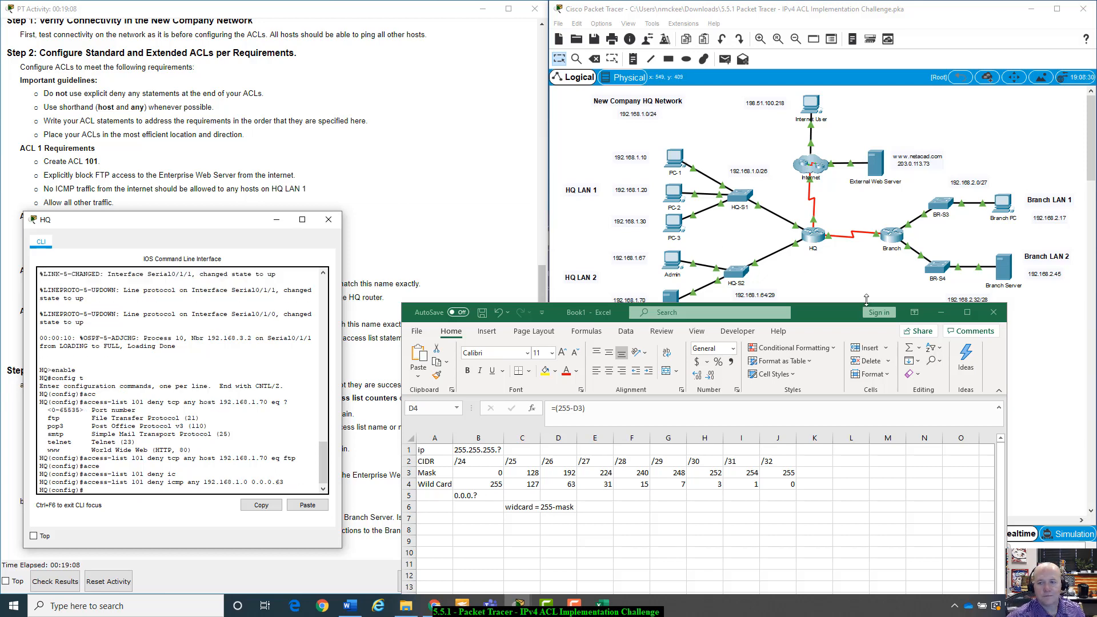
{"action": "left_click", "coordinate": [941, 312]}
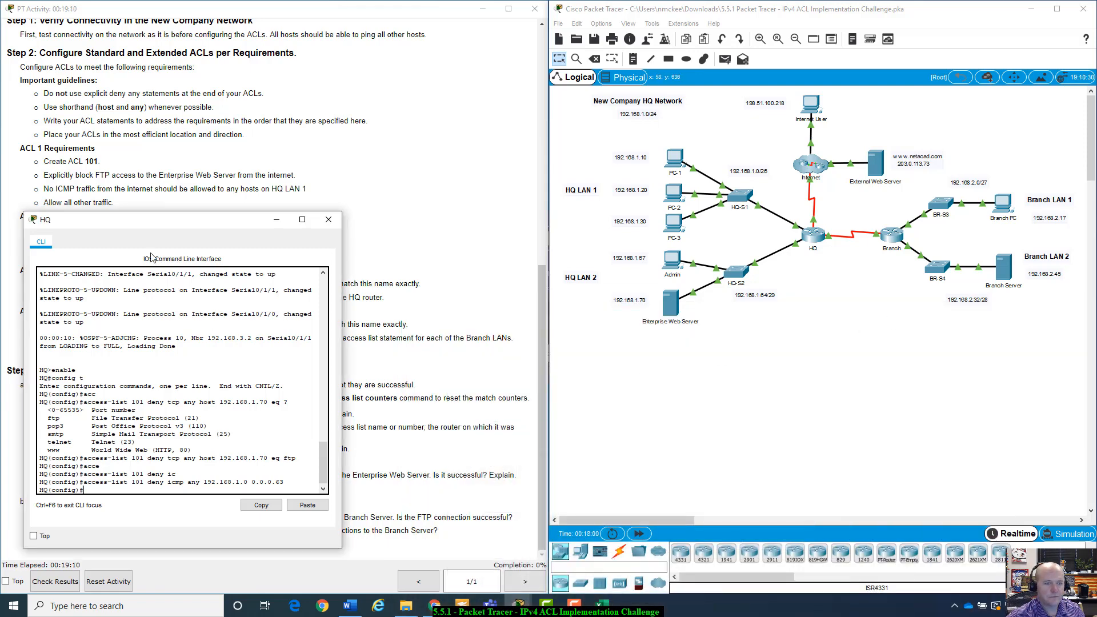
Add an access-list 101 statement on HQ permitting ip from any to any
{"action": "left_click_drag", "start_coordinate": [162, 221], "coordinate": [172, 187]}
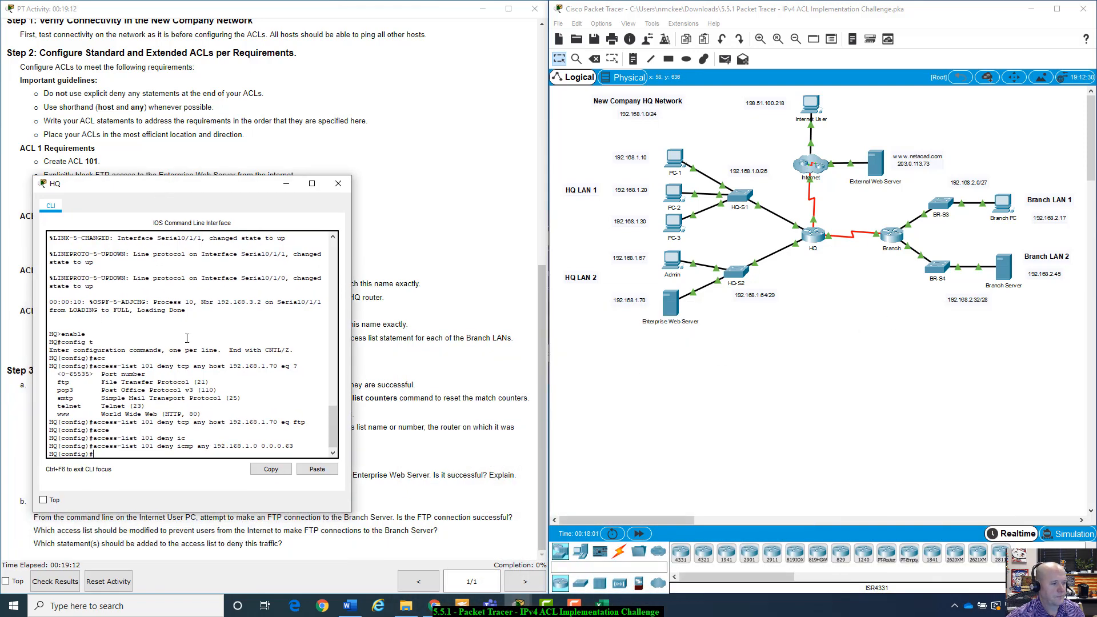
{"action": "left_click_drag", "start_coordinate": [239, 178], "coordinate": [243, 277]}
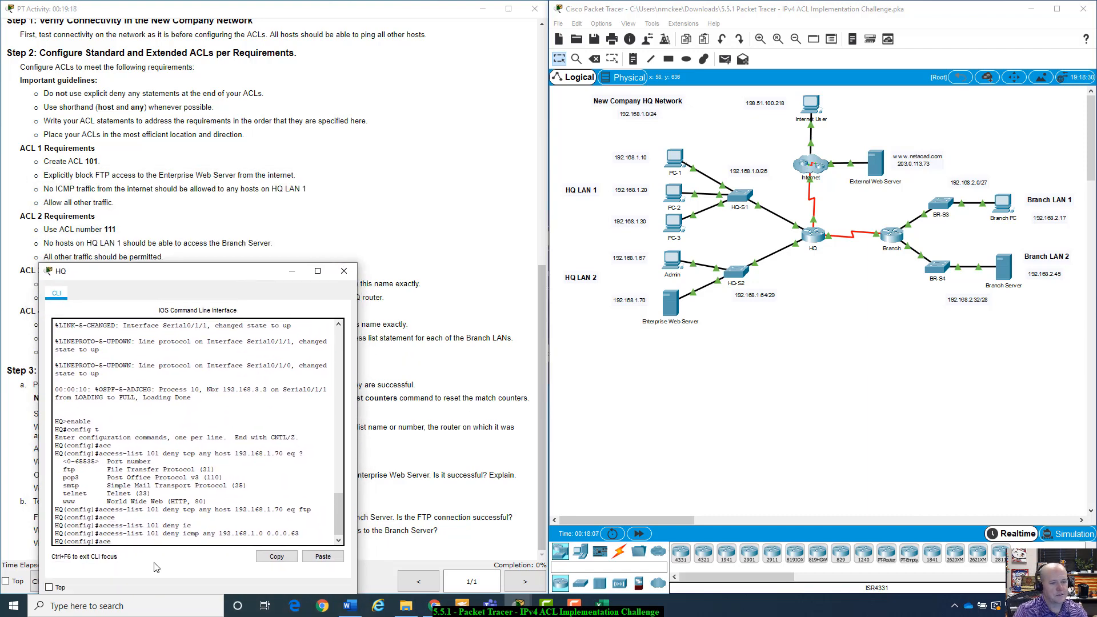
{"action": "key", "text": "Tab"}
{"action": "type", "text": "c"}
{"action": "key", "text": "Tab"}
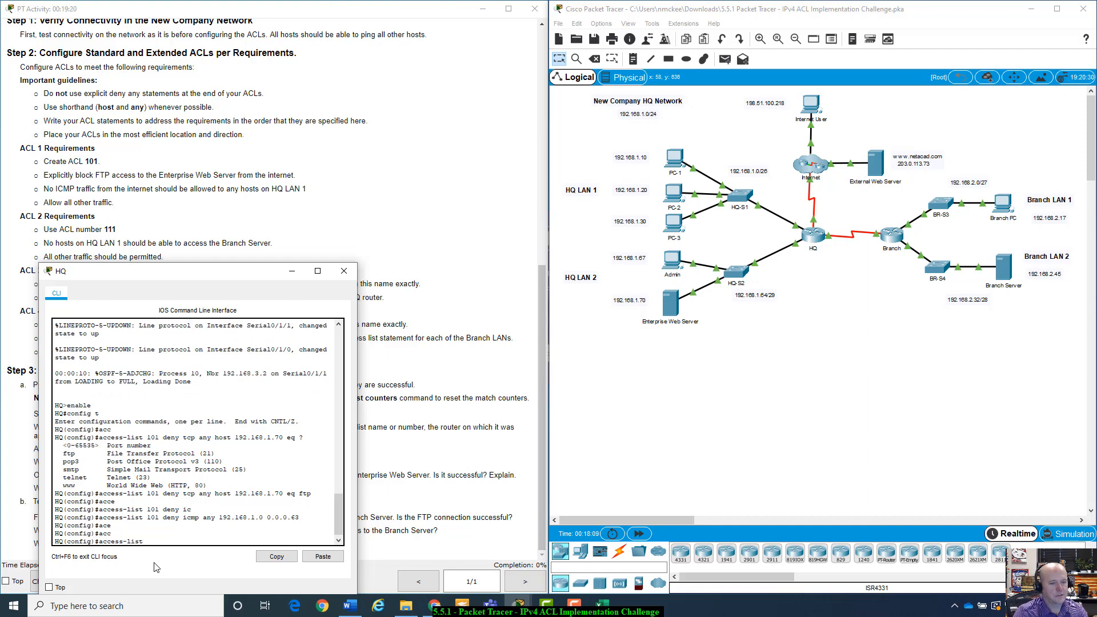
{"action": "type", "text": "101 "}
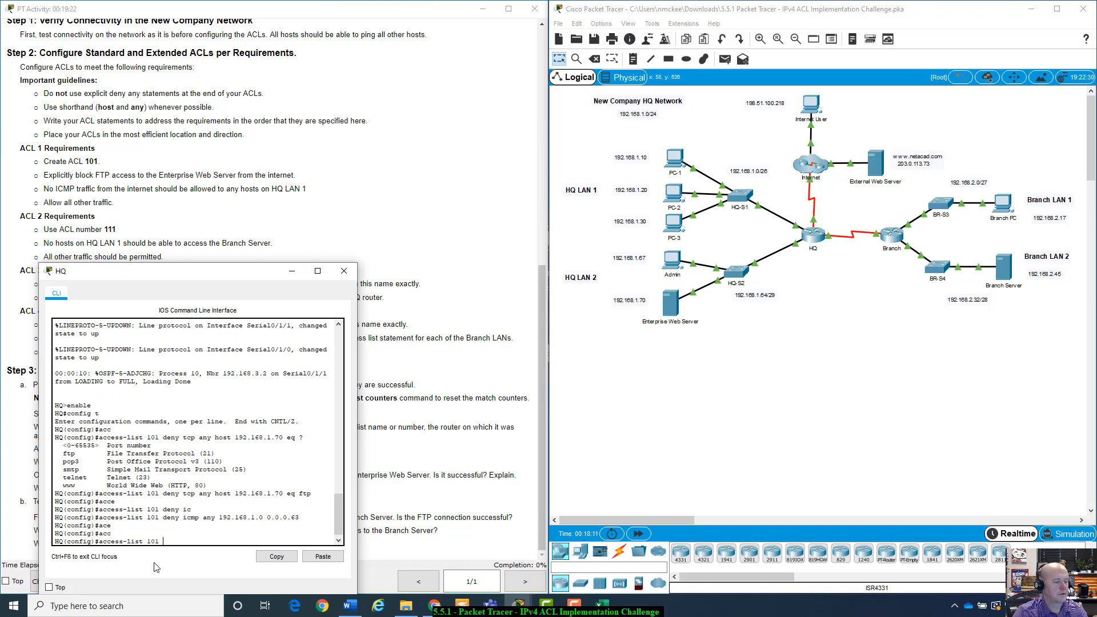
{"action": "type", "text": "per"}
{"action": "key", "text": "Tab"}
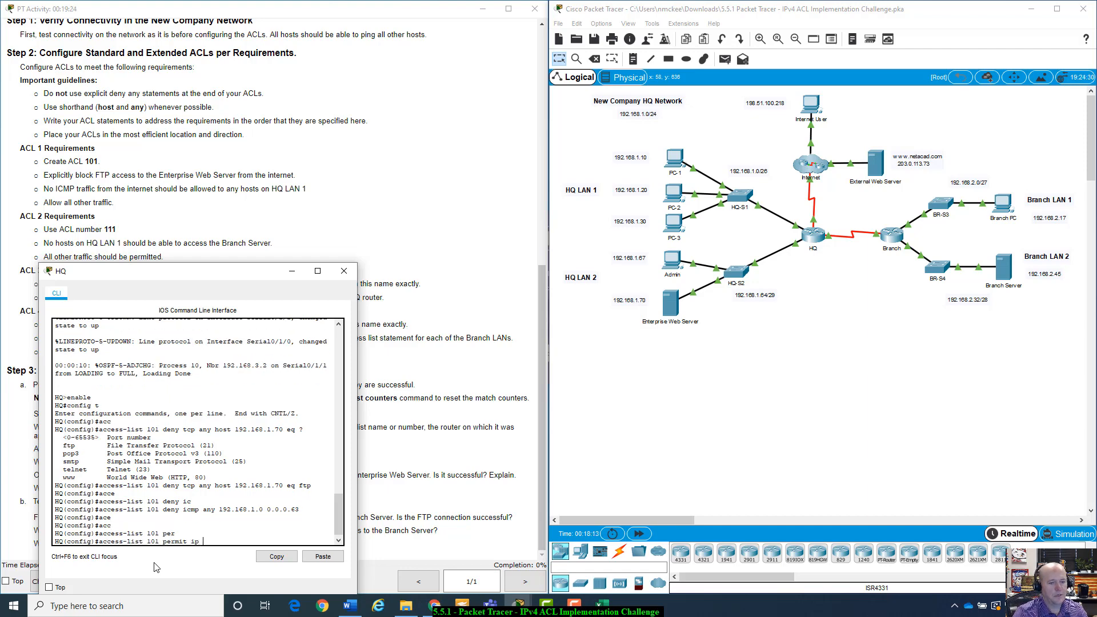
{"action": "type", "text": "ip any any"}
{"action": "key", "text": "Return"}
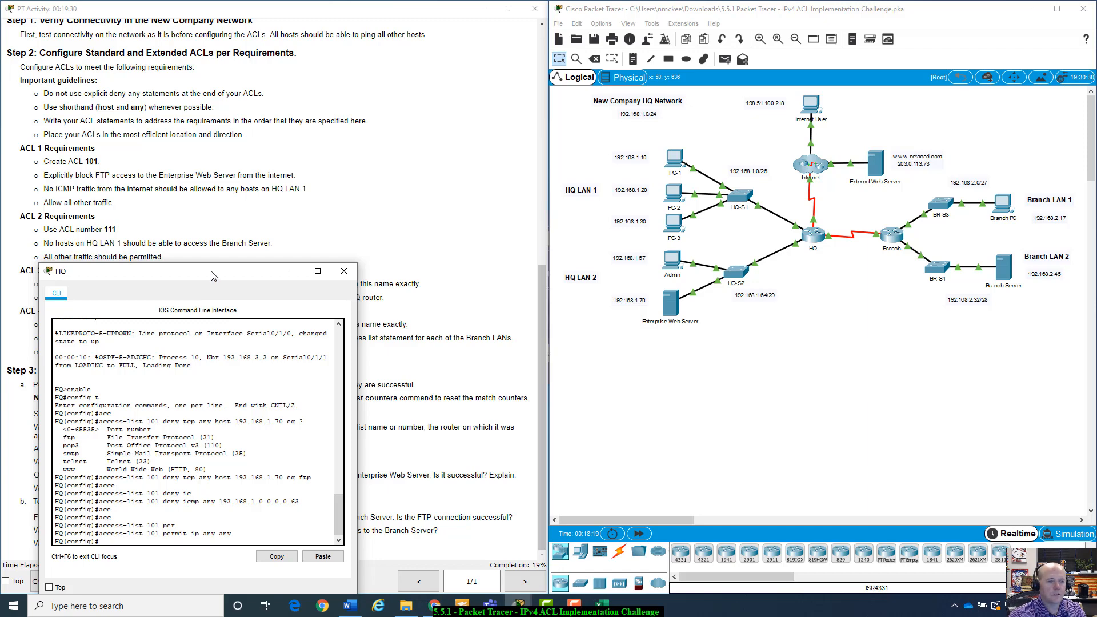
Check the activity's addressing table for the HQ router's serial interface S0/1/1 and its IP address
{"action": "left_click_drag", "start_coordinate": [213, 272], "coordinate": [259, 252]}
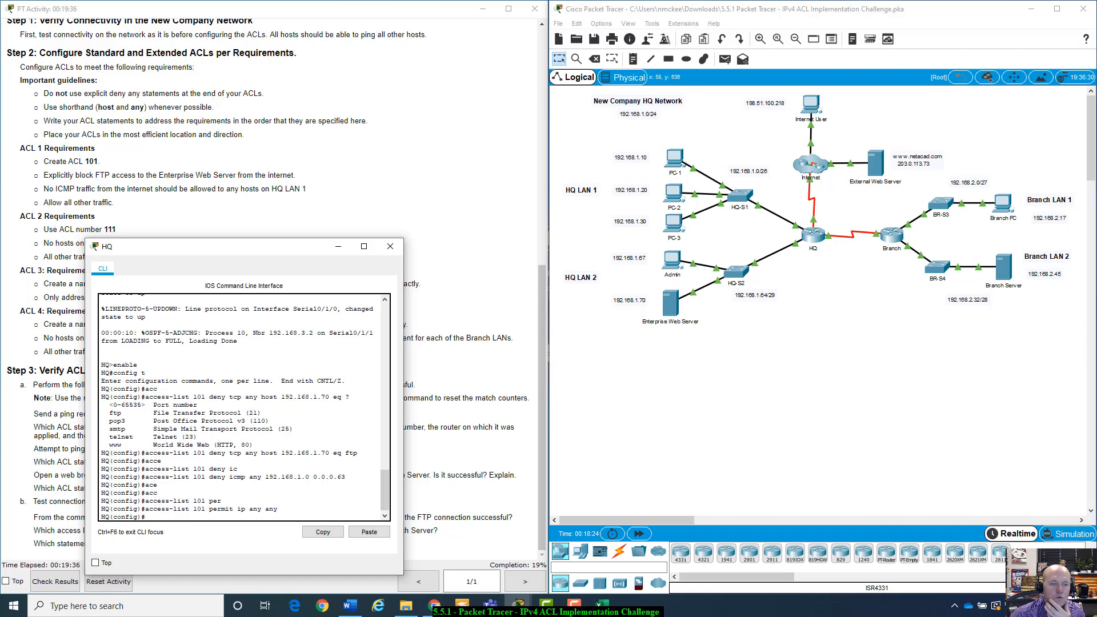
{"action": "left_click_drag", "start_coordinate": [217, 250], "coordinate": [221, 219]}
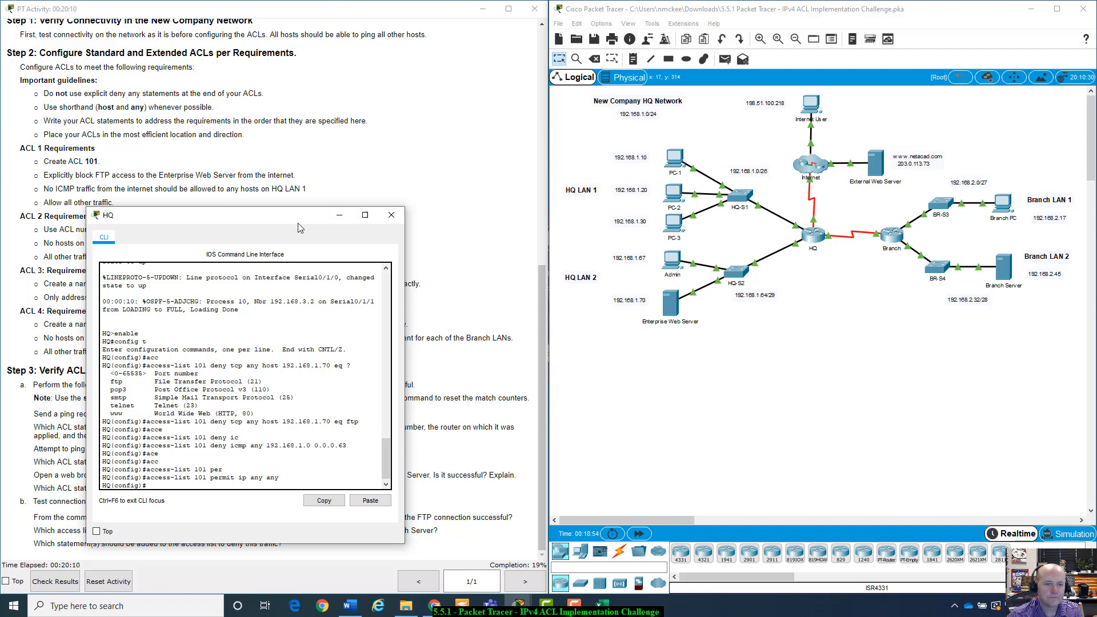
{"action": "left_click_drag", "start_coordinate": [298, 215], "coordinate": [344, 214]}
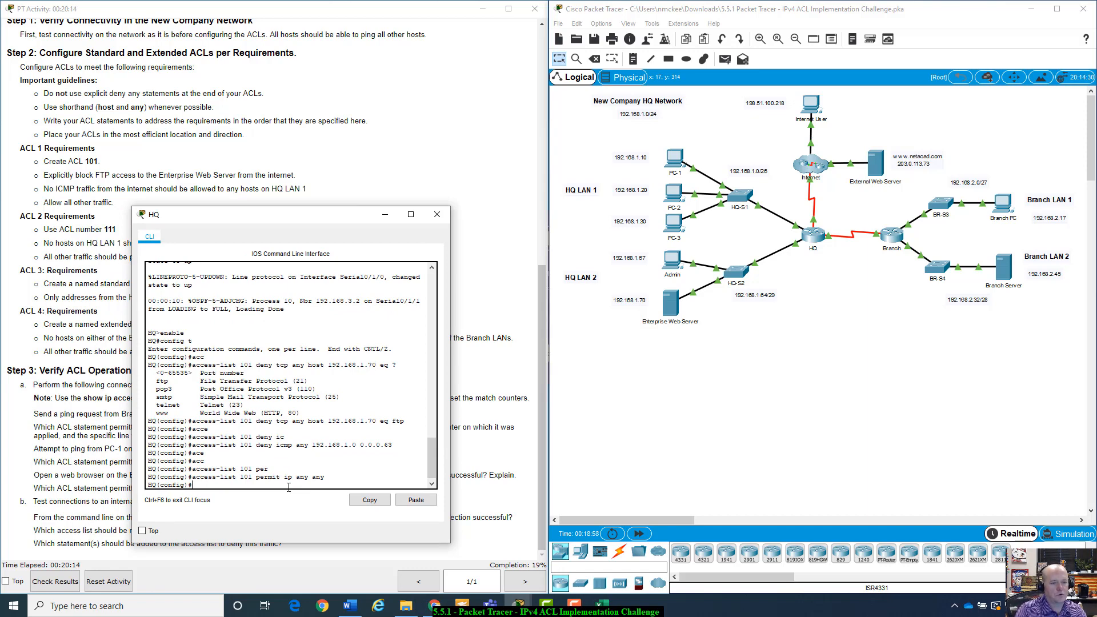
{"action": "type", "text": "nt"}
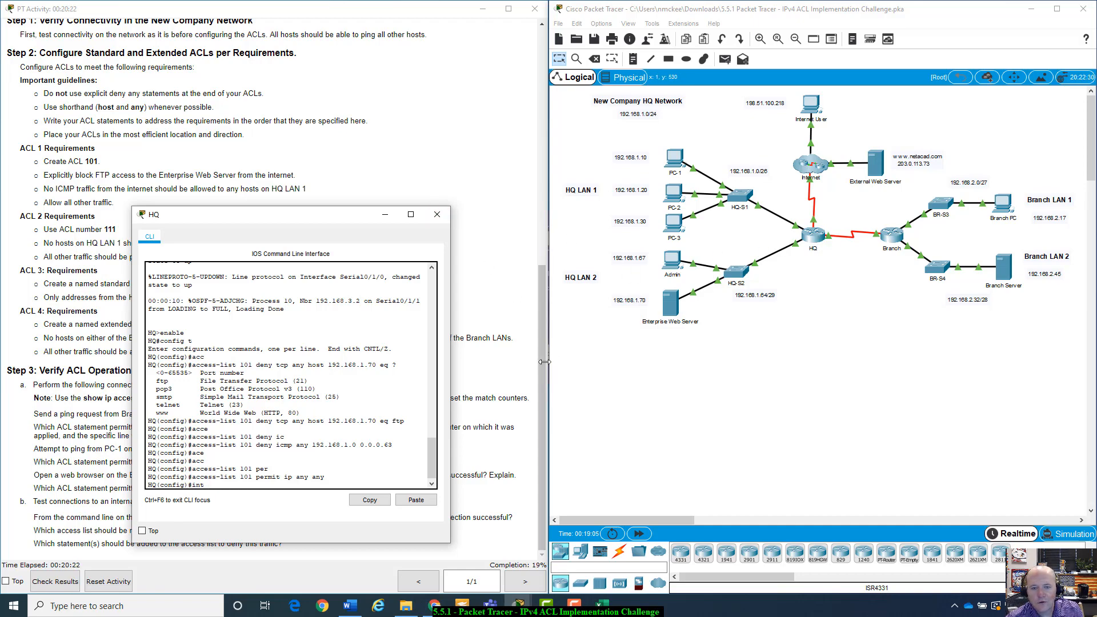
{"action": "left_click_drag", "start_coordinate": [542, 364], "coordinate": [542, 126]}
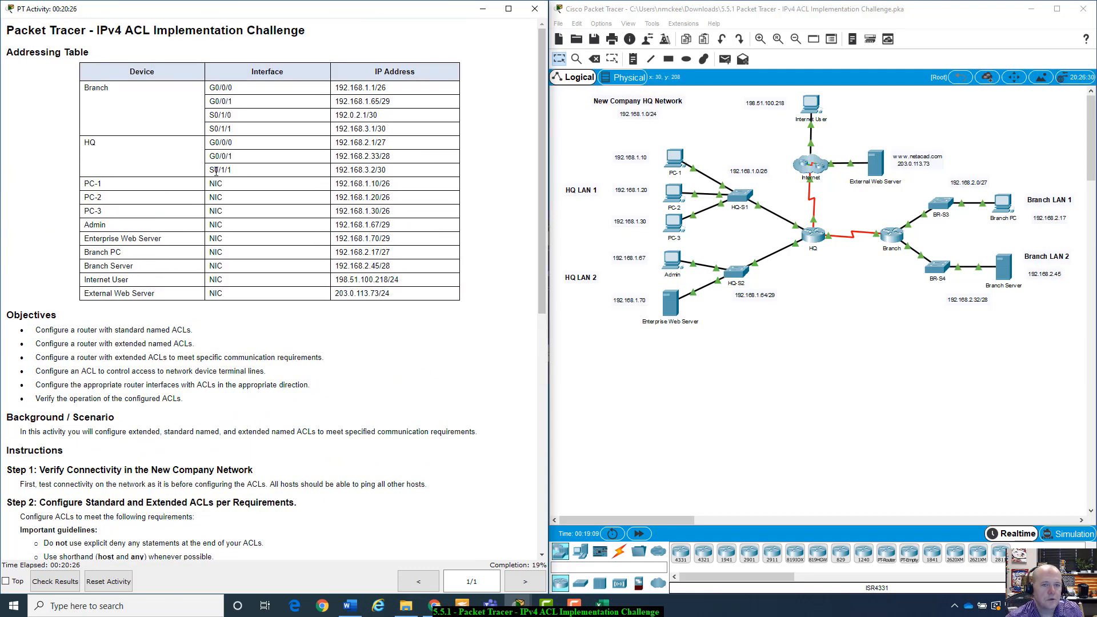
{"action": "left_click_drag", "start_coordinate": [216, 172], "coordinate": [390, 174]}
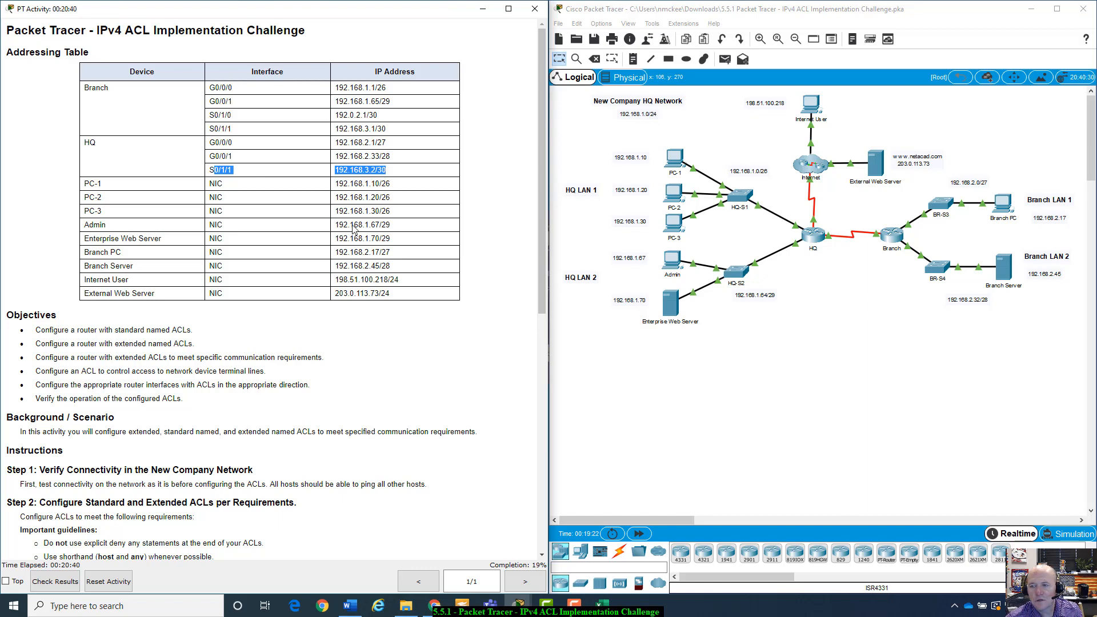
{"action": "left_click", "coordinate": [873, 287]}
{"action": "left_click", "coordinate": [815, 239]}
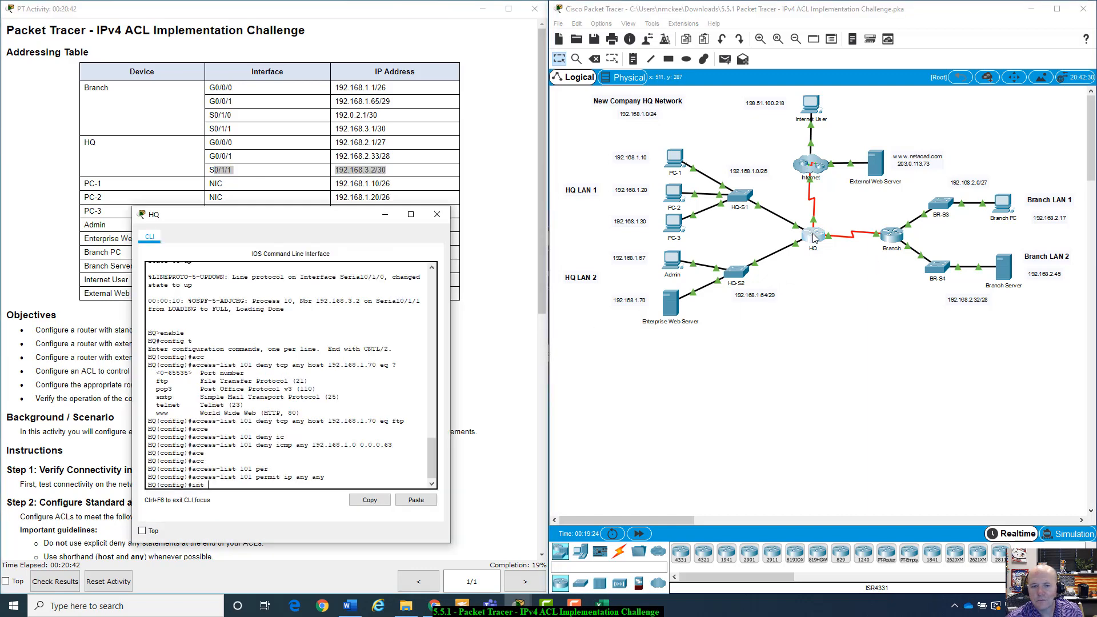
{"action": "left_click_drag", "start_coordinate": [316, 216], "coordinate": [803, 141]}
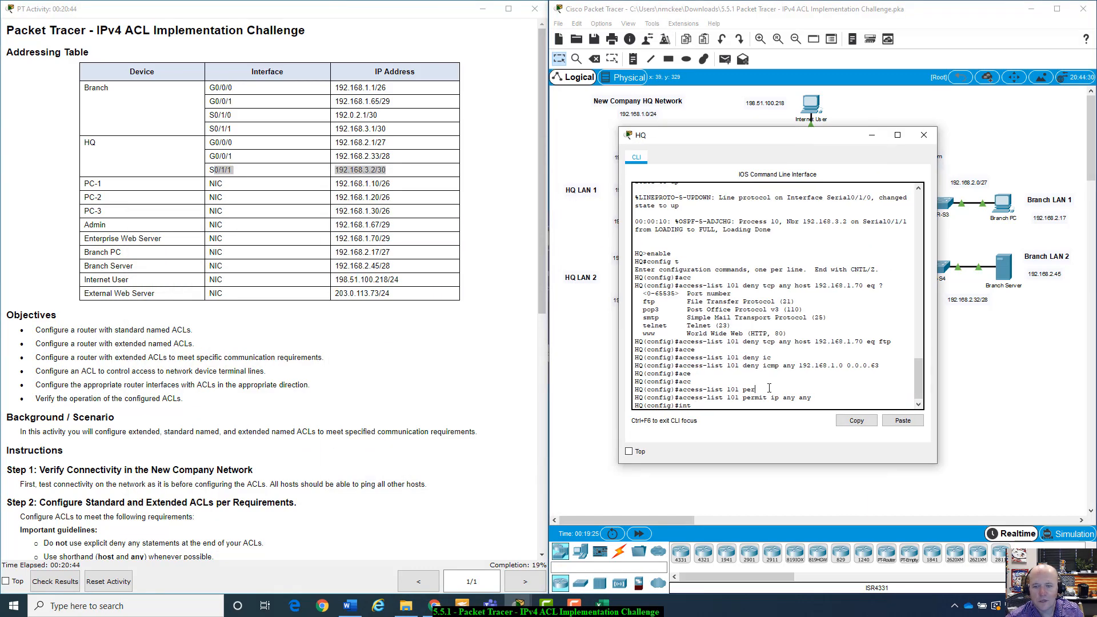
Clear the partial interface command and display HQ's running configuration as far as its interface addresses
{"action": "left_click", "coordinate": [726, 406]}
{"action": "key", "text": "BackSpace"}
{"action": "key", "text": "BackSpace"}
{"action": "key", "text": "BackSpace"}
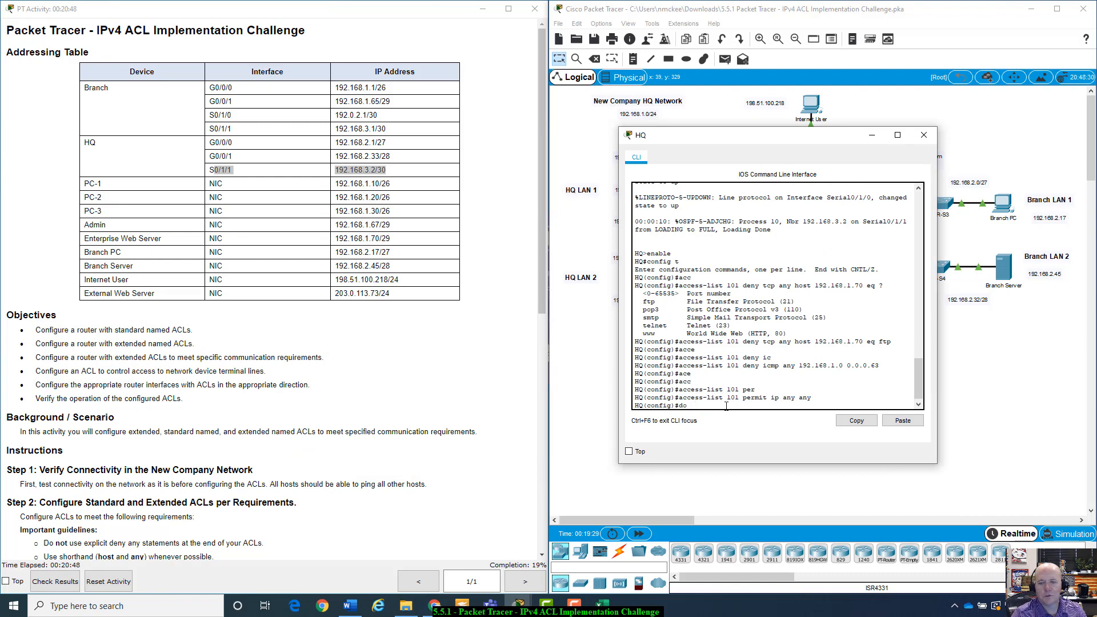
{"action": "type", "text": "do show run"}
{"action": "key", "text": "Return"}
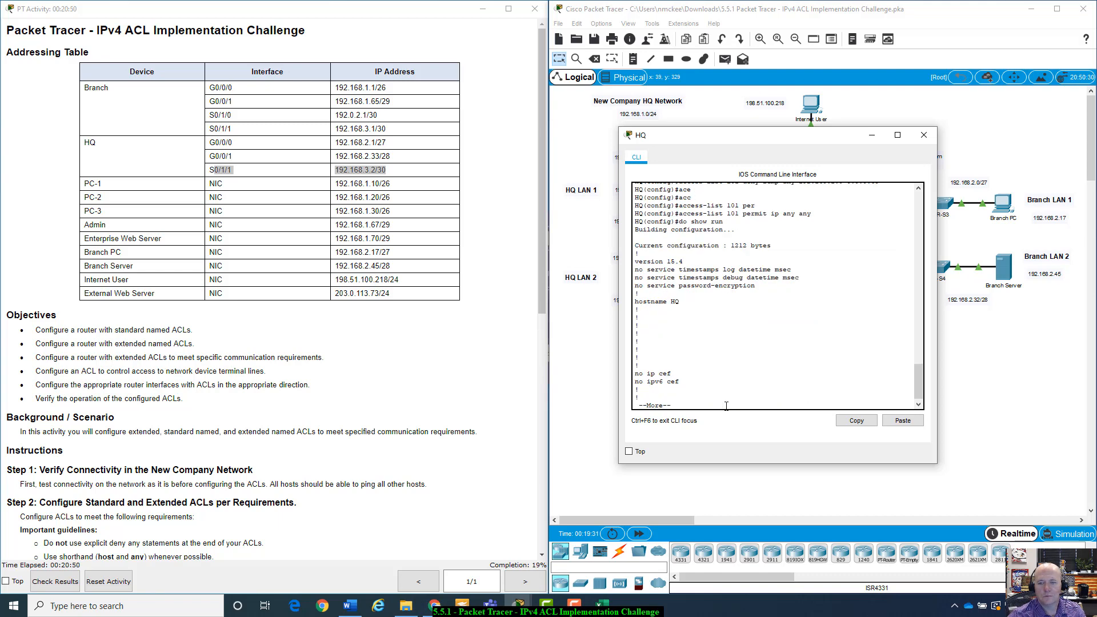
{"action": "key", "text": "space"}
{"action": "key", "text": "space"}
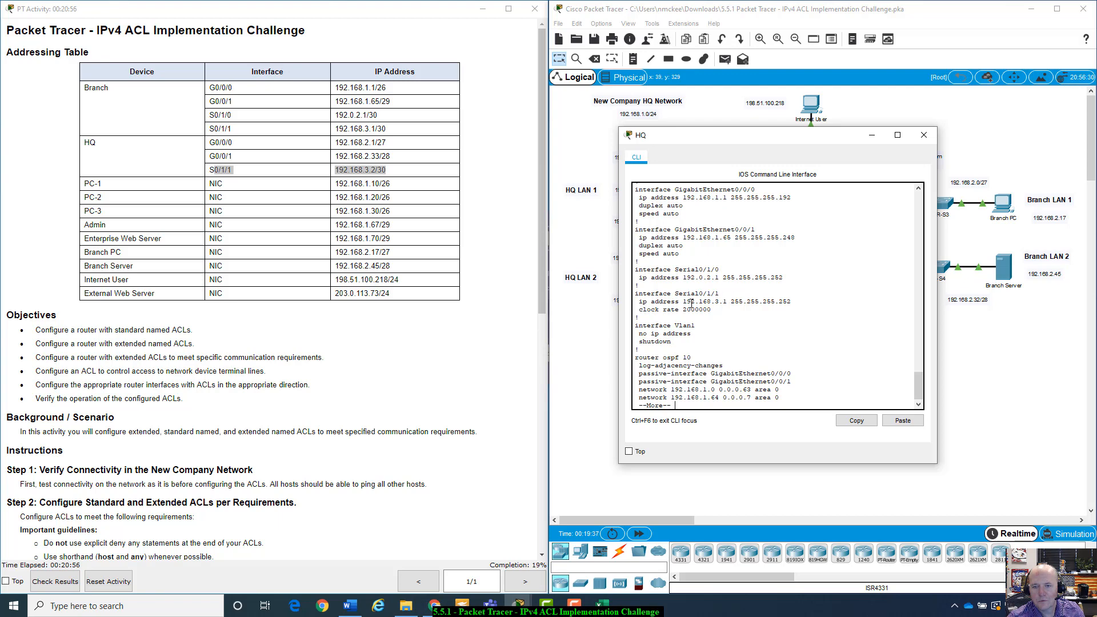
Check in the topology which HQ serial port links to the Internet, and quit the running configuration listing
{"action": "left_click_drag", "start_coordinate": [724, 141], "coordinate": [674, 287]}
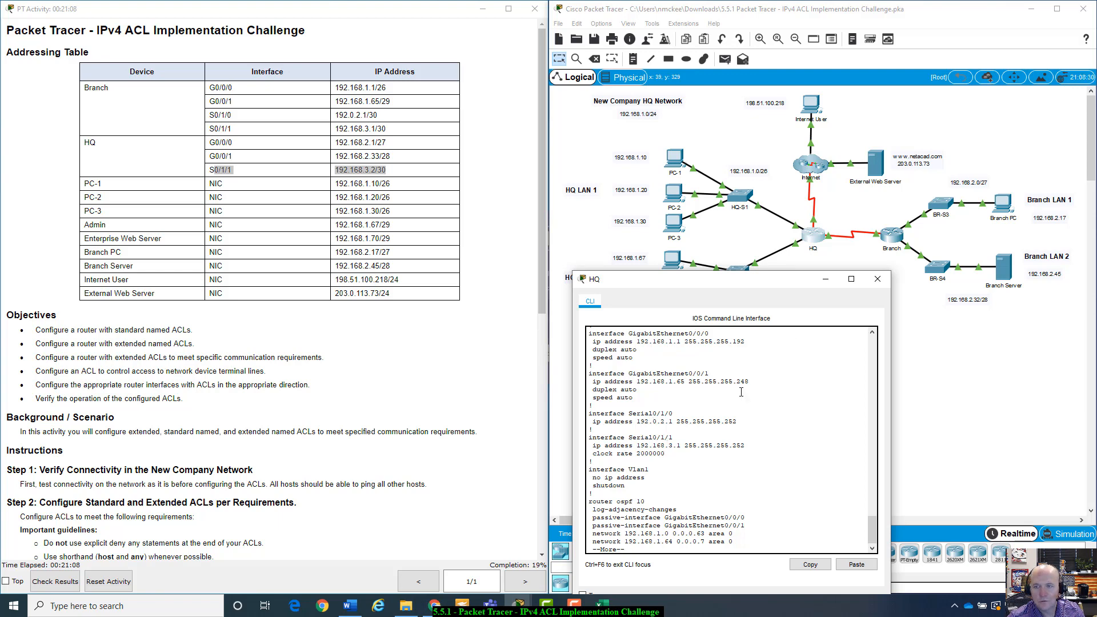
{"action": "left_click", "coordinate": [845, 189]}
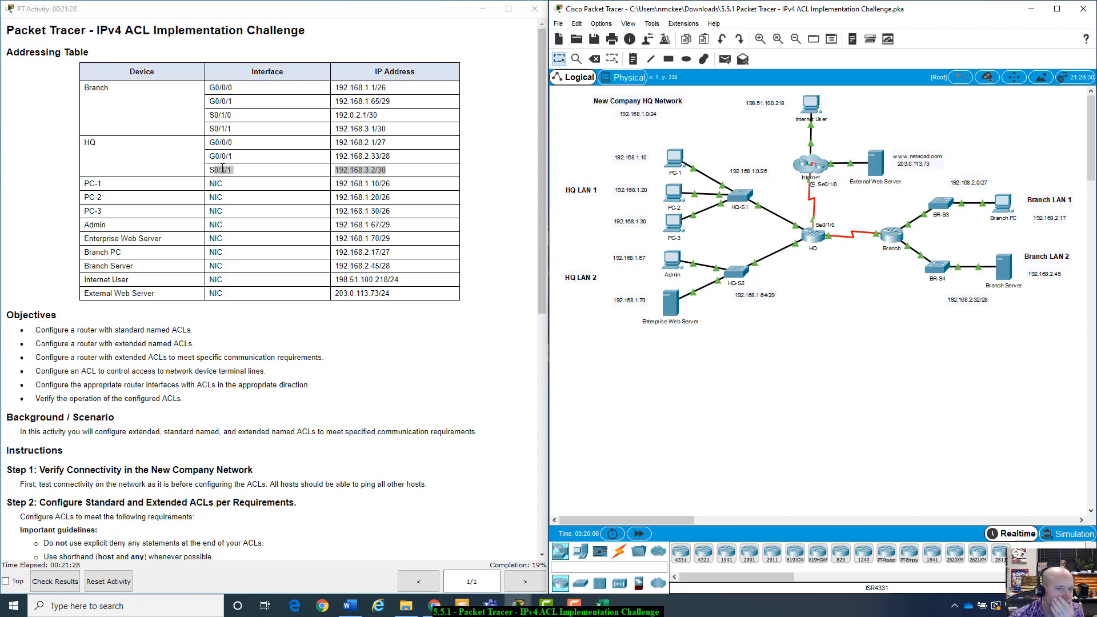
{"action": "left_click", "coordinate": [813, 237]}
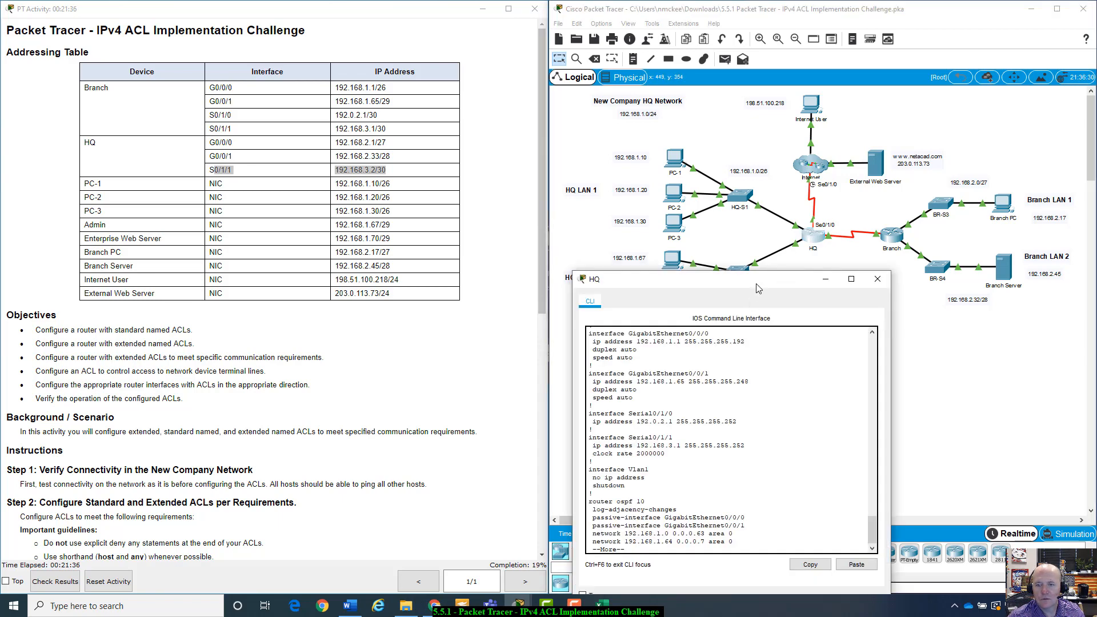
{"action": "left_click_drag", "start_coordinate": [755, 283], "coordinate": [782, 173]}
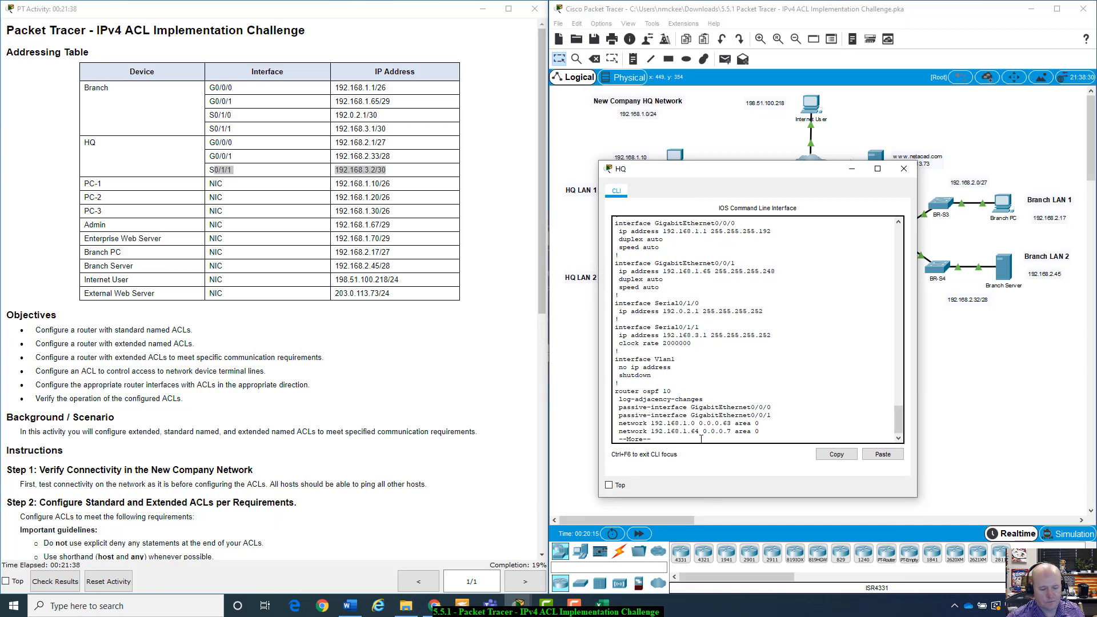
{"action": "type", "text": "q"}
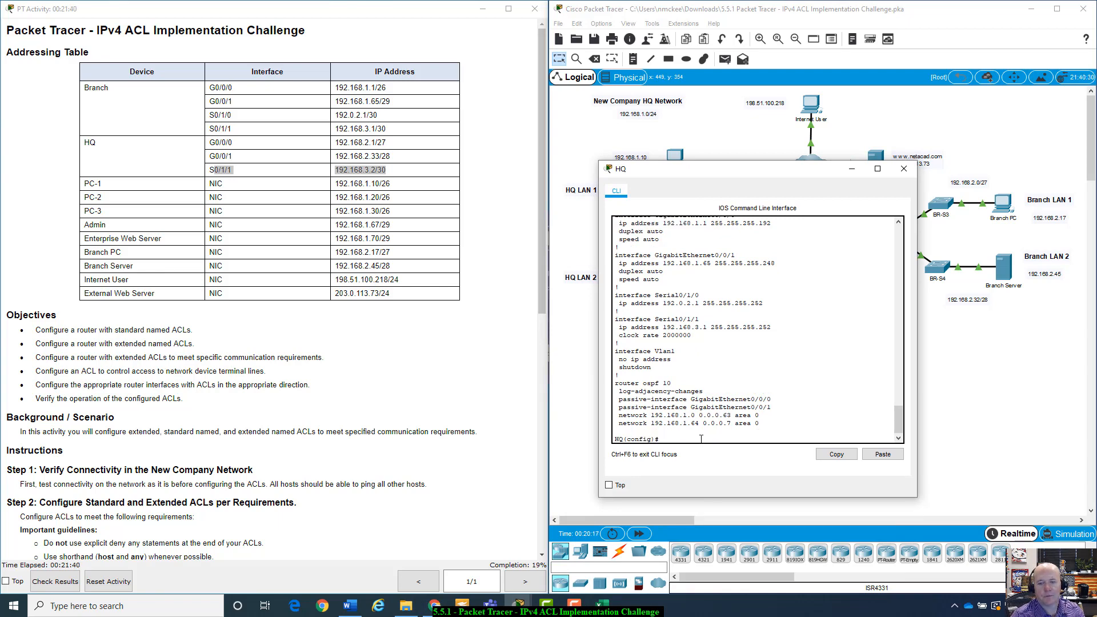
Apply access list 101 inbound on HQ's interface s0/1/0 with ip access-group
{"action": "type", "text": "int"}
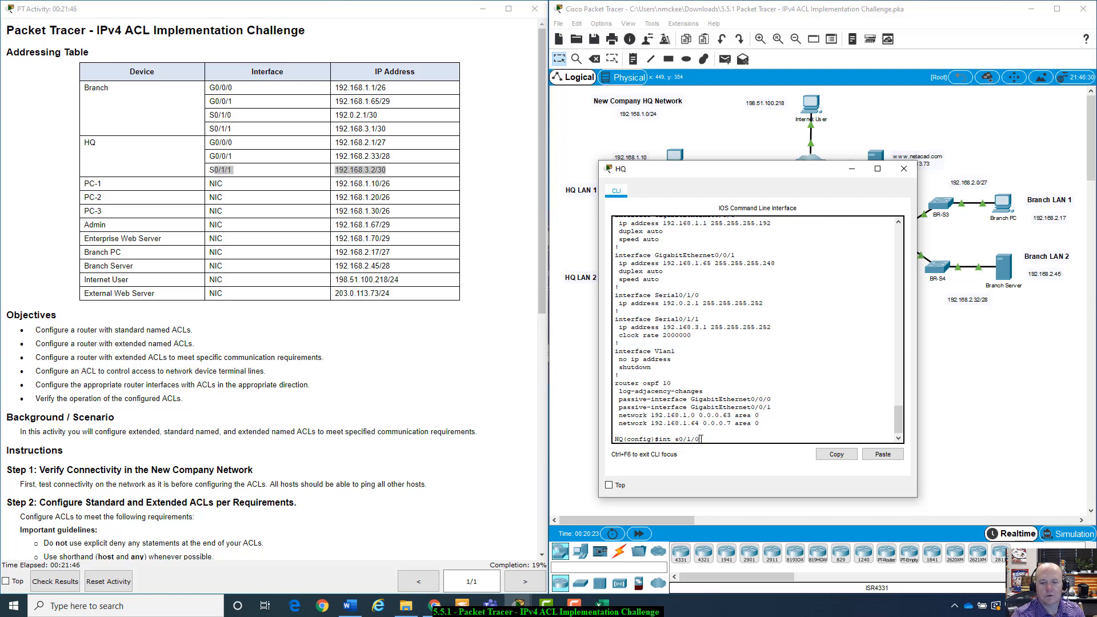
{"action": "type", "text": "s0/1/0"}
{"action": "key", "text": "Return"}
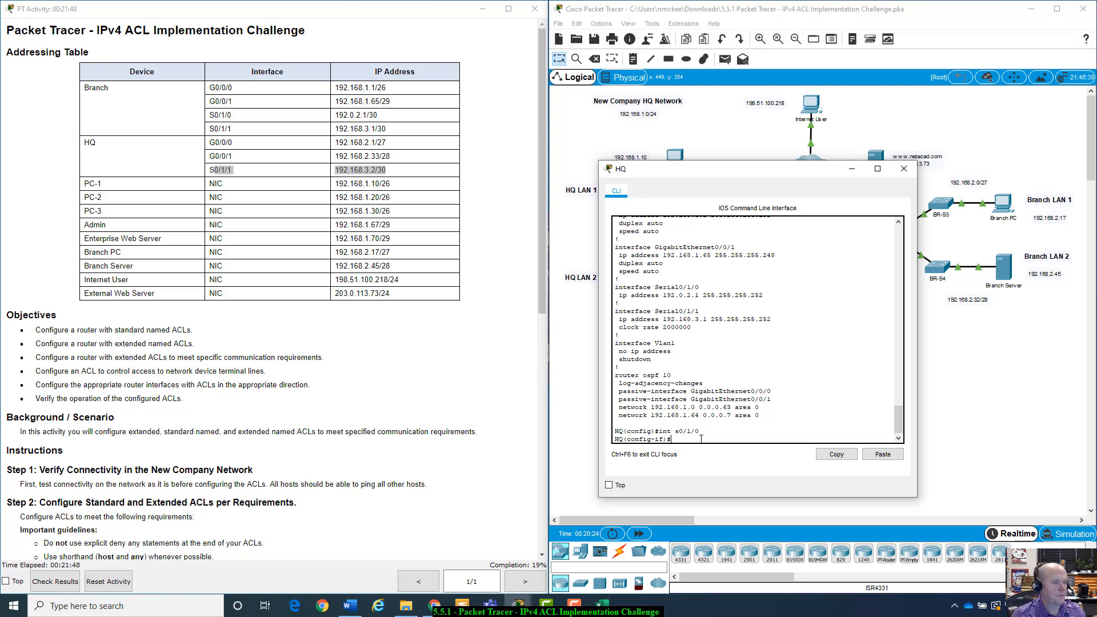
{"action": "type", "text": "ip acc"}
{"action": "key", "text": "Tab"}
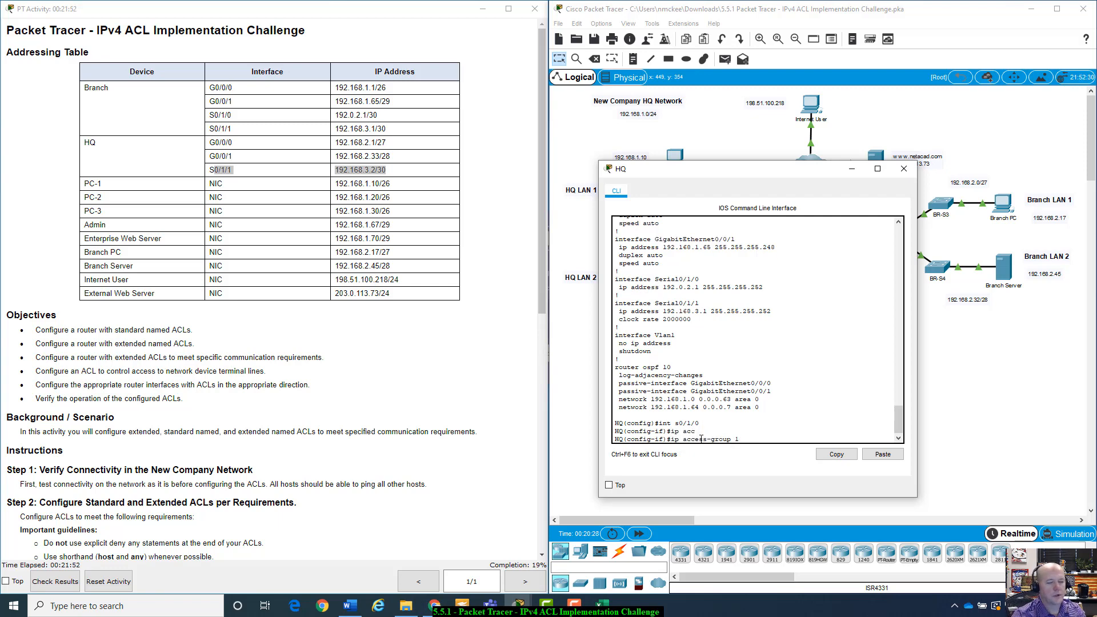
{"action": "left_click_drag", "start_coordinate": [796, 170], "coordinate": [400, 320]}
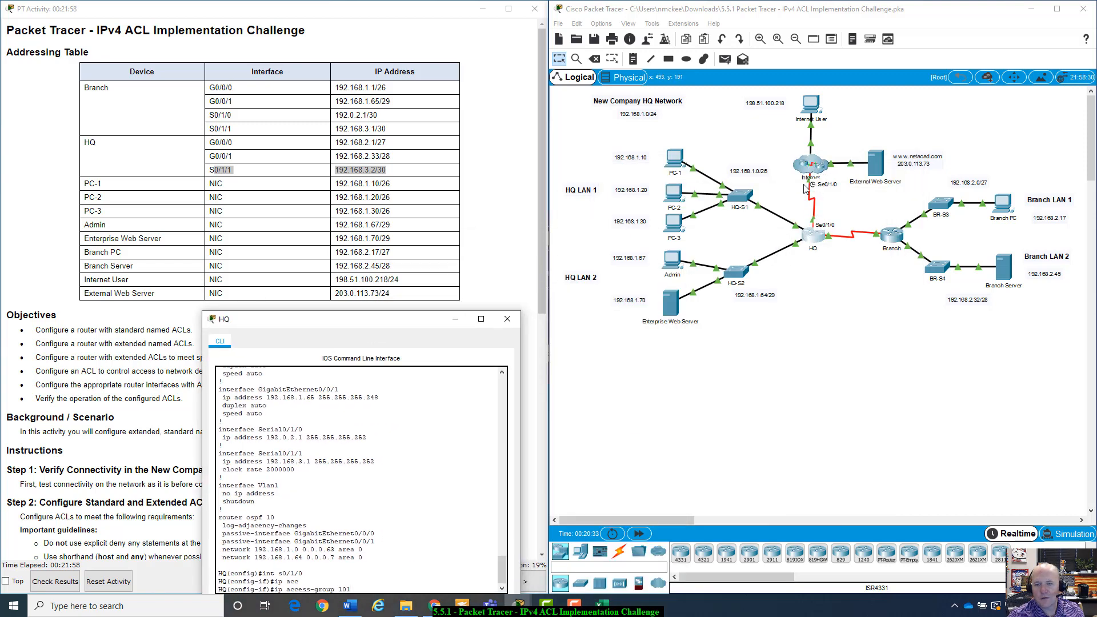
{"action": "left_click_drag", "start_coordinate": [430, 322], "coordinate": [832, 157]}
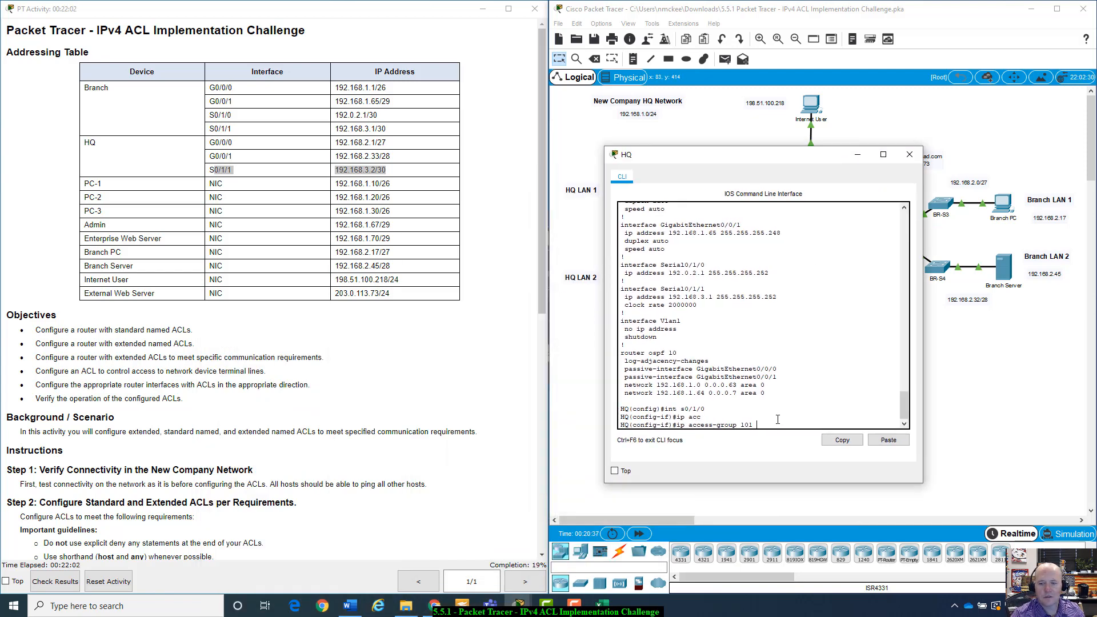
{"action": "key", "text": "Return"}
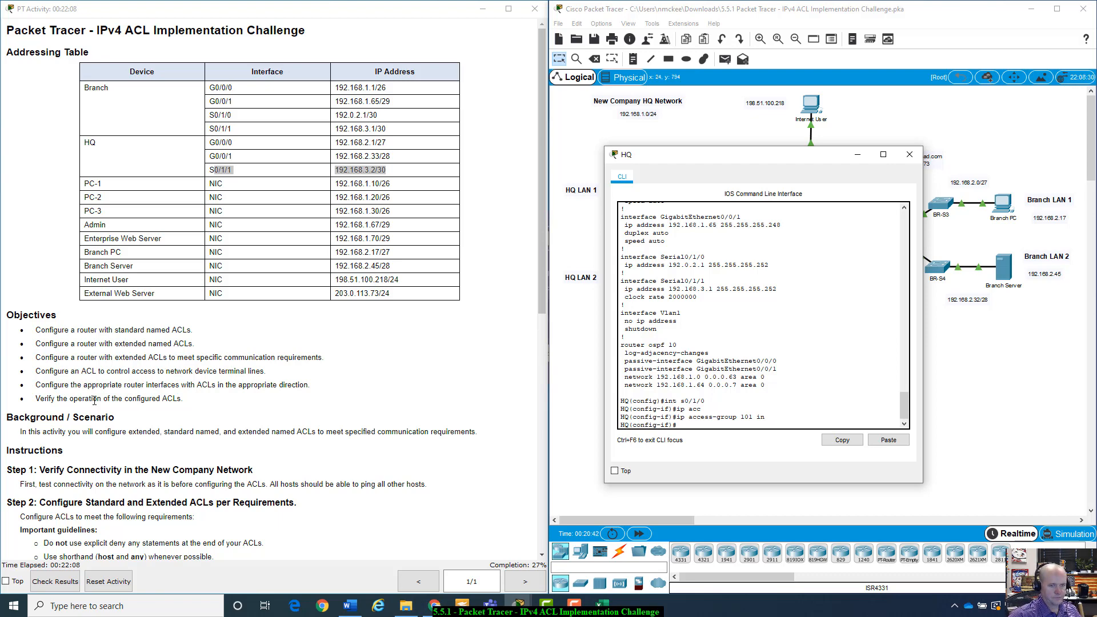
Review the ACL 1 requirement about blocking FTP access to the Enterprise Web Server against the network topology
{"action": "scroll", "coordinate": [110, 404], "scroll_direction": "down", "scroll_amount": 3}
{"action": "scroll", "coordinate": [110, 404], "scroll_direction": "down", "scroll_amount": 4}
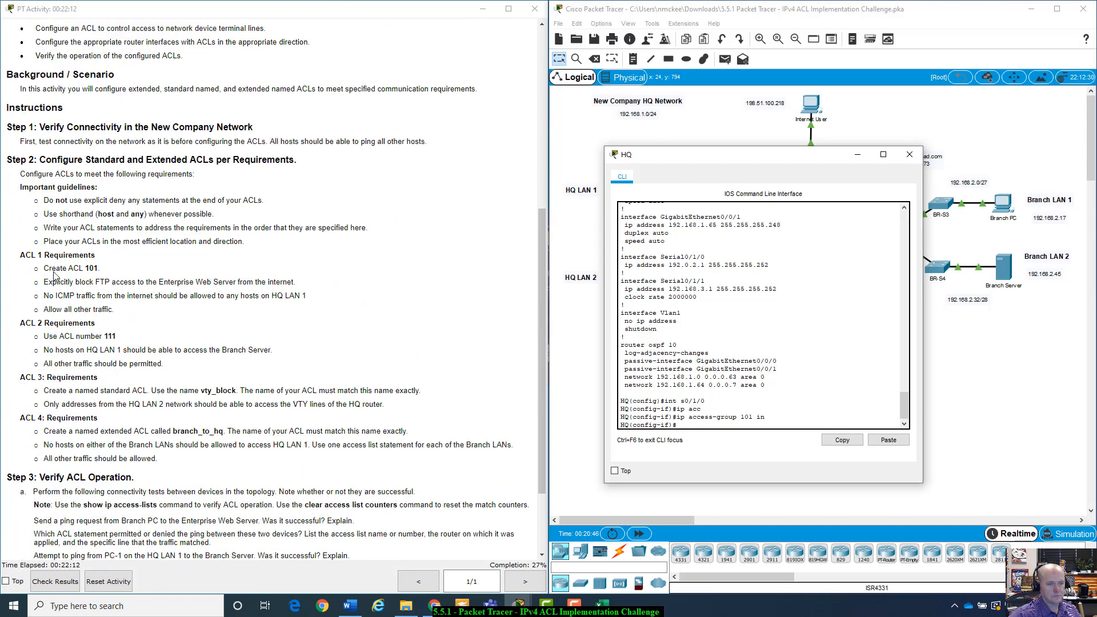
{"action": "left_click_drag", "start_coordinate": [44, 268], "coordinate": [295, 281]}
{"action": "left_click_drag", "start_coordinate": [671, 159], "coordinate": [885, 365]}
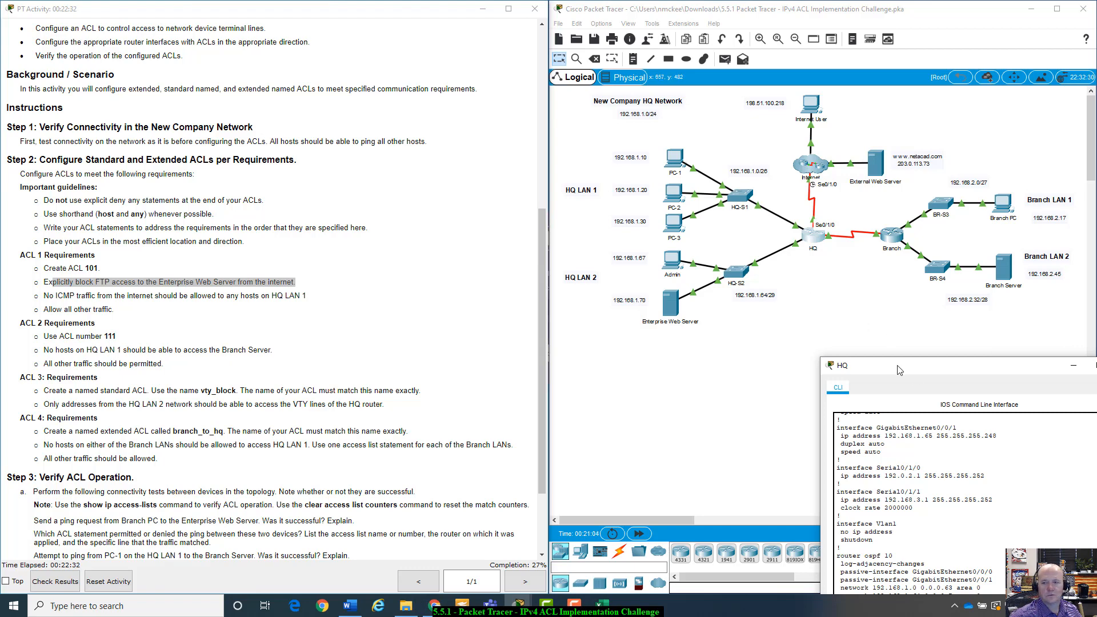
{"action": "left_click_drag", "start_coordinate": [929, 377], "coordinate": [733, 206]}
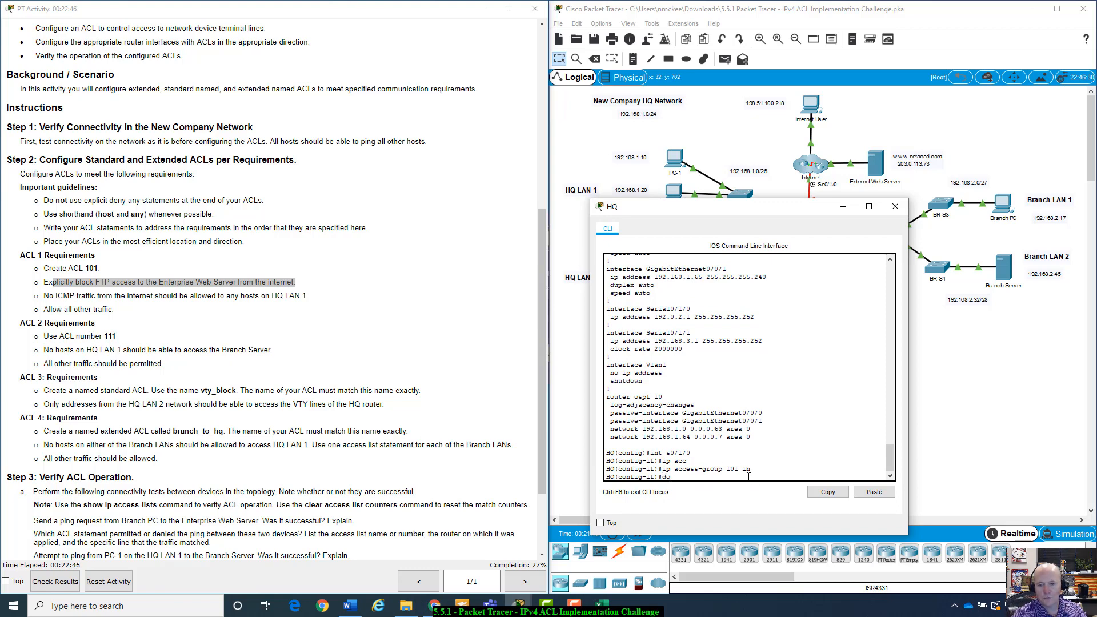
Display HQ's running configuration to verify the access group on Serial0/1/0 and the access-list 101 statements
{"action": "key", "text": "BackSpace"}
{"action": "type", "text": "ow run"}
{"action": "key", "text": "Return"}
{"action": "key", "text": "space"}
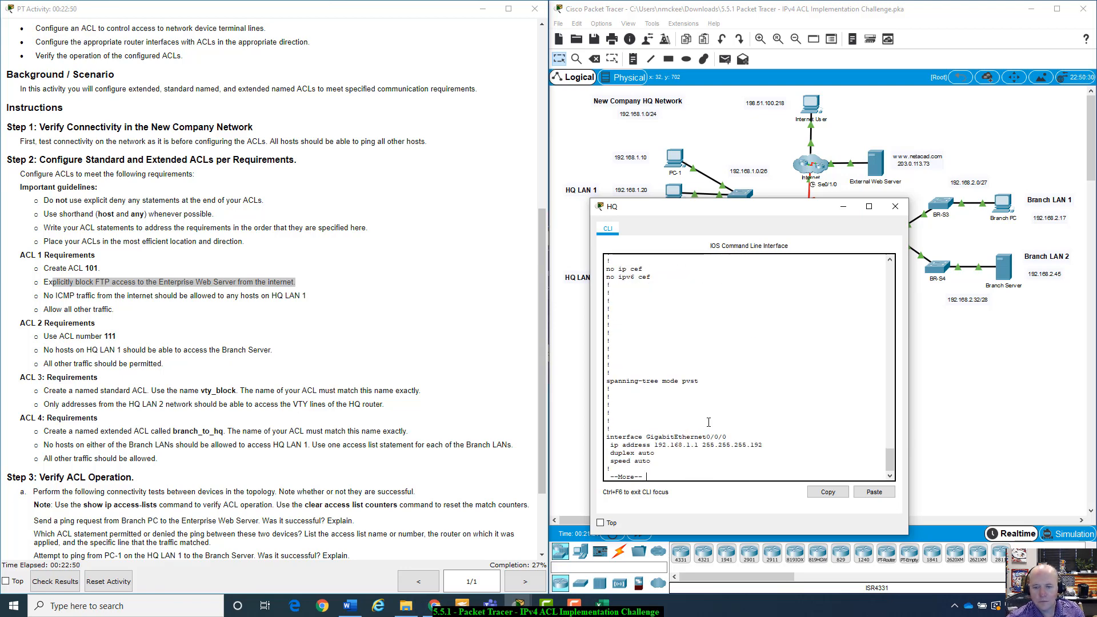
{"action": "key", "text": "space"}
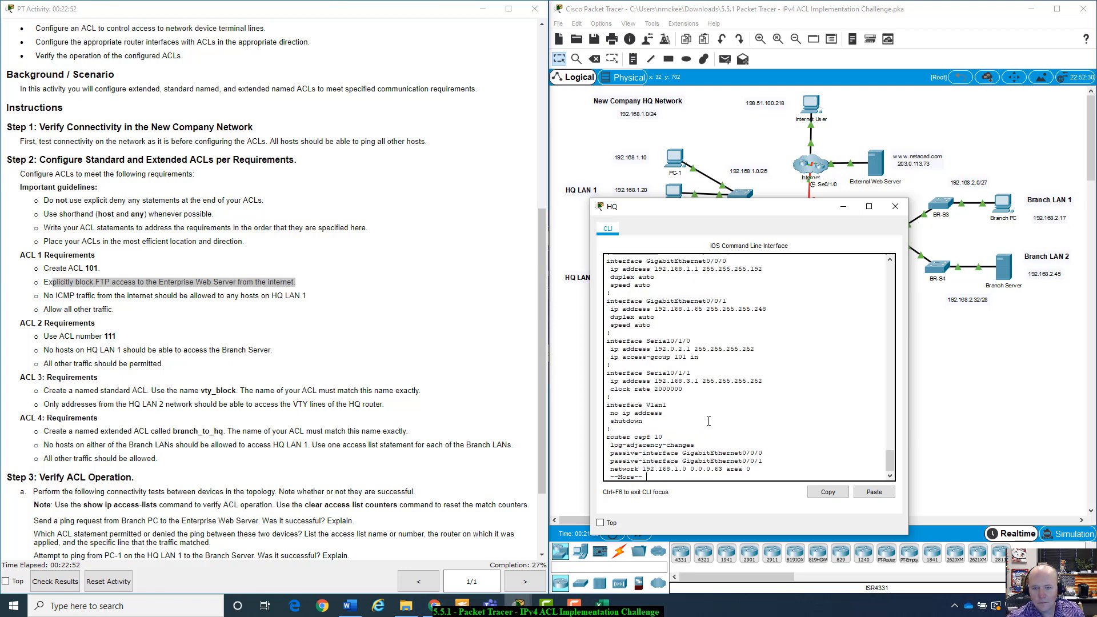
{"action": "key", "text": "space"}
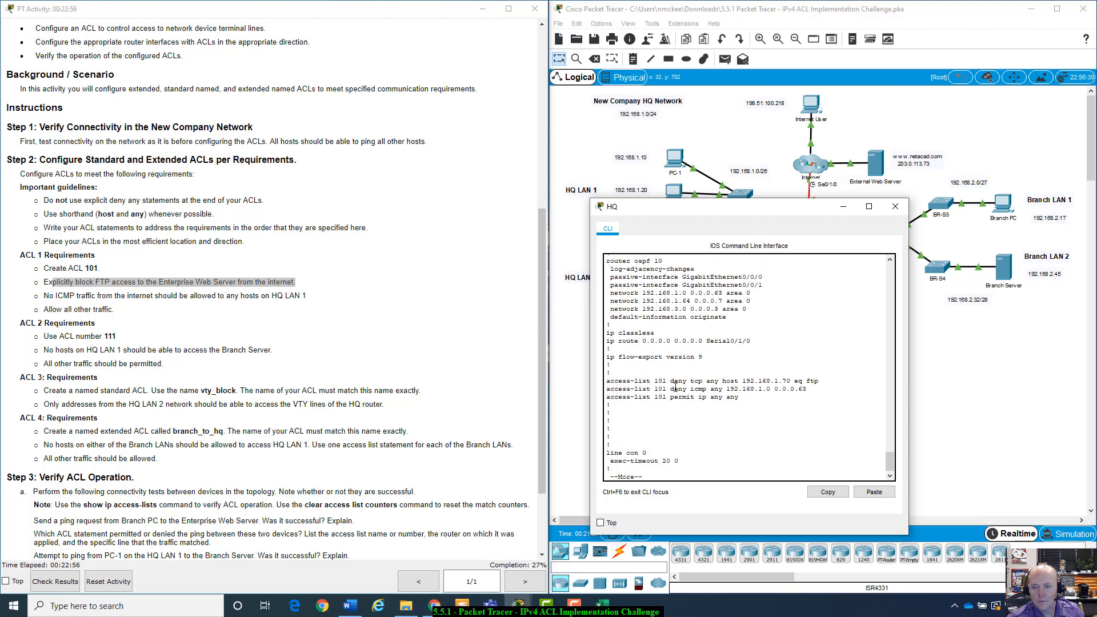
{"action": "left_click_drag", "start_coordinate": [740, 214], "coordinate": [862, 324]}
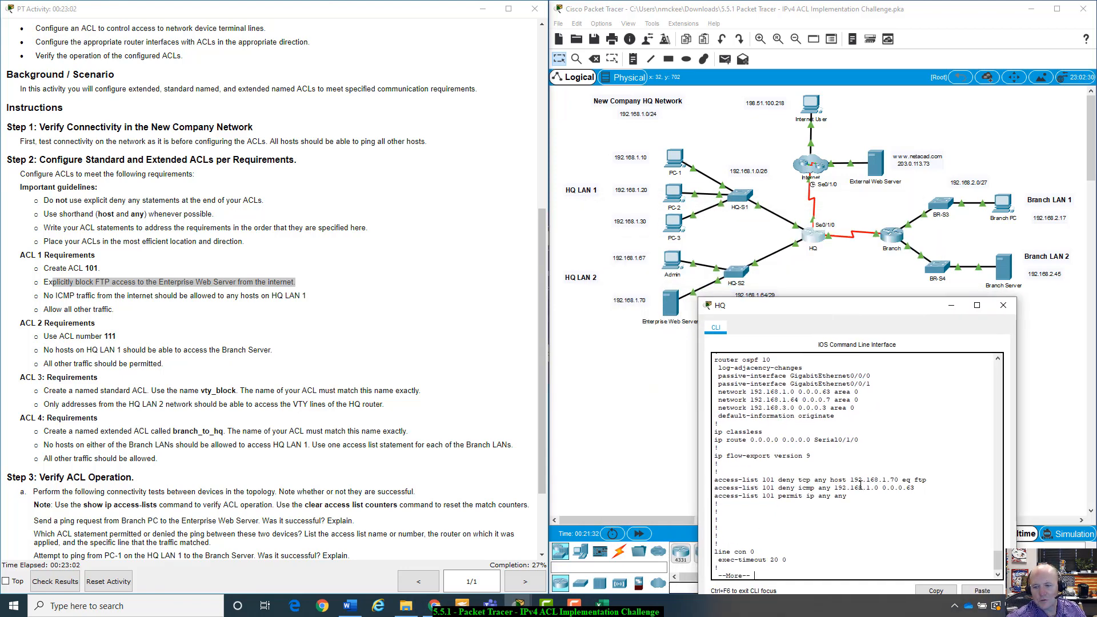
Review the protocols, addresses and wildcard mask in the access-list 101 statements of HQ's running configuration, and close the router window
{"action": "left_click_drag", "start_coordinate": [851, 482], "coordinate": [928, 479]}
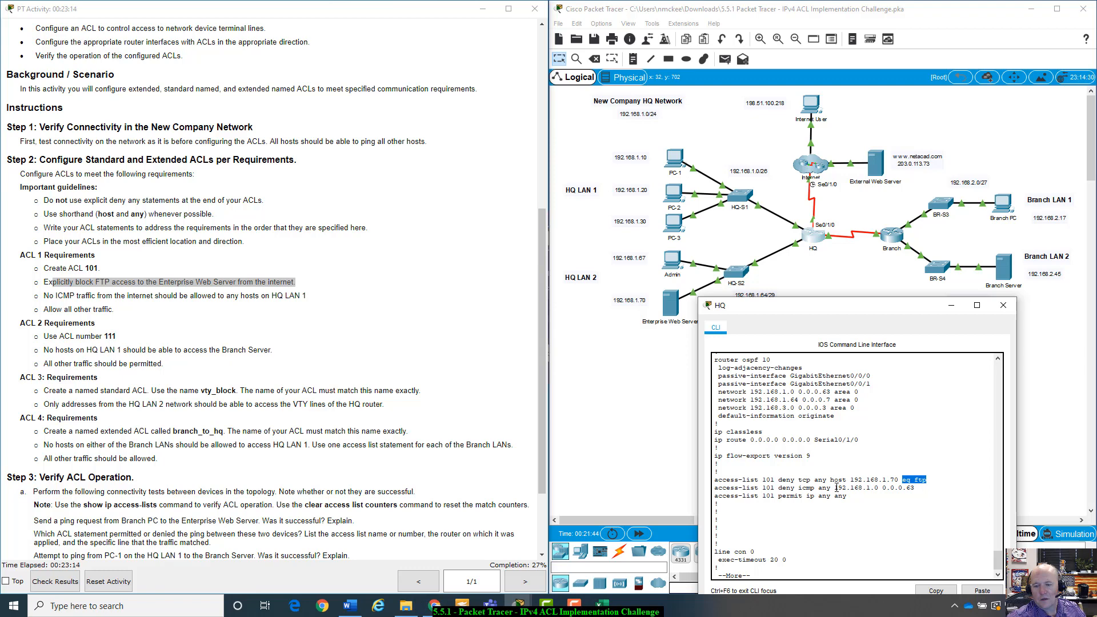
{"action": "left_click", "coordinate": [821, 489]}
{"action": "left_click_drag", "start_coordinate": [834, 488], "coordinate": [877, 488]}
{"action": "left_click_drag", "start_coordinate": [882, 488], "coordinate": [916, 485]}
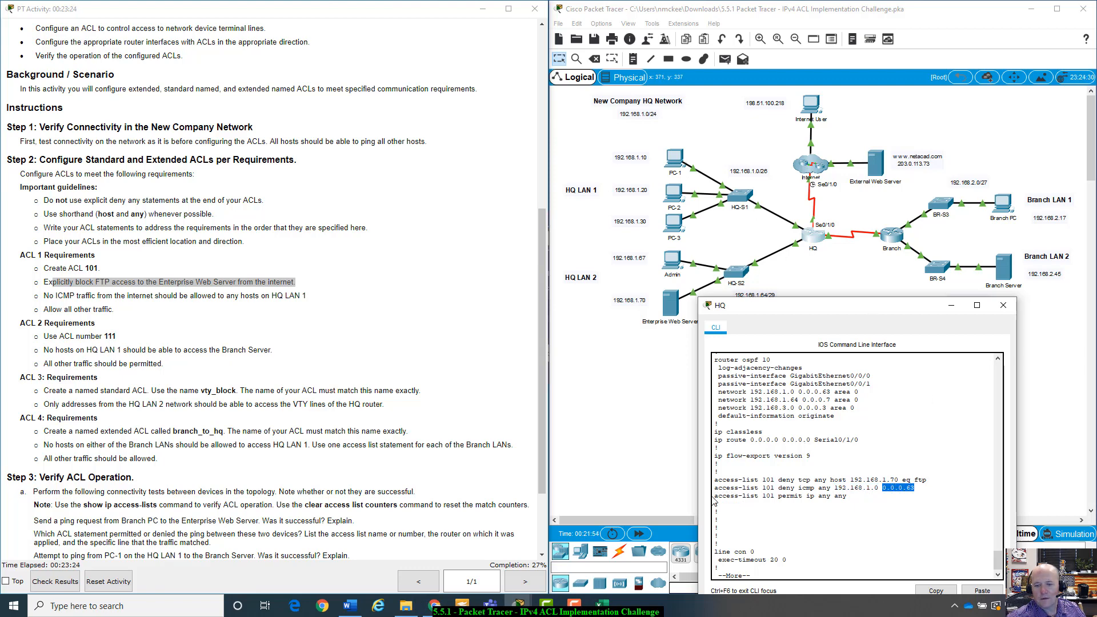
{"action": "left_click", "coordinate": [714, 475]}
{"action": "left_click_drag", "start_coordinate": [715, 496], "coordinate": [784, 486]}
{"action": "left_click", "coordinate": [784, 487]}
{"action": "left_click_drag", "start_coordinate": [859, 313], "coordinate": [835, 239]}
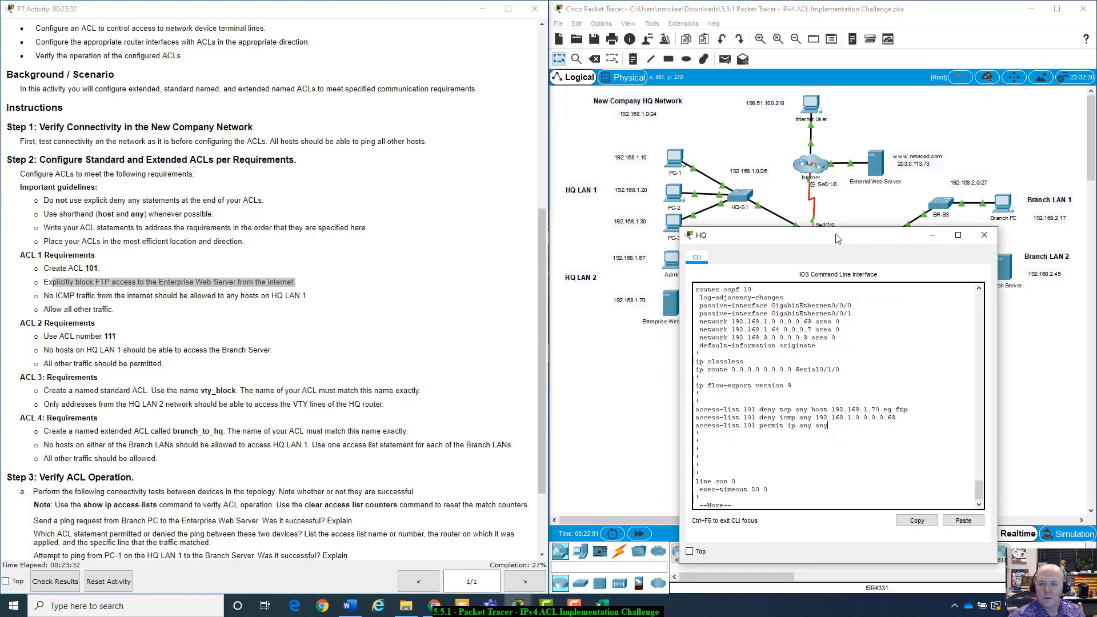
{"action": "left_click", "coordinate": [989, 244]}
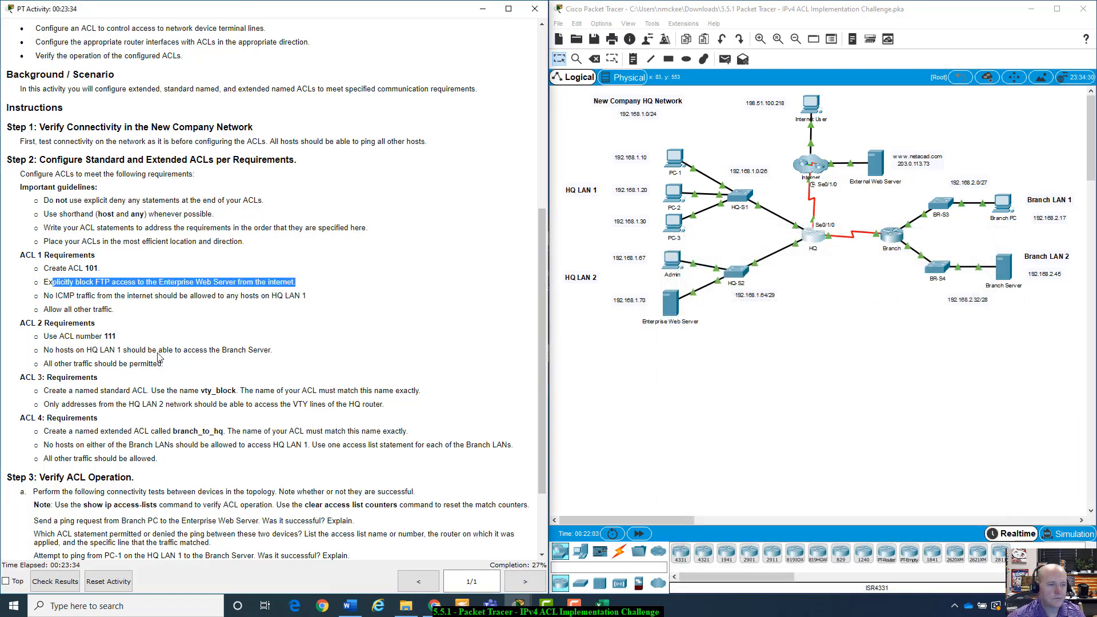
Read the ACL 2 requirements and check in the topology which HQ port connects to HQ LAN 1
{"action": "scroll", "coordinate": [159, 356], "scroll_direction": "down", "scroll_amount": 3}
{"action": "scroll", "coordinate": [160, 356], "scroll_direction": "down", "scroll_amount": 1}
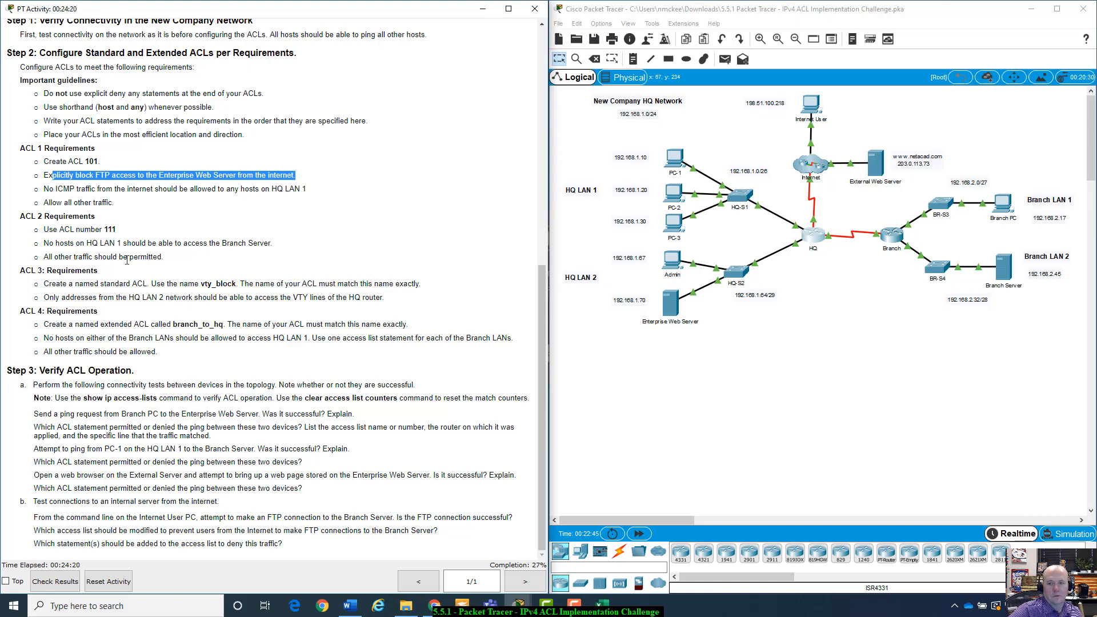
{"action": "left_click", "coordinate": [797, 229]}
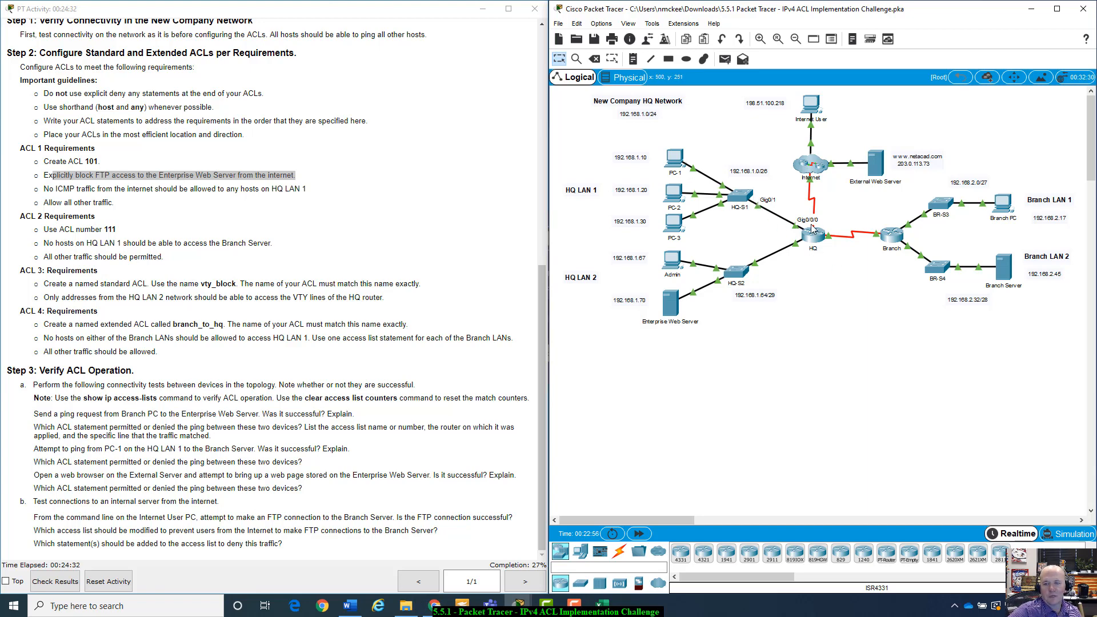
Reopen HQ's command line, quit the running configuration listing and return to privileged EXEC mode with end
{"action": "left_click", "coordinate": [814, 244]}
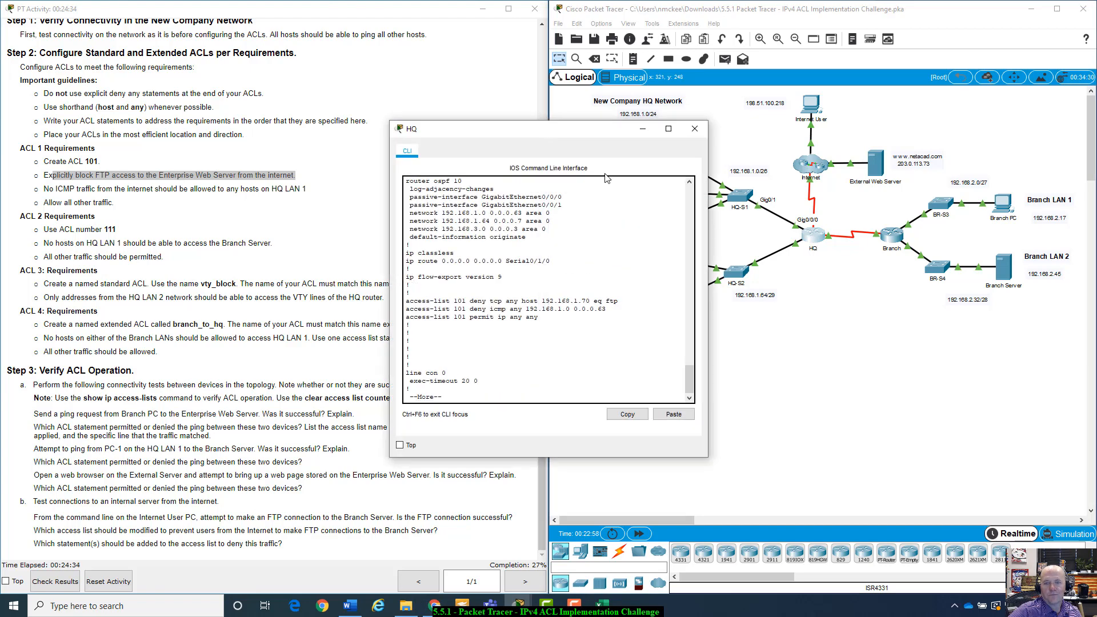
{"action": "left_click_drag", "start_coordinate": [611, 132], "coordinate": [864, 128]}
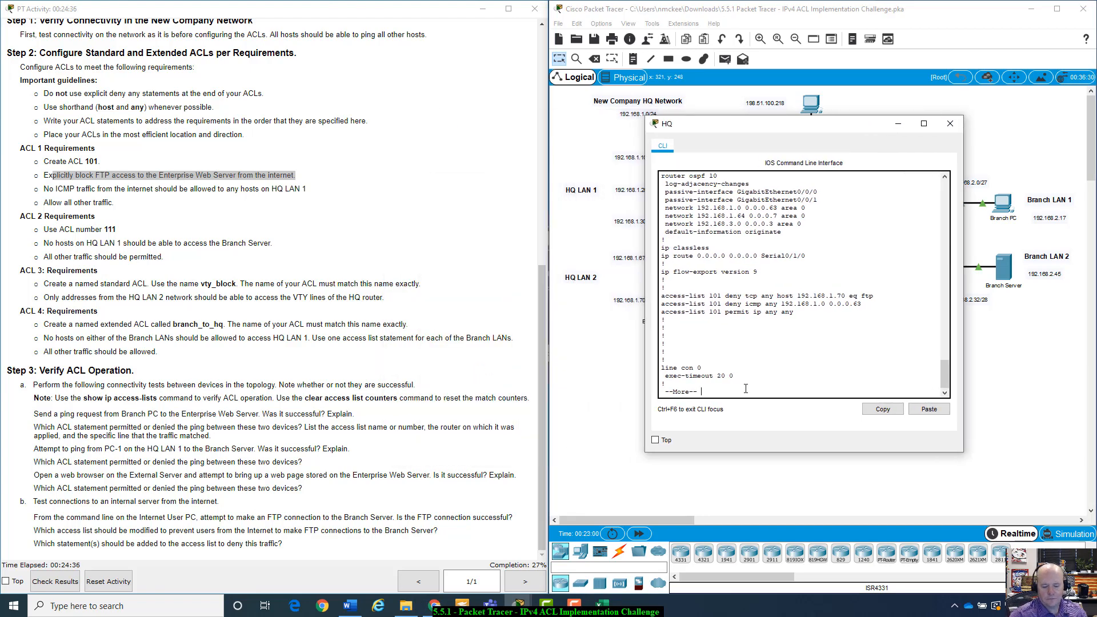
{"action": "key", "text": "Return"}
{"action": "key", "text": "q"}
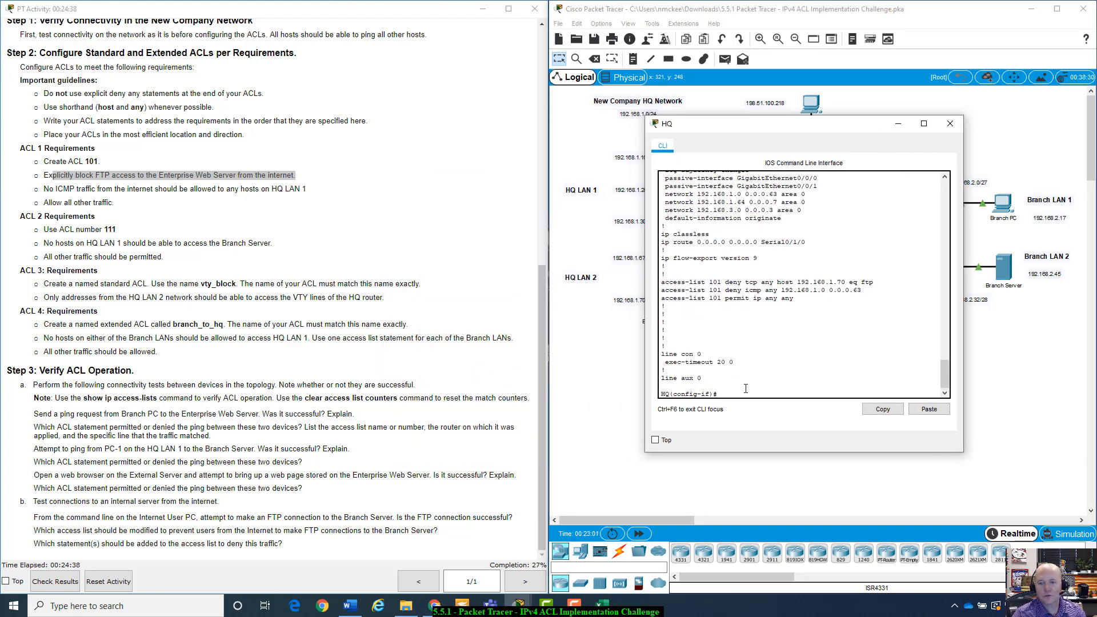
{"action": "type", "text": "end"}
{"action": "key", "text": "Return"}
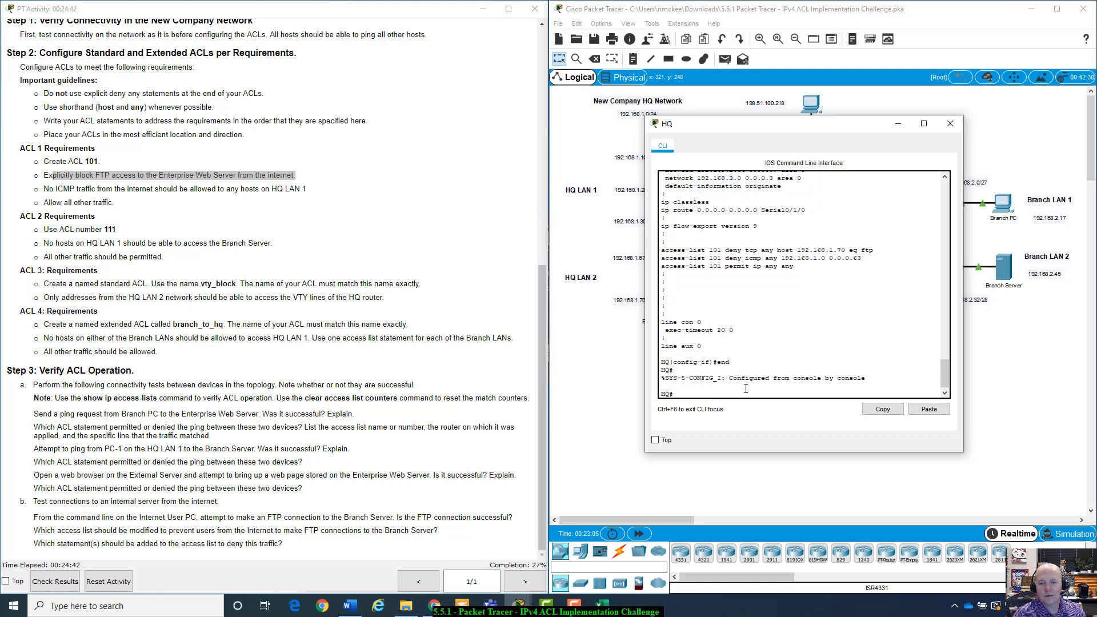
Enter global configuration mode on HQ with config t
{"action": "type", "text": "config"}
{"action": "key", "text": "Return"}
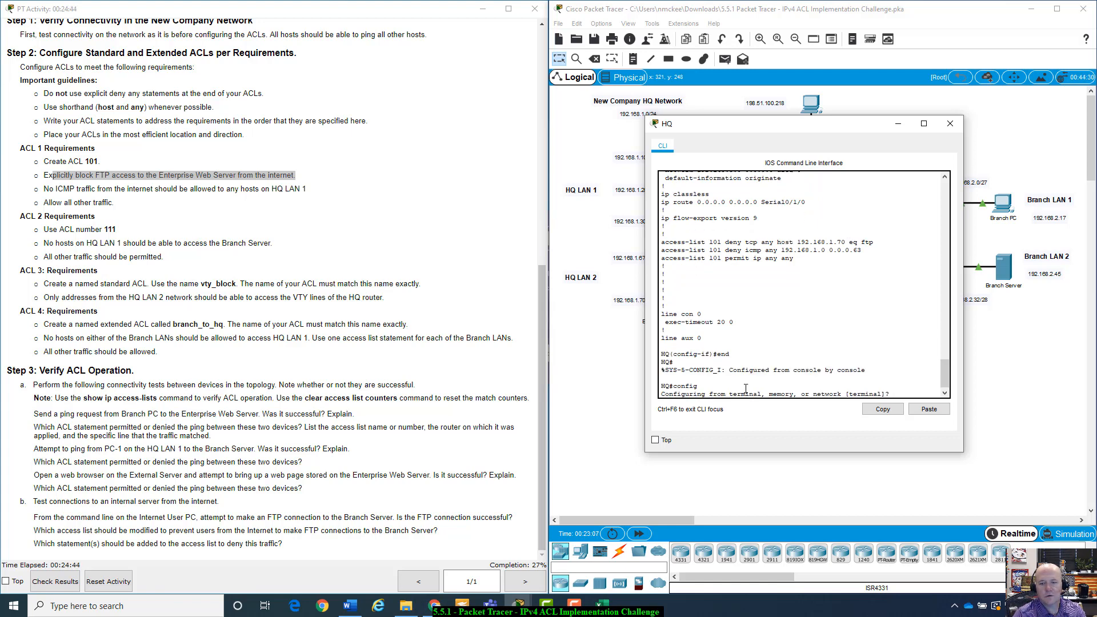
{"action": "type", "text": "config"}
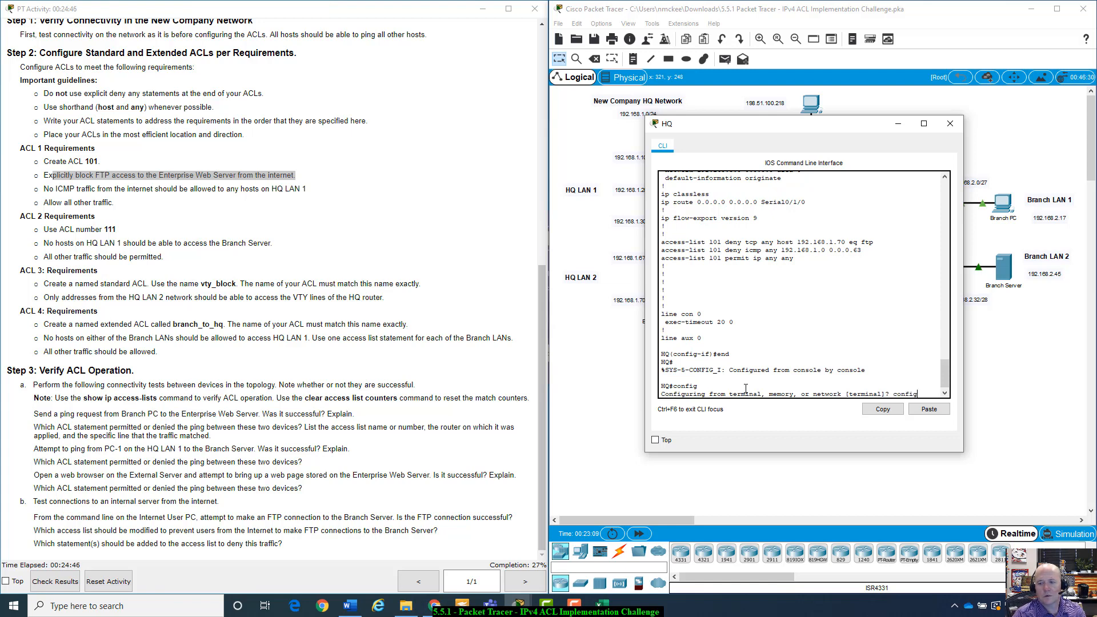
{"action": "type", "text": " t"}
{"action": "key", "text": "Return"}
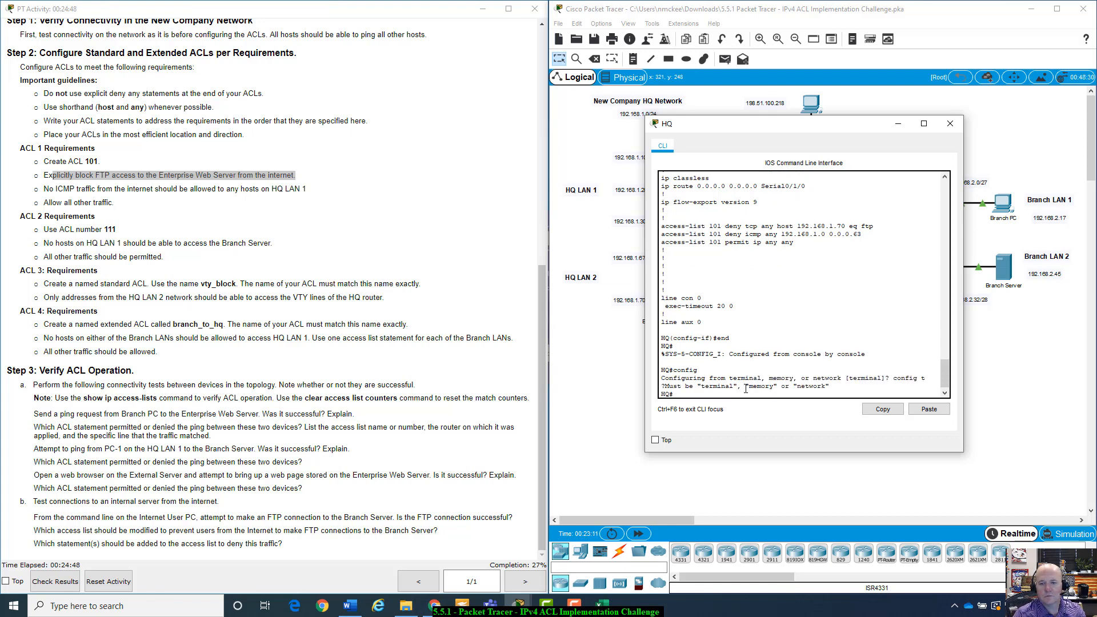
{"action": "type", "text": "config t"}
{"action": "key", "text": "Return"}
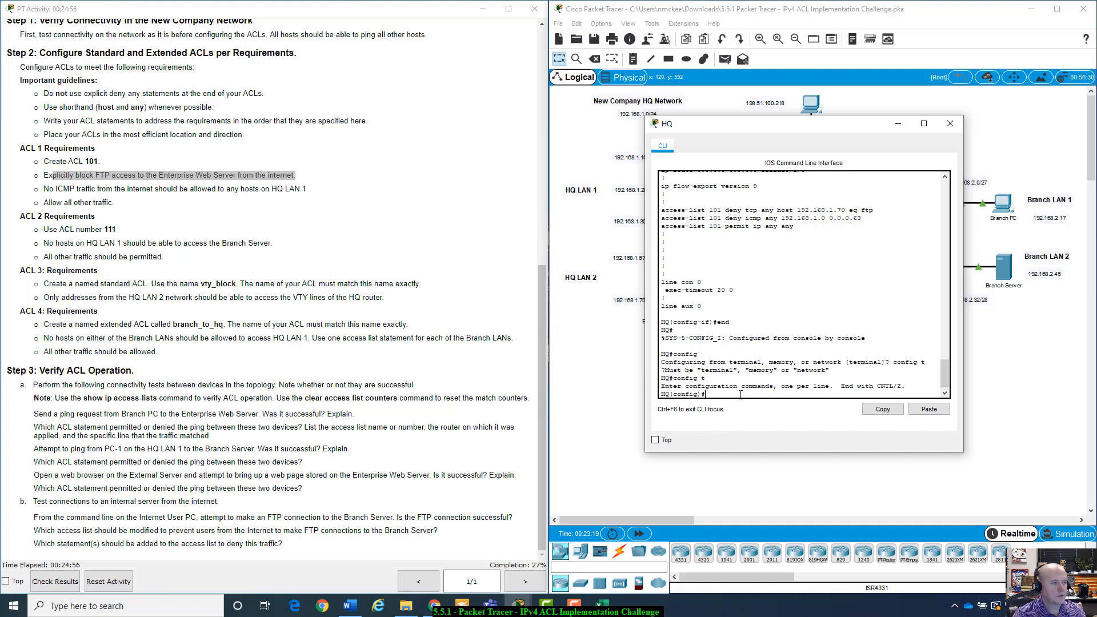
Create access list 111 on HQ with a statement denying IP traffic from any source to the Branch Server host 192.168.2.45
{"action": "type", "text": "acc"}
{"action": "key", "text": "Tab"}
{"action": "type", "text": "10"}
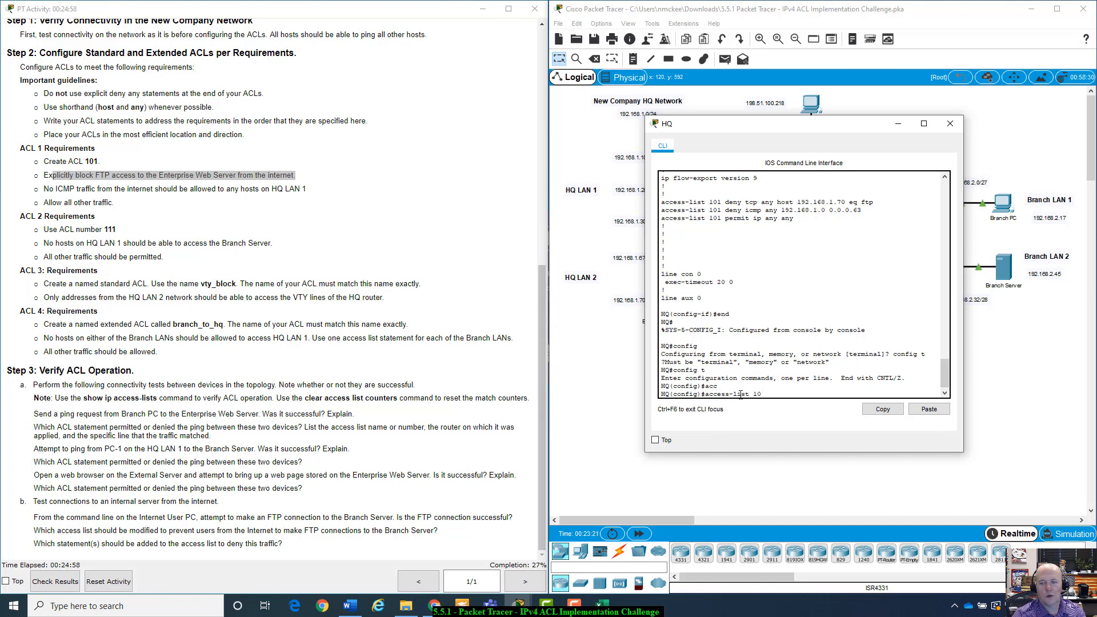
{"action": "key", "text": "BackSpace"}
{"action": "type", "text": "11"}
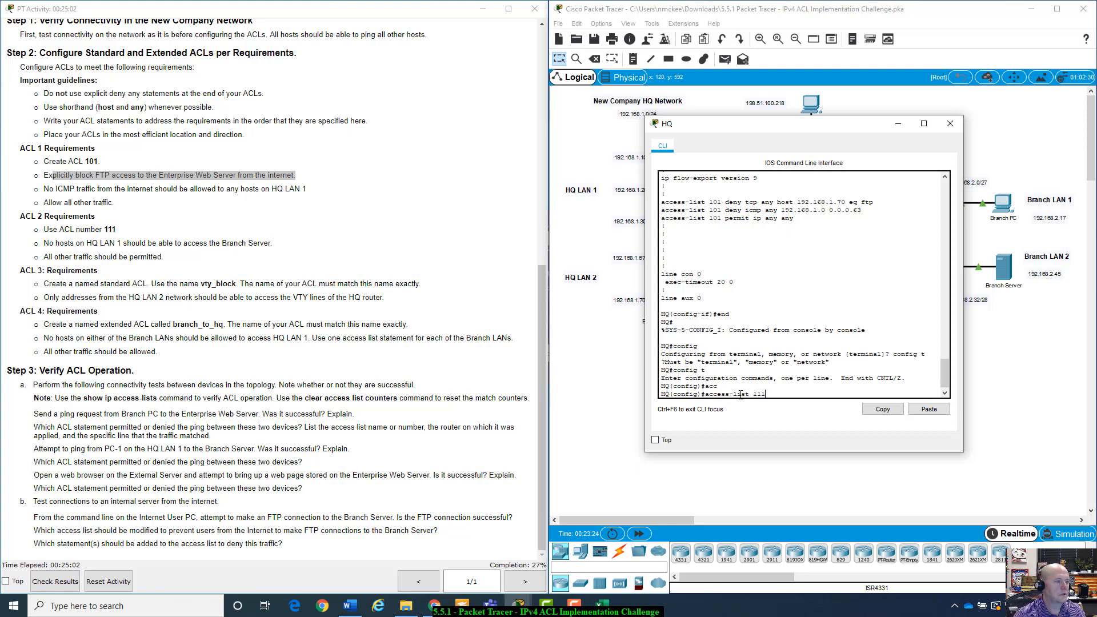
{"action": "type", "text": " den"}
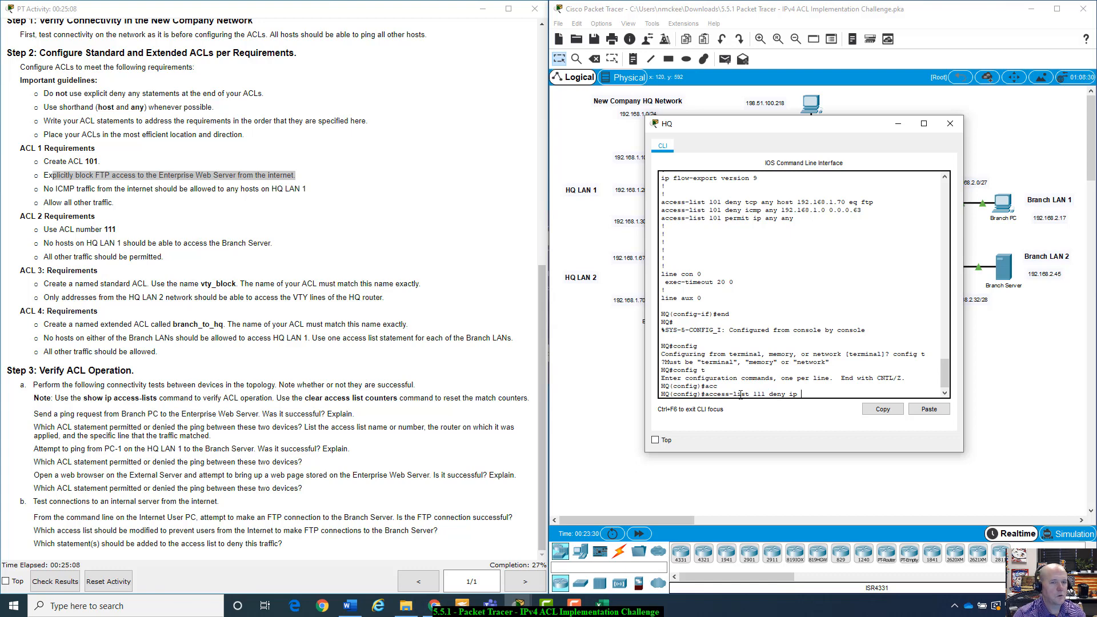
{"action": "type", "text": "y ip"}
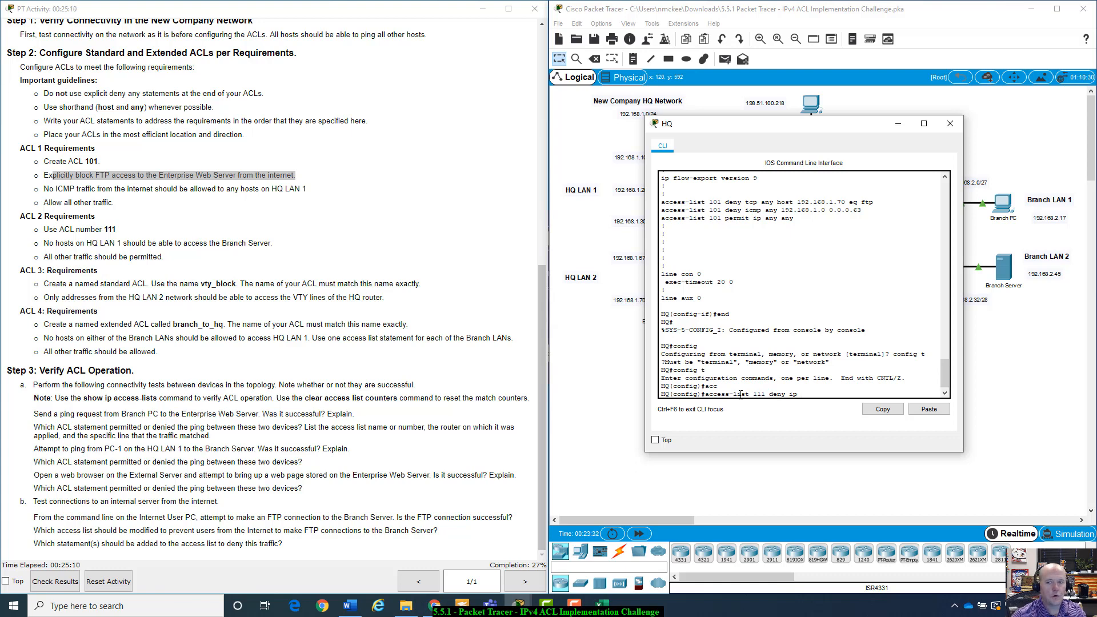
{"action": "left_click_drag", "start_coordinate": [866, 127], "coordinate": [684, 243]}
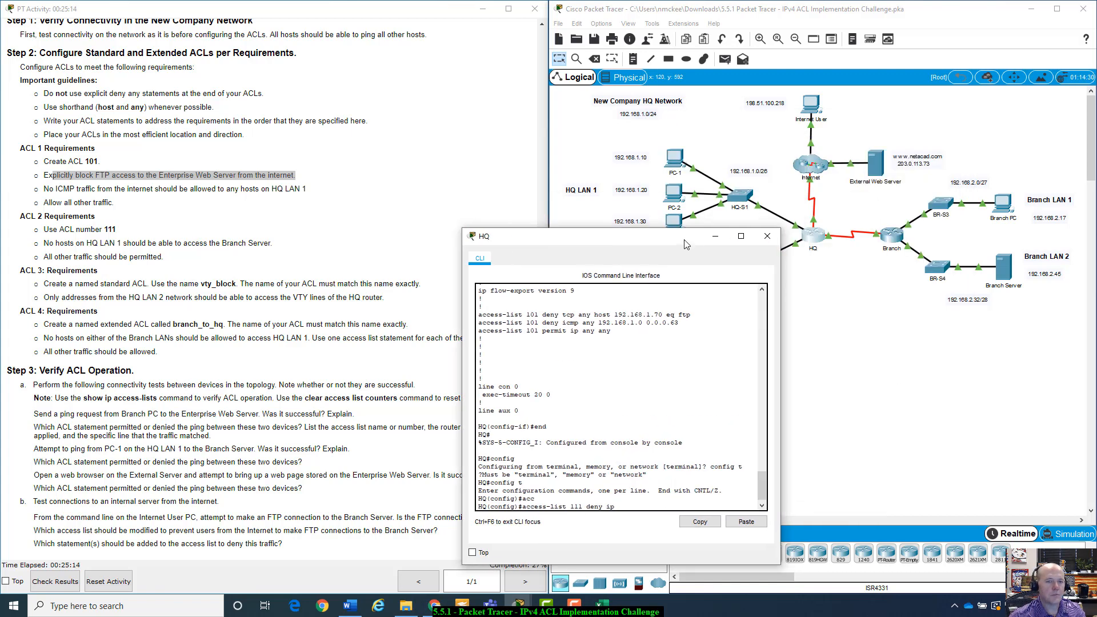
{"action": "left_click_drag", "start_coordinate": [24, 183], "coordinate": [36, 175]}
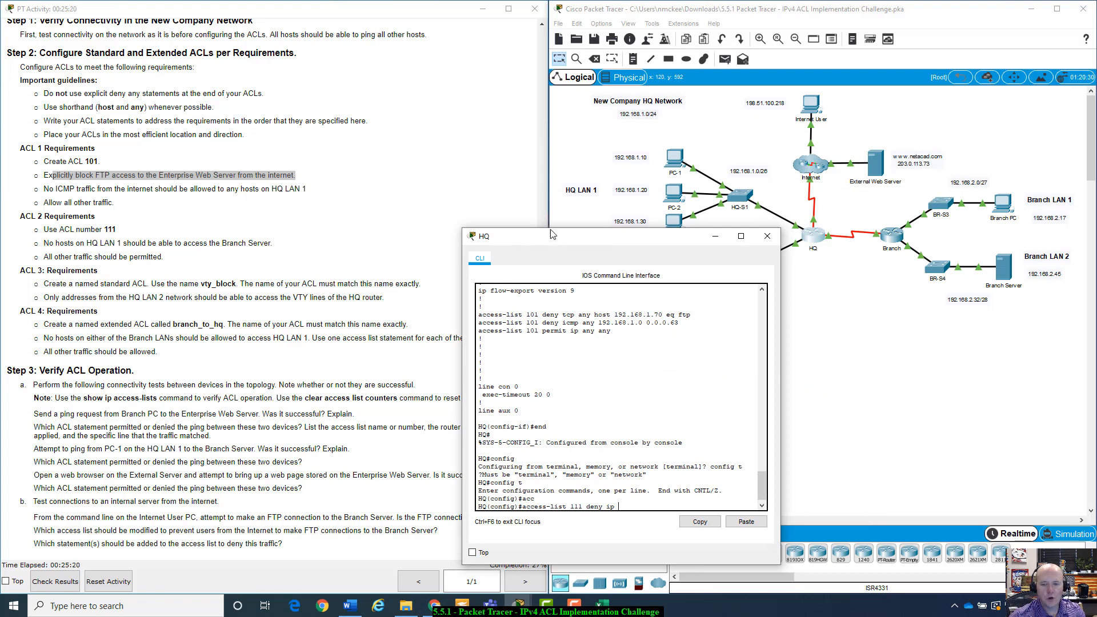
{"action": "left_click_drag", "start_coordinate": [550, 230], "coordinate": [499, 227]}
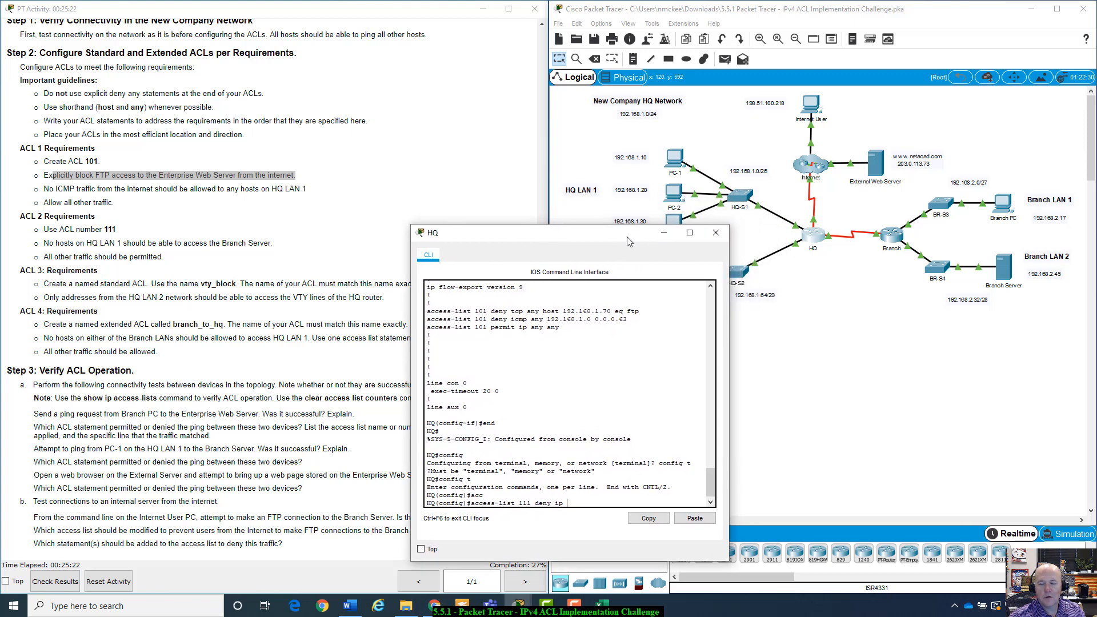
{"action": "left_click_drag", "start_coordinate": [626, 241], "coordinate": [775, 217]}
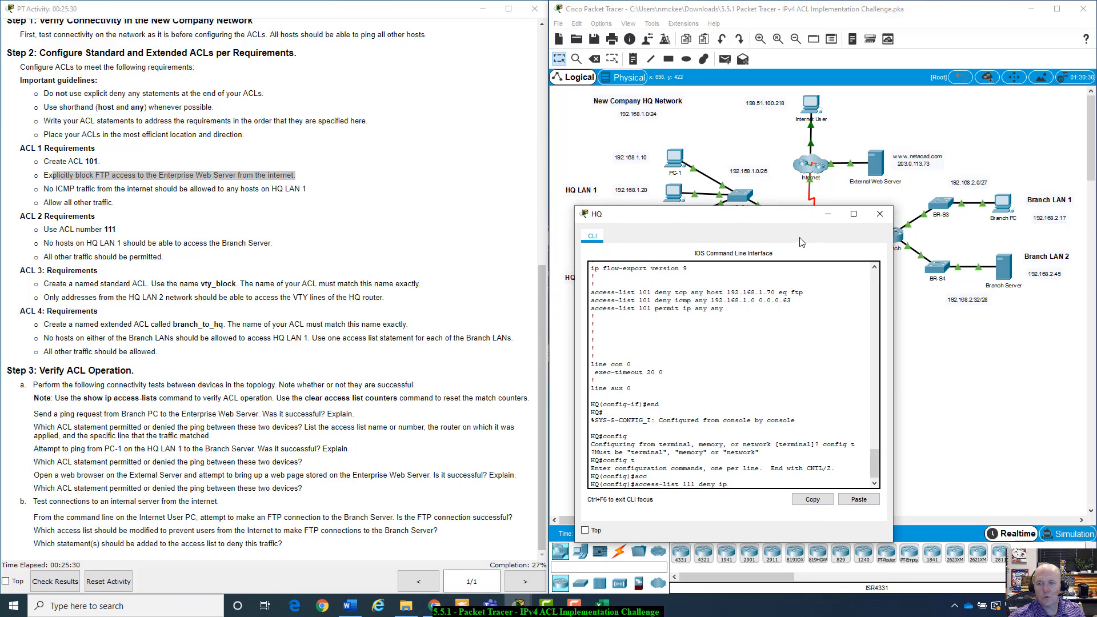
{"action": "left_click_drag", "start_coordinate": [791, 220], "coordinate": [788, 175]}
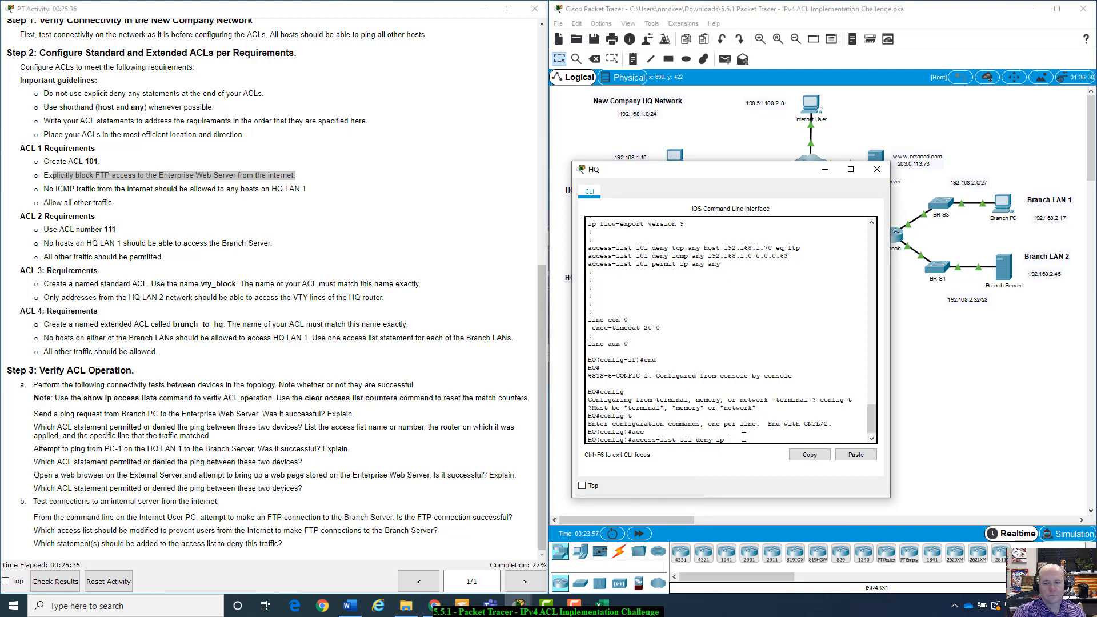
{"action": "type", "text": "any hos"}
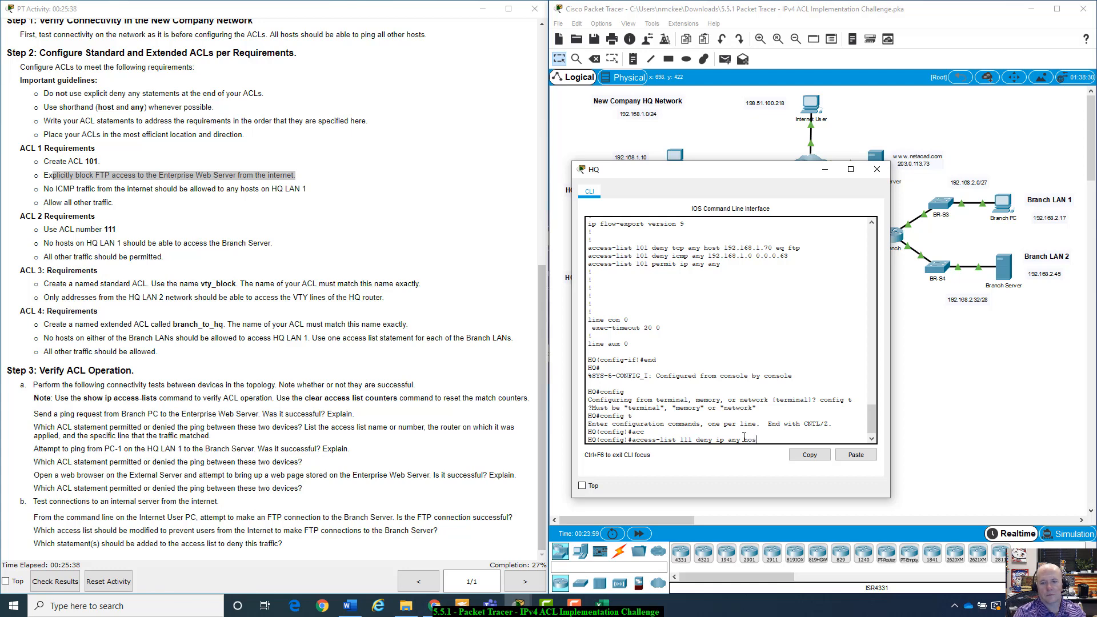
{"action": "type", "text": "t 192"}
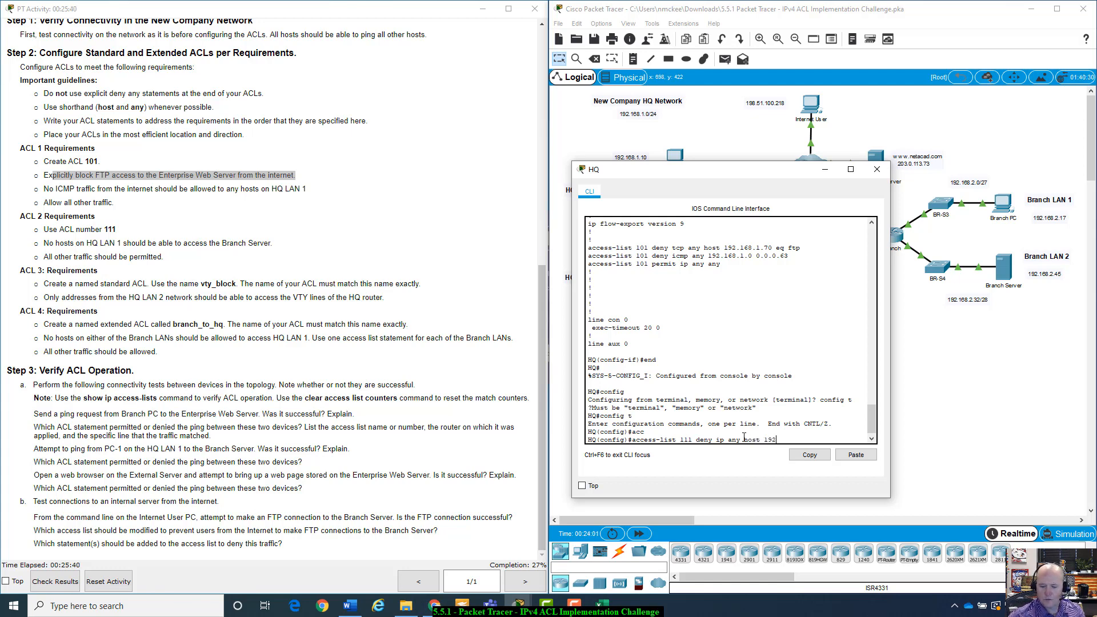
{"action": "type", "text": ".168.2.45"}
{"action": "key", "text": "Return"}
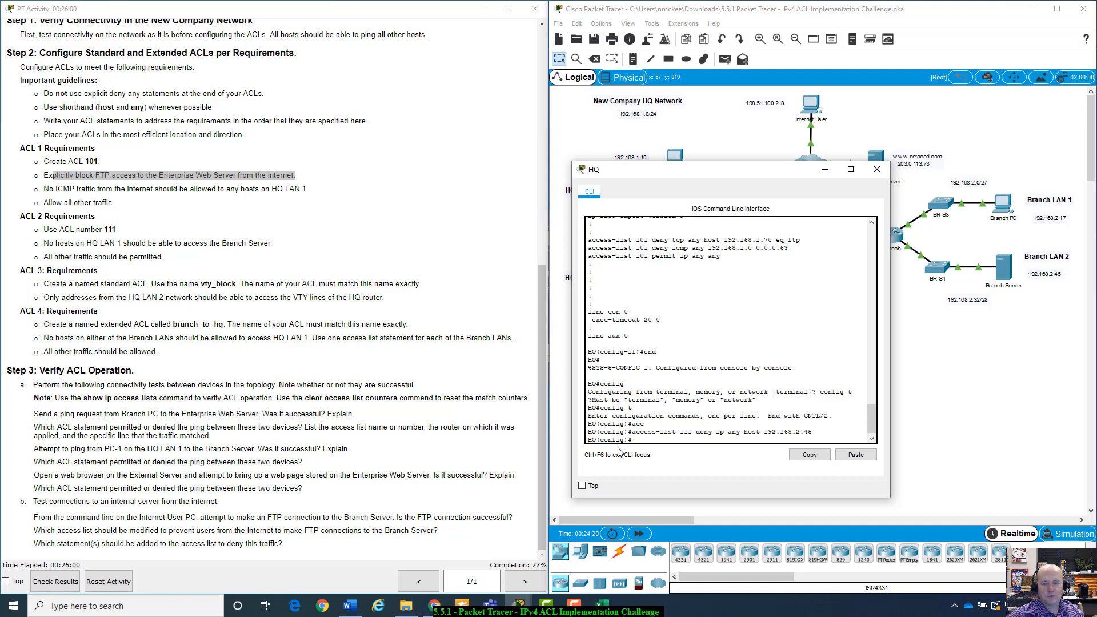
Add a permit ip any any statement to access list 111 on HQ
{"action": "type", "text": "a"}
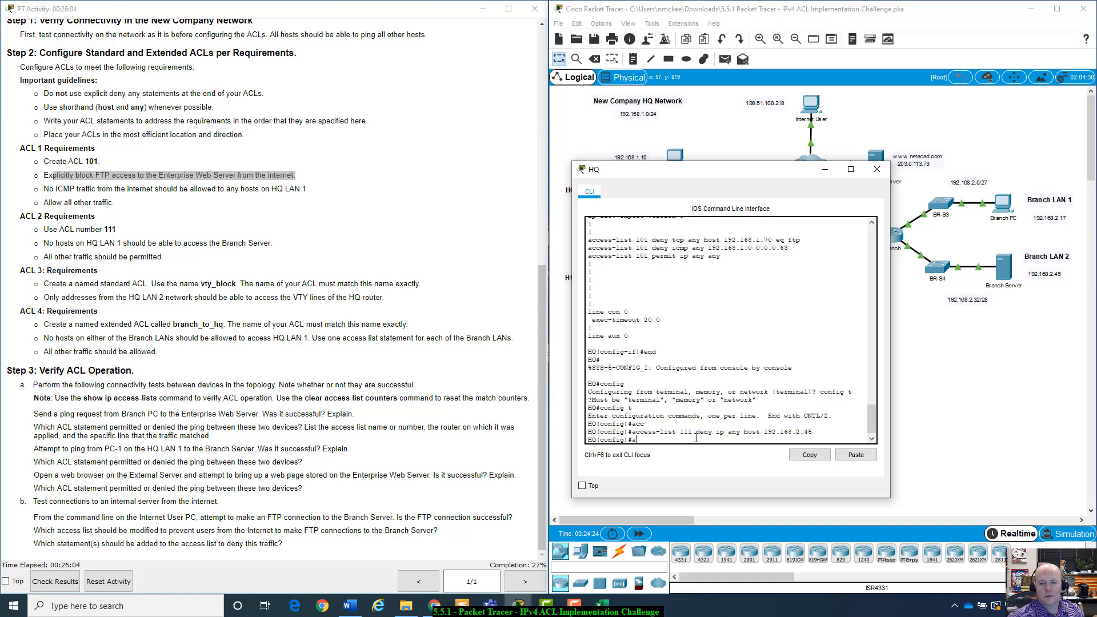
{"action": "key", "text": "Up"}
{"action": "key", "text": "BackSpace"}
{"action": "key", "text": "BackSpace"}
{"action": "key", "text": "BackSpace"}
{"action": "key", "text": "BackSpace"}
{"action": "key", "text": "BackSpace"}
{"action": "key", "text": "BackSpace"}
{"action": "key", "text": "BackSpace"}
{"action": "key", "text": "BackSpace"}
{"action": "key", "text": "BackSpace"}
{"action": "key", "text": "BackSpace"}
{"action": "key", "text": "BackSpace"}
{"action": "key", "text": "BackSpace"}
{"action": "key", "text": "BackSpace"}
{"action": "key", "text": "BackSpace"}
{"action": "key", "text": "BackSpace"}
{"action": "key", "text": "BackSpace"}
{"action": "key", "text": "BackSpace"}
{"action": "key", "text": "BackSpace"}
{"action": "key", "text": "BackSpace"}
{"action": "key", "text": "BackSpace"}
{"action": "key", "text": "BackSpace"}
{"action": "key", "text": "BackSpace"}
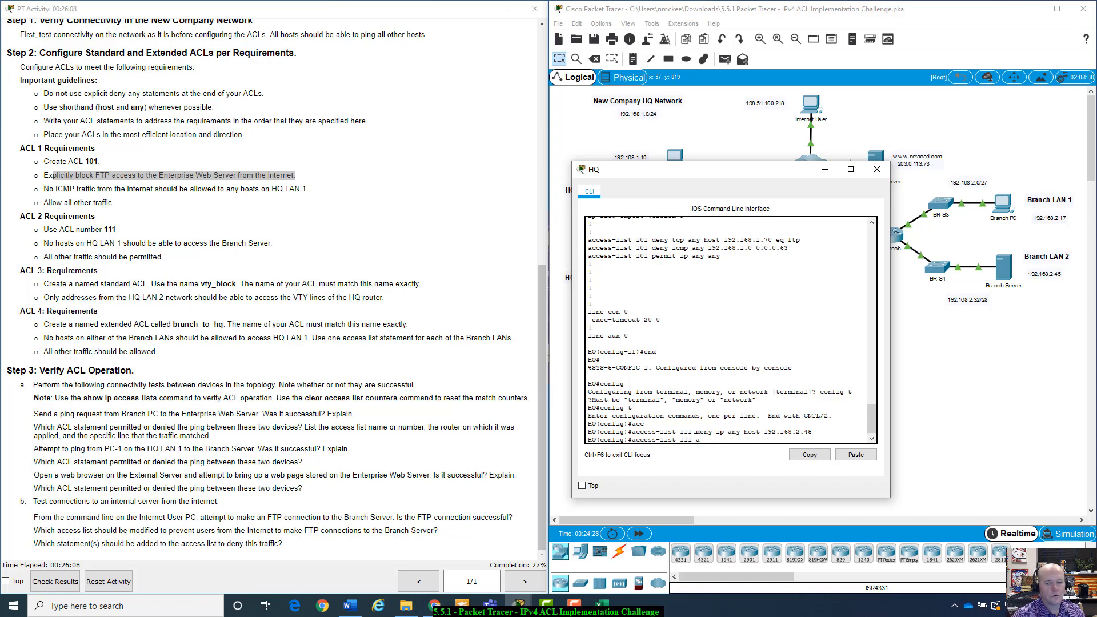
{"action": "type", "text": "permit i"}
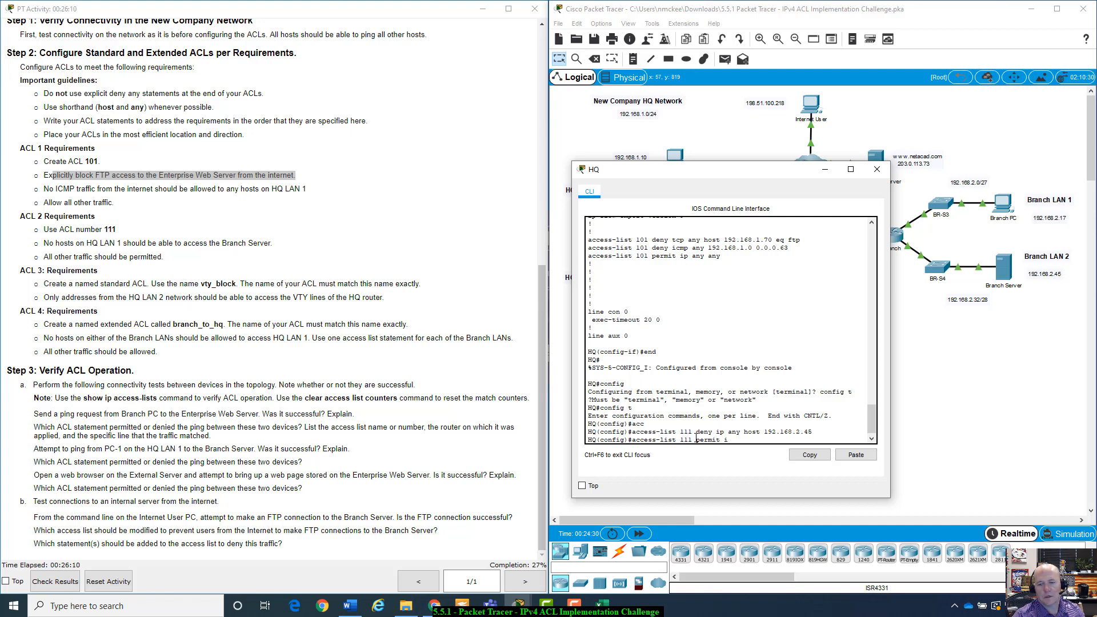
{"action": "type", "text": "p any an"}
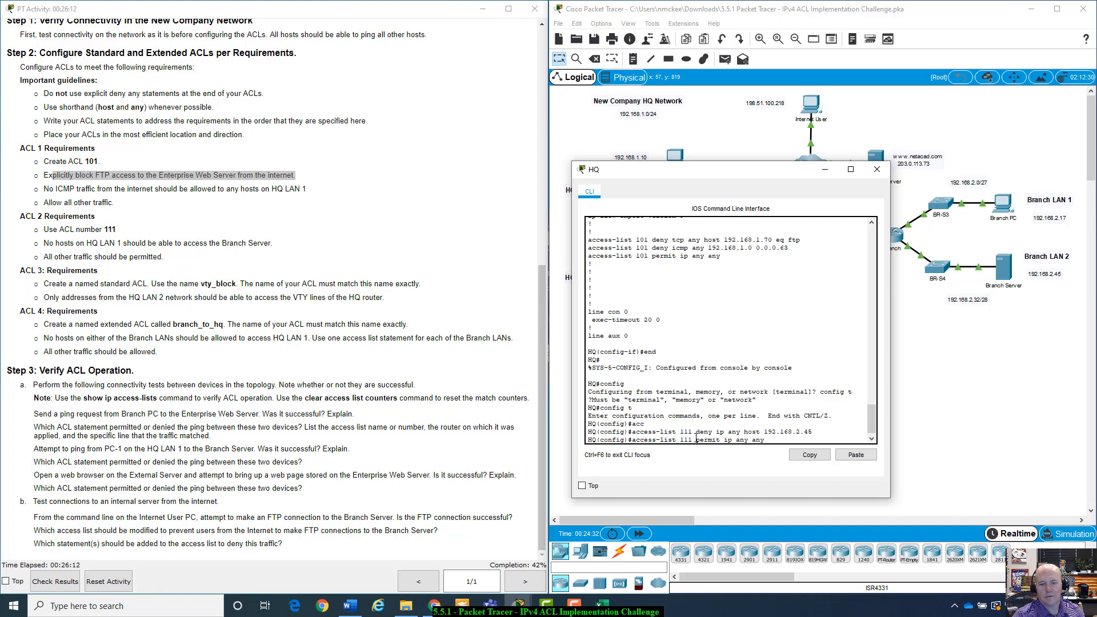
{"action": "type", "text": "y"}
{"action": "key", "text": "Return"}
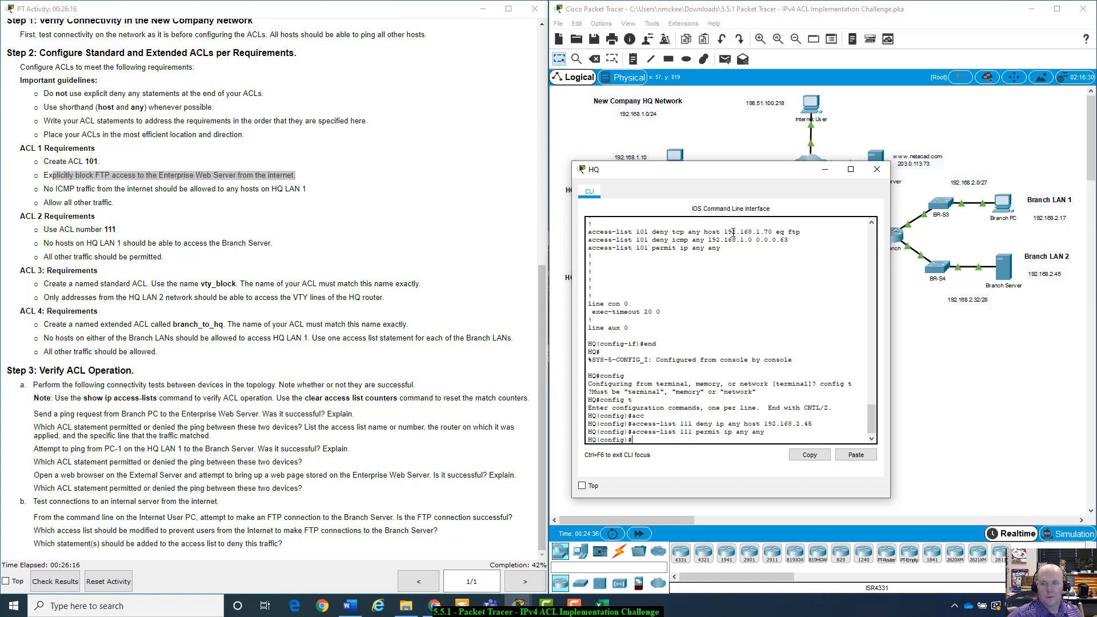
Apply access list 111 inbound on HQ's g0/0/0 interface with ip access-group 111 in
{"action": "left_click_drag", "start_coordinate": [752, 173], "coordinate": [774, 274]}
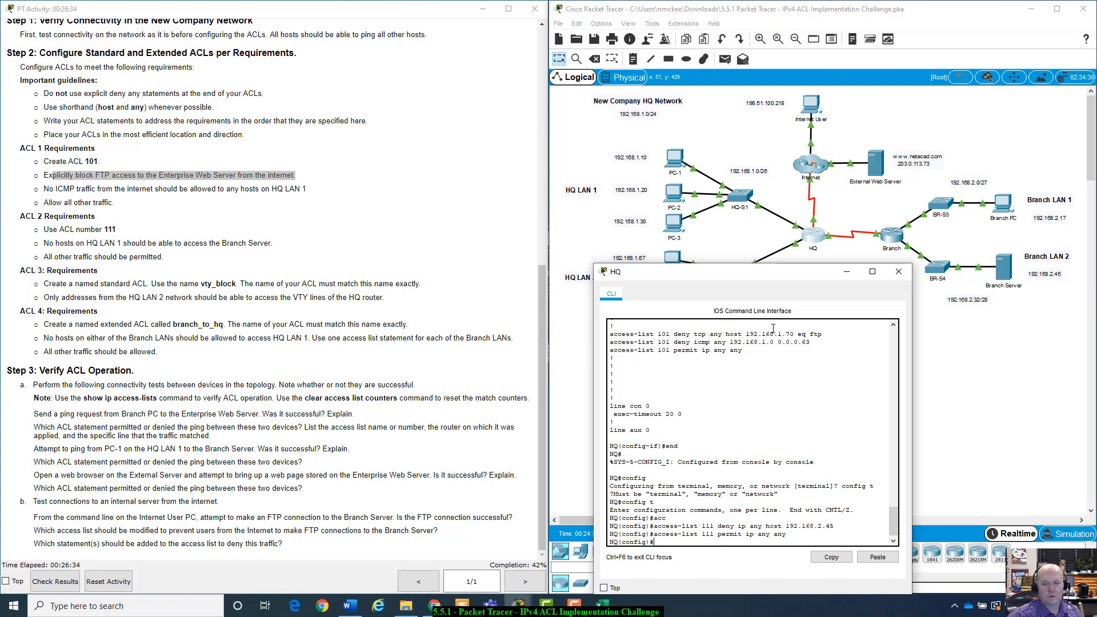
{"action": "left_click_drag", "start_coordinate": [772, 277], "coordinate": [753, 168]}
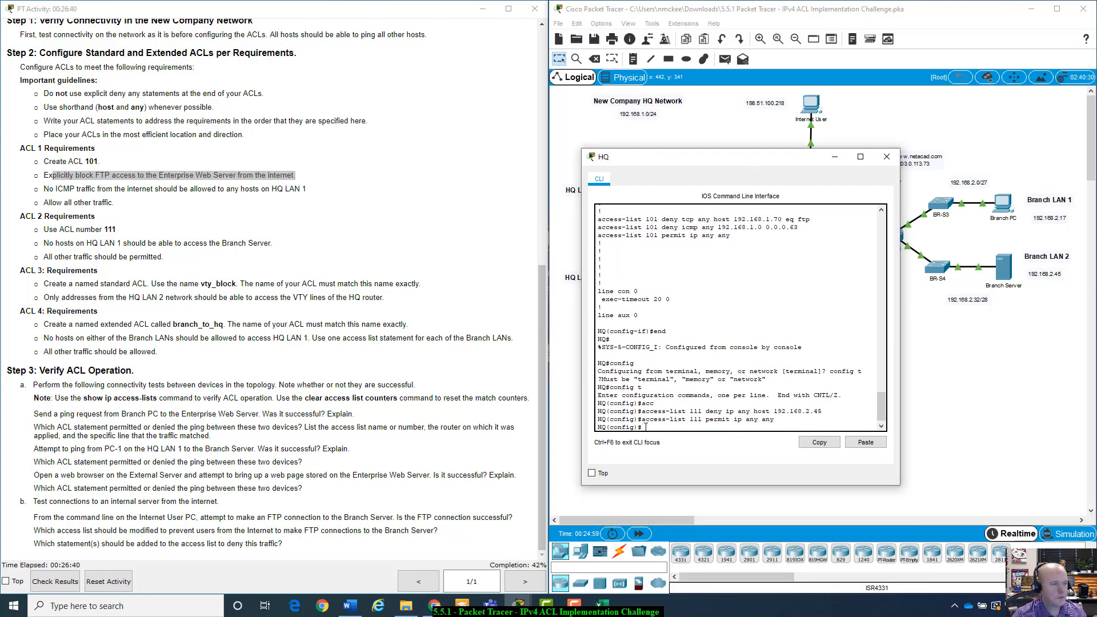
{"action": "type", "text": "int g"}
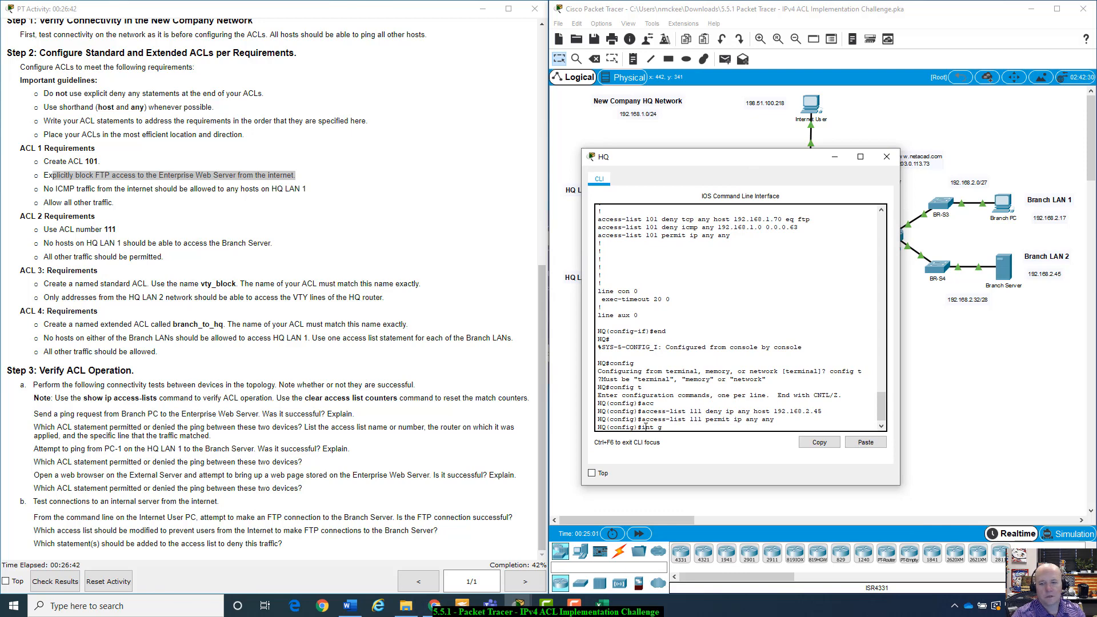
{"action": "type", "text": "0/0/0"}
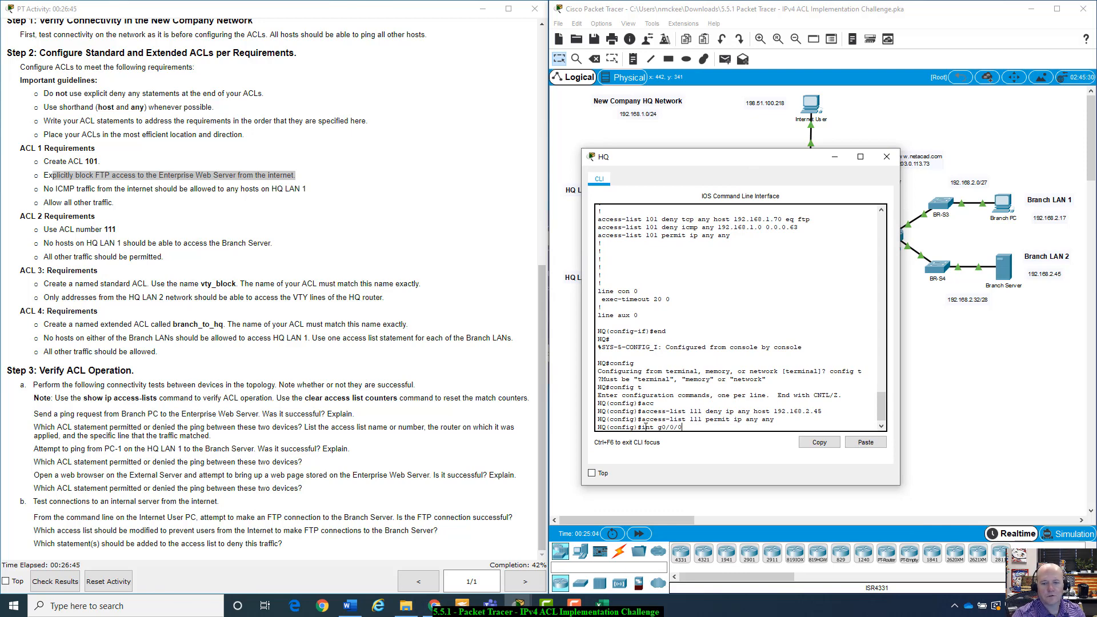
{"action": "key", "text": "Return"}
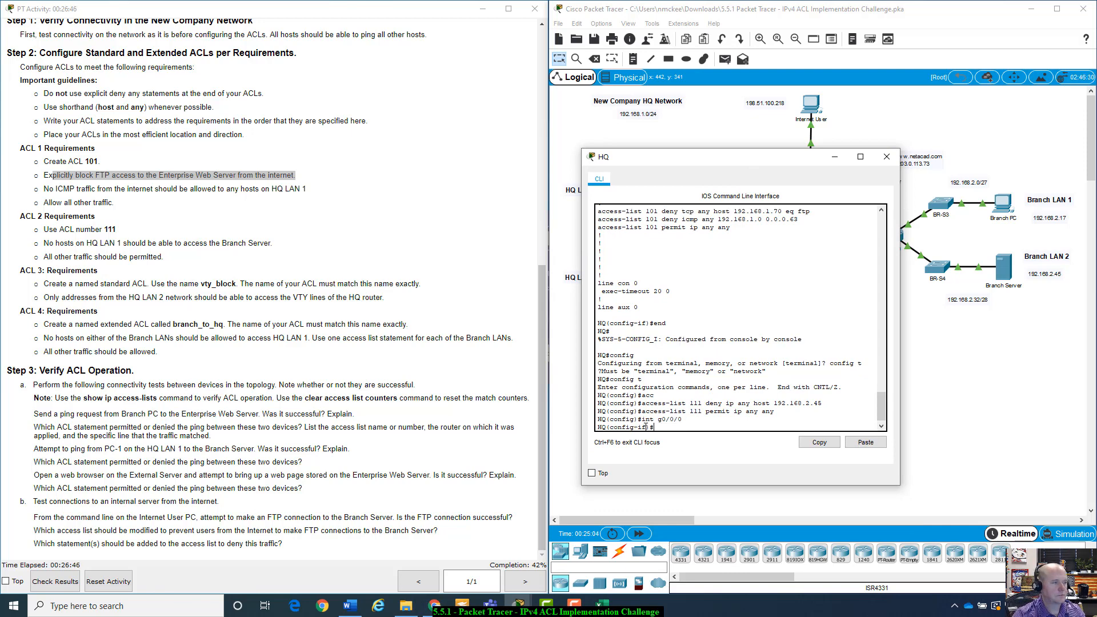
{"action": "type", "text": "ip acc"}
{"action": "key", "text": "Tab"}
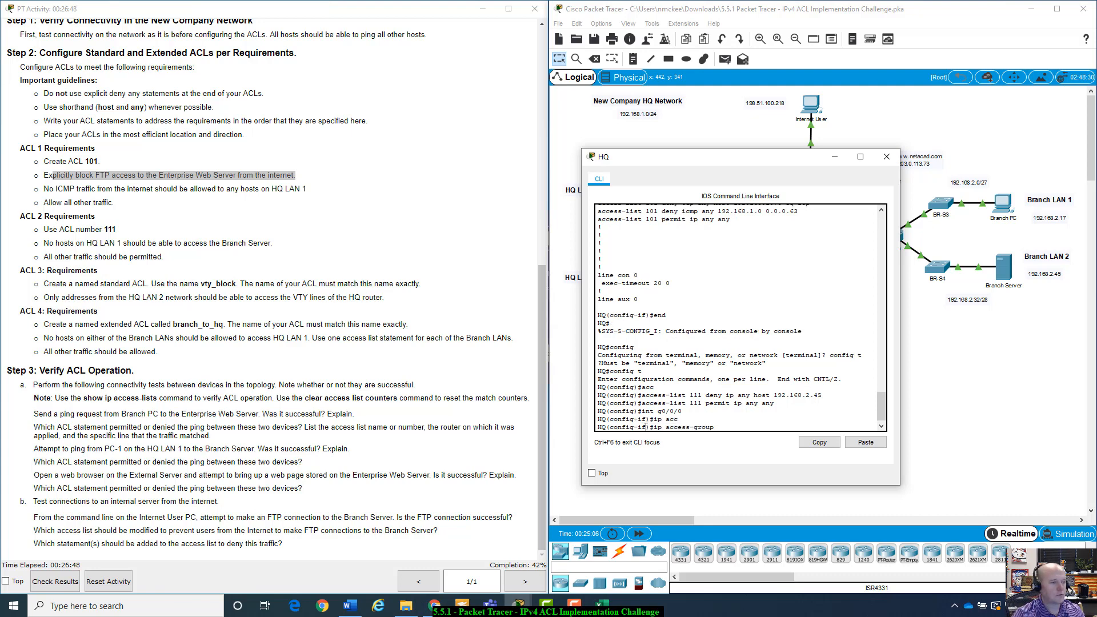
{"action": "type", "text": "111 in"}
{"action": "key", "text": "Return"}
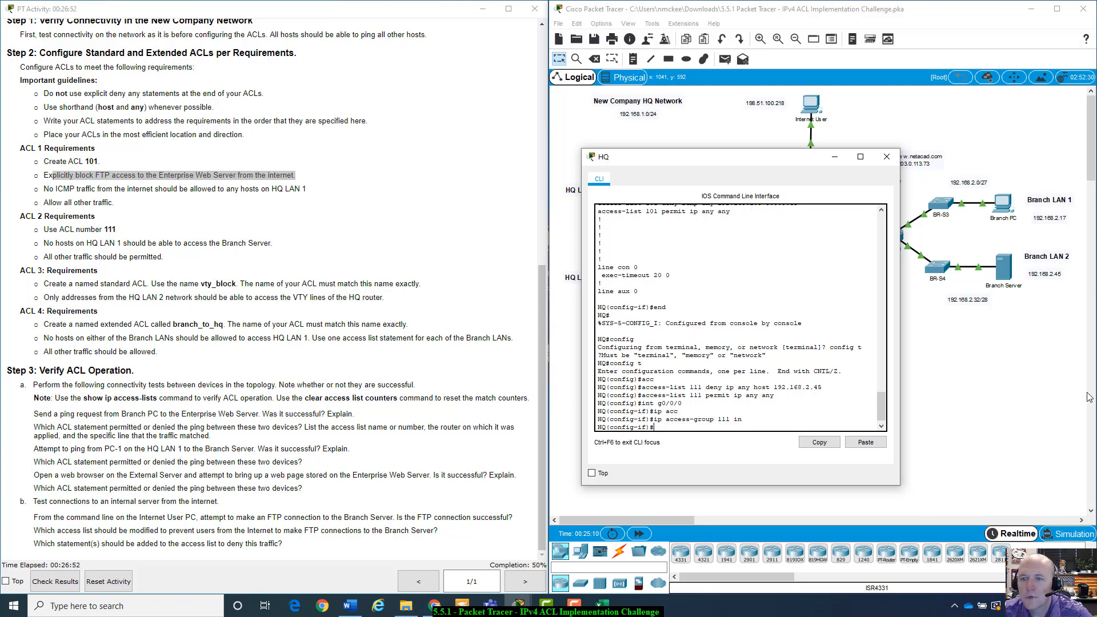
Highlight the name vty_block in the ACL 3 requirements, reopen HQ's command line and return to global configuration mode with exit
{"action": "left_click_drag", "start_coordinate": [785, 163], "coordinate": [768, 329]}
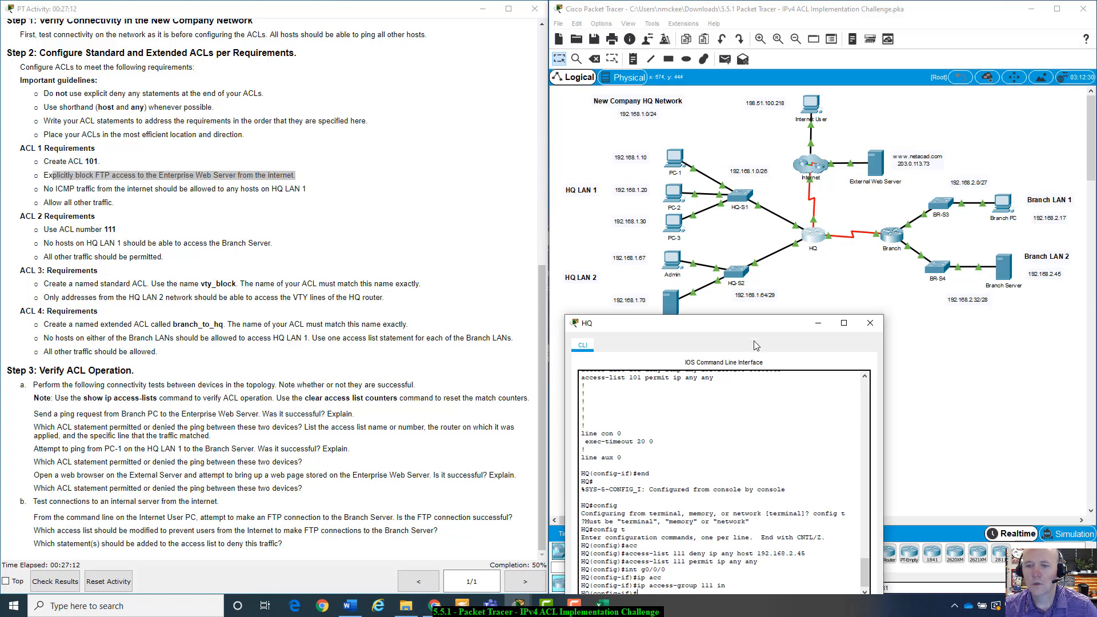
{"action": "left_click_drag", "start_coordinate": [757, 324], "coordinate": [840, 187]}
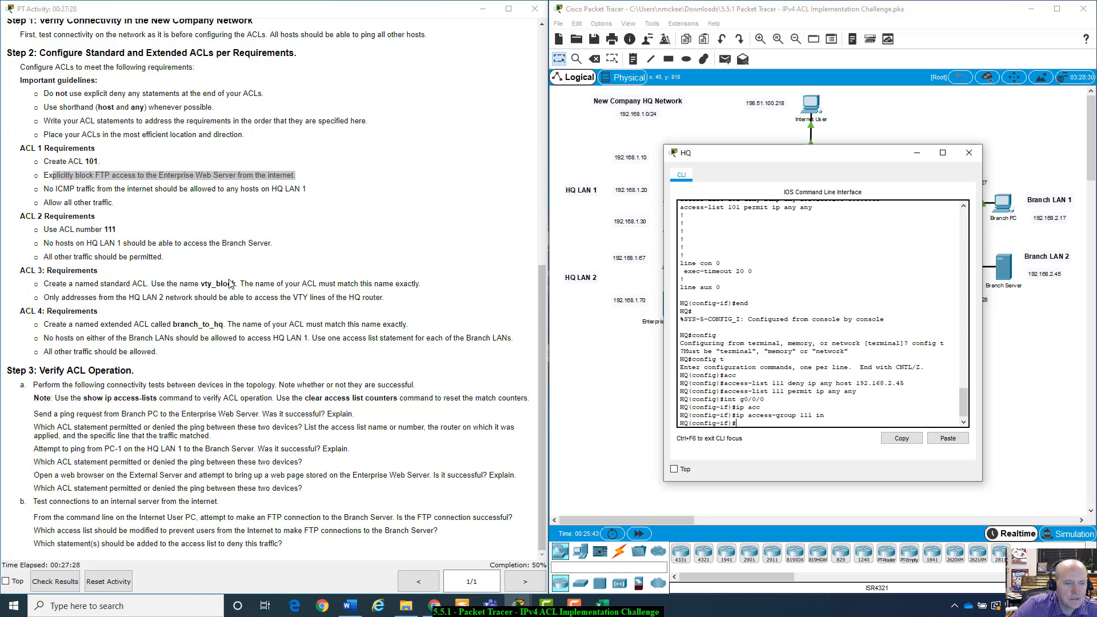
{"action": "left_click_drag", "start_coordinate": [201, 285], "coordinate": [236, 286]}
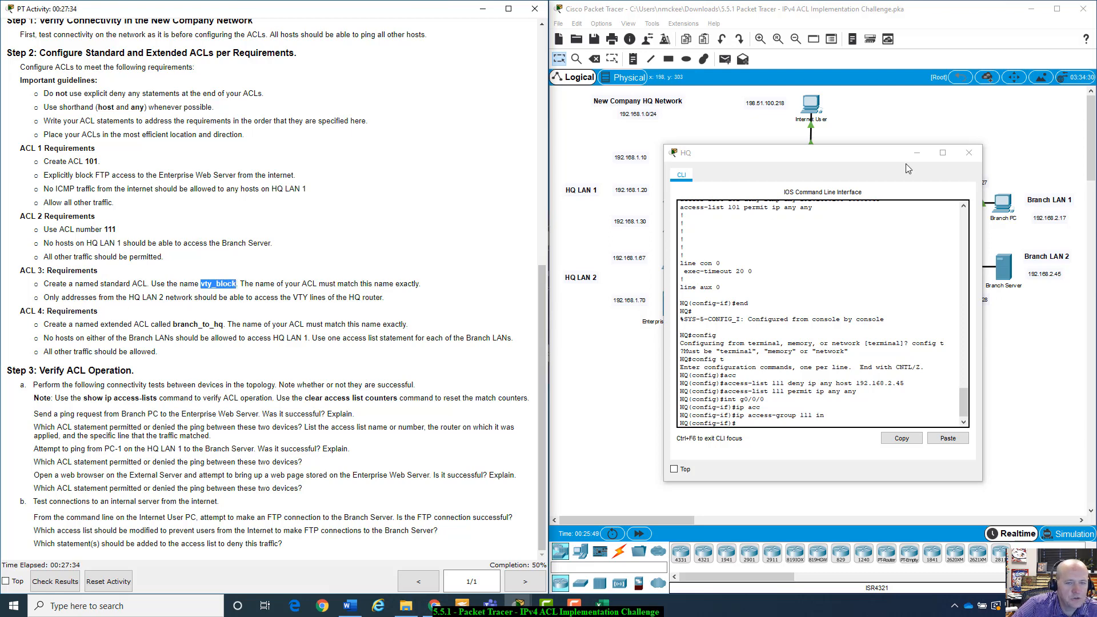
{"action": "left_click", "coordinate": [969, 151]}
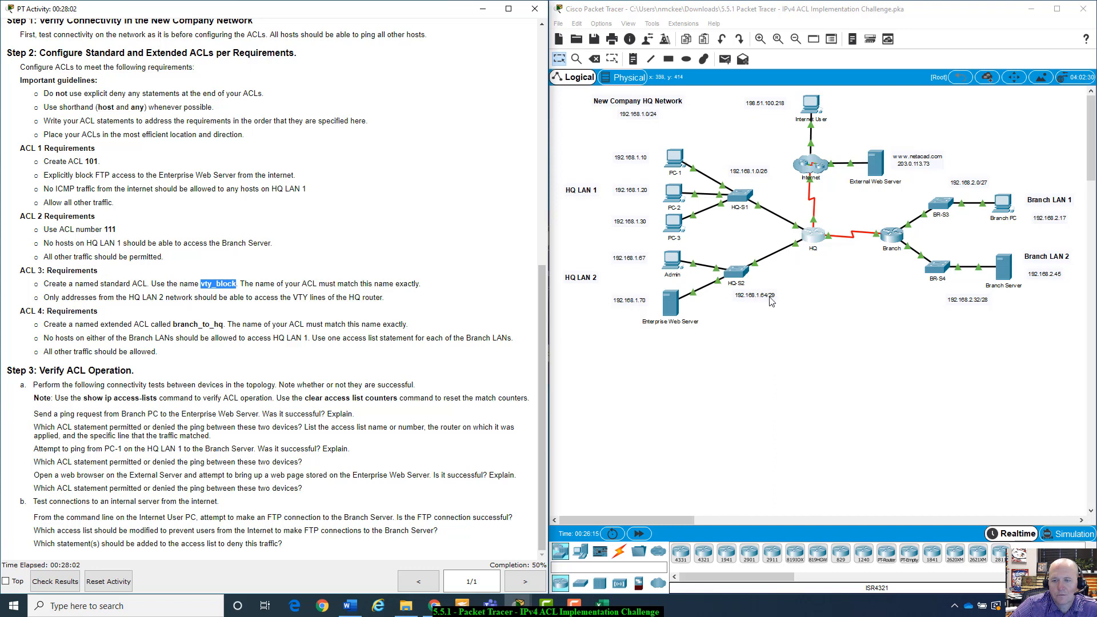
{"action": "left_click", "coordinate": [813, 243]}
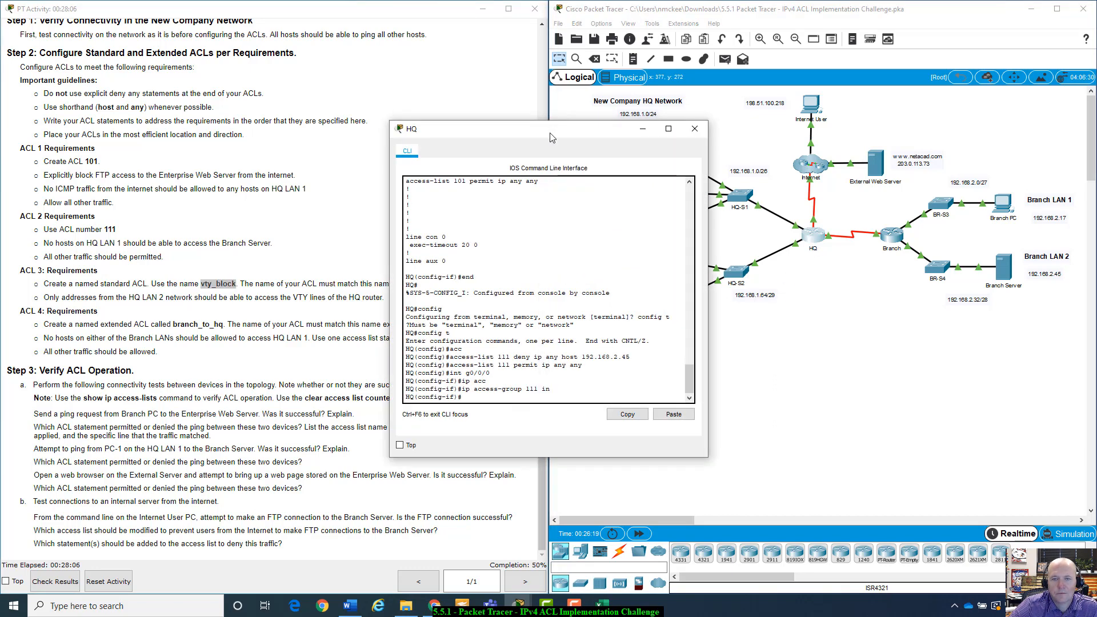
{"action": "left_click_drag", "start_coordinate": [557, 129], "coordinate": [572, 119]}
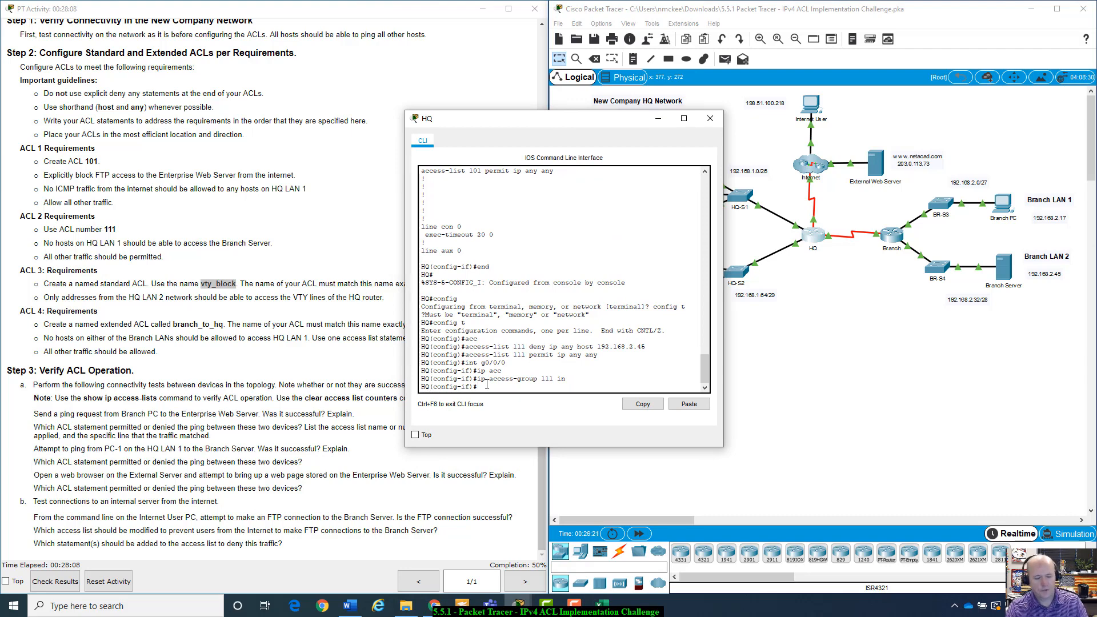
{"action": "type", "text": "exit"}
{"action": "key", "text": "Return"}
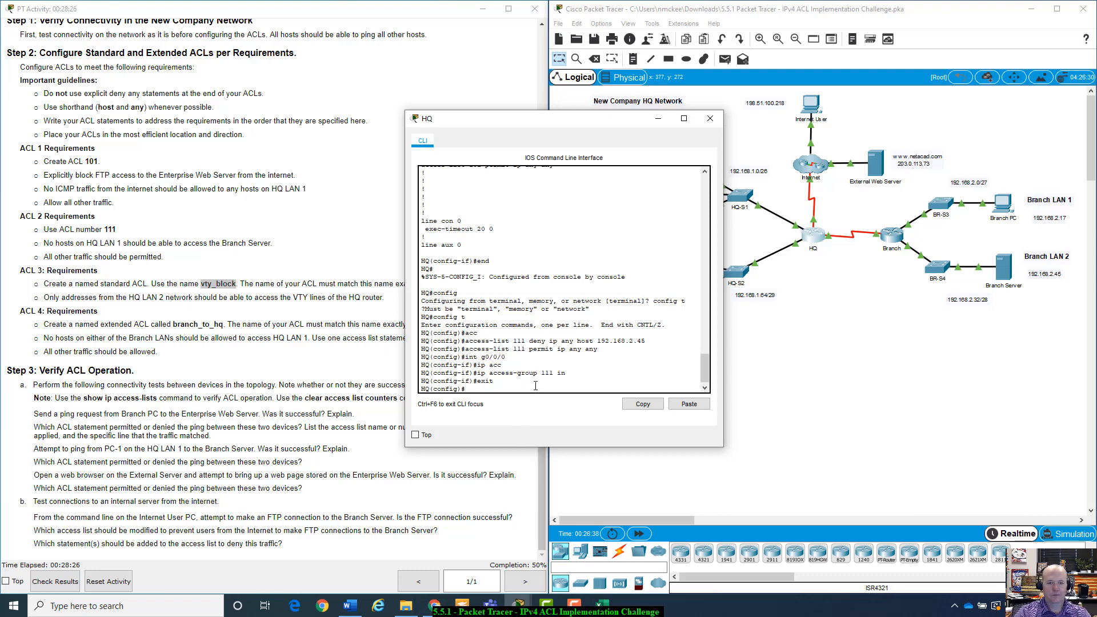
Create the named standard access list vty_block on HQ, using context help to list the ip access-list type and name options
{"action": "type", "text": "ip acc"}
{"action": "key", "text": "Tab"}
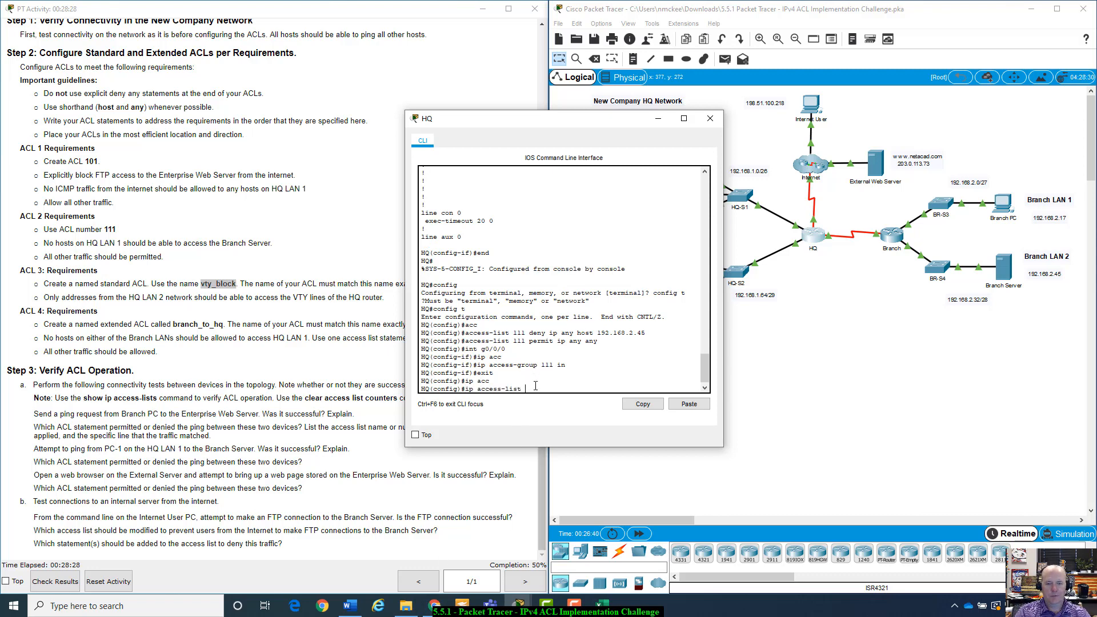
{"action": "type", "text": "?"}
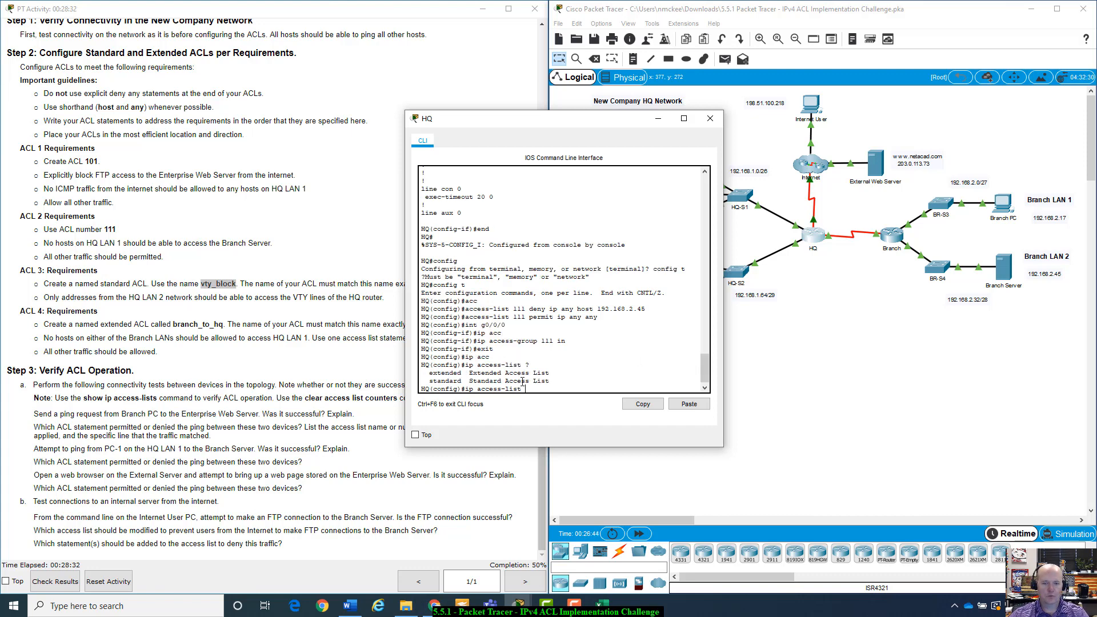
{"action": "type", "text": "ste"}
{"action": "type", "text": "n"}
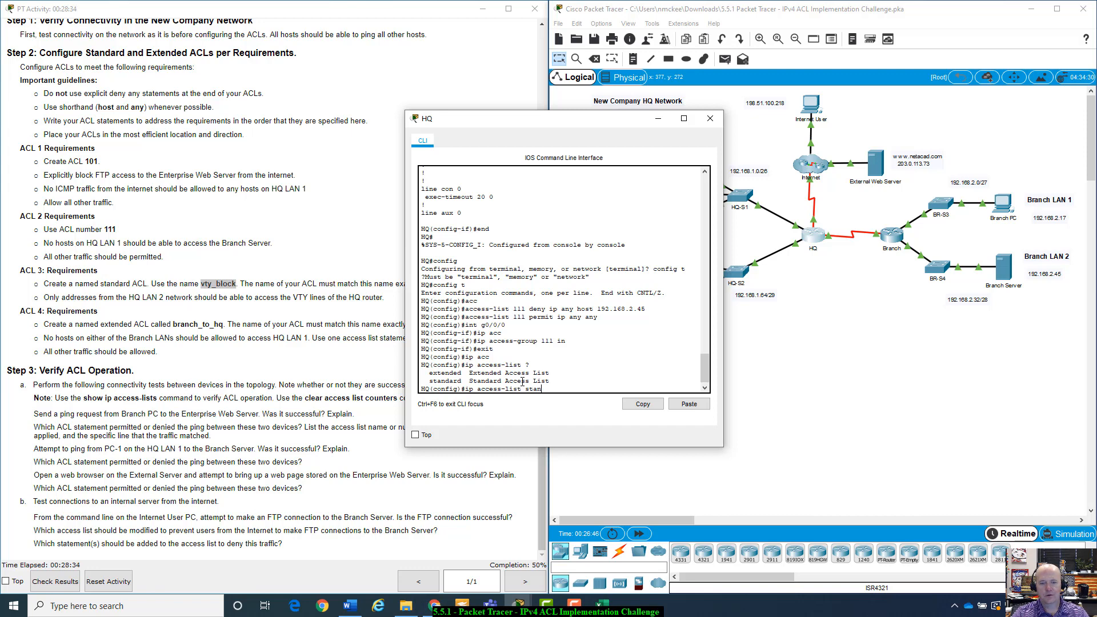
{"action": "key", "text": "Tab"}
{"action": "type", "text": "?"}
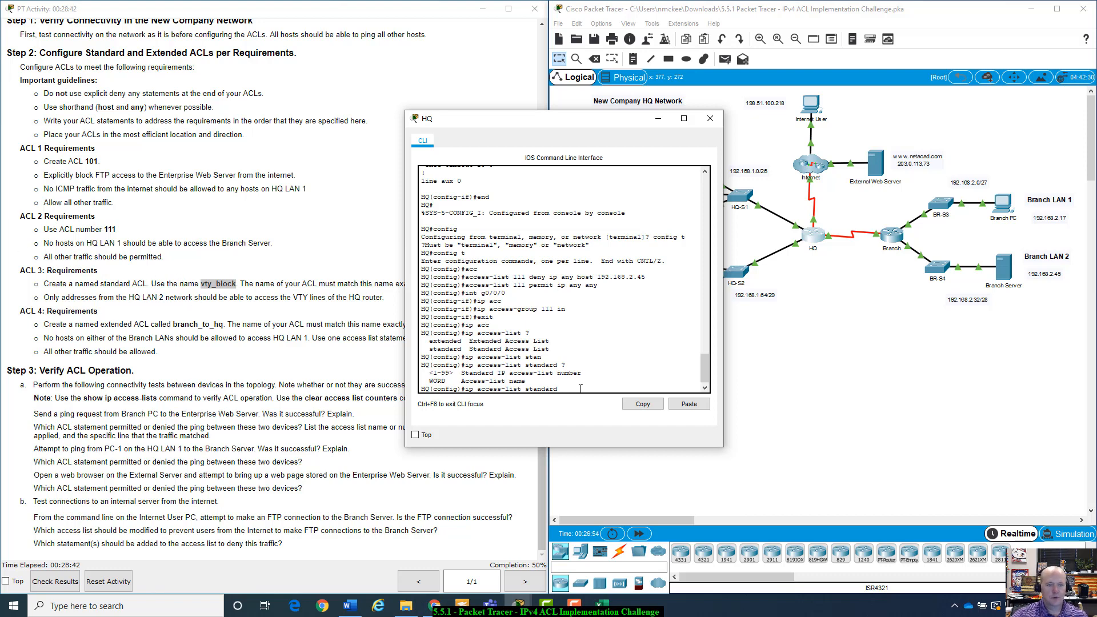
{"action": "type", "text": "vty"}
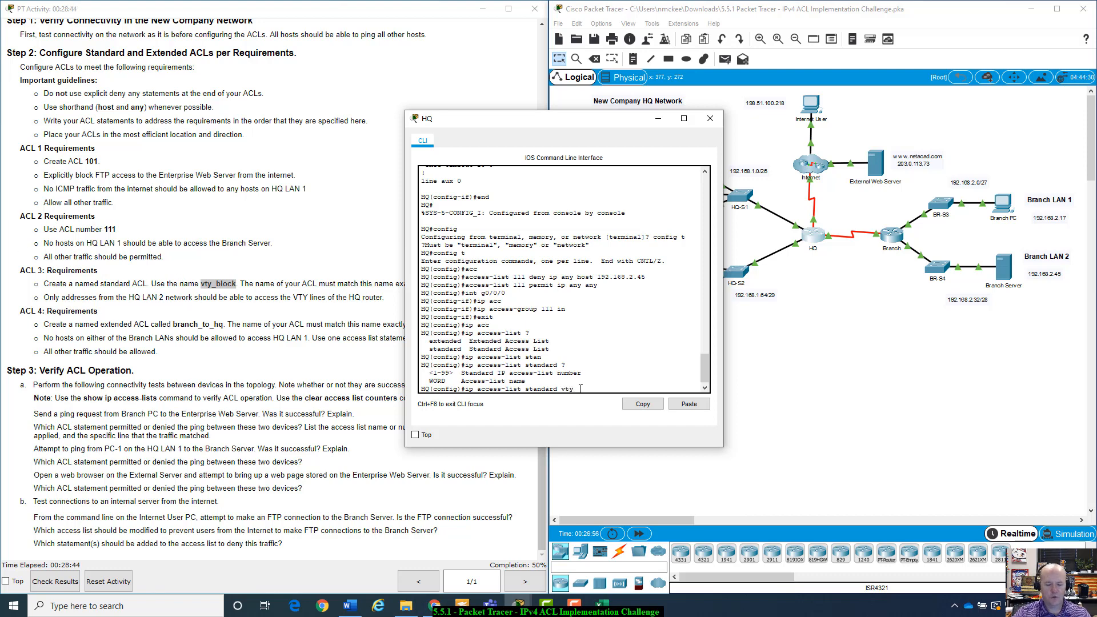
Create the standard named access list vty_block on the HQ router and begin its permit statement for network 192.168.1.64
{"action": "type", "text": "_block"}
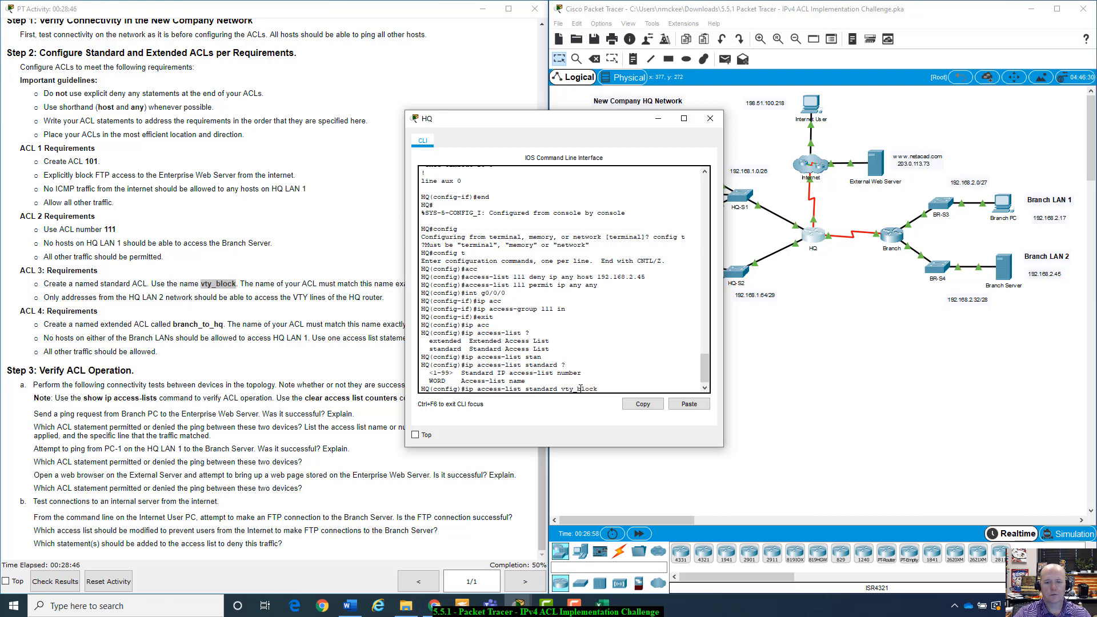
{"action": "key", "text": "Return"}
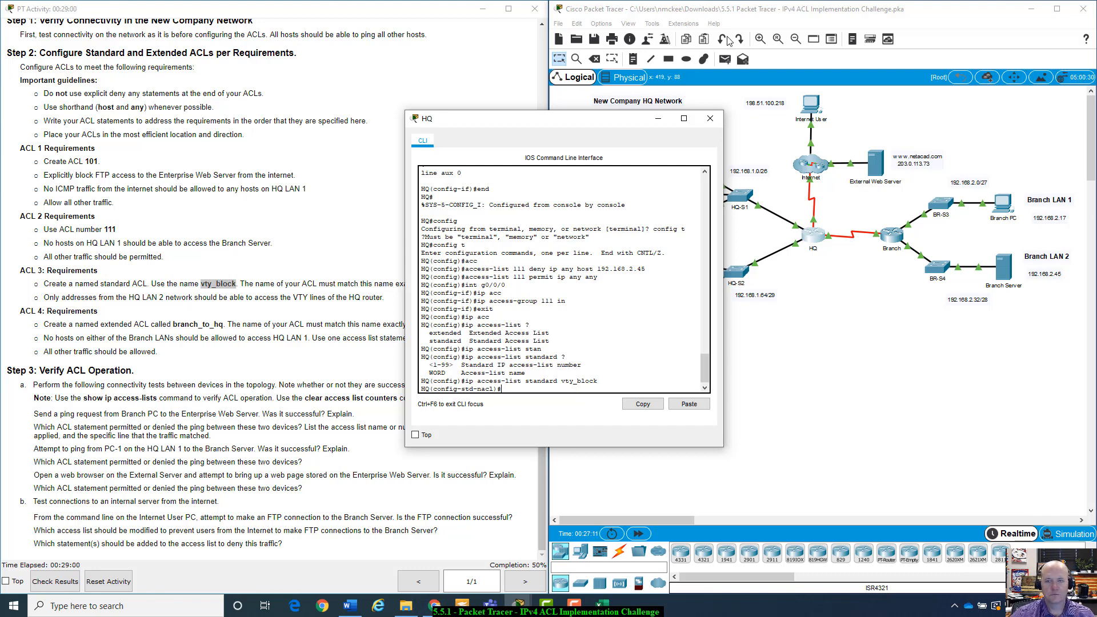
{"action": "left_click_drag", "start_coordinate": [475, 121], "coordinate": [651, 344]}
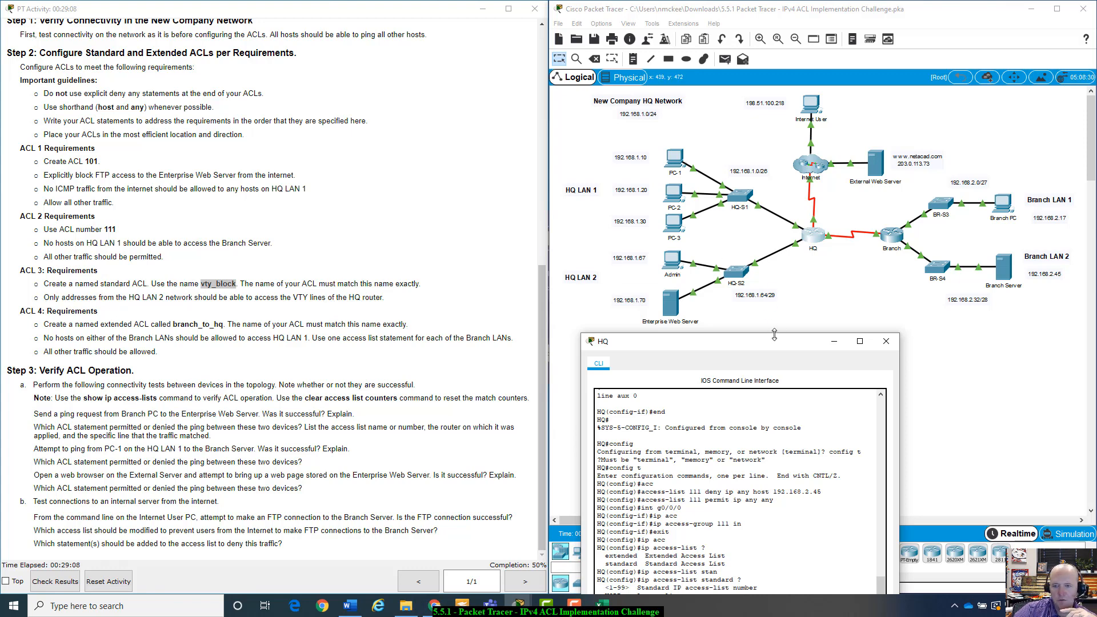
{"action": "left_click_drag", "start_coordinate": [776, 342], "coordinate": [773, 311]}
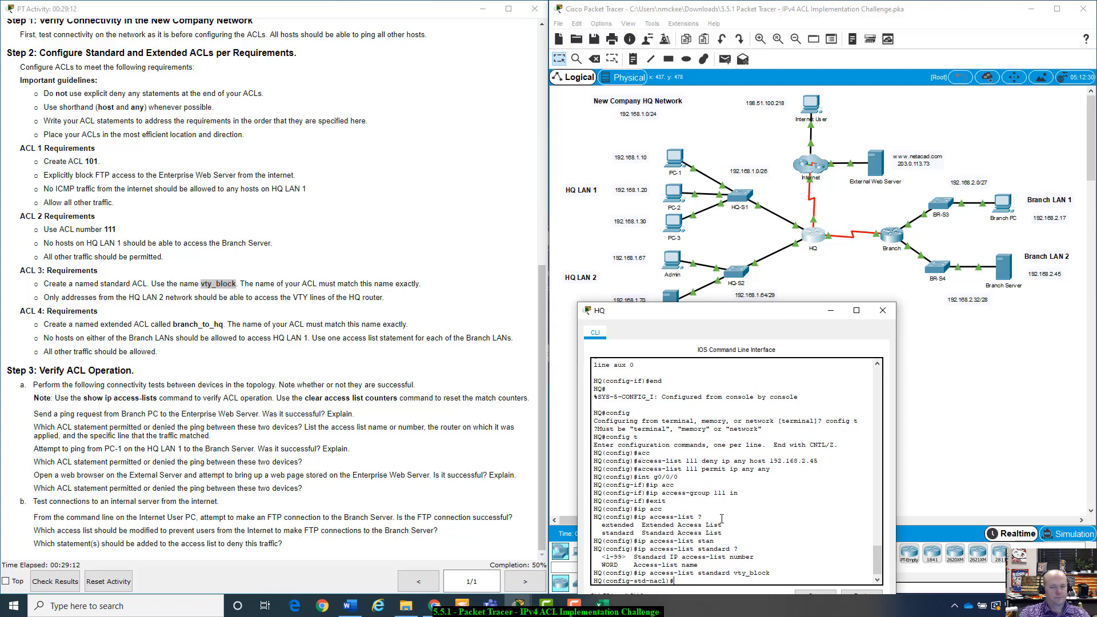
{"action": "type", "text": "permit"}
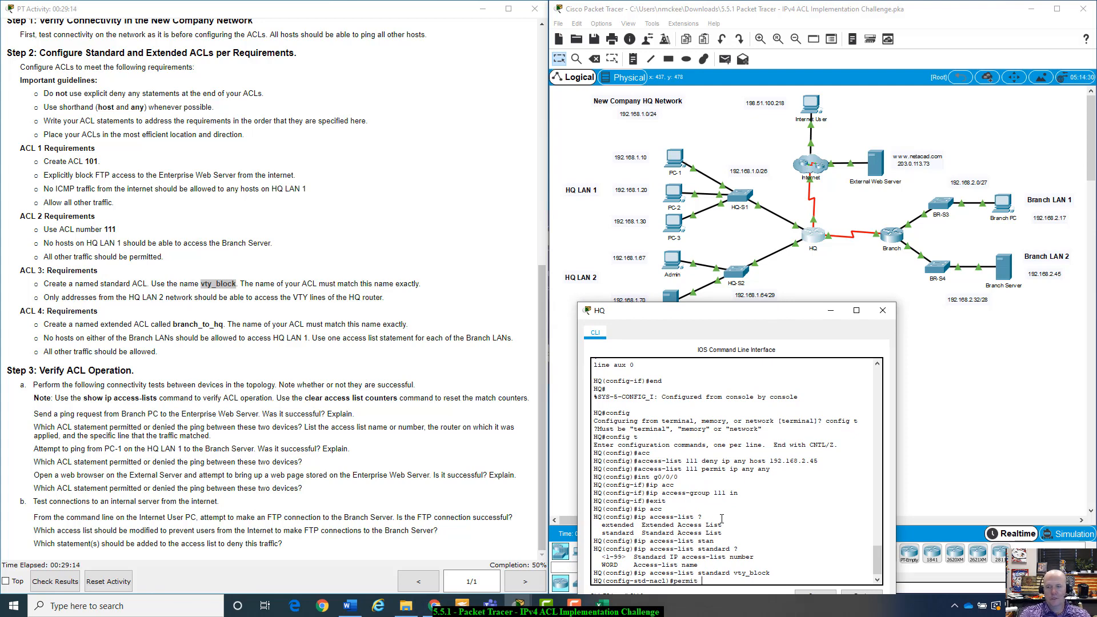
{"action": "type", "text": " 192.1"}
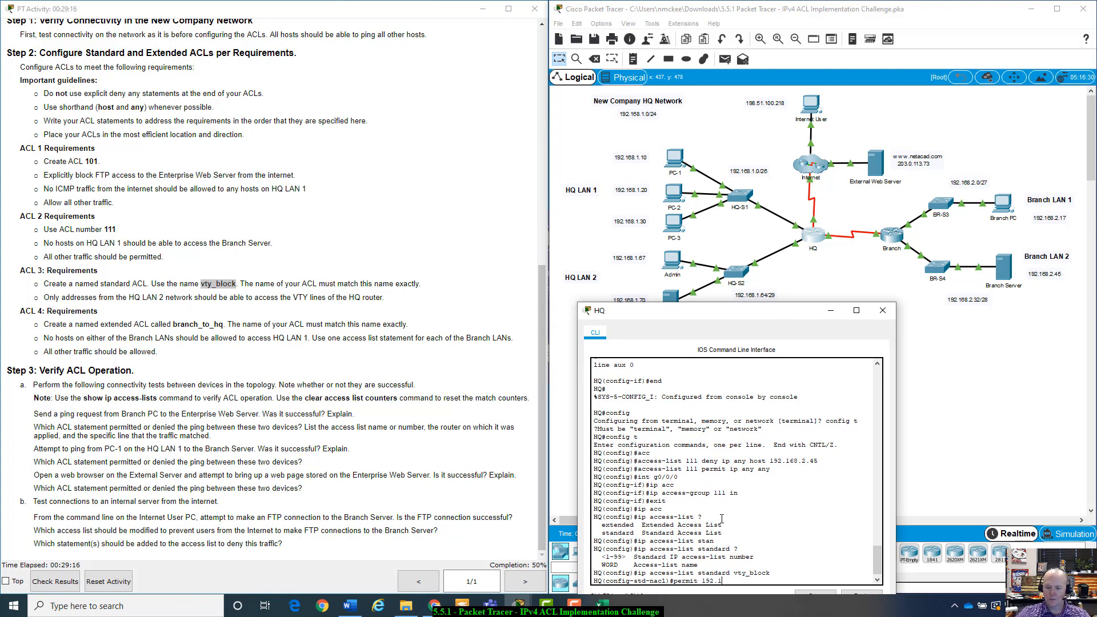
{"action": "type", "text": "68.1.64"}
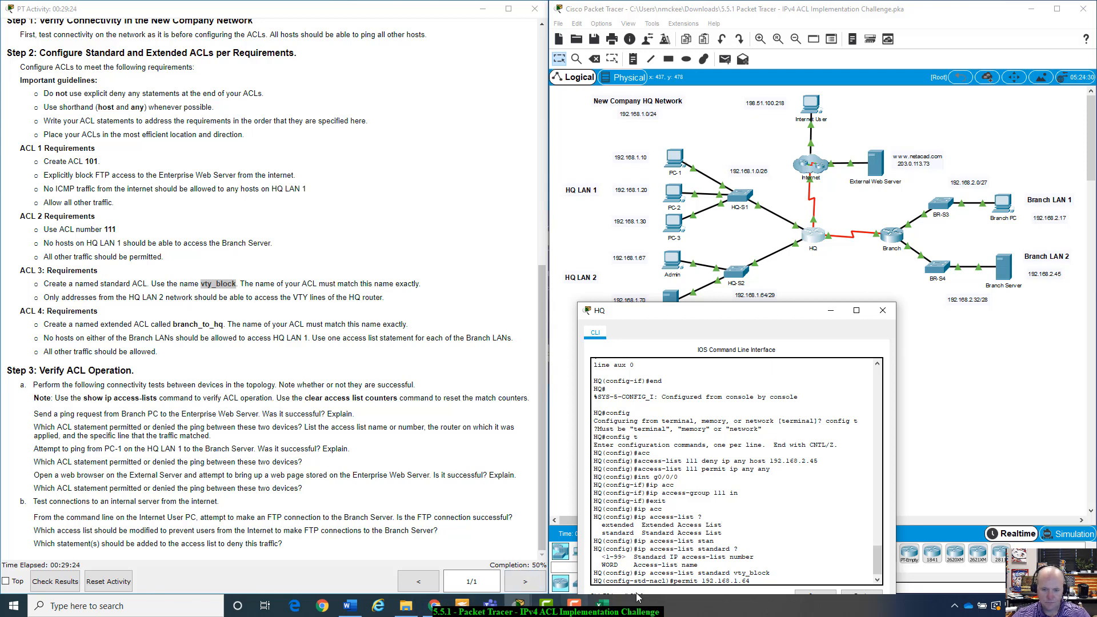
Switch to the Excel subnet table and look up the wildcard value matching the /29 mask
{"action": "left_click", "coordinate": [600, 606]}
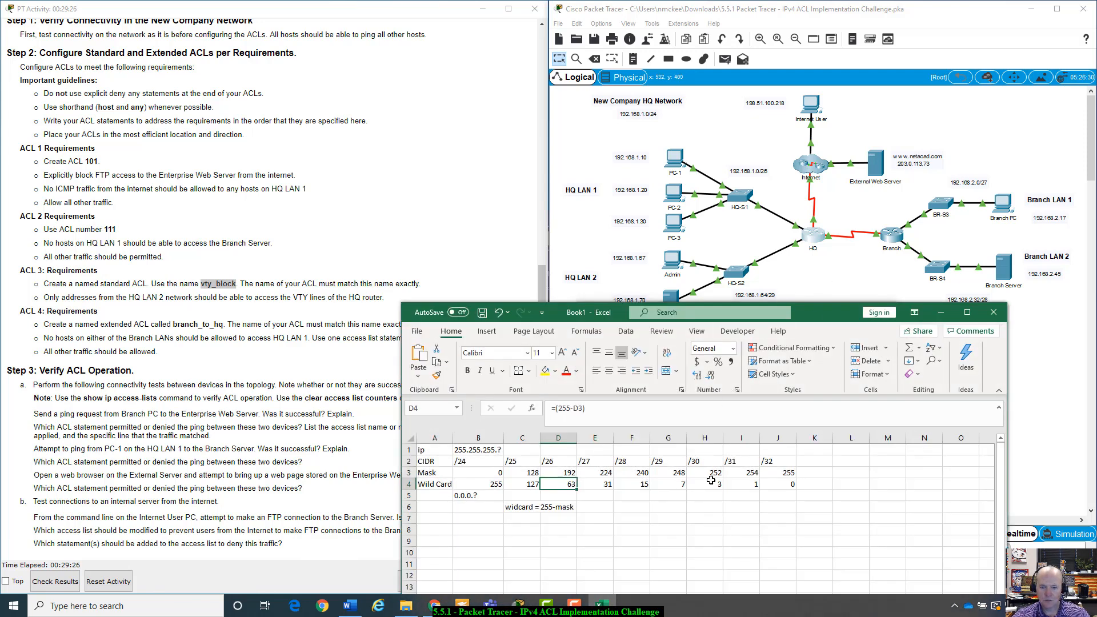
{"action": "left_click", "coordinate": [671, 487]}
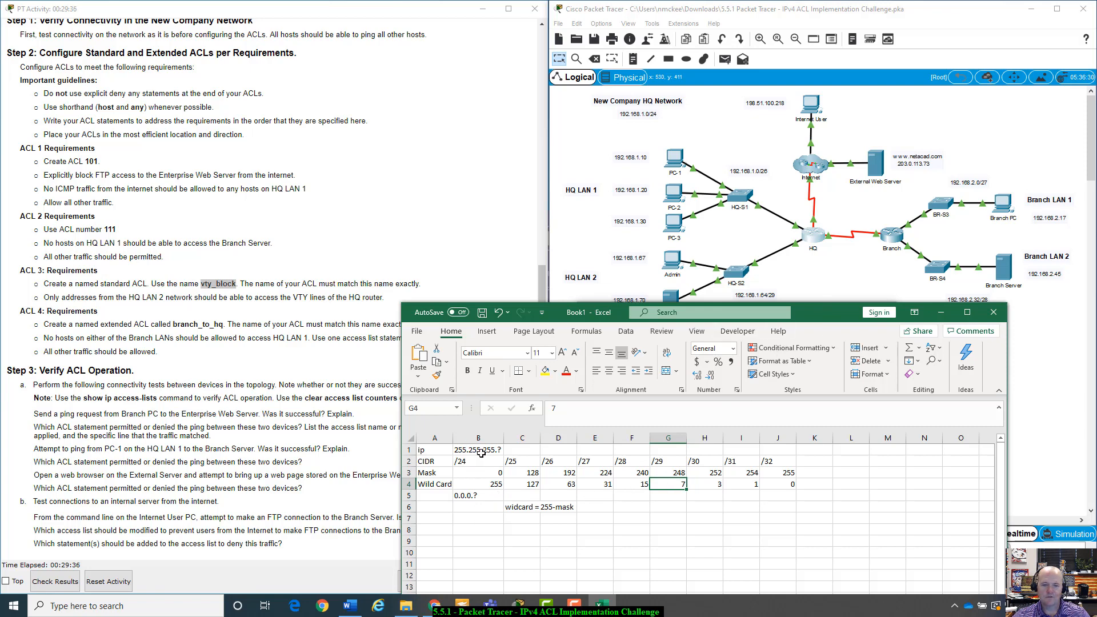
{"action": "left_click", "coordinate": [679, 470]}
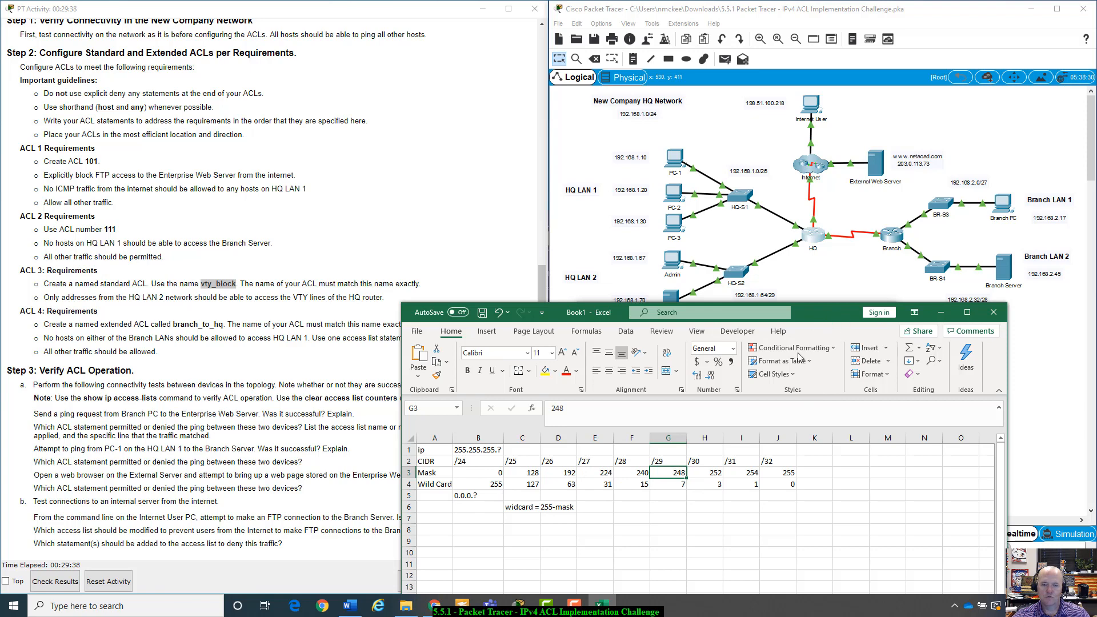
{"action": "left_click_drag", "start_coordinate": [807, 313], "coordinate": [798, 317]}
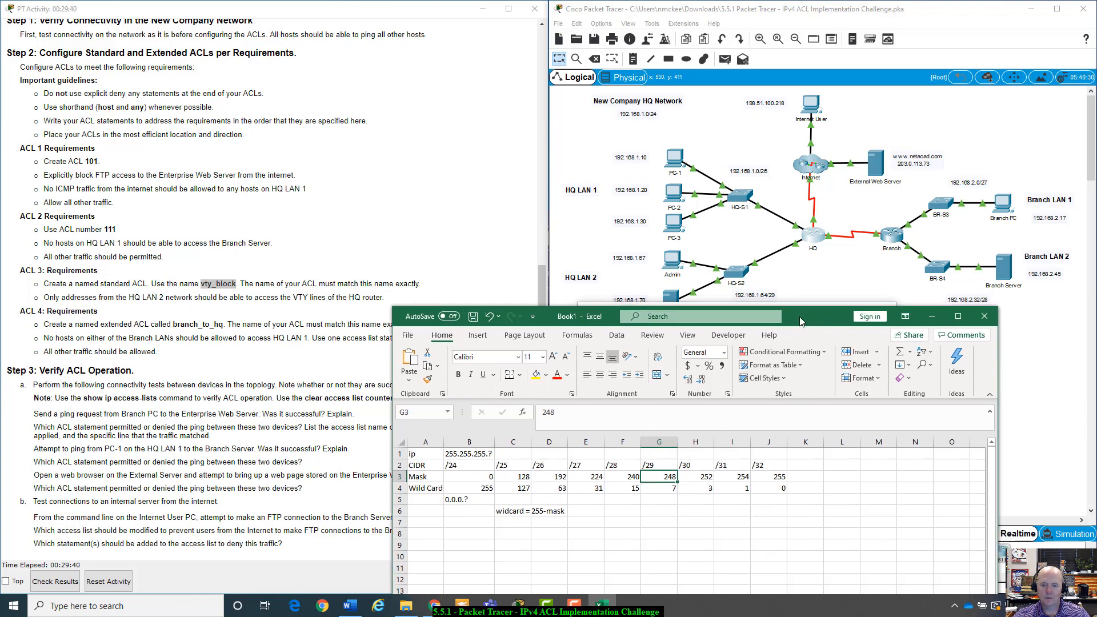
{"action": "left_click", "coordinate": [666, 490]}
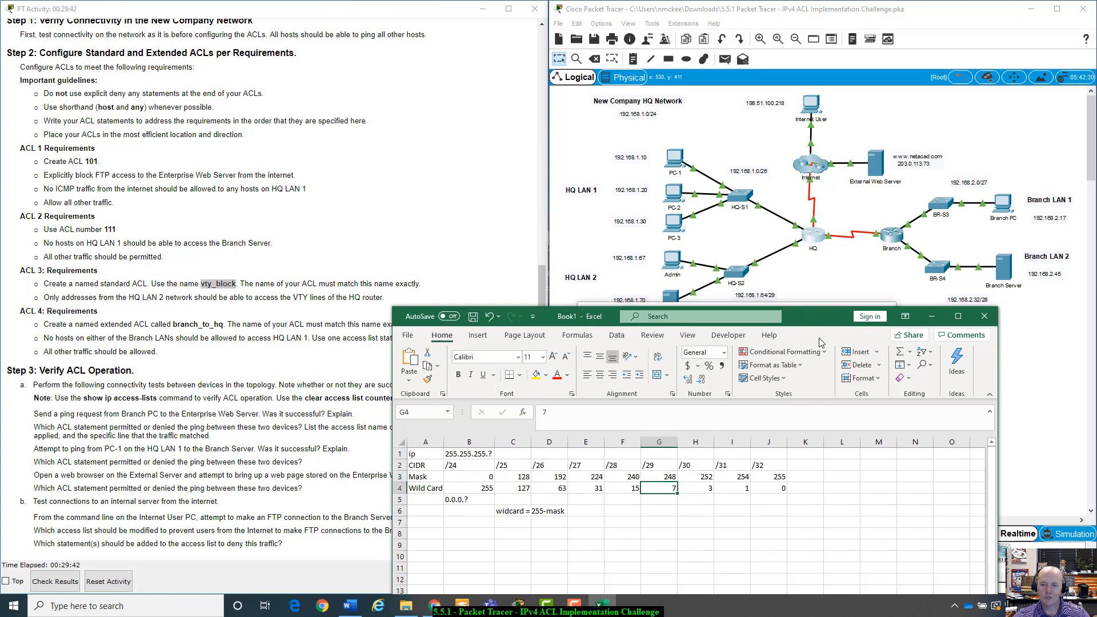
{"action": "left_click_drag", "start_coordinate": [816, 317], "coordinate": [791, 342]}
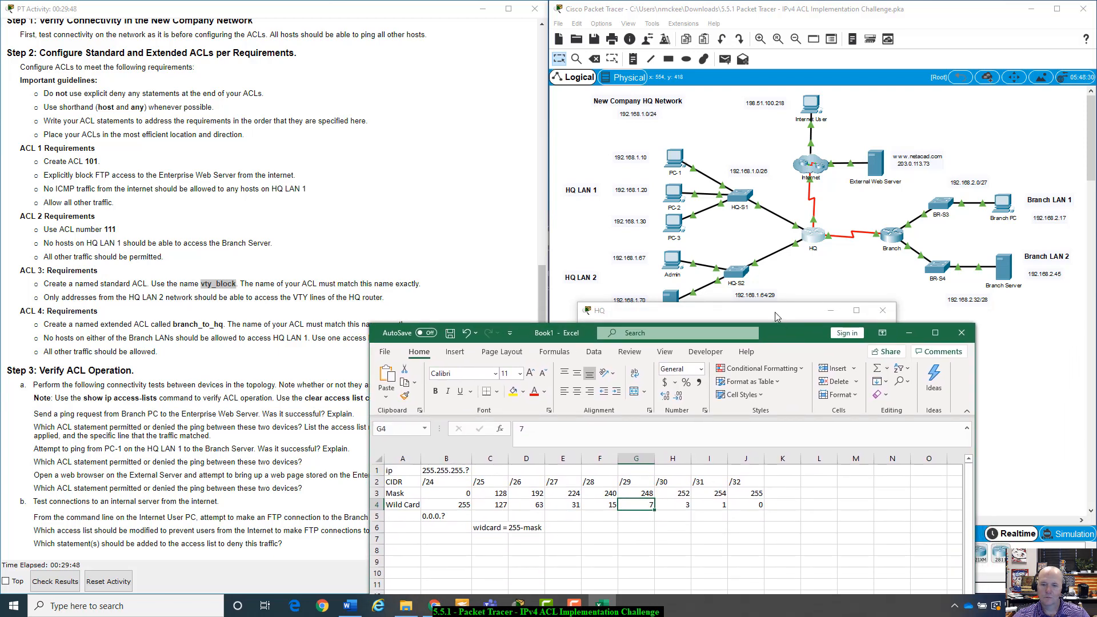
Return to the HQ command line in Packet Tracer and complete the permit statement with wildcard mask 0.0.0.7
{"action": "left_click", "coordinate": [774, 312]}
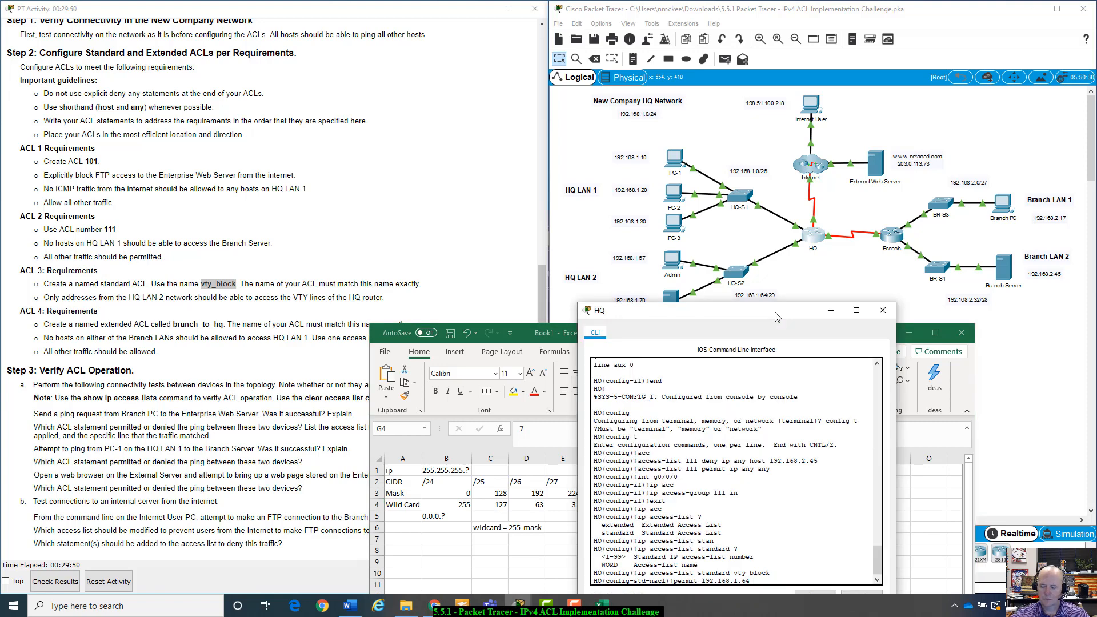
{"action": "type", "text": "0.0.0"}
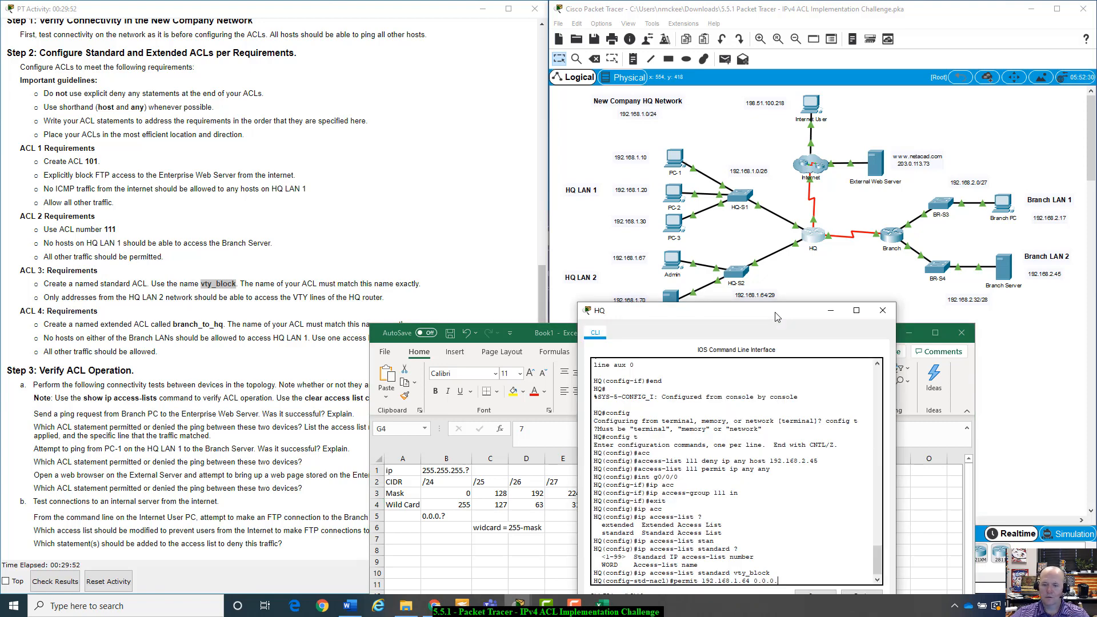
{"action": "type", "text": ".7"}
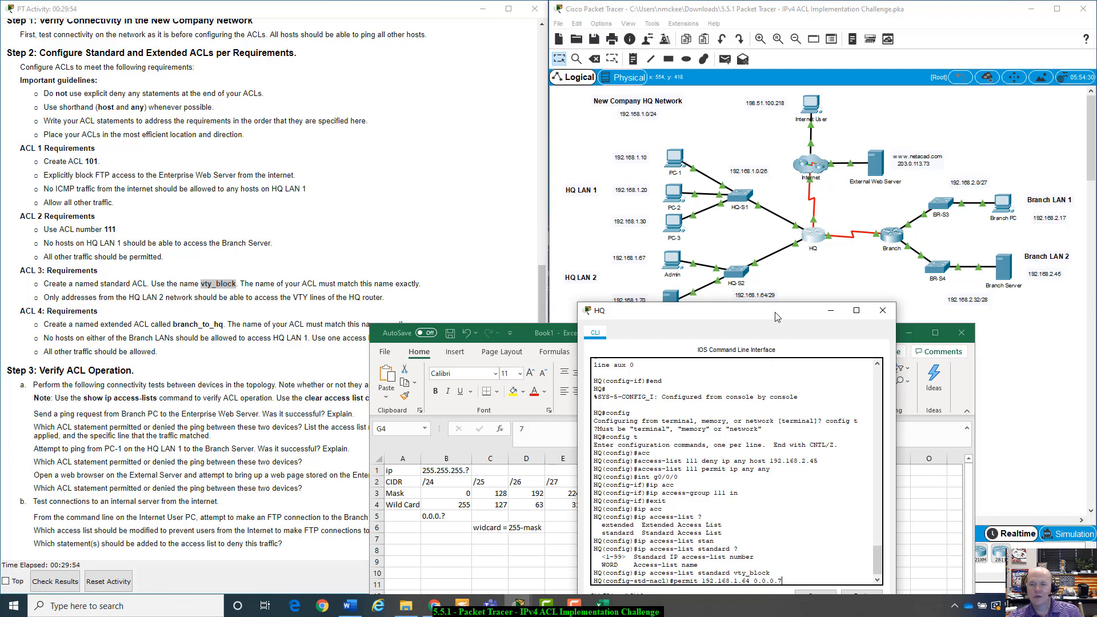
{"action": "left_click_drag", "start_coordinate": [775, 317], "coordinate": [903, 48]}
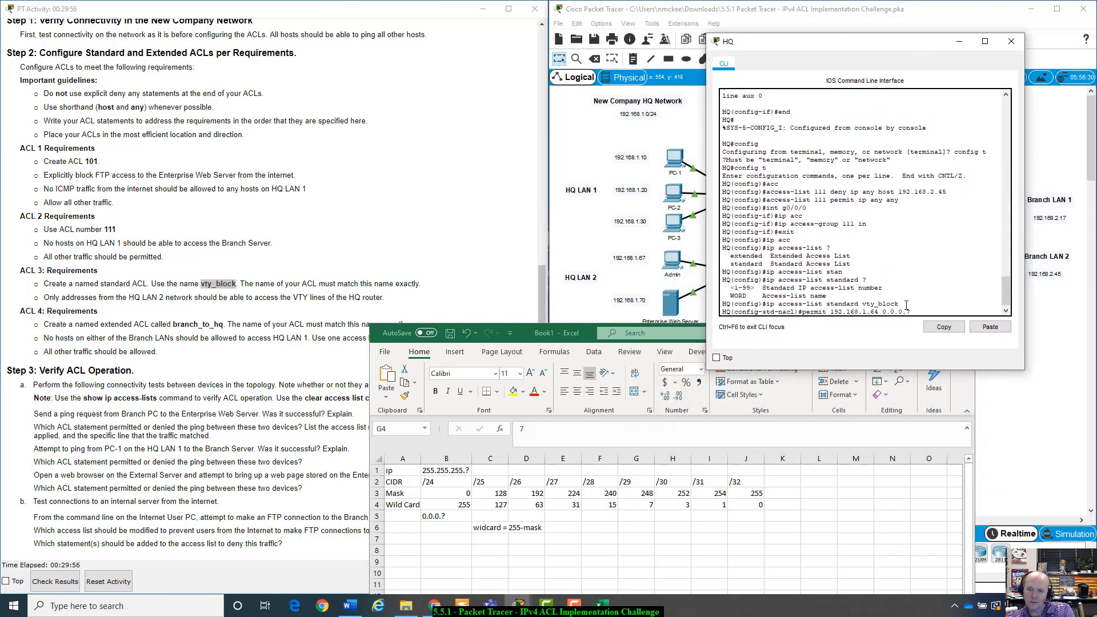
{"action": "left_click_drag", "start_coordinate": [911, 312], "coordinate": [906, 312]}
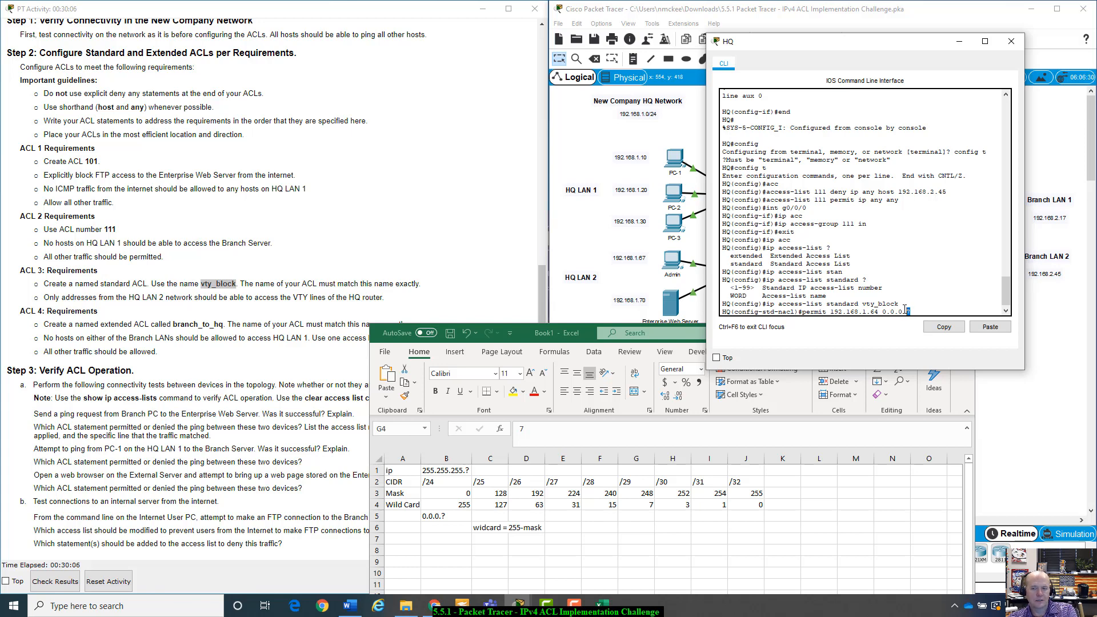
{"action": "left_click", "coordinate": [876, 312]}
{"action": "double_click", "coordinate": [874, 312]}
{"action": "left_click_drag", "start_coordinate": [887, 45], "coordinate": [918, 52]}
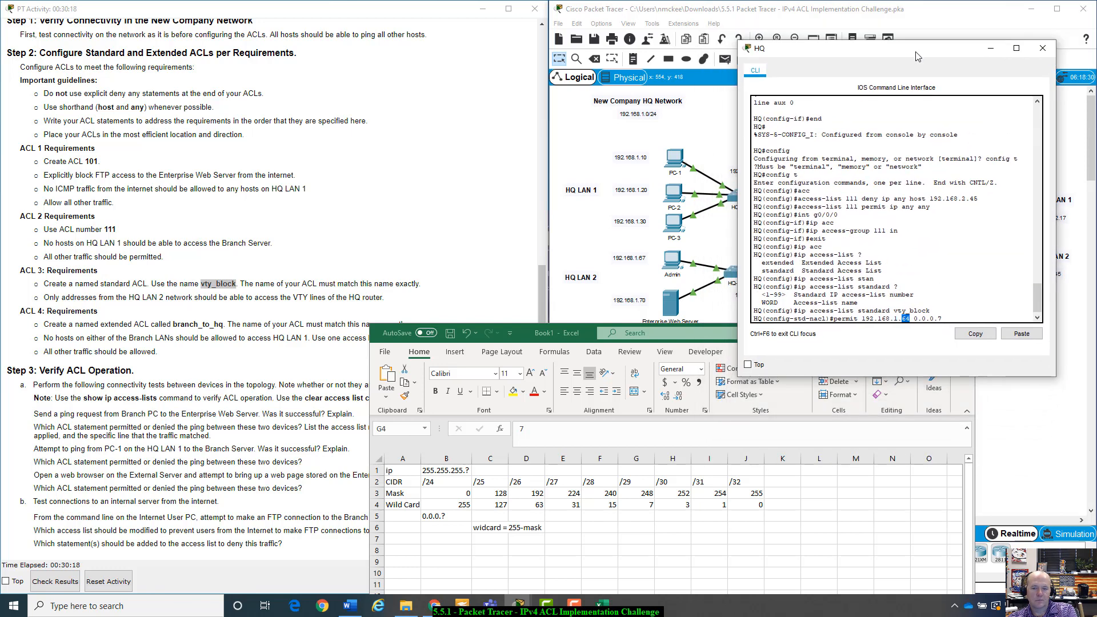
{"action": "left_click", "coordinate": [945, 316]}
{"action": "left_click_drag", "start_coordinate": [942, 319], "coordinate": [913, 319]}
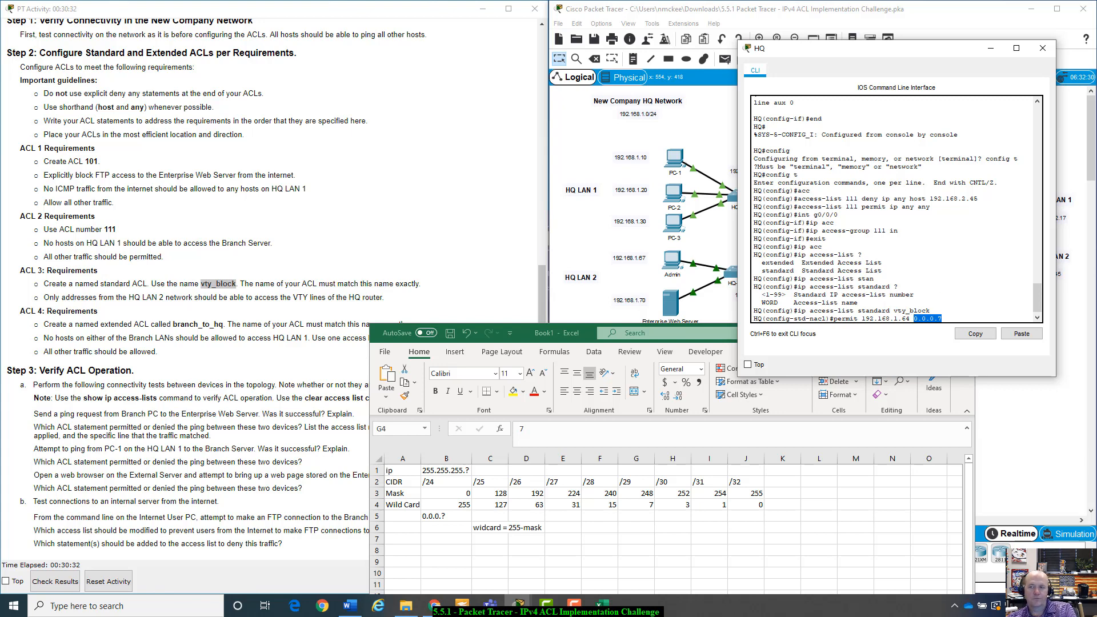
{"action": "left_click", "coordinate": [952, 316]}
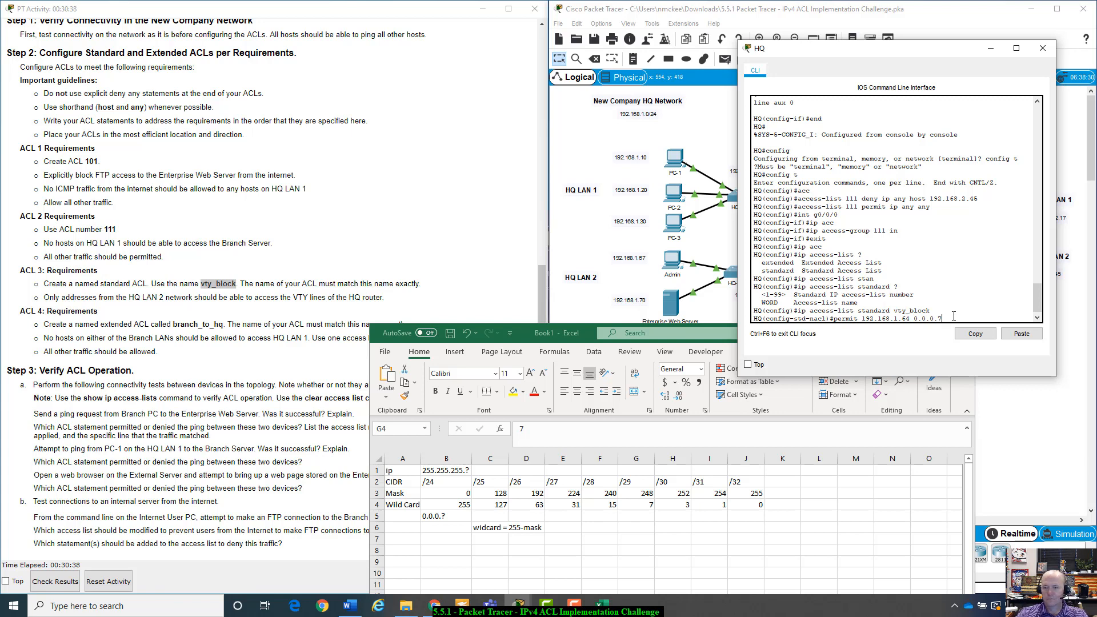
{"action": "key", "text": "Return"}
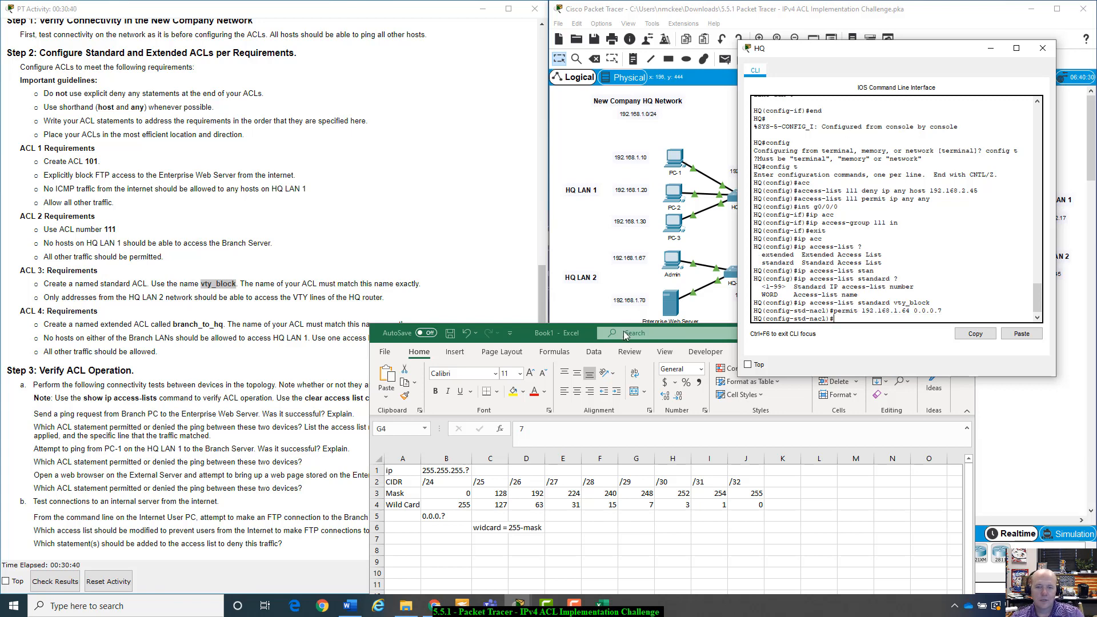
Rearrange the Excel and HQ windows to check the topology and instructions, and review the entered vty_block commands
{"action": "left_click", "coordinate": [520, 331]}
{"action": "left_click_drag", "start_coordinate": [519, 330], "coordinate": [743, 383]}
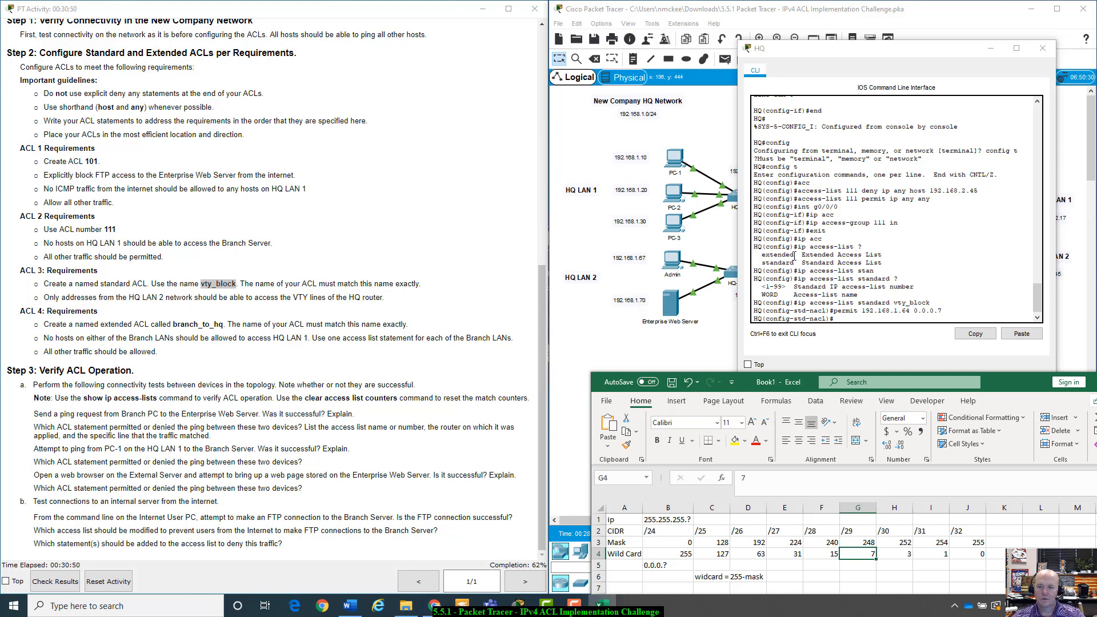
{"action": "left_click", "coordinate": [852, 318]}
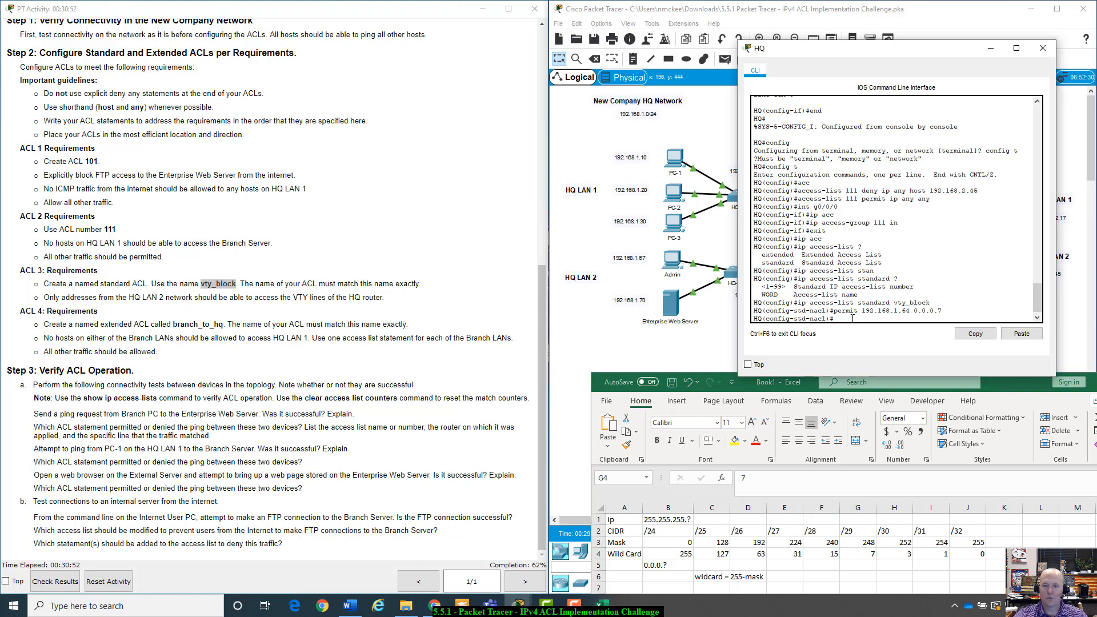
{"action": "left_click_drag", "start_coordinate": [914, 50], "coordinate": [421, 131]}
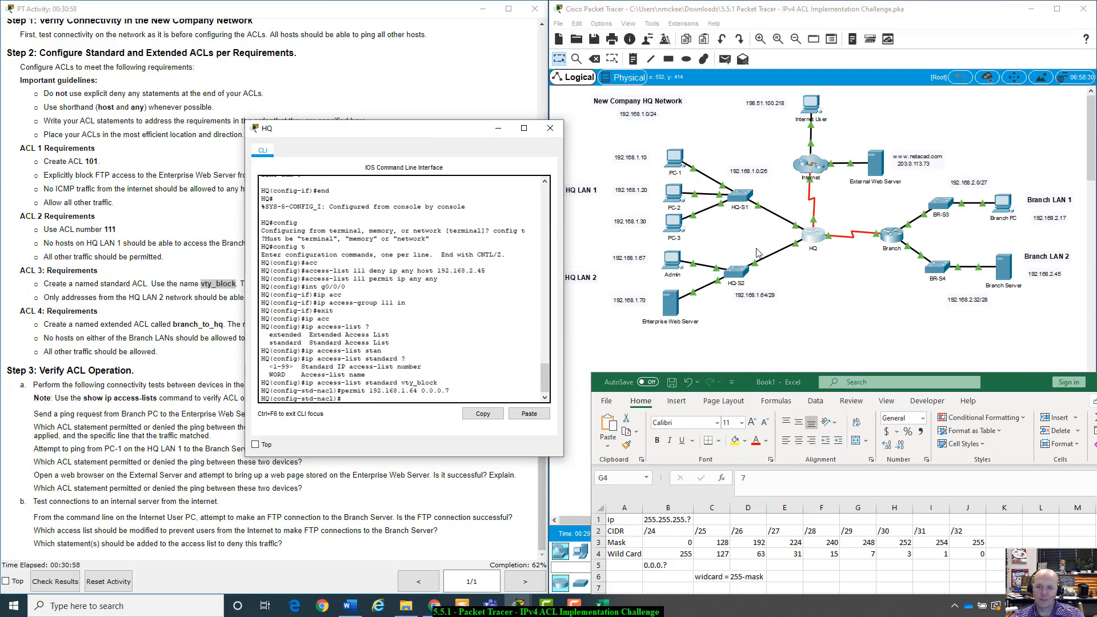
{"action": "left_click_drag", "start_coordinate": [366, 135], "coordinate": [769, 133]}
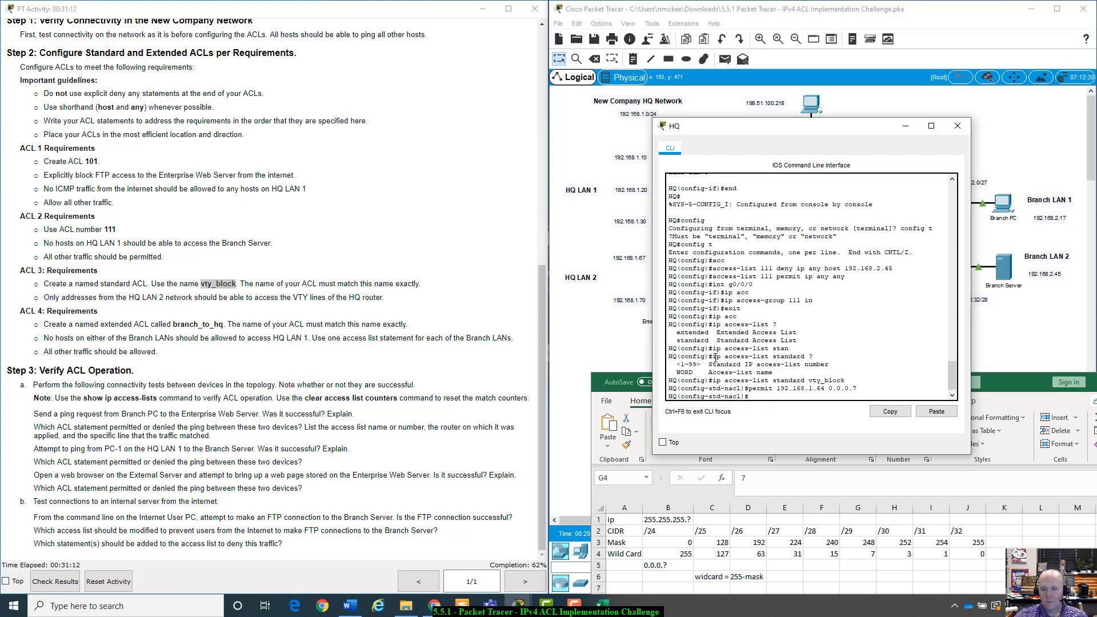
{"action": "left_click_drag", "start_coordinate": [712, 380], "coordinate": [867, 387]}
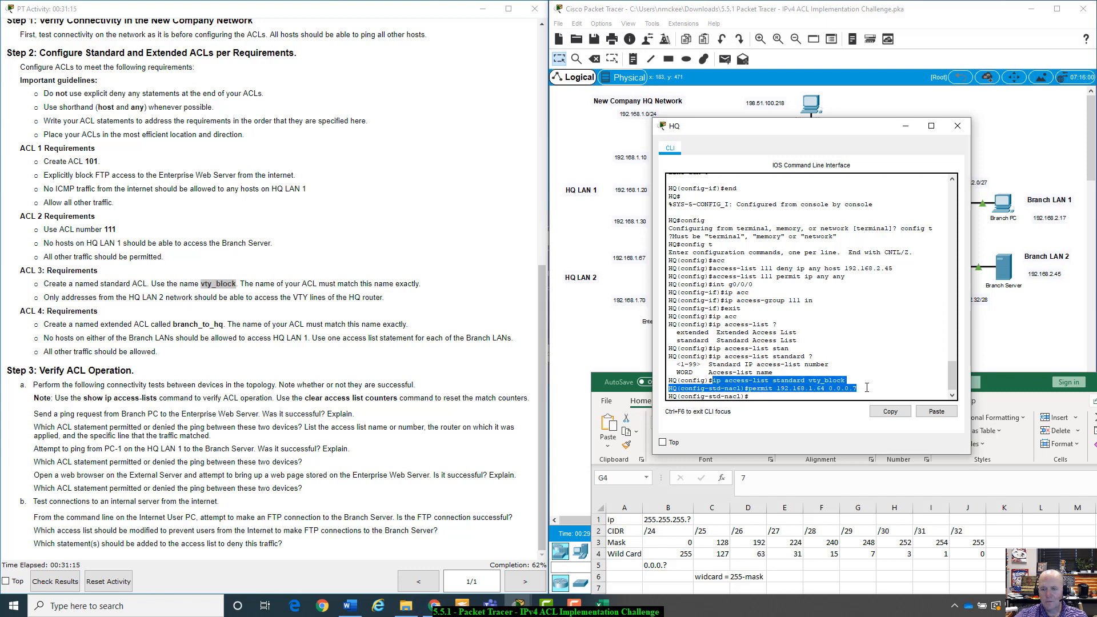
{"action": "left_click", "coordinate": [816, 398]}
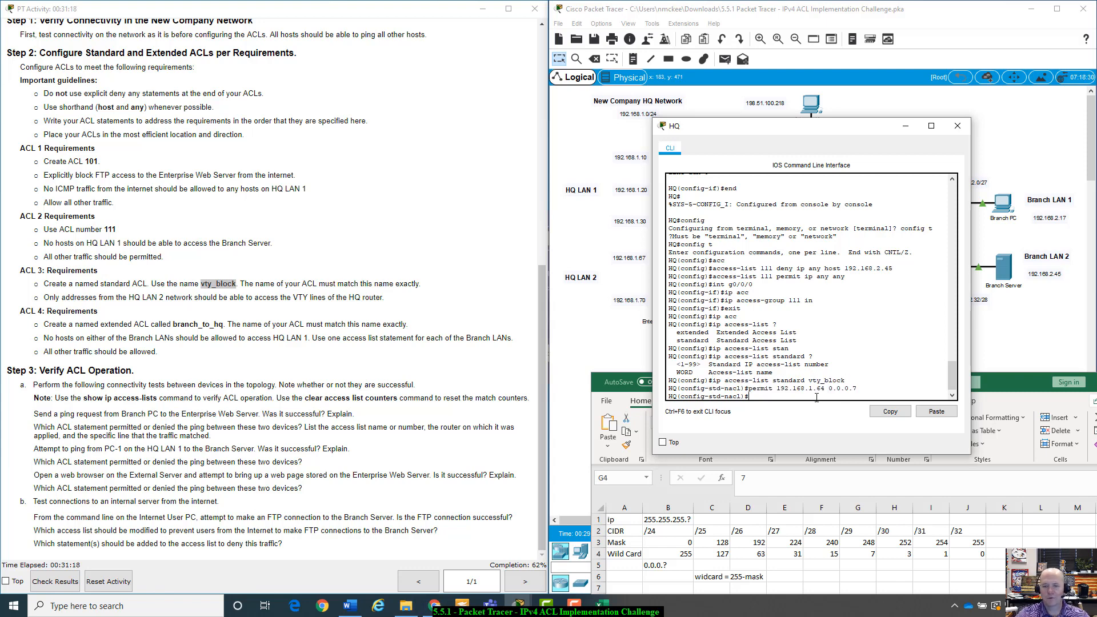
Exit the access list configuration and enter line configuration for vty 0 4 on HQ
{"action": "type", "text": "exit"}
{"action": "key", "text": "Return"}
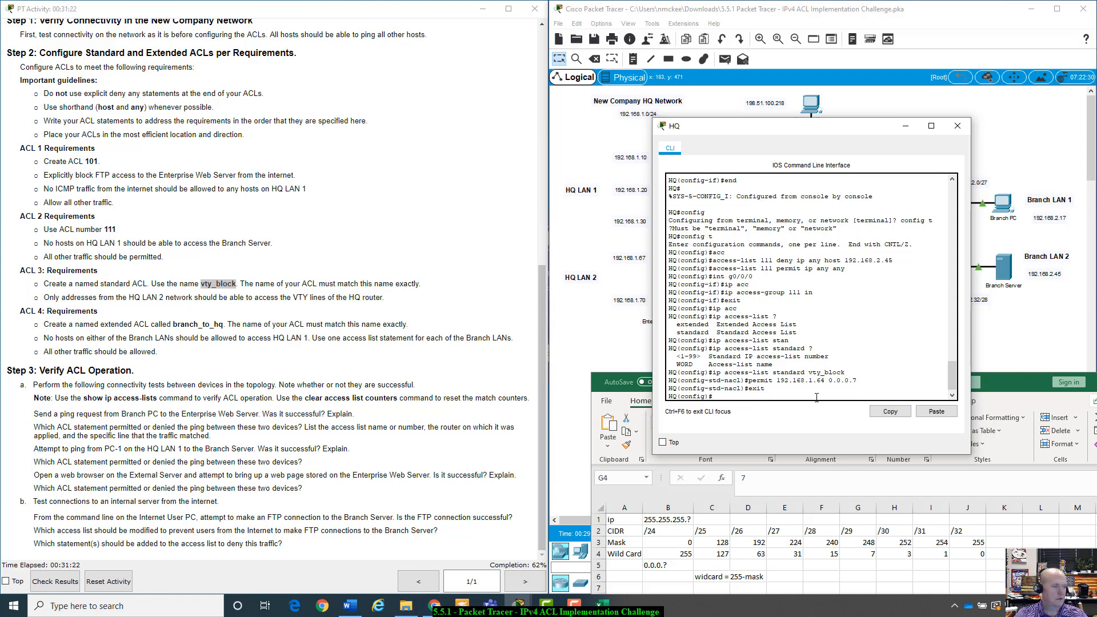
{"action": "type", "text": "ln"}
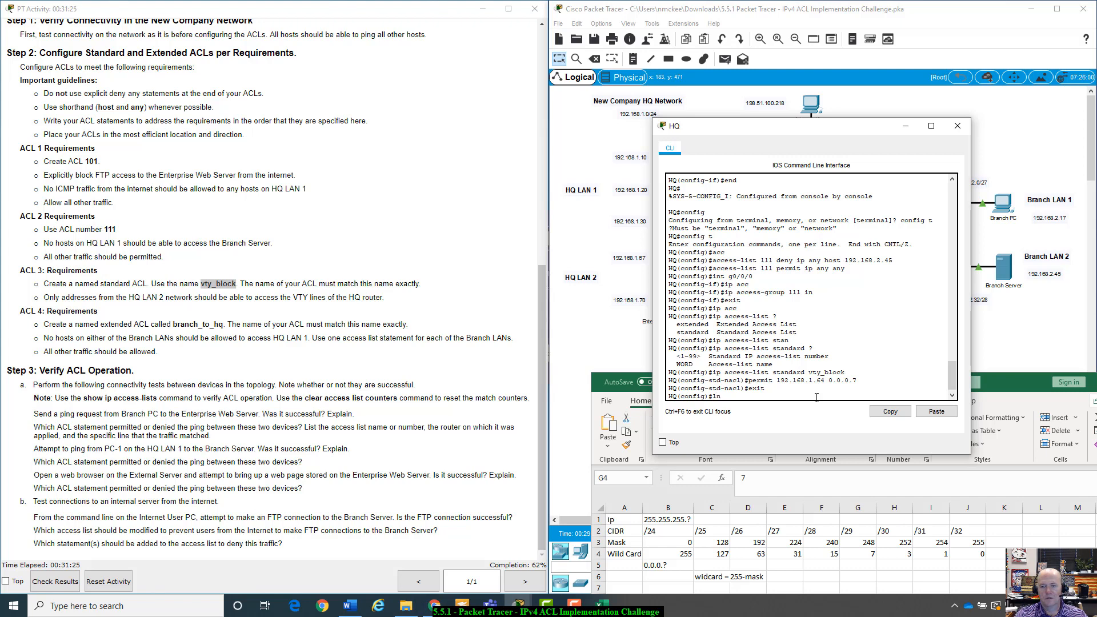
{"action": "key", "text": "BackSpace"}
{"action": "type", "text": "in"}
{"action": "key", "text": "Tab"}
{"action": "type", "text": "vt"}
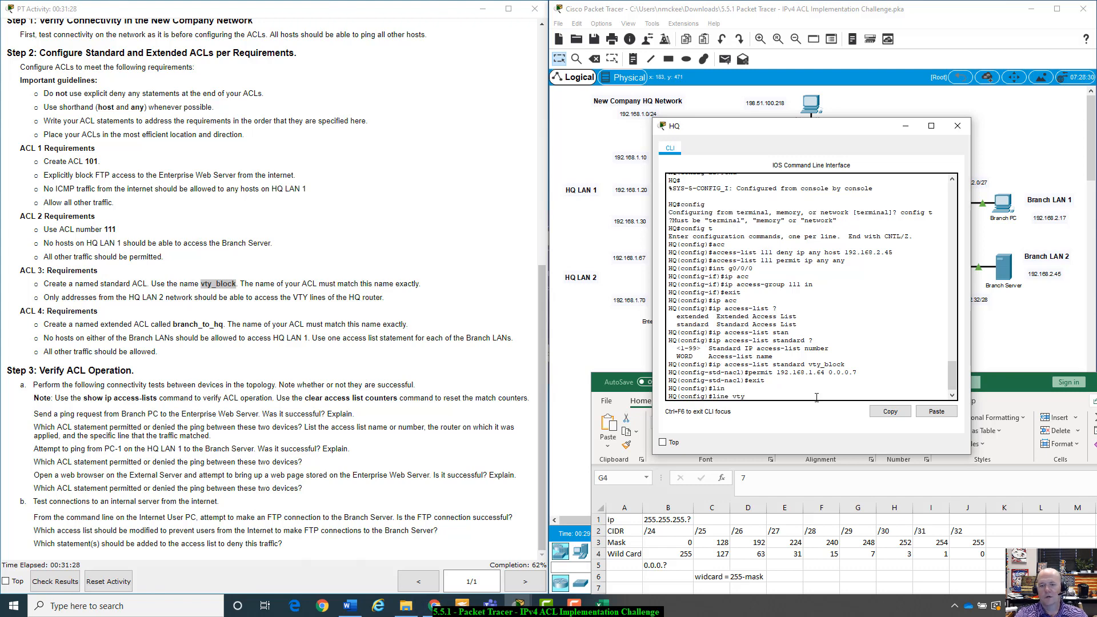
{"action": "type", "text": "y 0 4"}
{"action": "key", "text": "Return"}
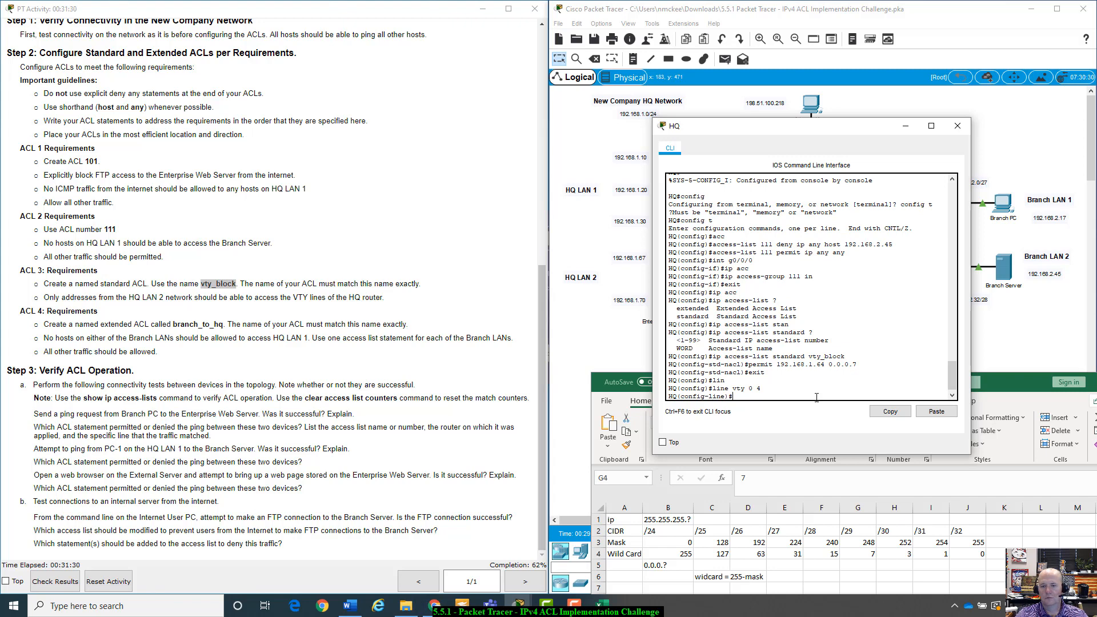
Start the access-class command in HQ's VTY line configuration and list the arguments it accepts
{"action": "type", "text": "acc"}
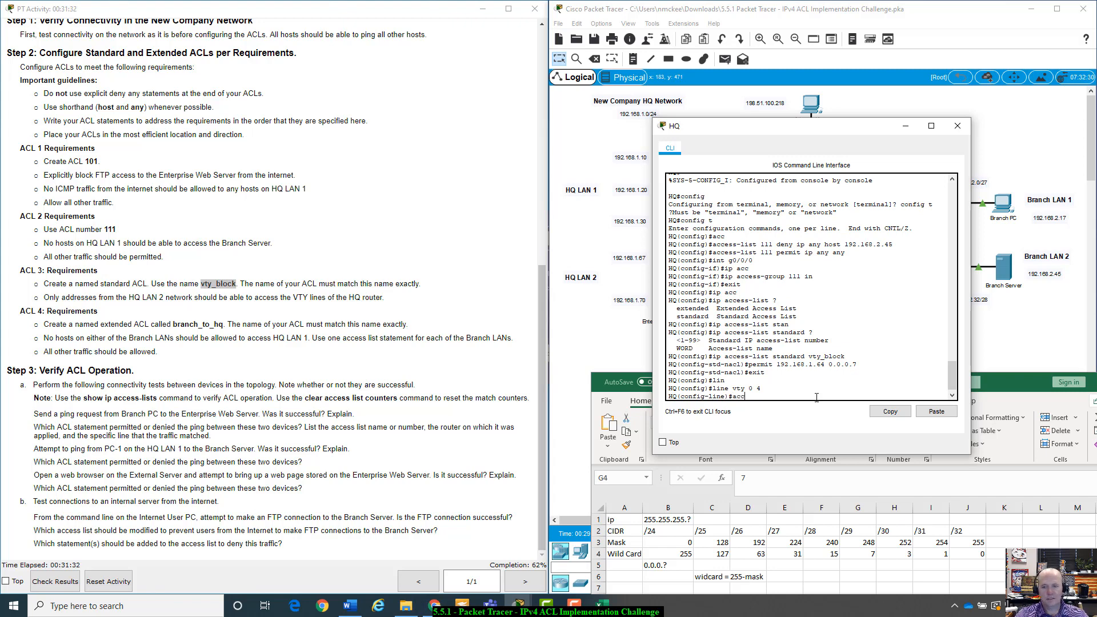
{"action": "key", "text": "Tab"}
{"action": "type", "text": "ess"}
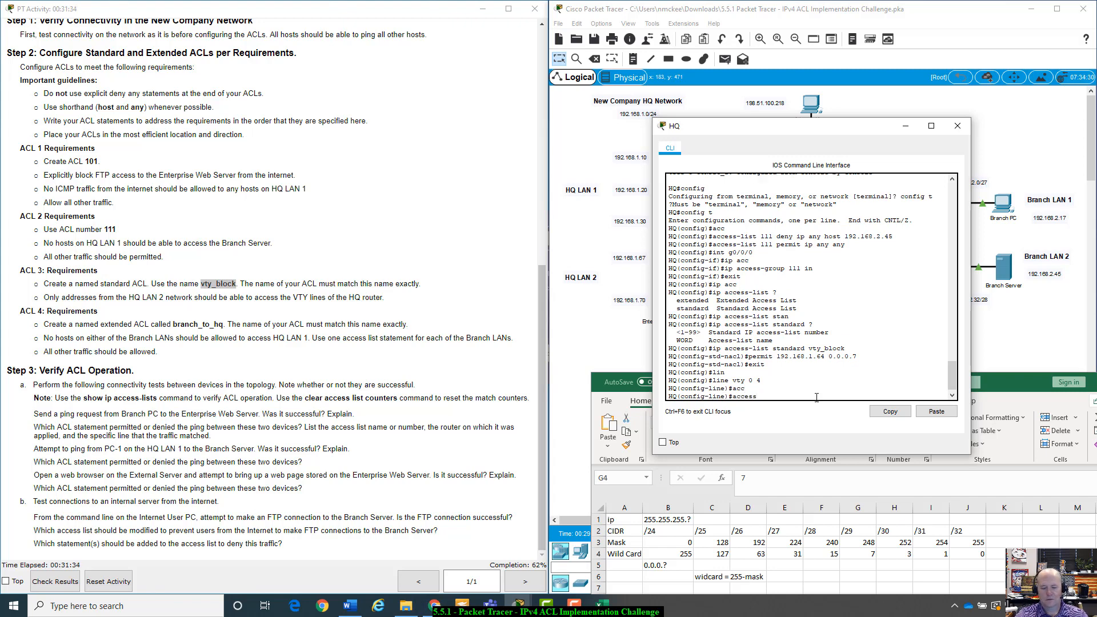
{"action": "type", "text": "-"}
{"action": "key", "text": "Tab"}
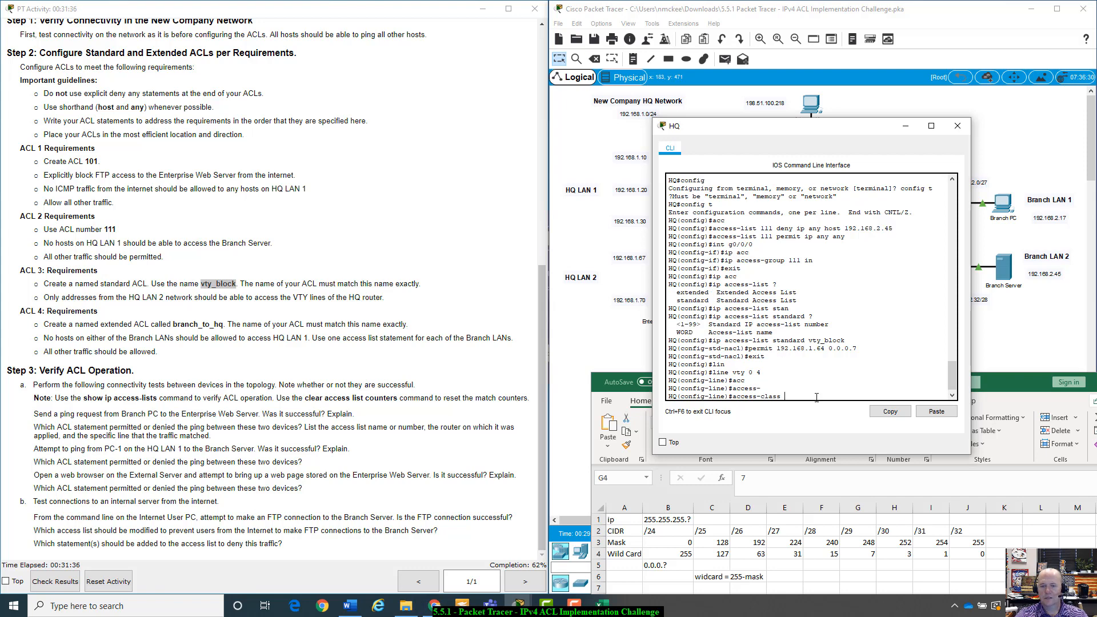
{"action": "type", "text": "?"}
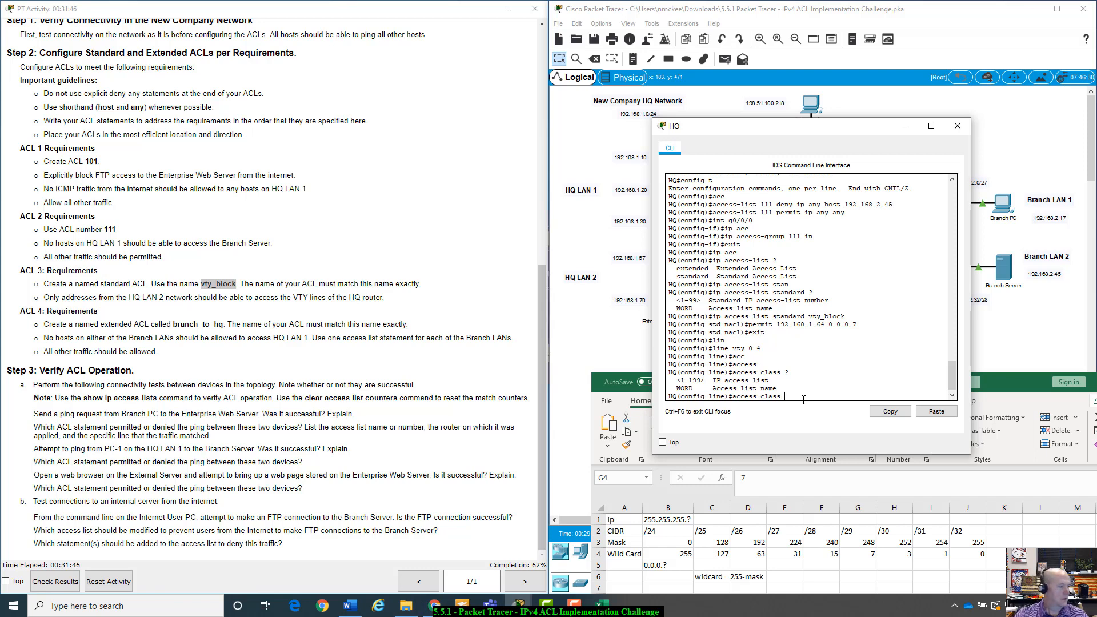
Try to apply vty_block to HQ's VTY lines using access-class without a direction
{"action": "type", "text": "v"}
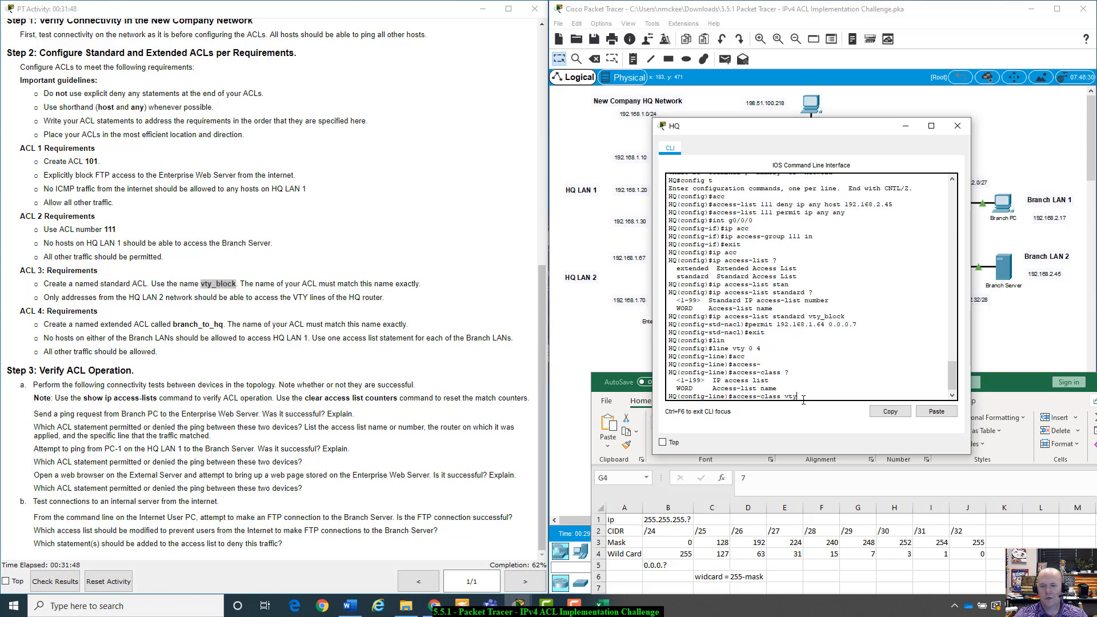
{"action": "type", "text": "ty"}
{"action": "key", "text": "Tab"}
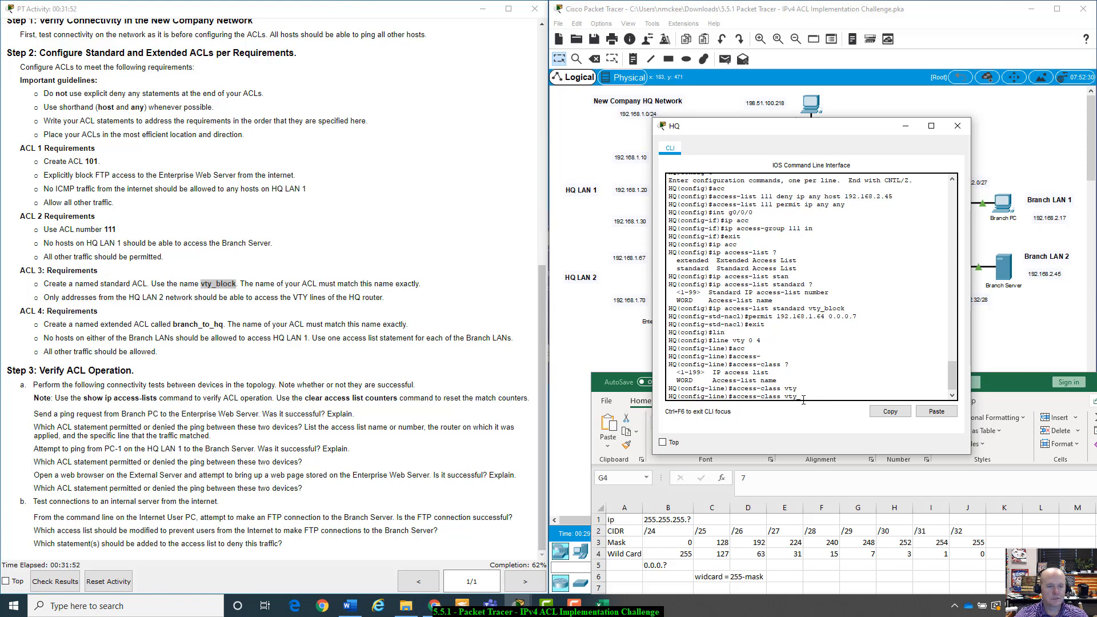
{"action": "type", "text": "_block"}
{"action": "key", "text": "Return"}
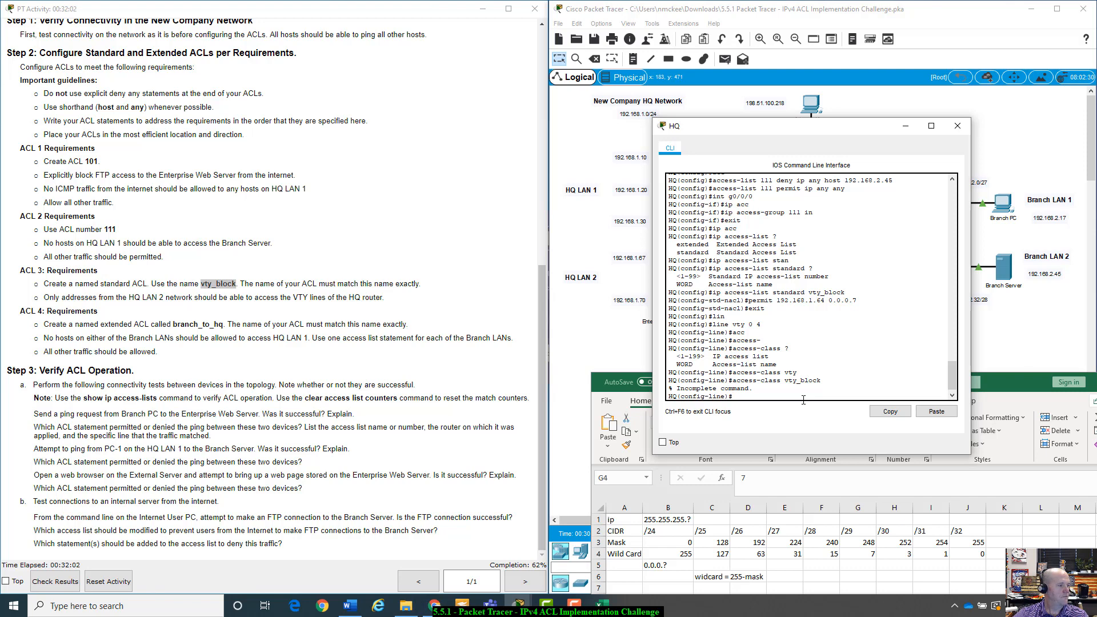
Recall the access-class vty_block command and add the direction in to apply the list inbound on the VTY lines
{"action": "key", "text": "Up"}
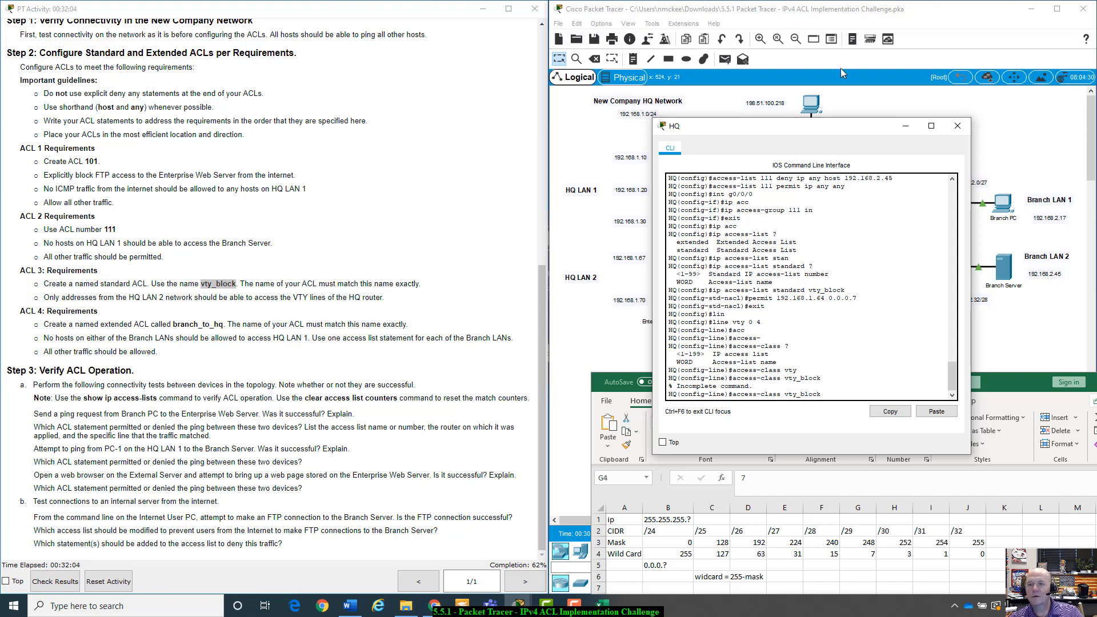
{"action": "left_click_drag", "start_coordinate": [811, 132], "coordinate": [386, 237]}
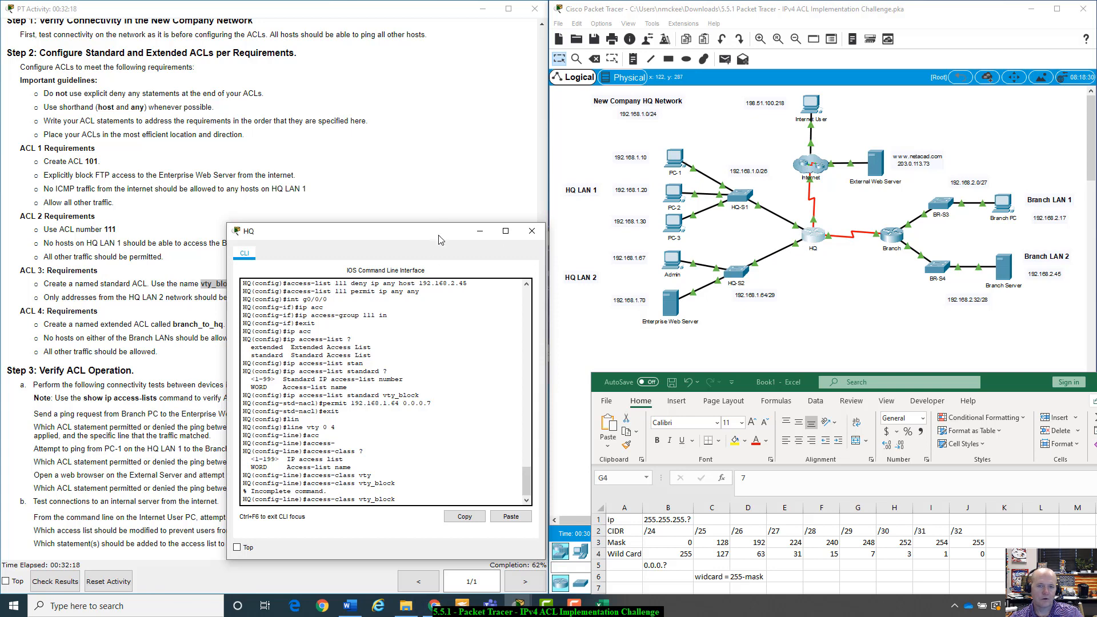
{"action": "left_click_drag", "start_coordinate": [435, 236], "coordinate": [411, 191]}
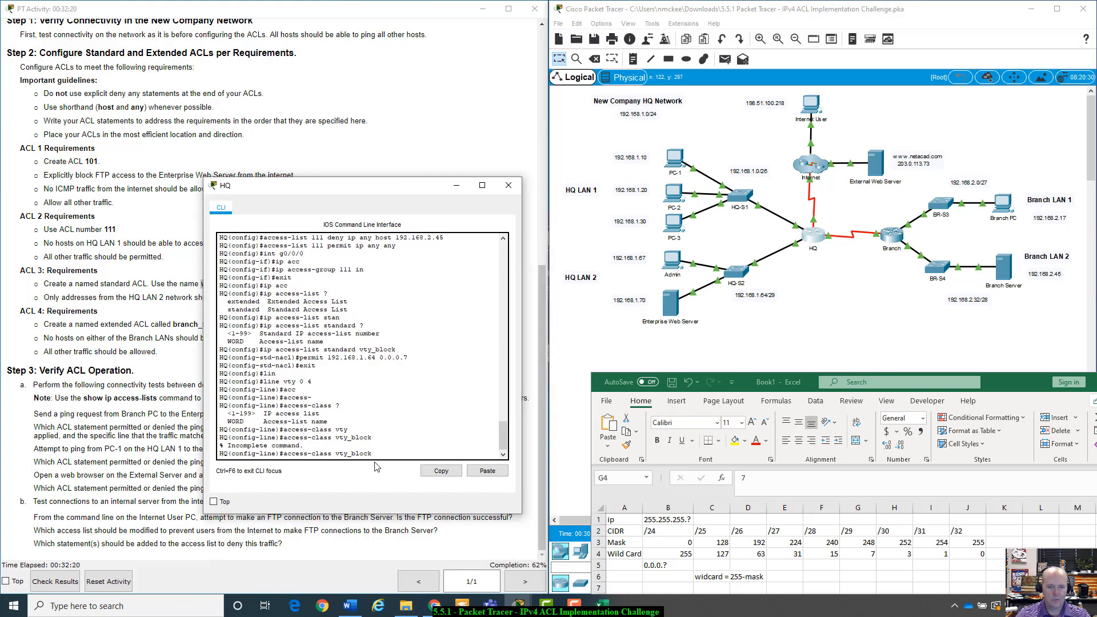
{"action": "type", "text": "in"}
{"action": "key", "text": "Return"}
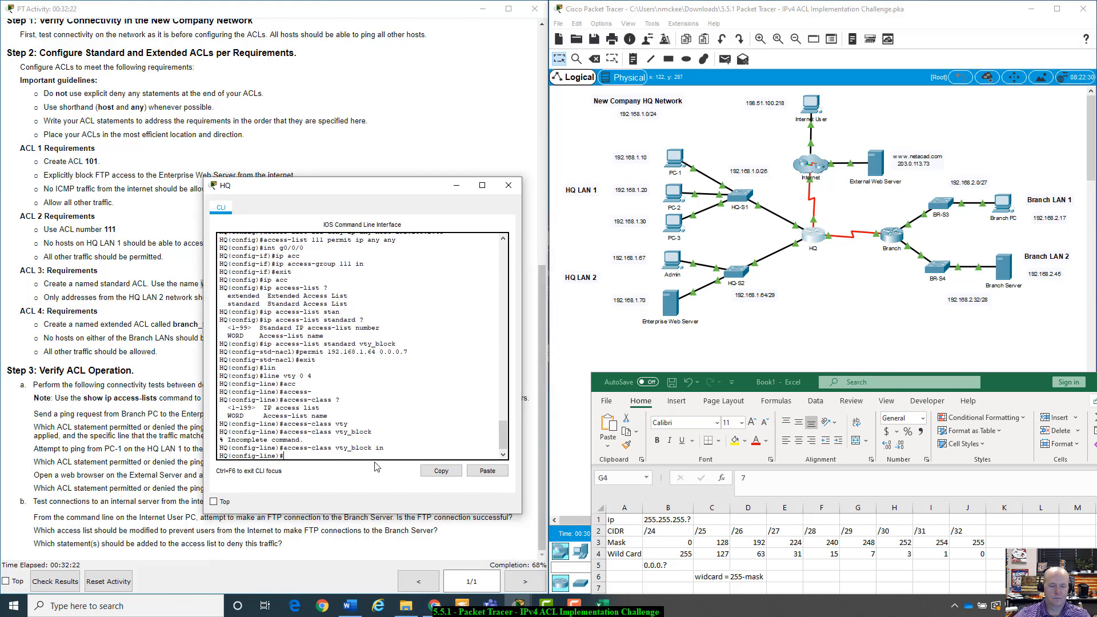
Move the HQ window off the ACL requirements, close it, and bring the full topology in front of the spreadsheet
{"action": "left_click_drag", "start_coordinate": [395, 186], "coordinate": [862, 61]}
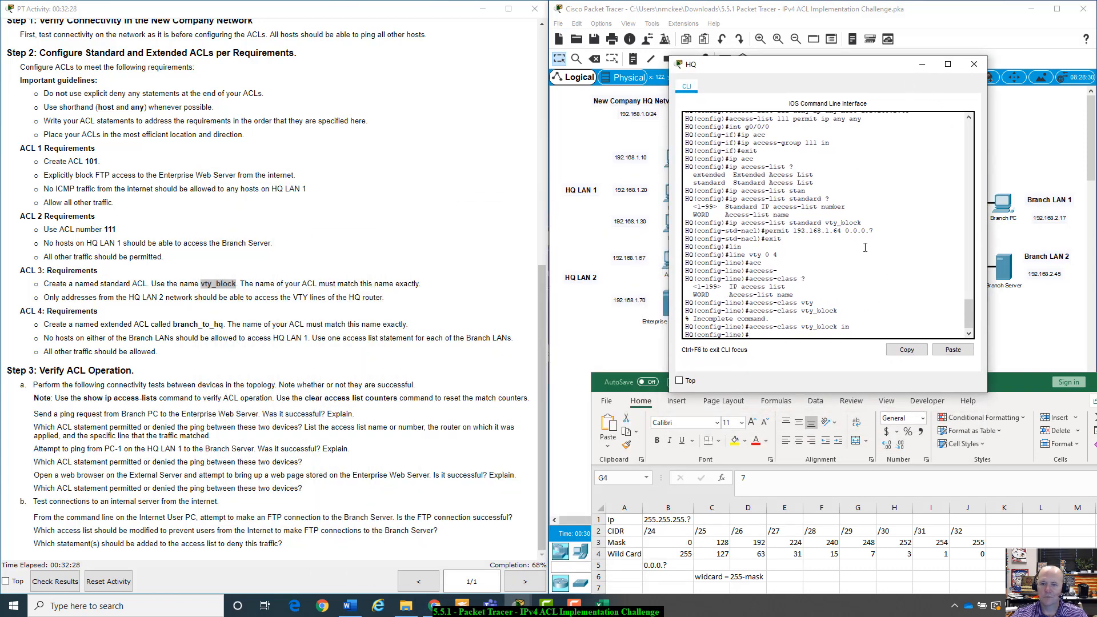
{"action": "left_click_drag", "start_coordinate": [857, 64], "coordinate": [871, 45]}
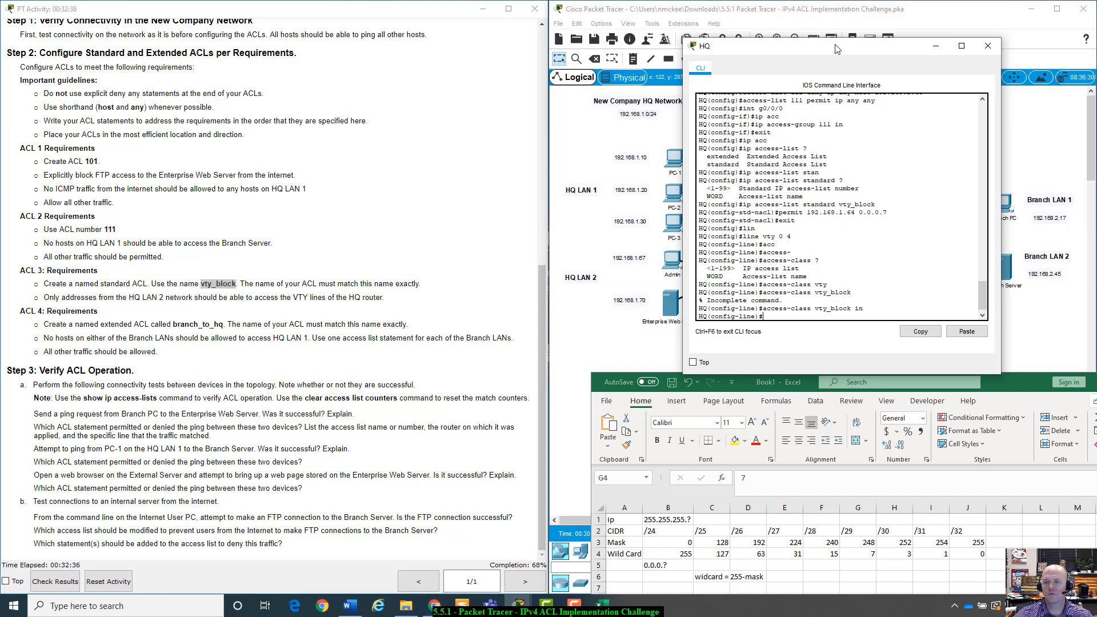
{"action": "left_click_drag", "start_coordinate": [835, 46], "coordinate": [828, 37]}
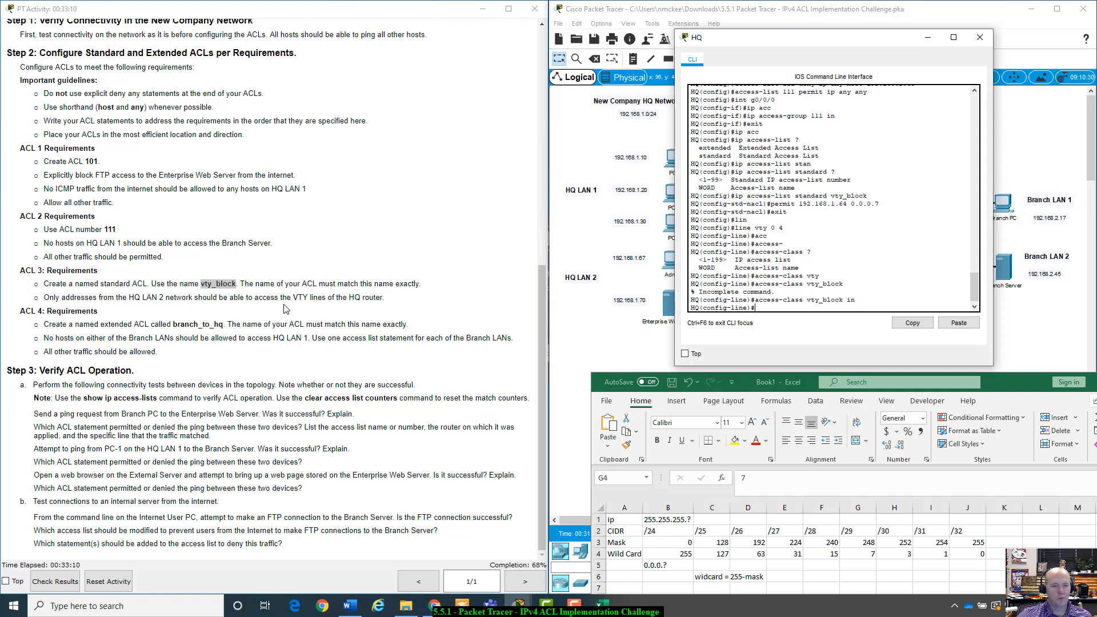
{"action": "left_click", "coordinate": [969, 38]}
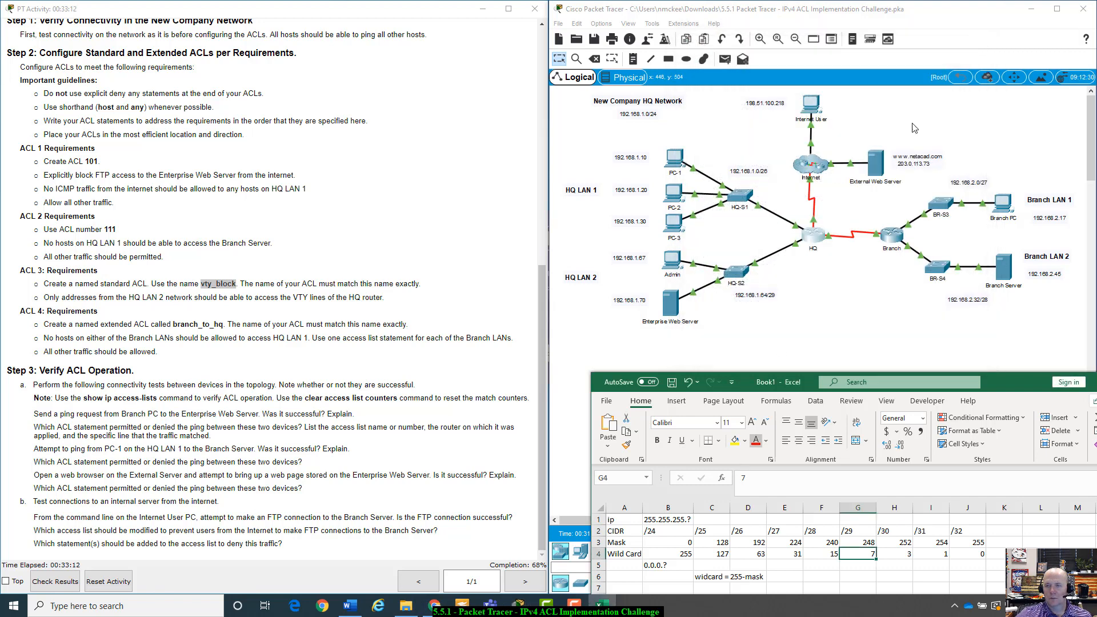
{"action": "left_click", "coordinate": [960, 23]}
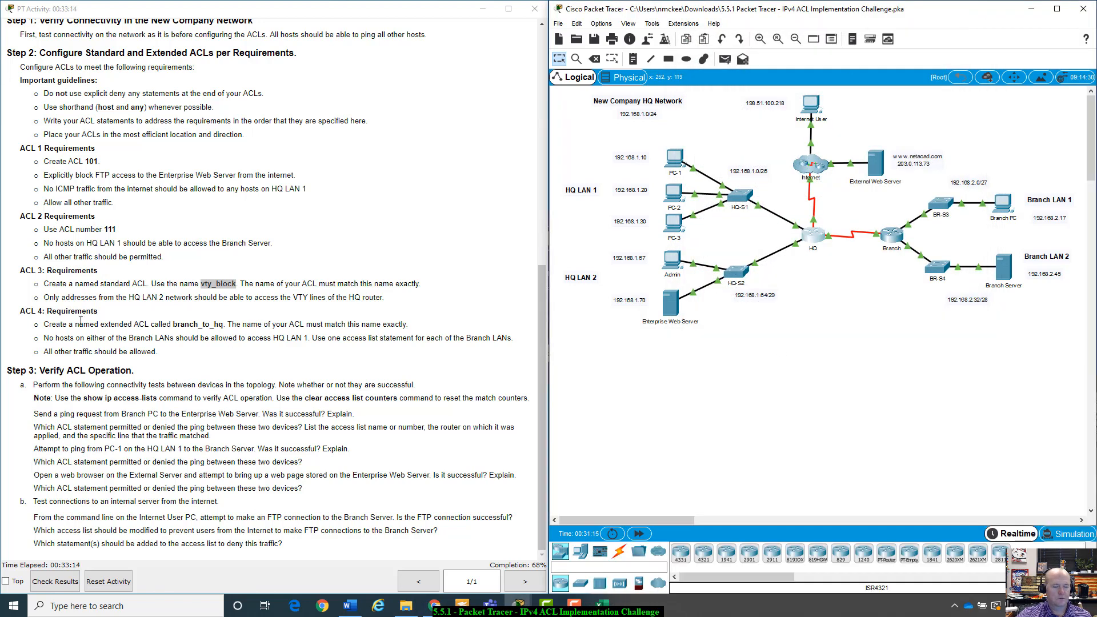
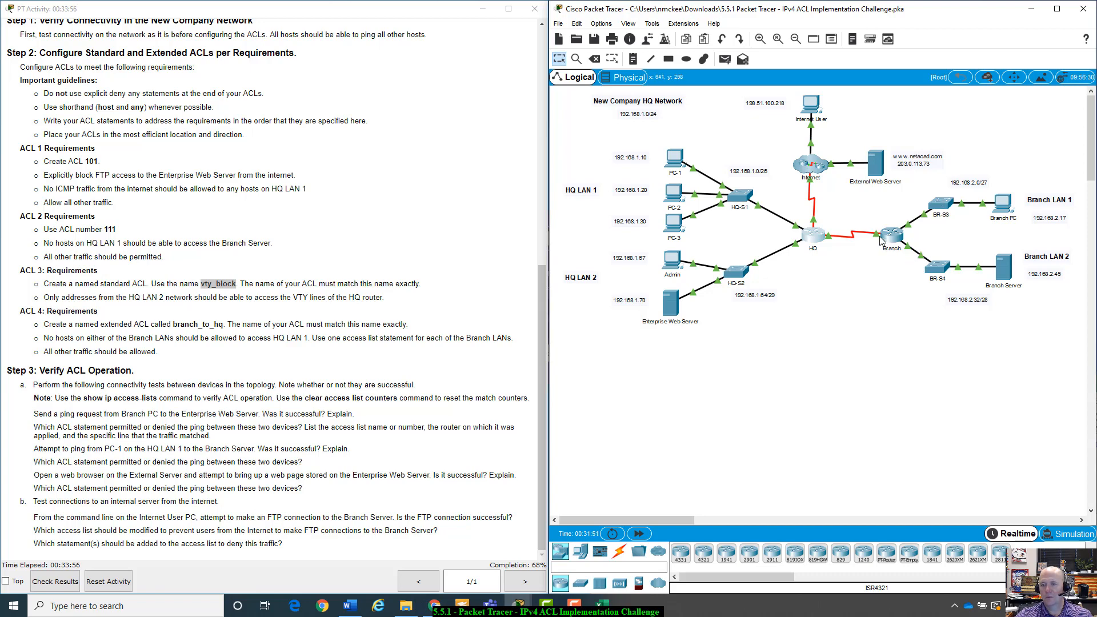
Check the Branch router's serial port label, open its command line and enter global configuration mode
{"action": "mouse_move", "coordinate": [878, 239]}
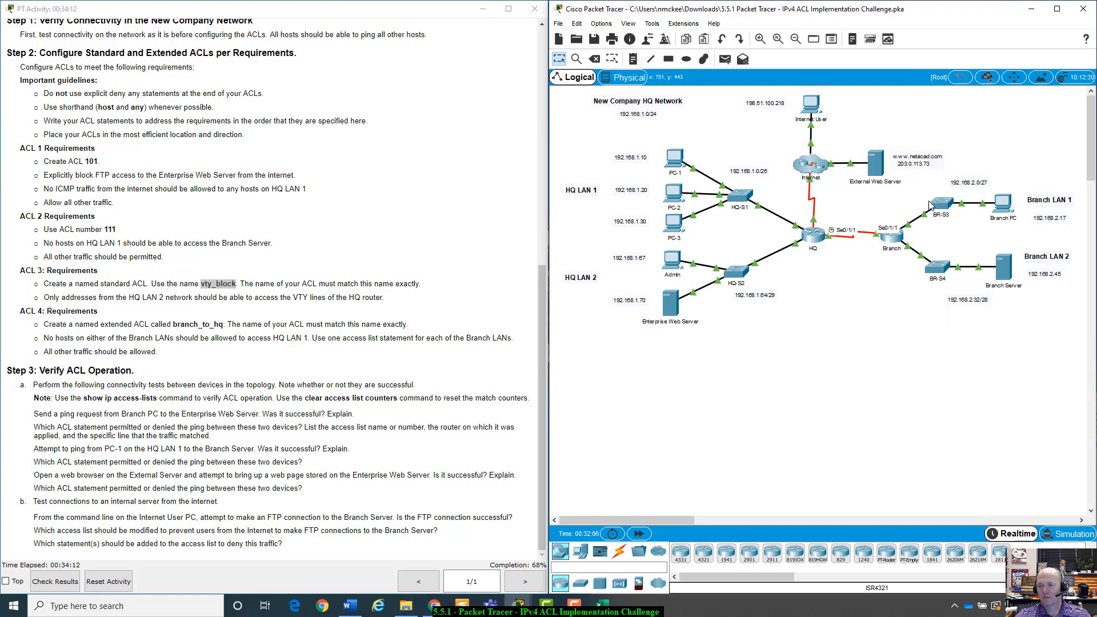
{"action": "left_click", "coordinate": [890, 235]}
{"action": "left_click_drag", "start_coordinate": [563, 129], "coordinate": [770, 115]}
{"action": "key", "text": "Return"}
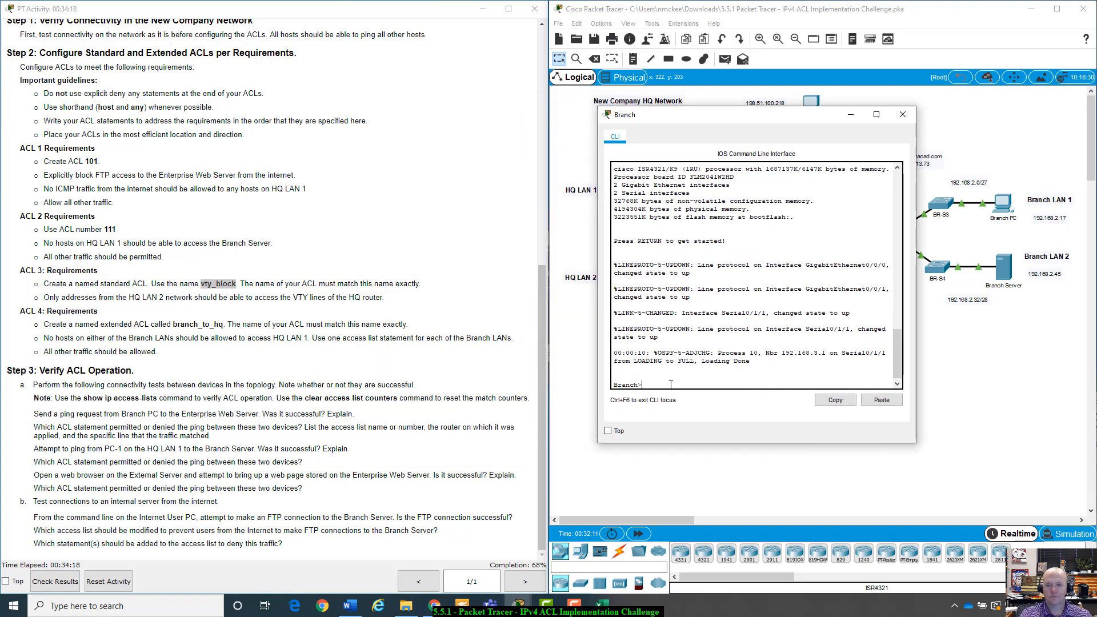
{"action": "type", "text": "enable"}
{"action": "key", "text": "Return"}
{"action": "type", "text": "config t"}
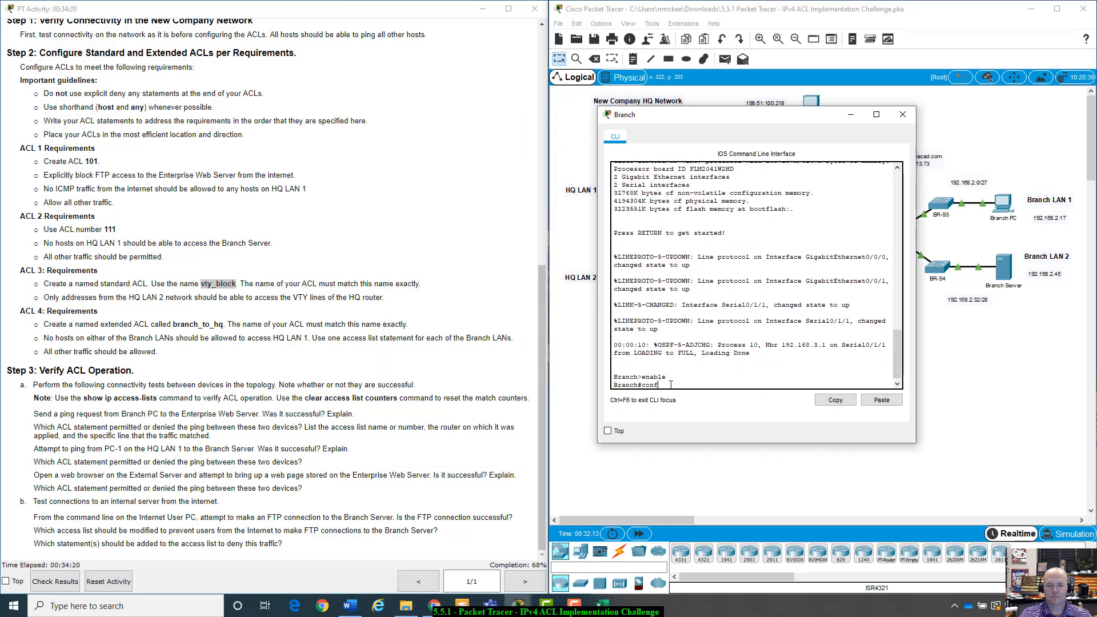
{"action": "key", "text": "Return"}
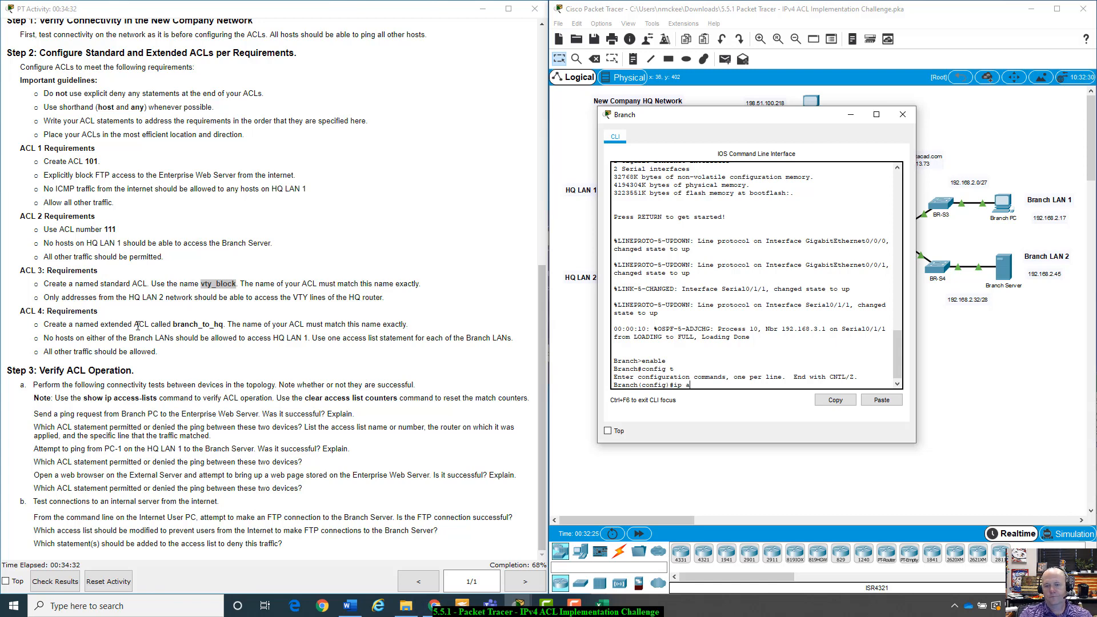
Create the named extended access list branch_to_hq on the Branch router
{"action": "type", "text": "cc"}
{"action": "key", "text": "Tab"}
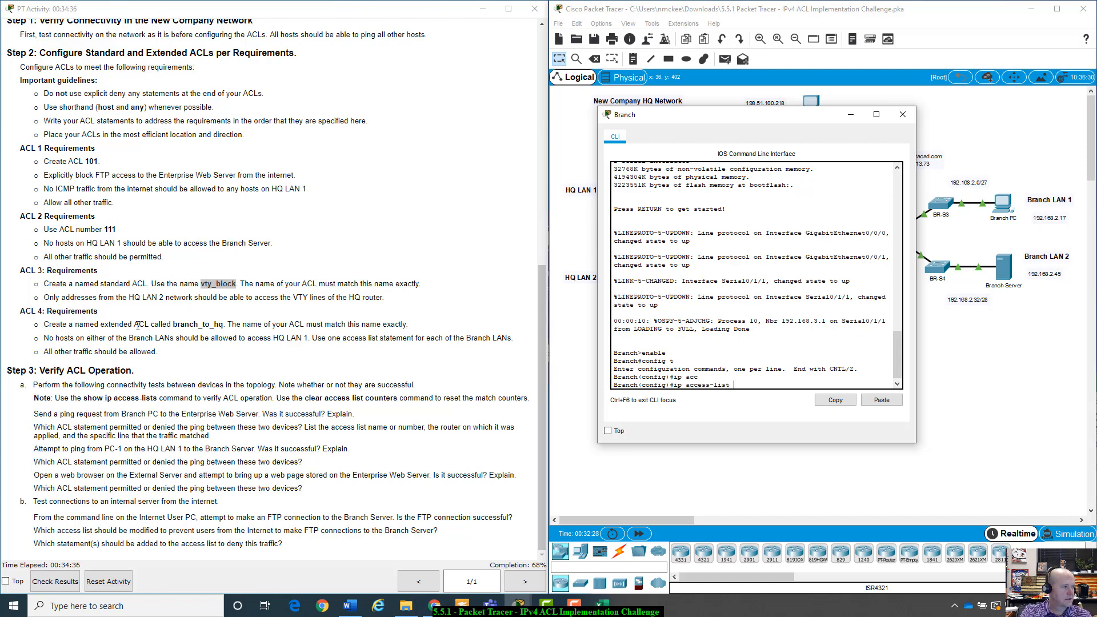
{"action": "key", "text": "Tab"}
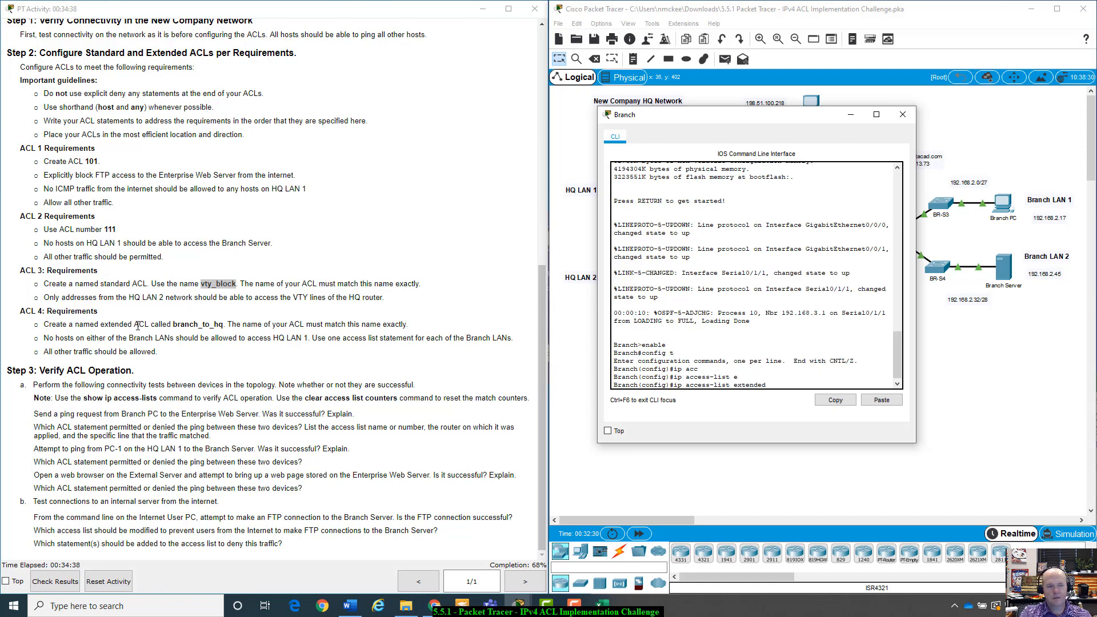
{"action": "type", "text": "bra"}
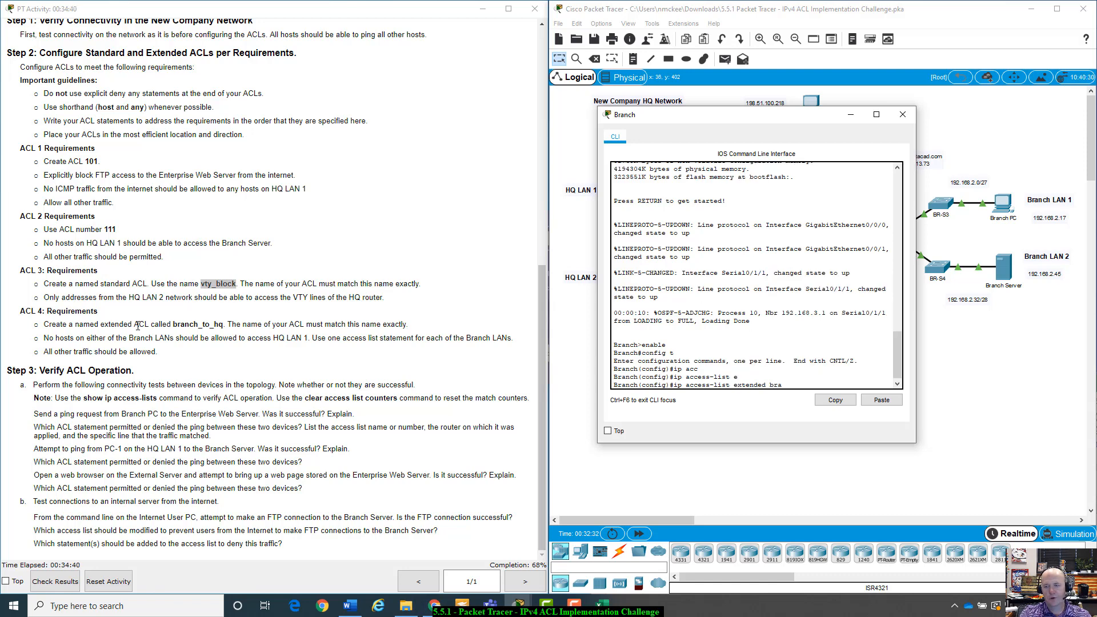
{"action": "type", "text": "nch_"}
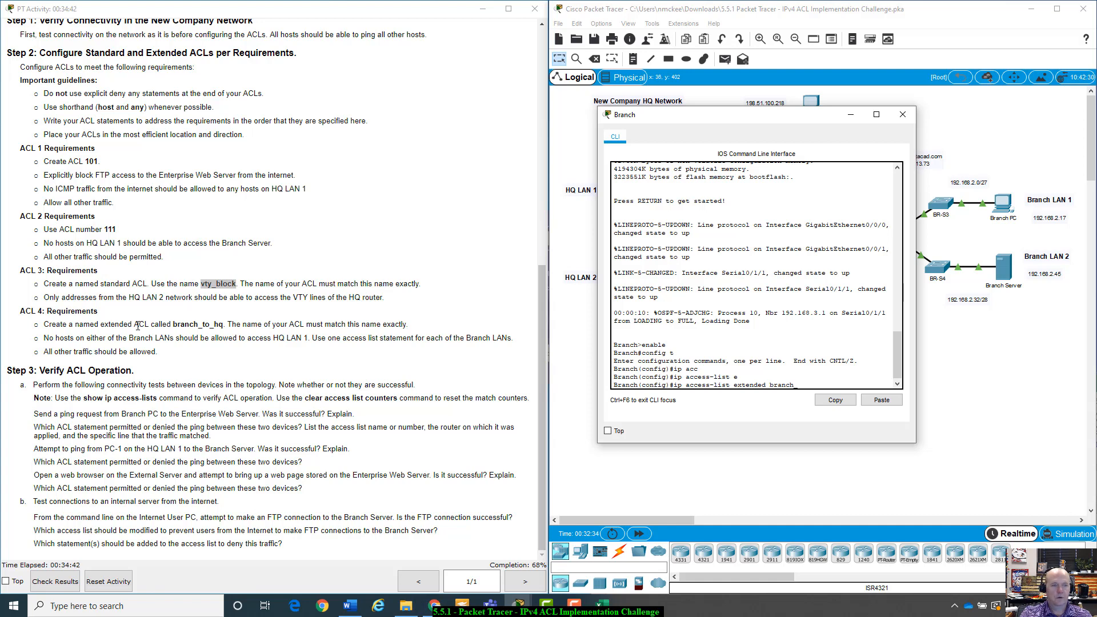
{"action": "type", "text": "to_f"}
{"action": "key", "text": "BackSpace"}
{"action": "type", "text": "g"}
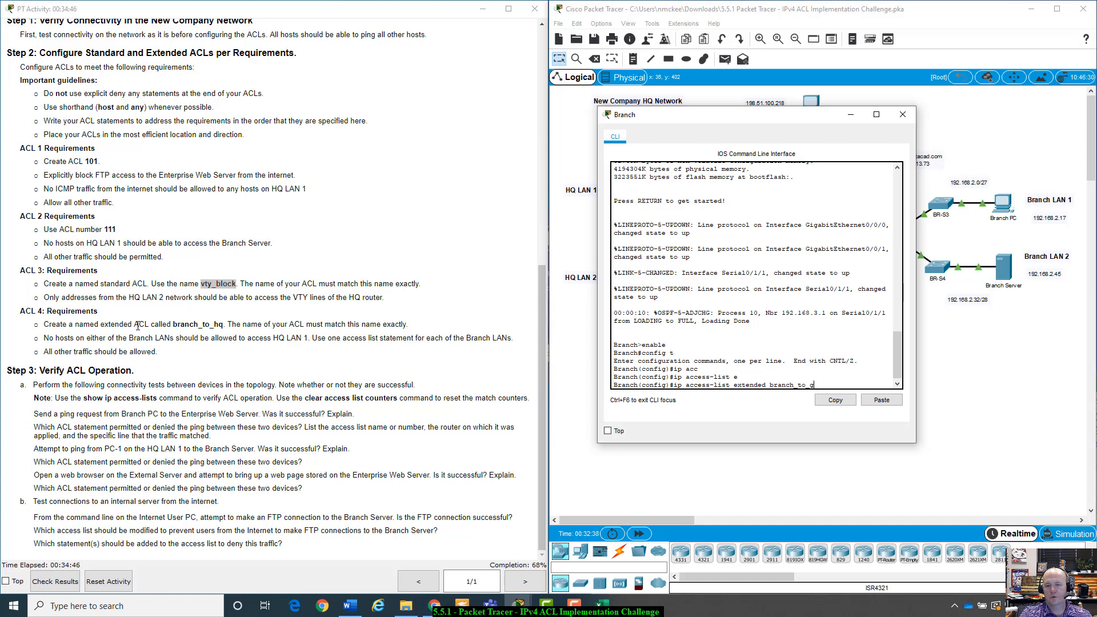
{"action": "key", "text": "BackSpace"}
{"action": "type", "text": "hq"}
{"action": "key", "text": "Return"}
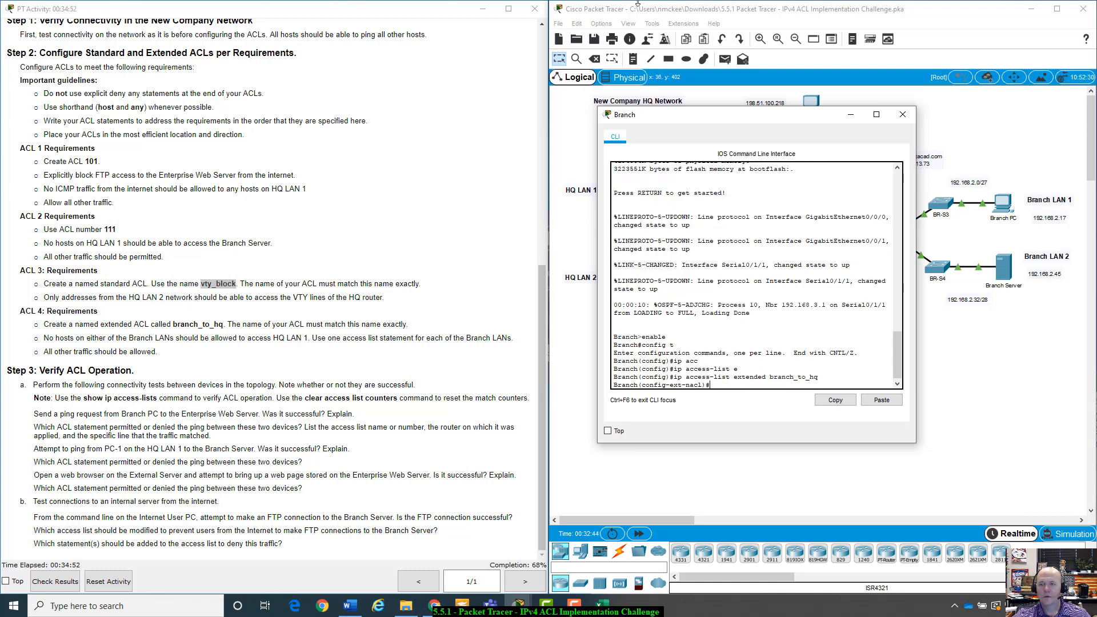
Uncover the Branch LAN addresses in the topology and begin a deny ip statement with source network 192.168.2.0
{"action": "left_click_drag", "start_coordinate": [752, 125], "coordinate": [718, 188]}
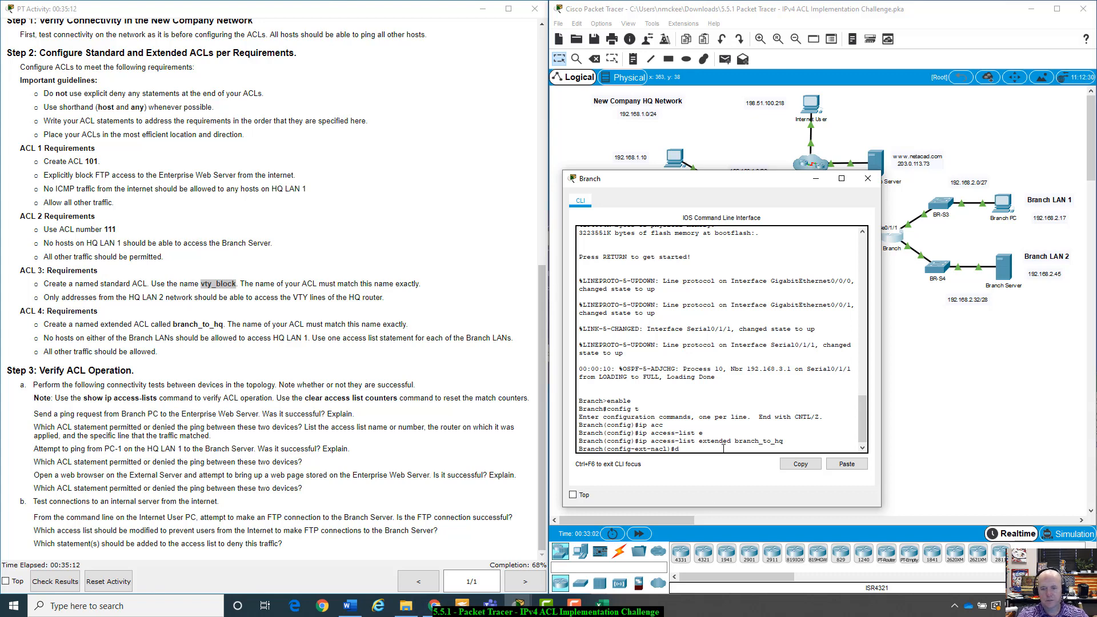
{"action": "type", "text": "eny ip"}
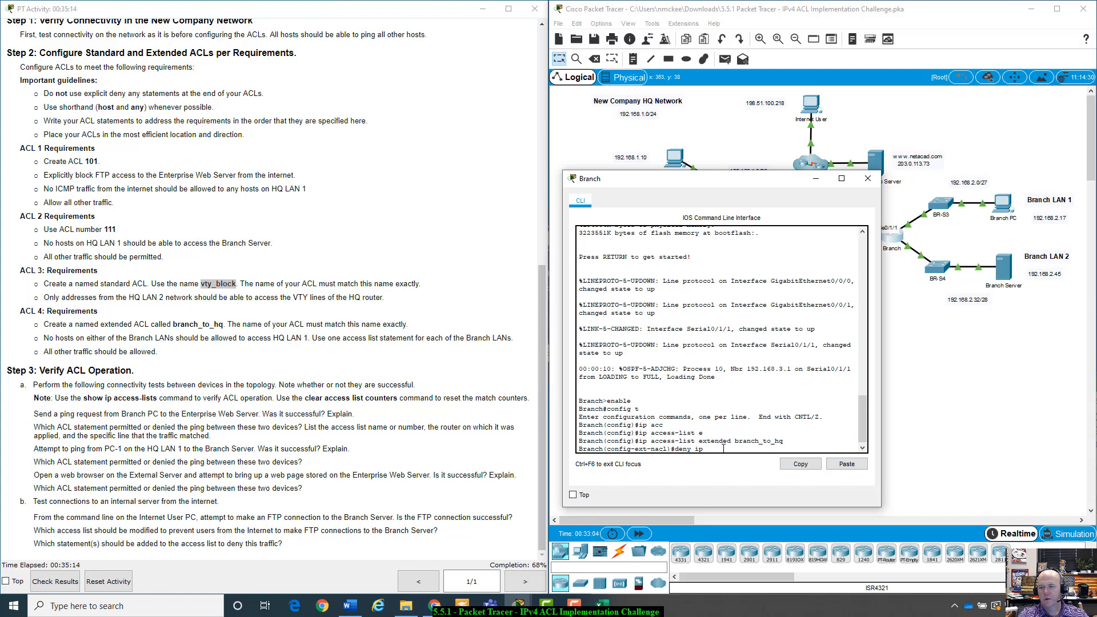
{"action": "type", "text": " 192"}
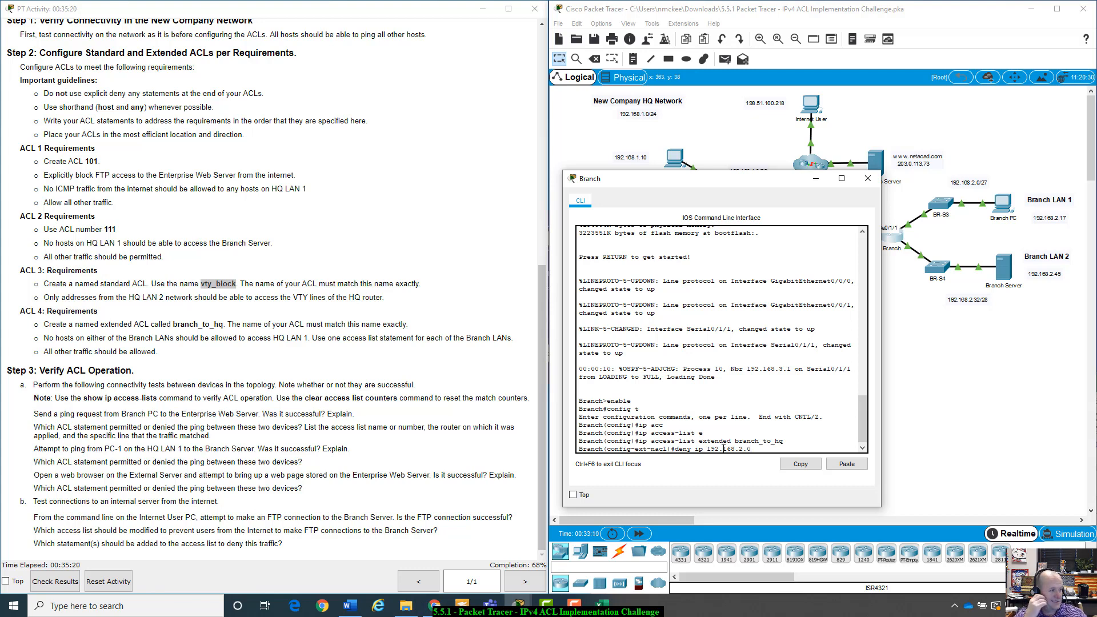
{"action": "type", "text": ".168.2.0"}
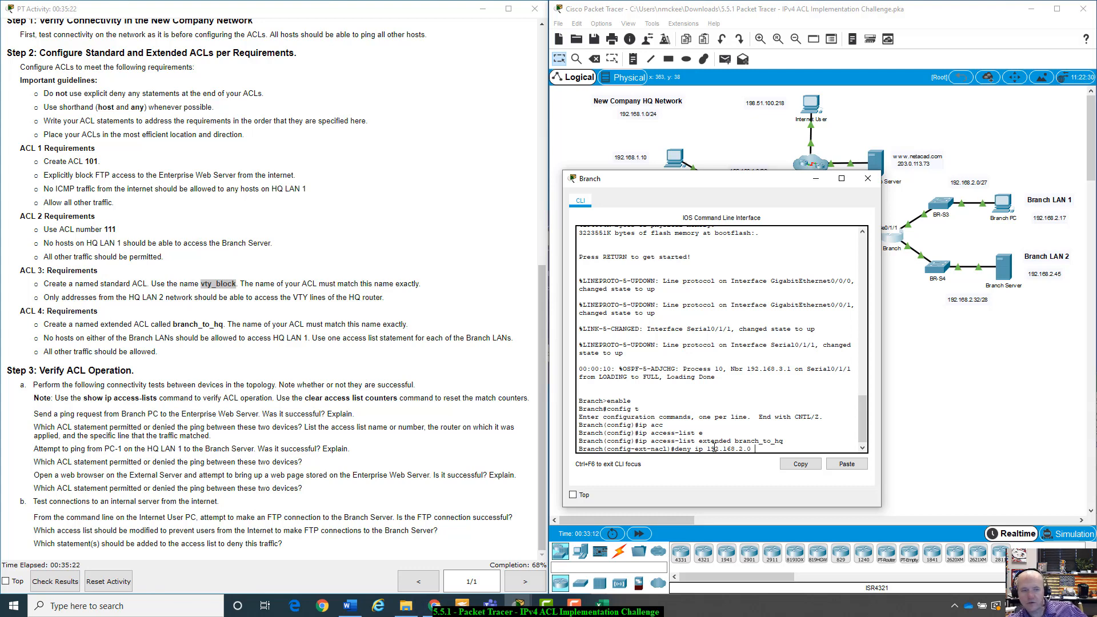
Look up the wildcard value for the /27 mask in the Excel subnet table, and return to the Branch command line
{"action": "left_click", "coordinate": [603, 605]}
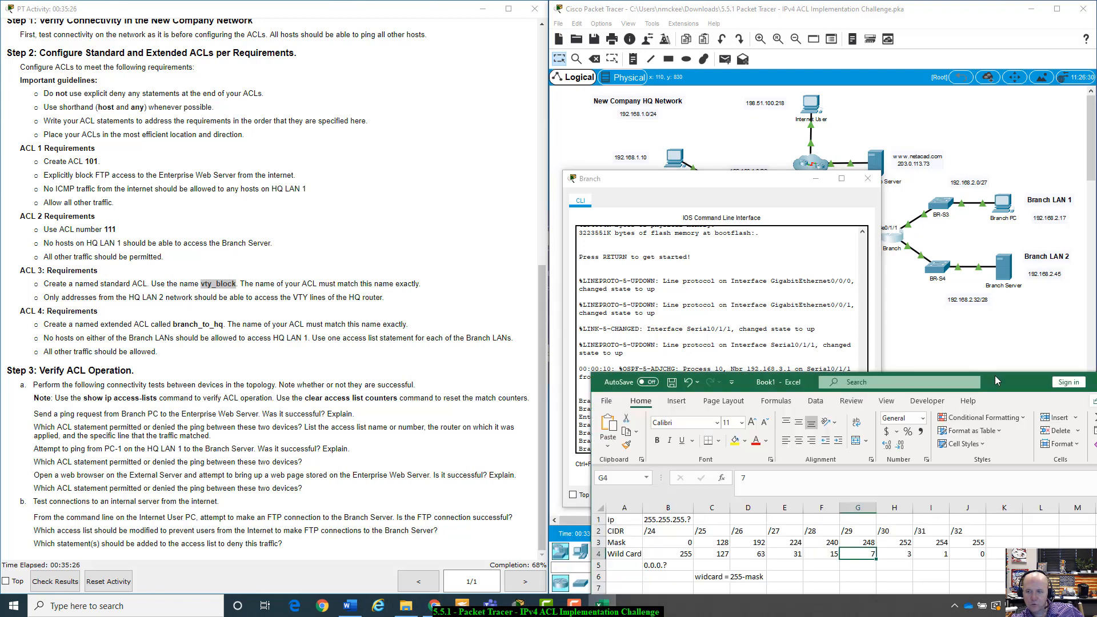
{"action": "left_click_drag", "start_coordinate": [995, 375], "coordinate": [520, 203]}
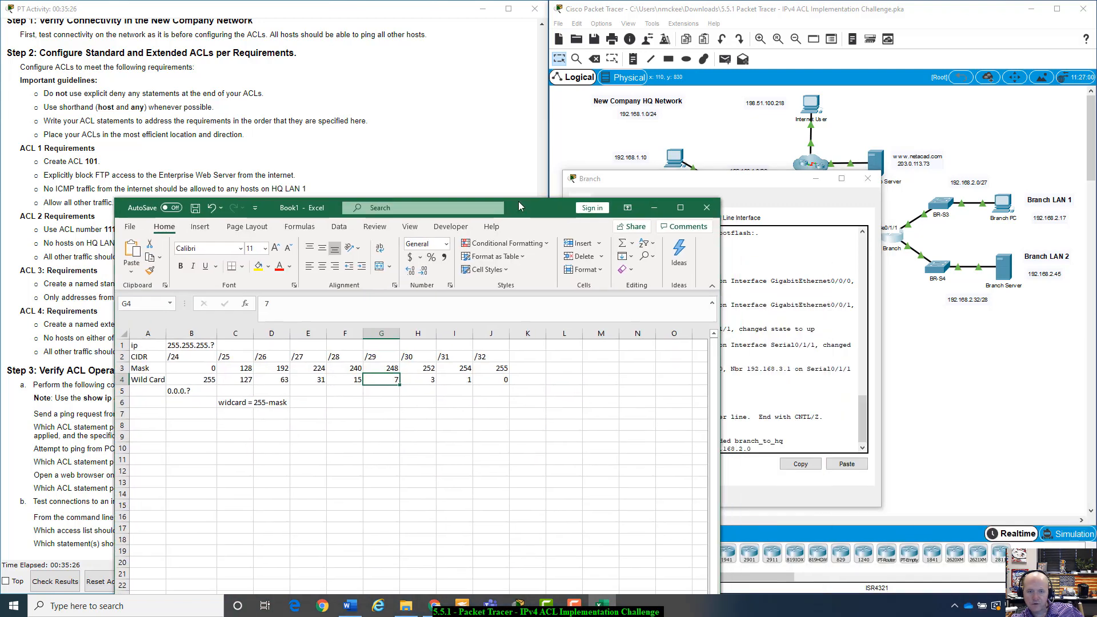
{"action": "left_click", "coordinate": [307, 379]}
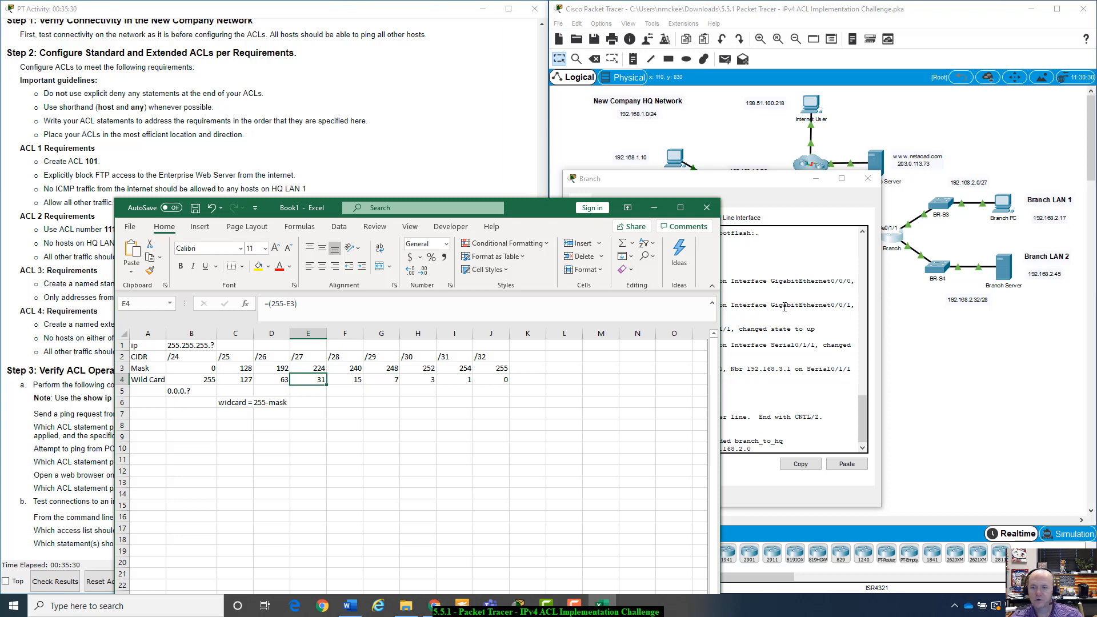
{"action": "left_click", "coordinate": [766, 451]}
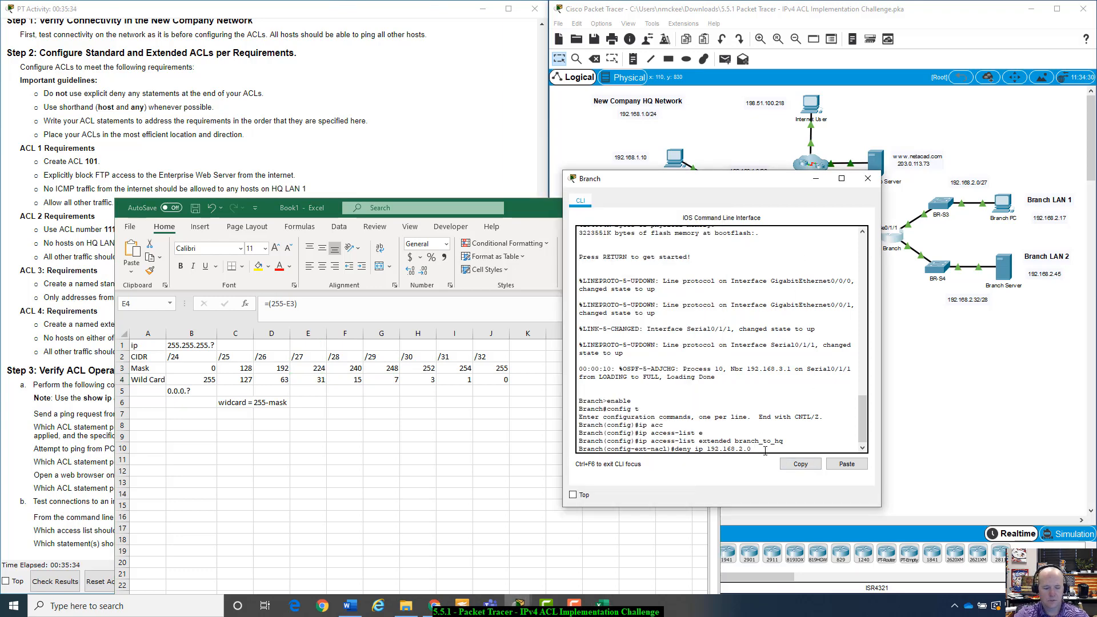
Complete the deny ip statement with source wildcard 0.0.0.31 and destination 192.168.1.0 0.0.0.63, and submit it
{"action": "type", "text": "0.0.0.31"}
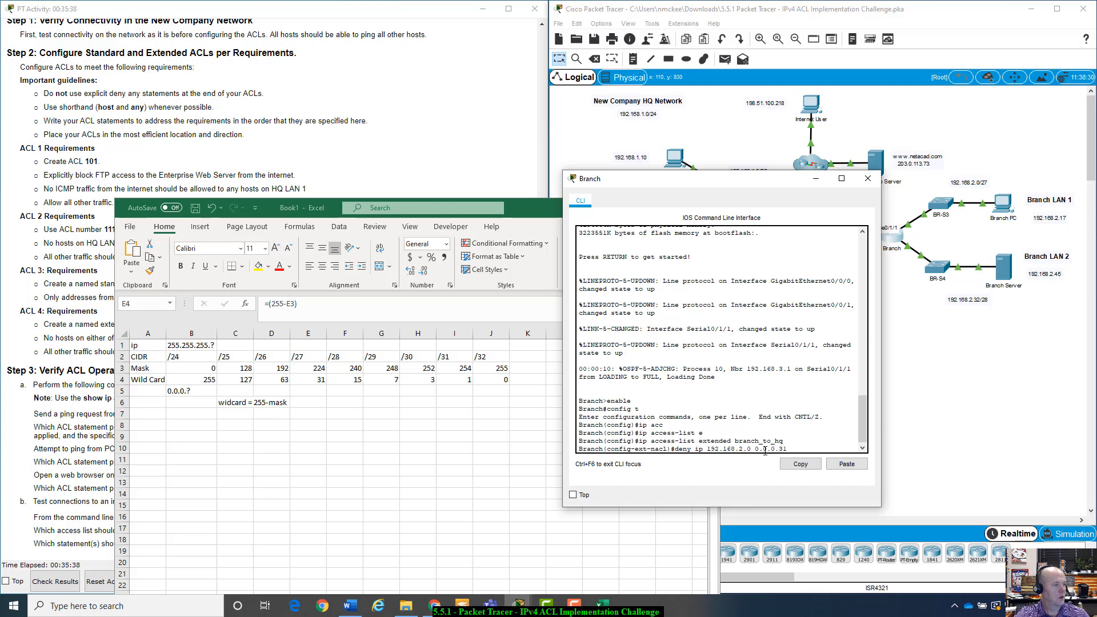
{"action": "type", "text": " 192"}
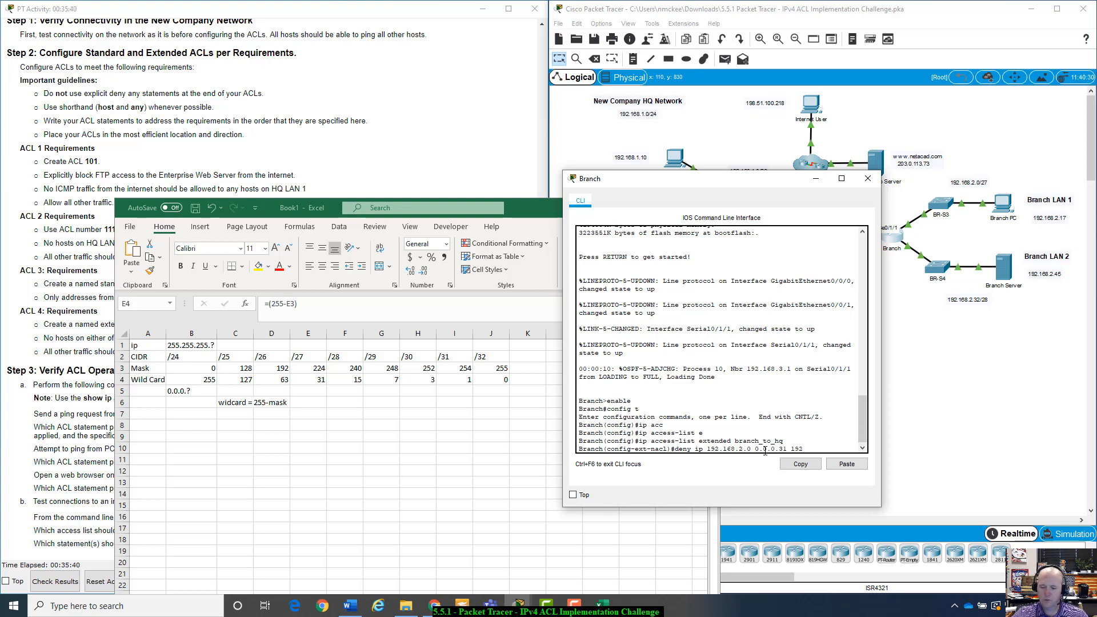
{"action": "type", "text": ".168"}
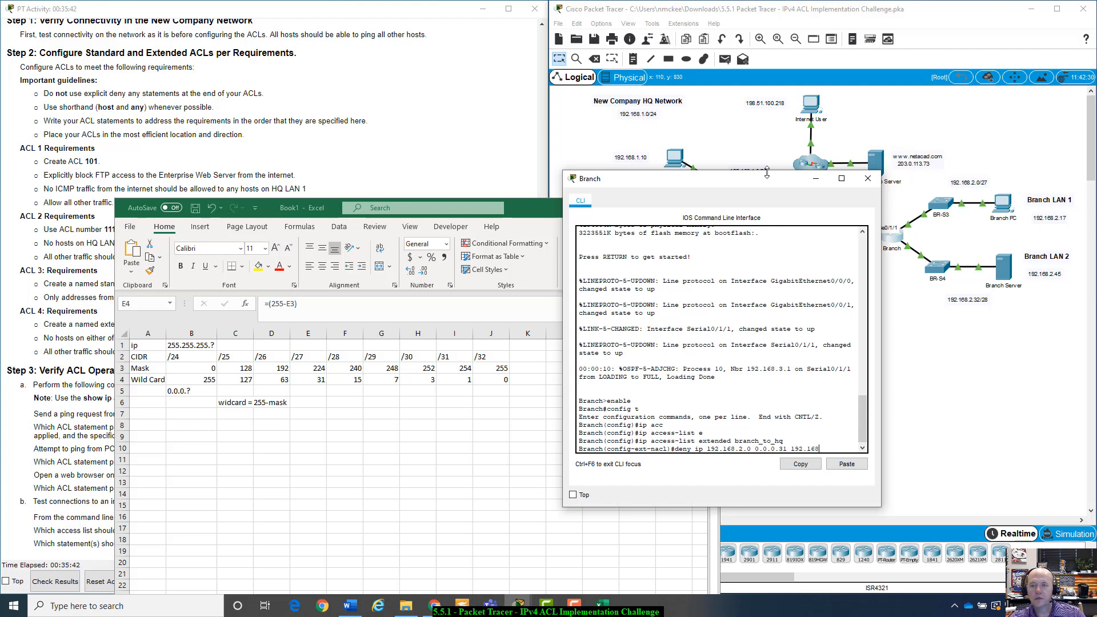
{"action": "left_click_drag", "start_coordinate": [765, 190], "coordinate": [763, 223]}
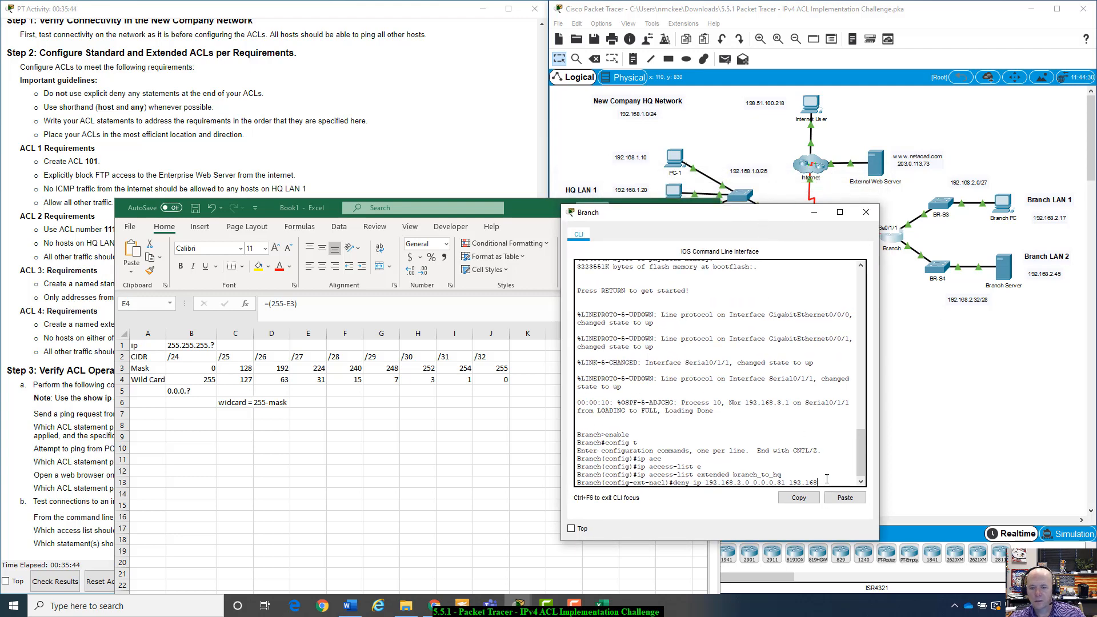
{"action": "type", "text": ".1.0 0"}
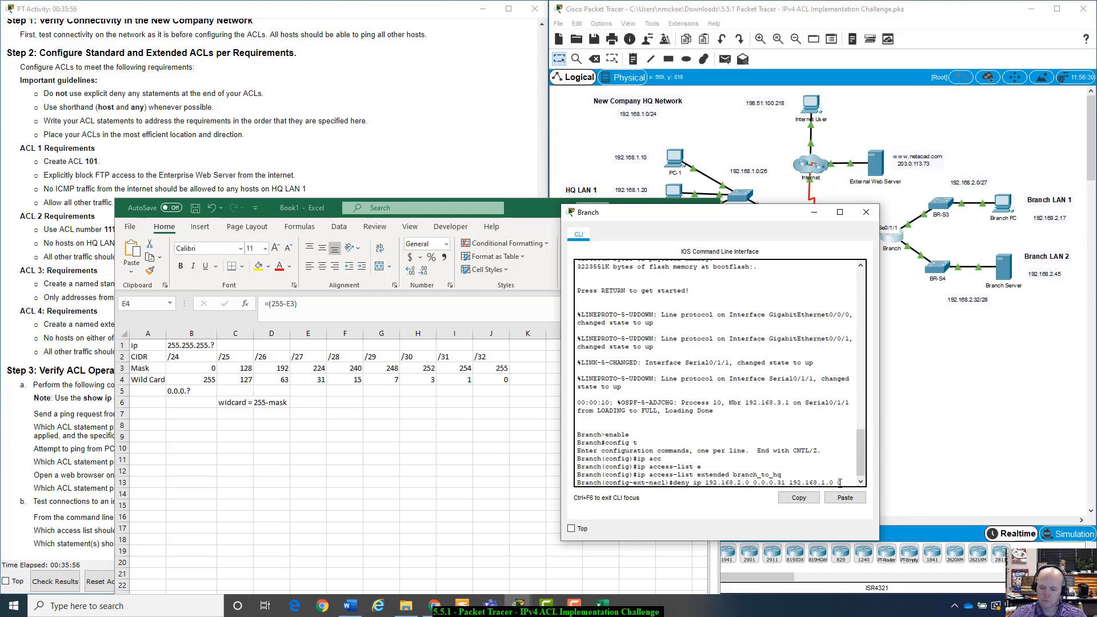
{"action": "type", "text": ".0.0."}
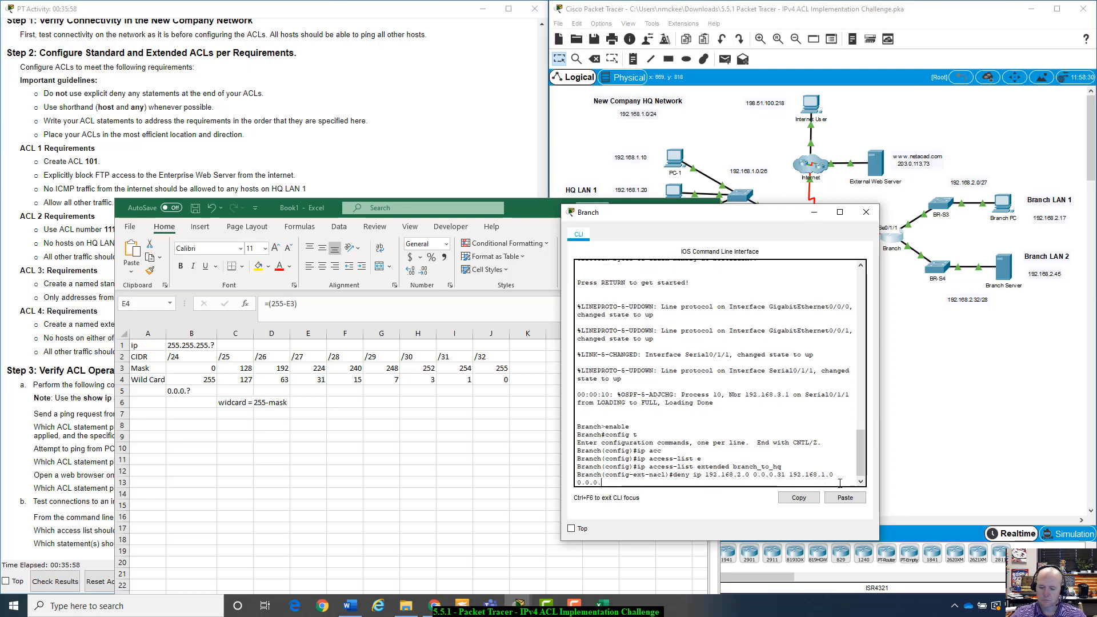
{"action": "type", "text": "63"}
{"action": "key", "text": "Return"}
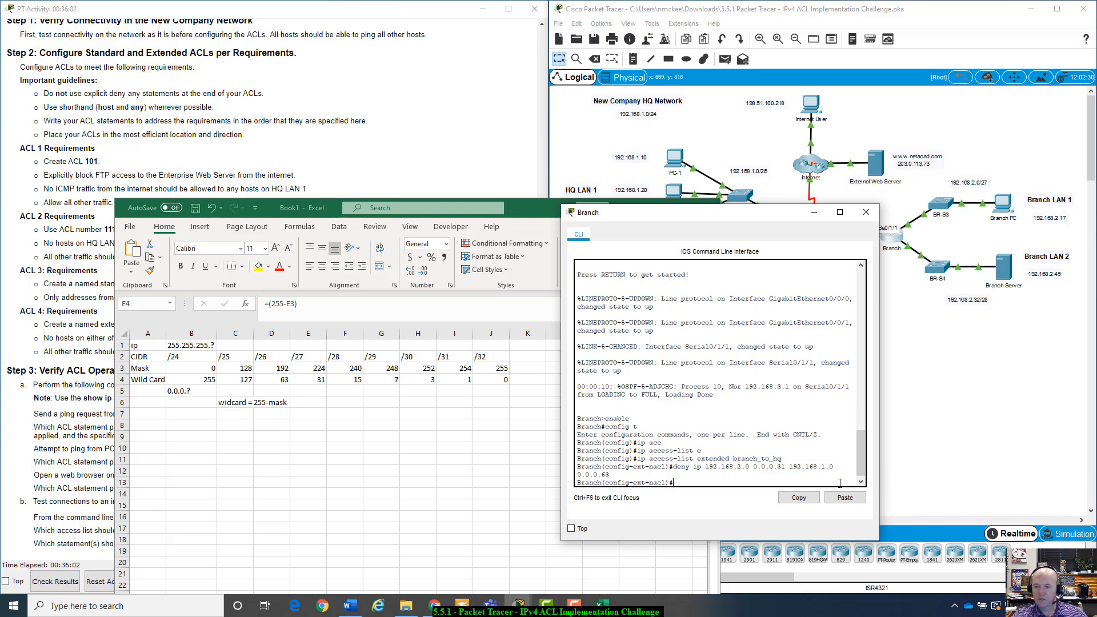
Uncover the Branch LAN 2 address, recall the deny statement and change its source network to 192.168.2.32
{"action": "left_click_drag", "start_coordinate": [766, 212], "coordinate": [753, 237]}
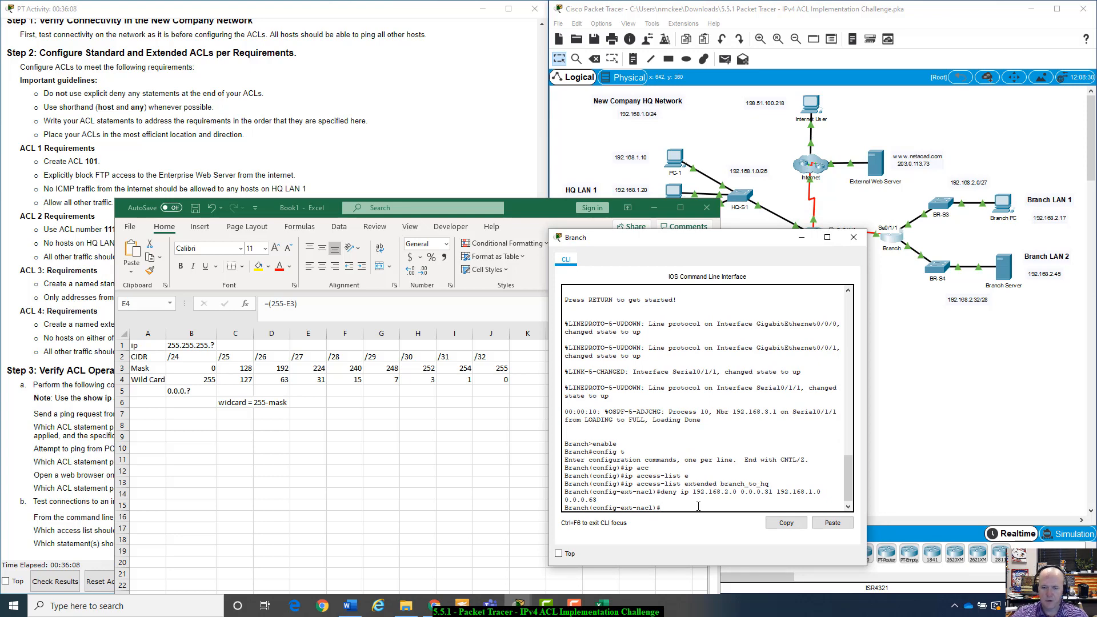
{"action": "key", "text": "Up"}
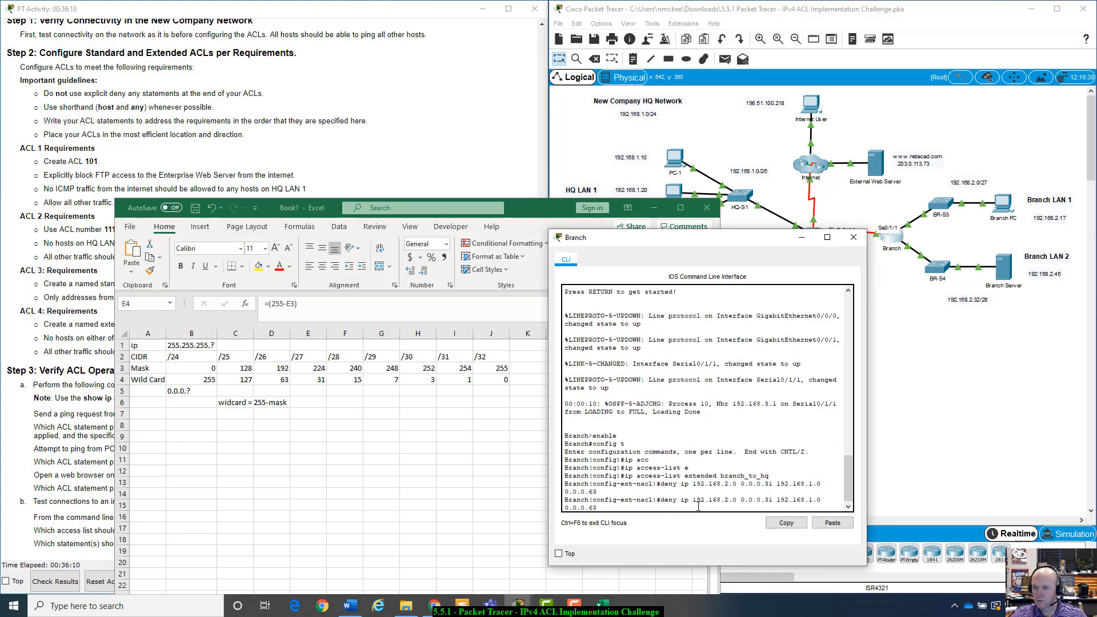
{"action": "key", "text": "Left"}
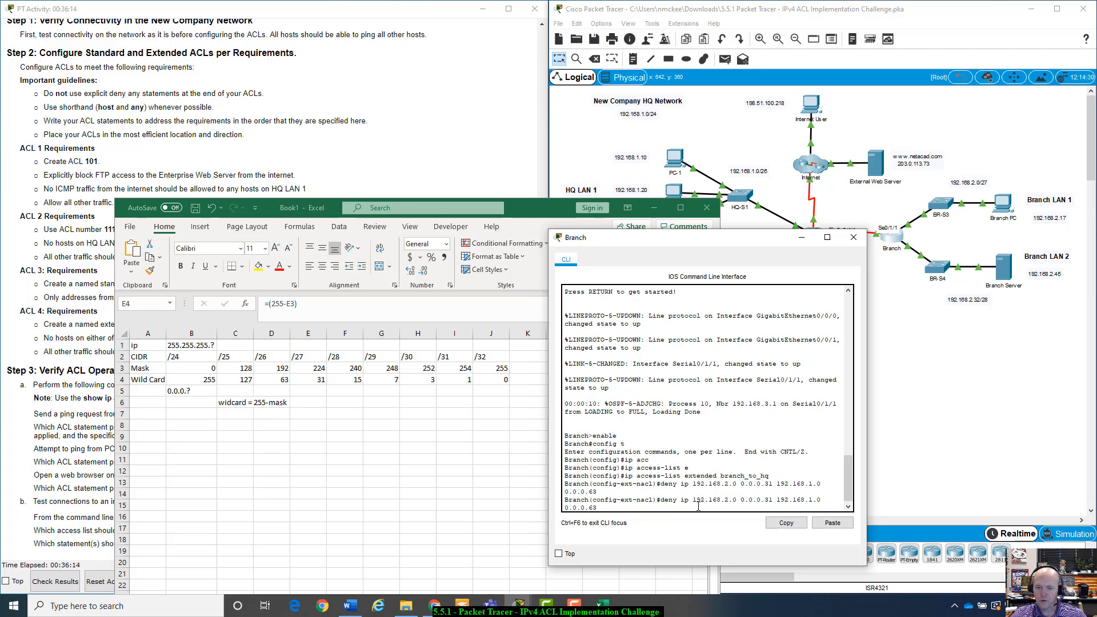
{"action": "key", "text": "BackSpace"}
{"action": "type", "text": "32"}
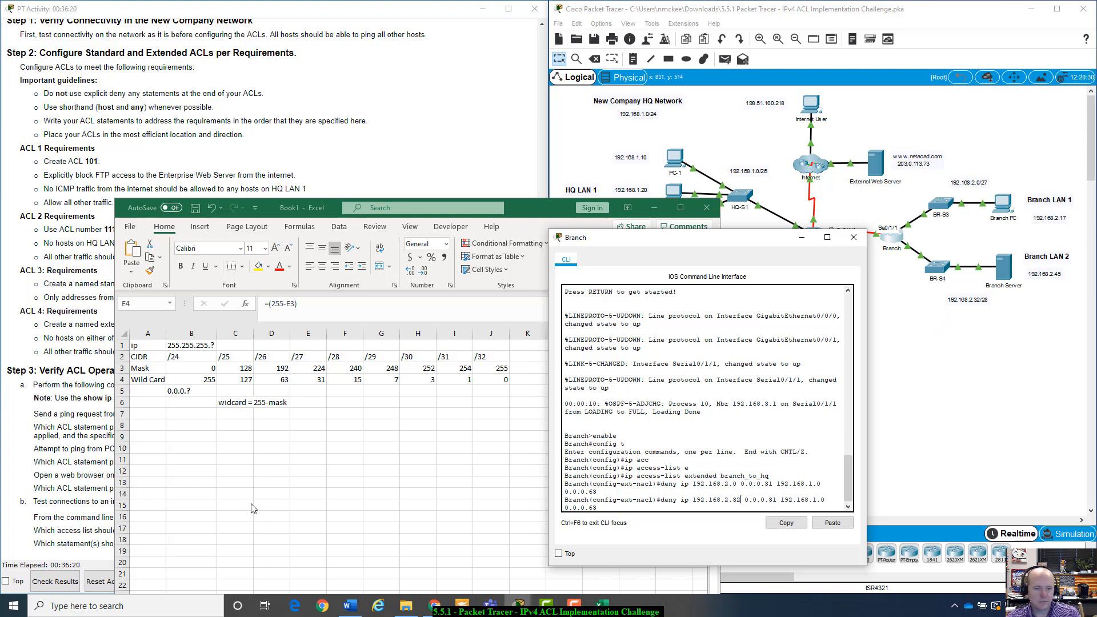
Look up the /28 wildcard in the Excel subnet table, set the source wildcard to 0.0.0.15 and submit the second deny statement
{"action": "left_click", "coordinate": [338, 380]}
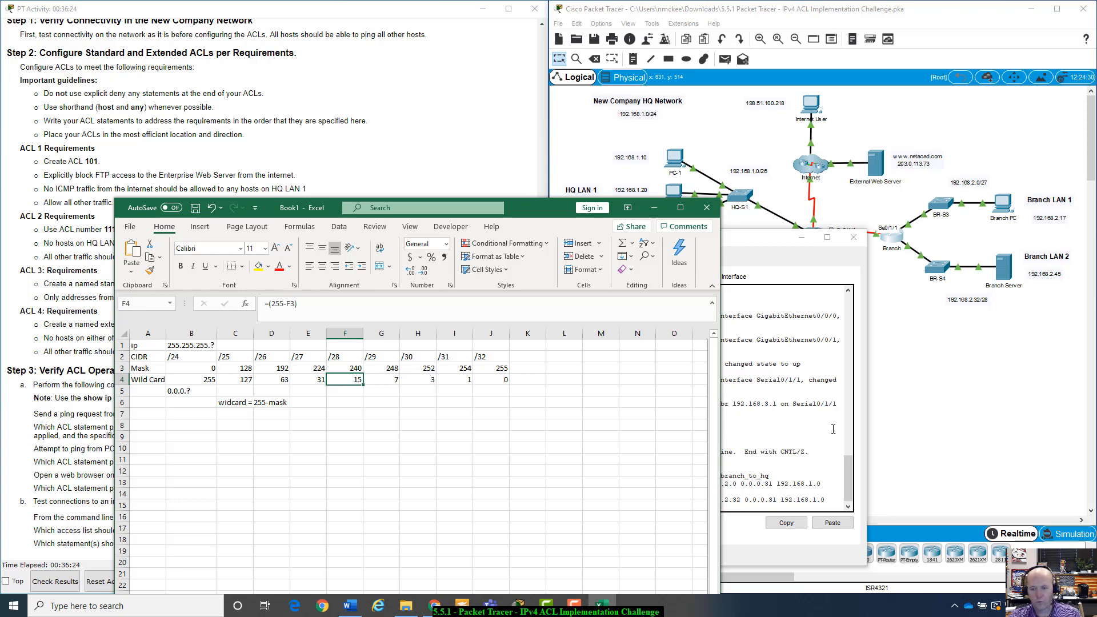
{"action": "left_click", "coordinate": [831, 502]}
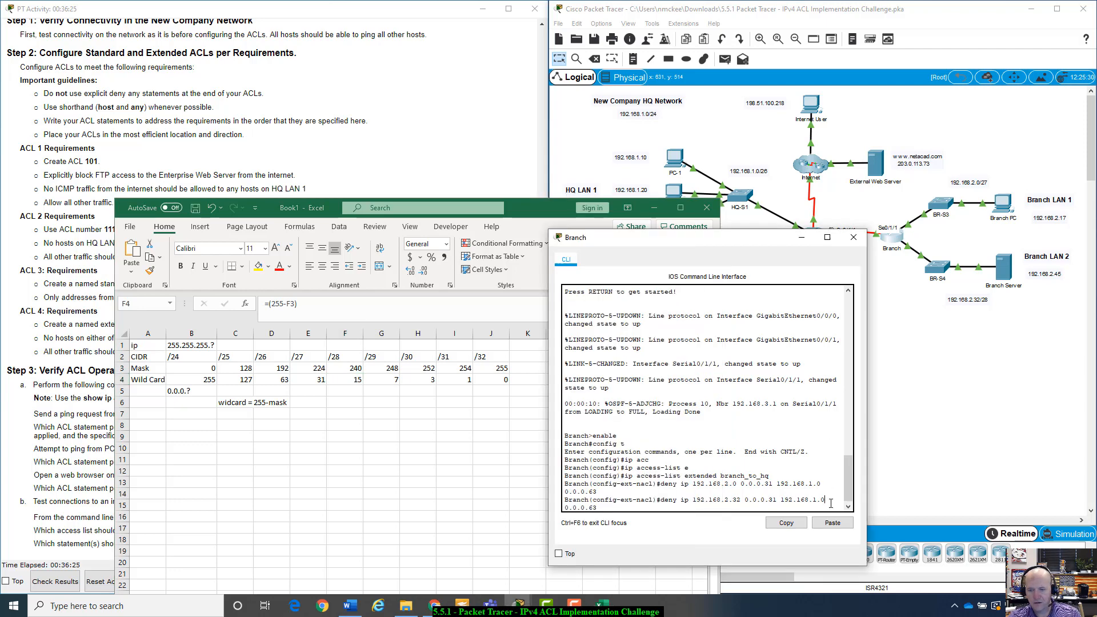
{"action": "left_click", "coordinate": [777, 499]}
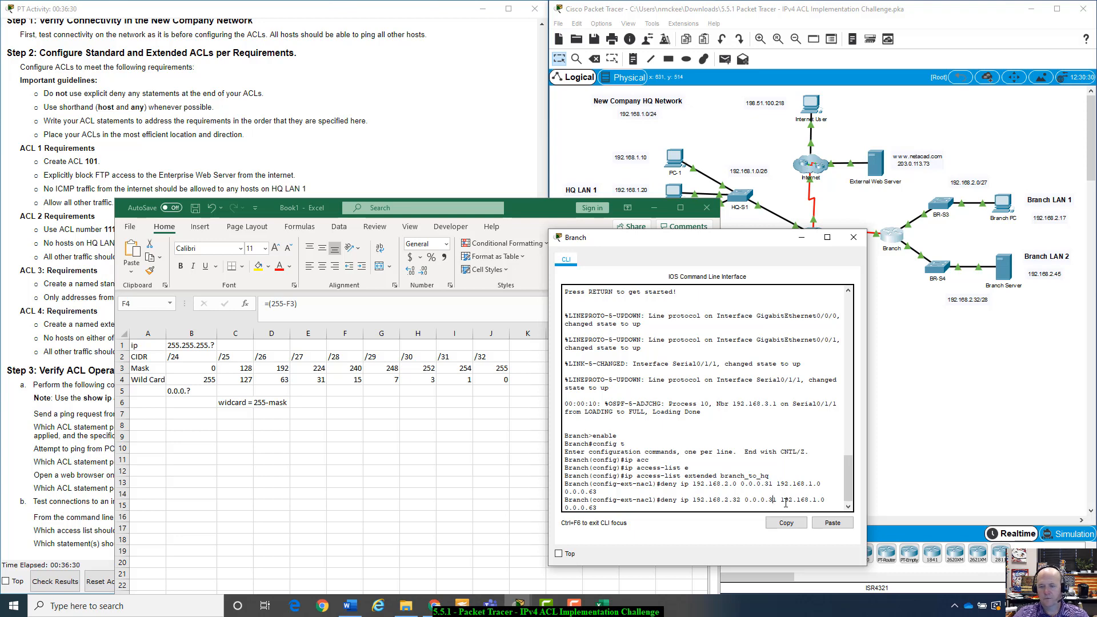
{"action": "key", "text": "BackSpace"}
{"action": "key", "text": "BackSpace"}
{"action": "type", "text": "15"}
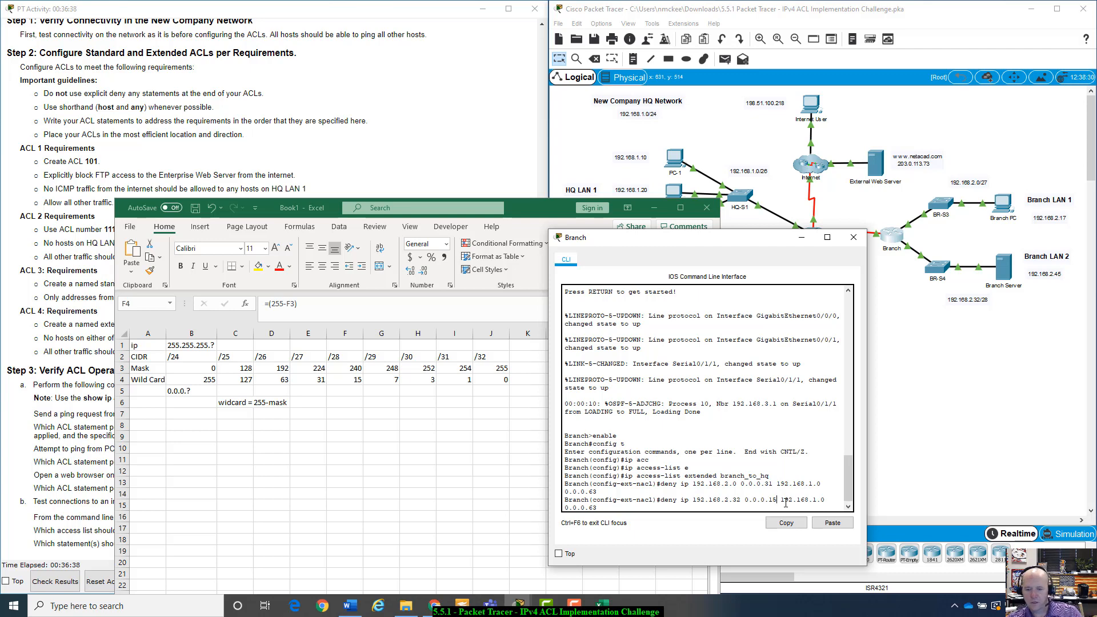
{"action": "left_click_drag", "start_coordinate": [781, 496], "coordinate": [800, 500]}
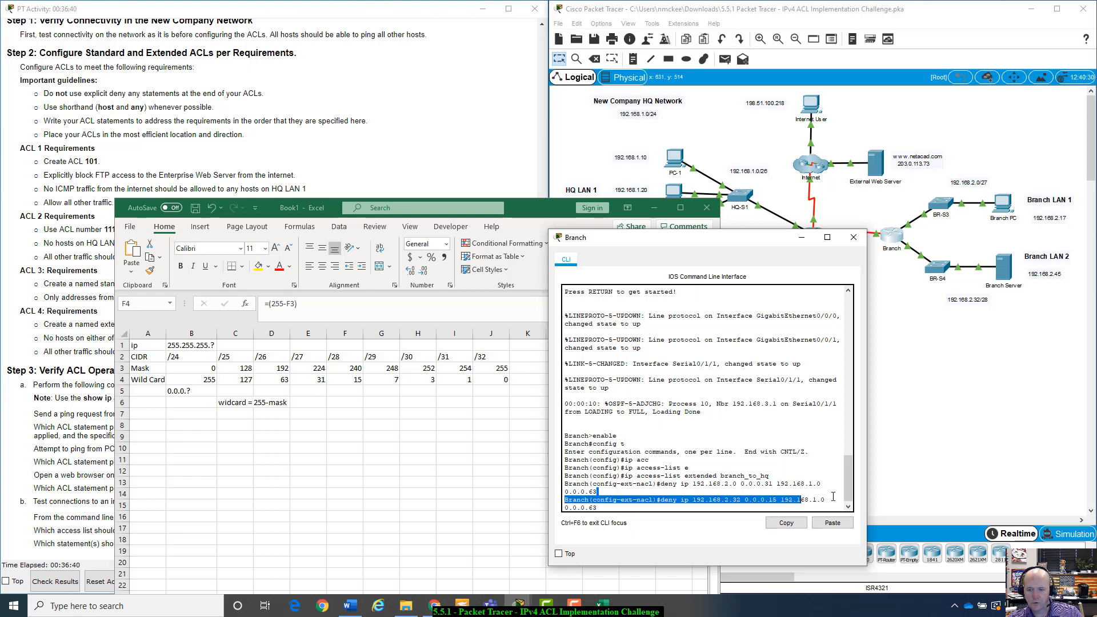
{"action": "left_click", "coordinate": [824, 500]}
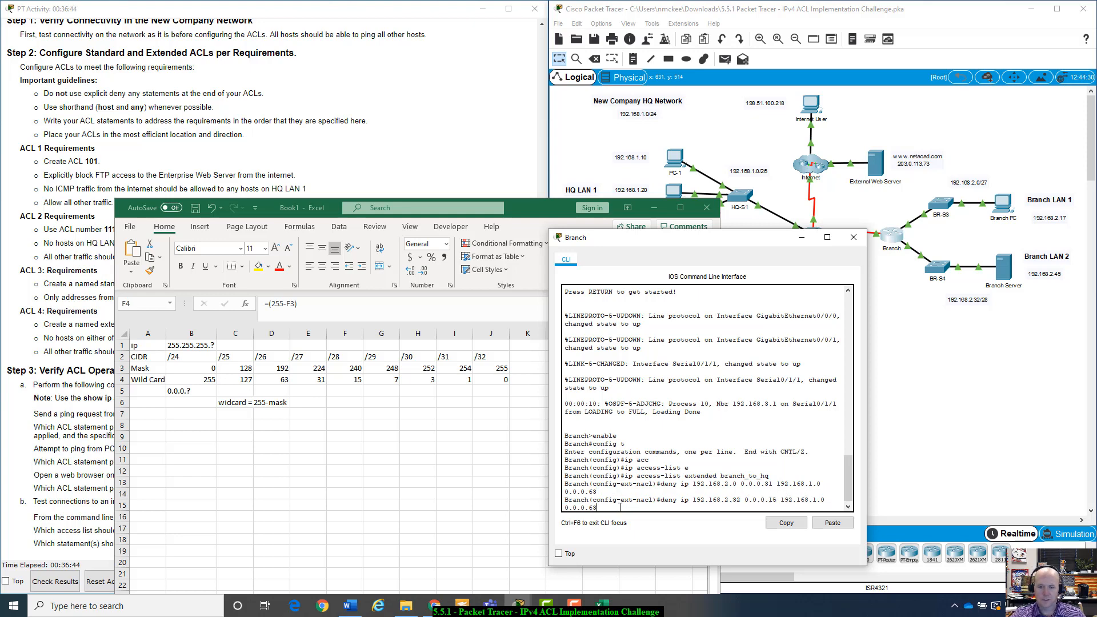
{"action": "key", "text": "Return"}
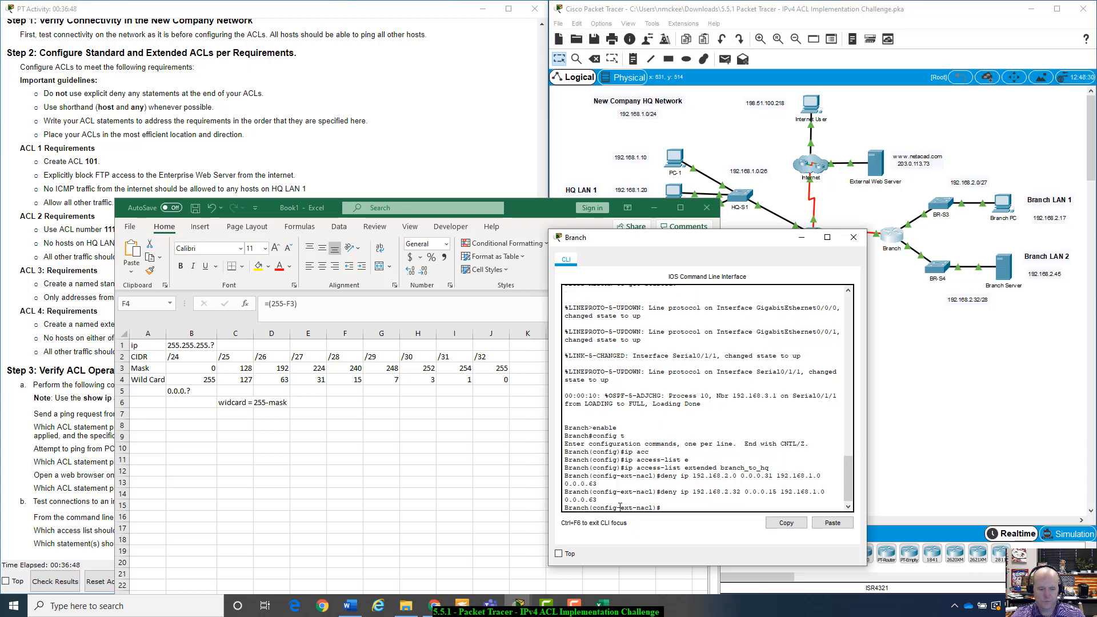
Leave the access list, check the Branch router's serial port label and enter configuration mode for interface s0/1/1
{"action": "type", "text": "exit"}
{"action": "key", "text": "Return"}
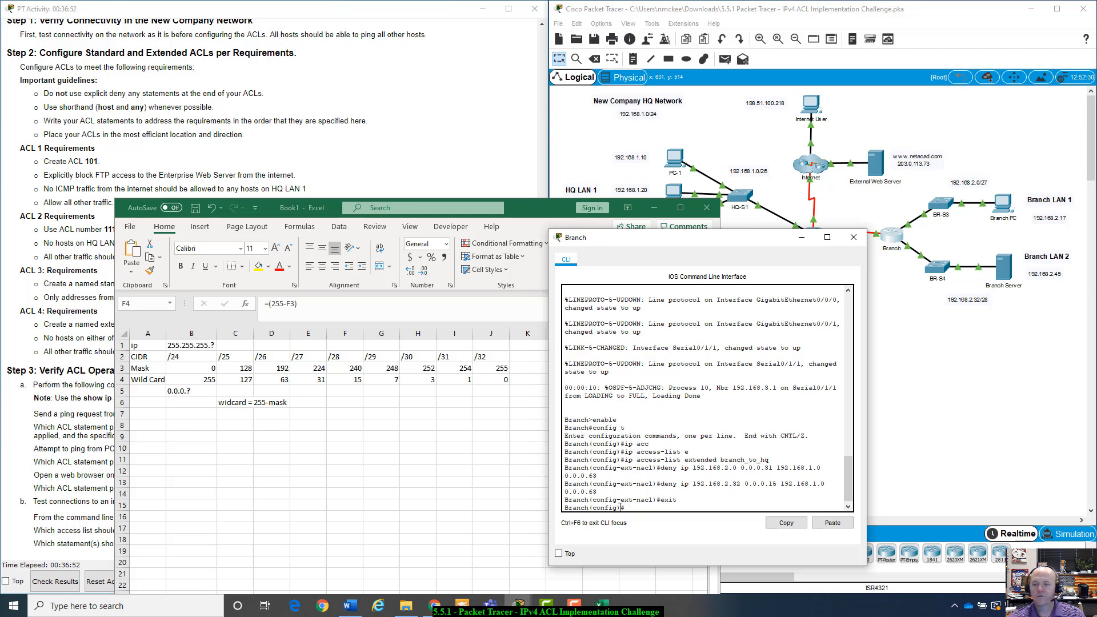
{"action": "left_click_drag", "start_coordinate": [732, 239], "coordinate": [765, 333]}
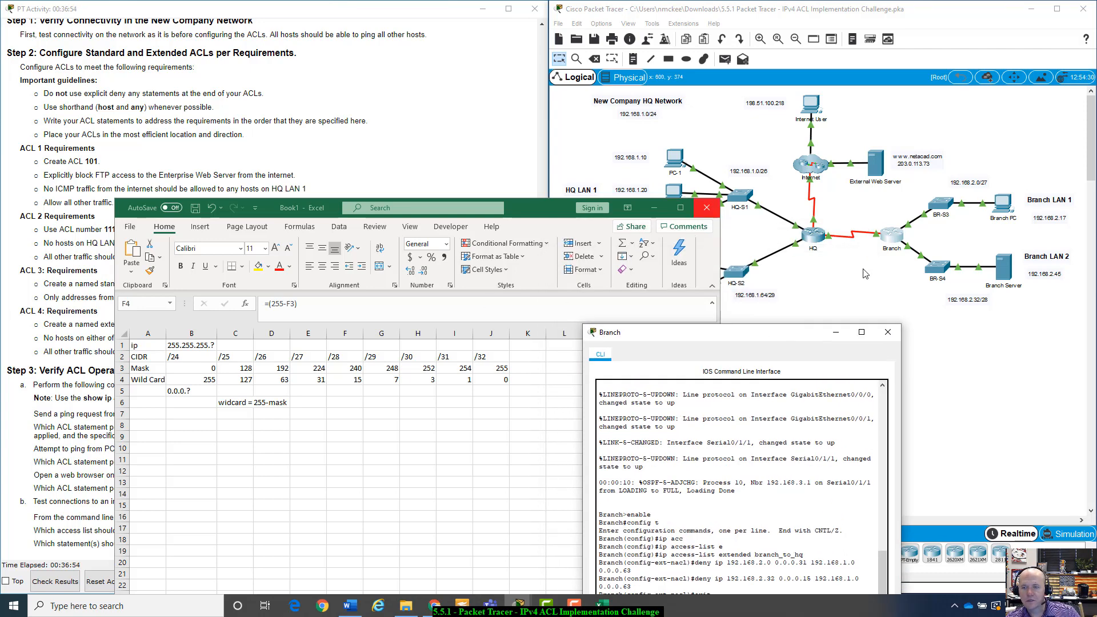
{"action": "left_click", "coordinate": [876, 227]}
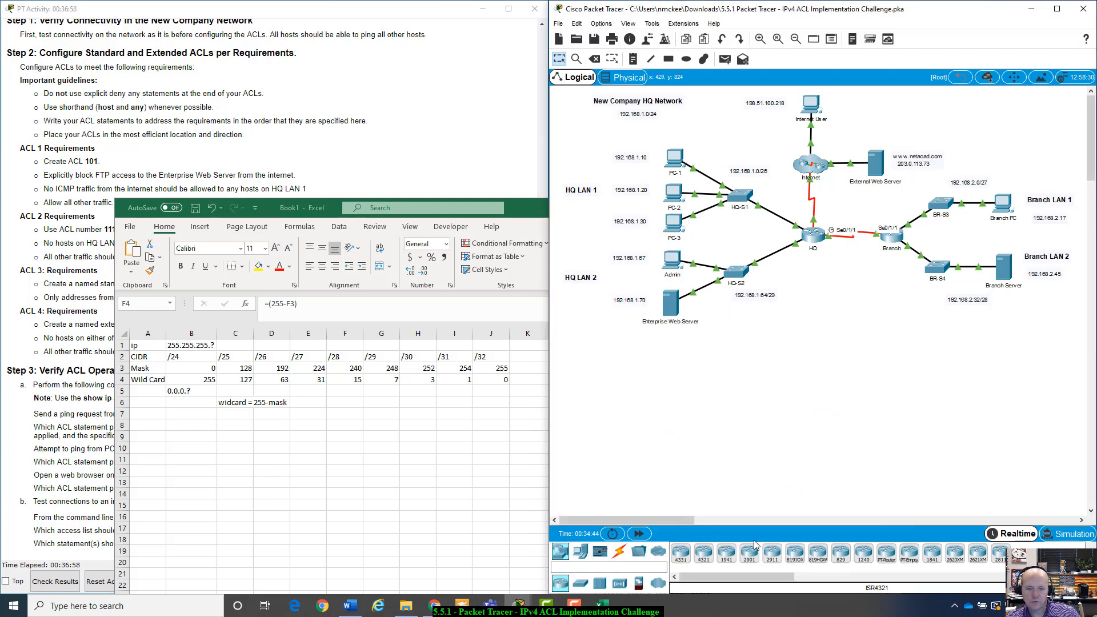
{"action": "left_click", "coordinate": [887, 249]}
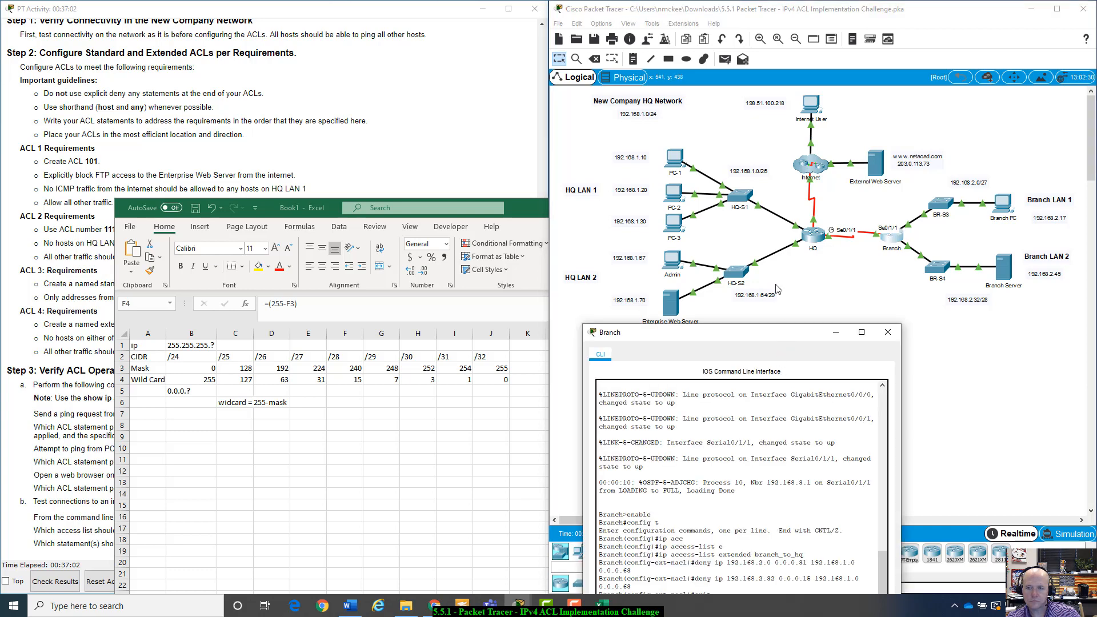
{"action": "left_click_drag", "start_coordinate": [736, 333], "coordinate": [721, 218]}
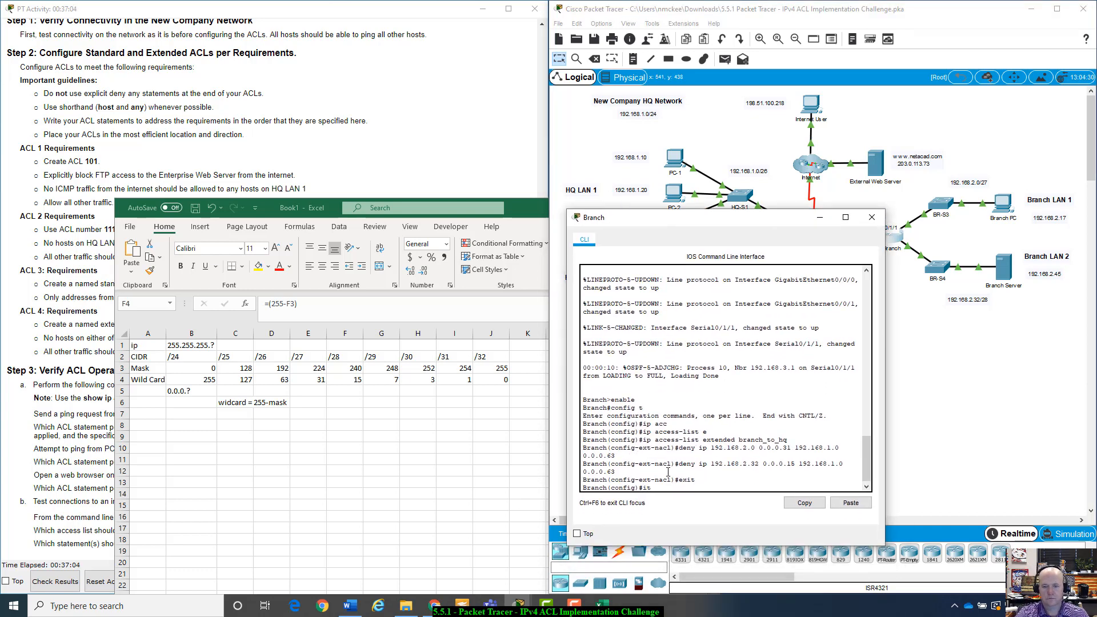
{"action": "type", "text": "s0/"}
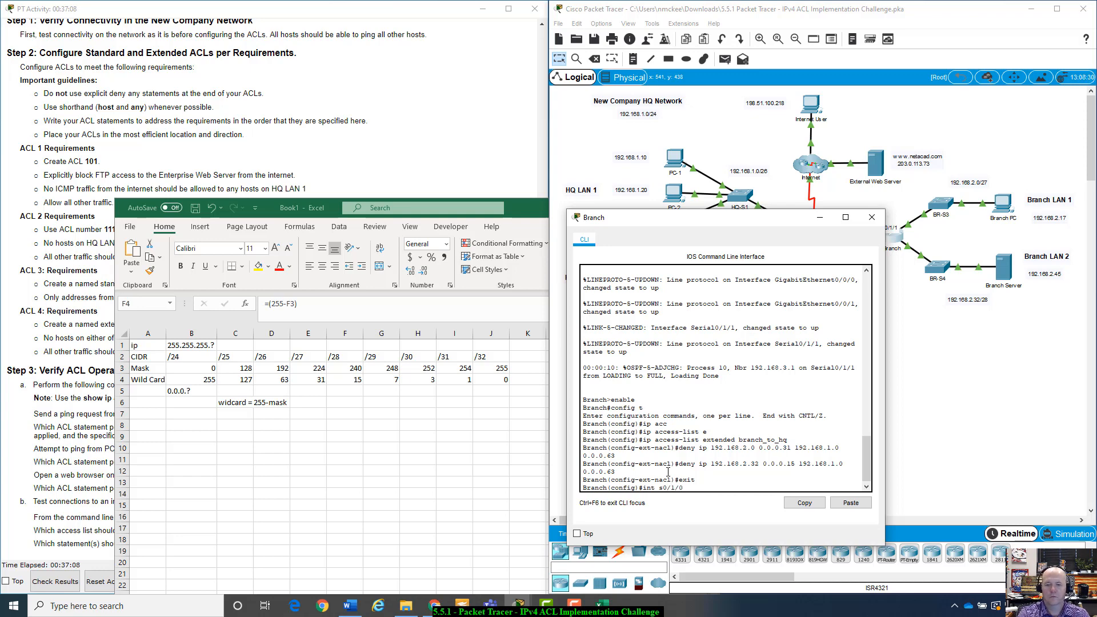
{"action": "type", "text": "1/1"}
{"action": "key", "text": "Return"}
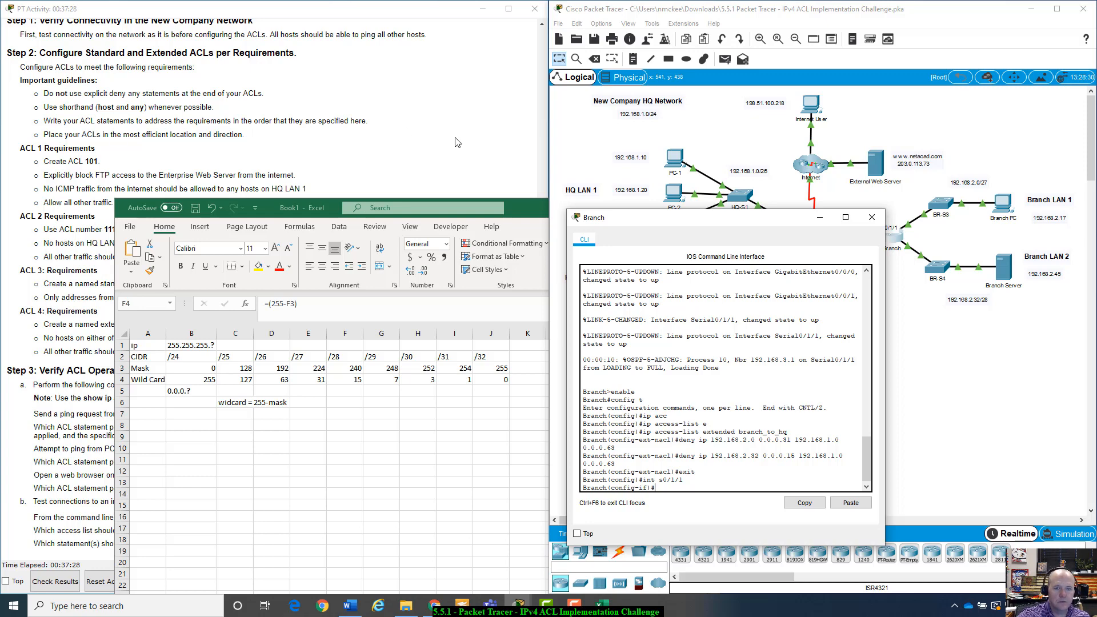
Uncover the ACL 4 requirements in the instructions and leave the Branch router's interface configuration mode
{"action": "left_click_drag", "start_coordinate": [514, 217], "coordinate": [395, 403]}
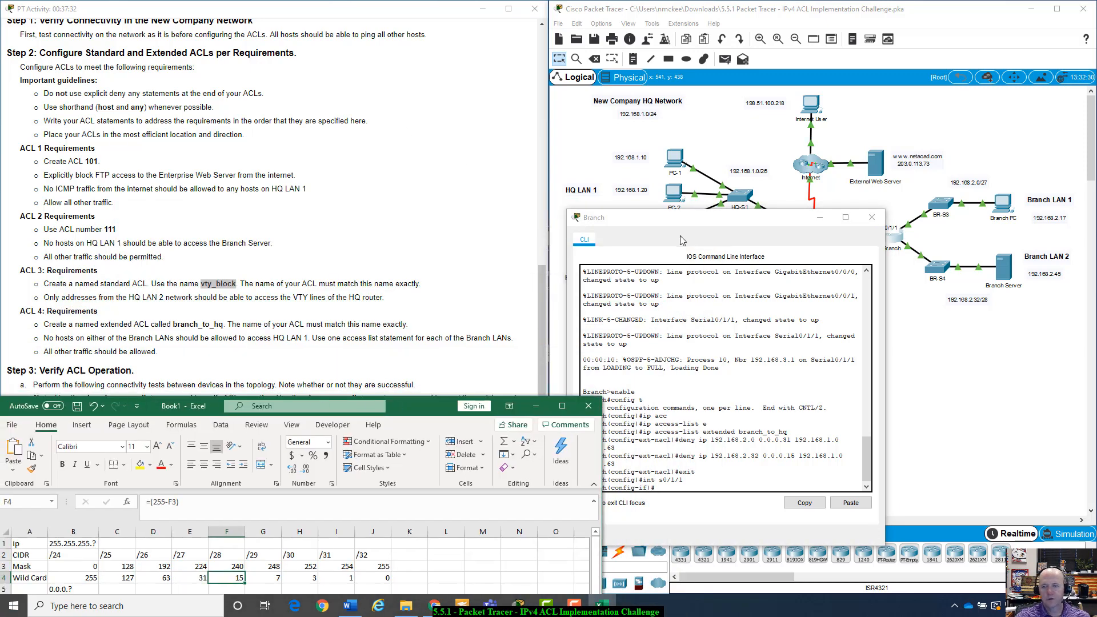
{"action": "left_click_drag", "start_coordinate": [713, 219], "coordinate": [764, 156]}
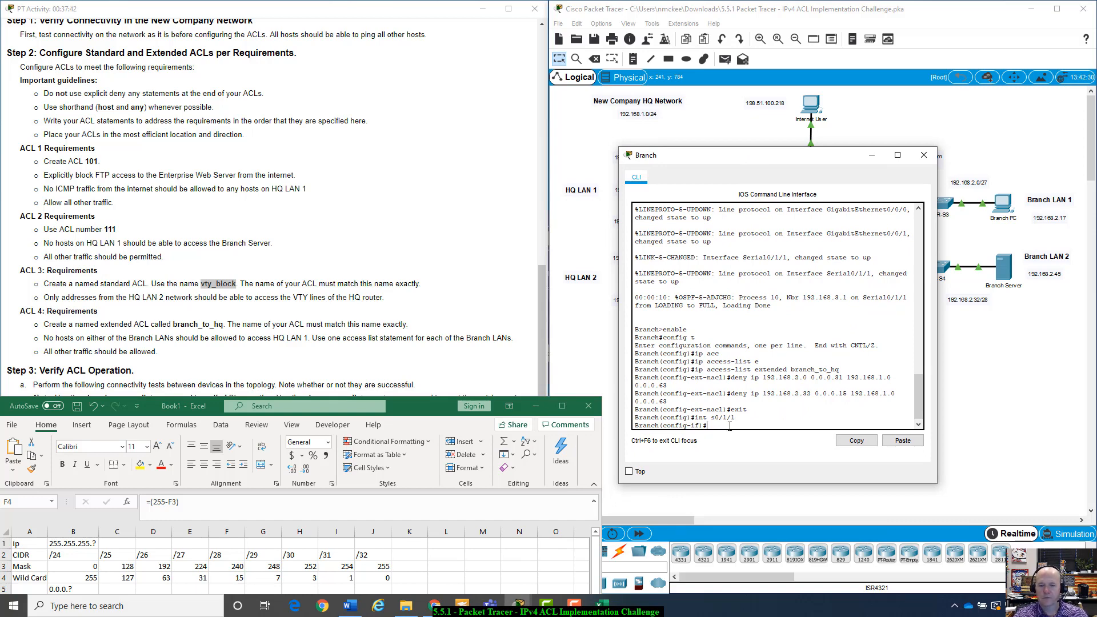
{"action": "type", "text": "exit"}
{"action": "key", "text": "Return"}
Recall the earlier access list command and re-enter configuration mode for the extended ACL branch_to_hq
{"action": "key", "text": "Up"}
{"action": "key", "text": "Up"}
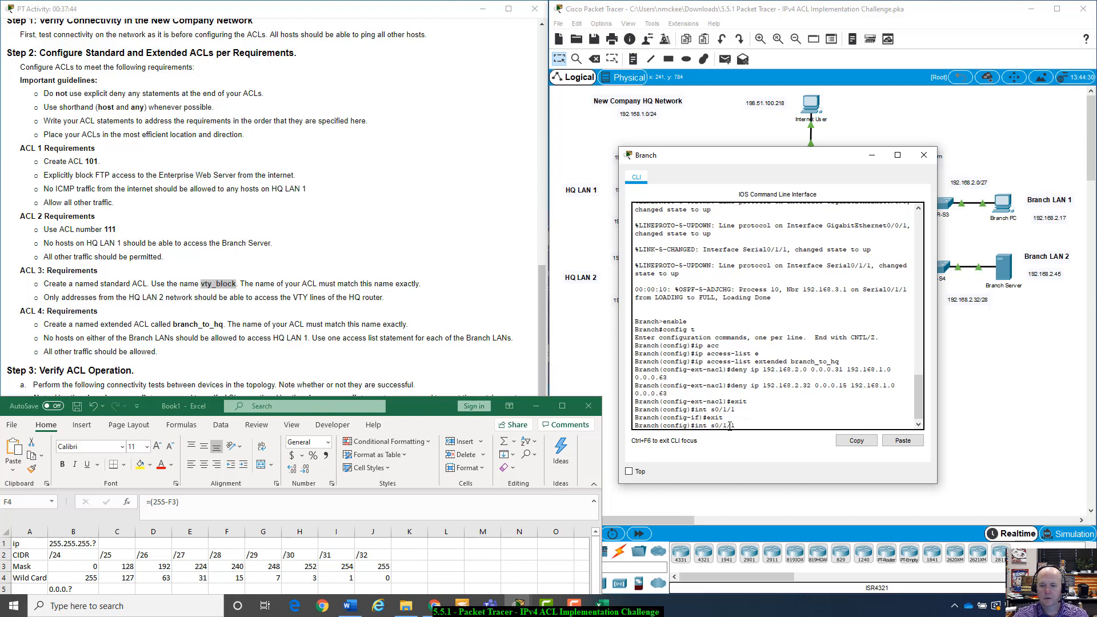
{"action": "key", "text": "Up"}
{"action": "key", "text": "Up"}
{"action": "key", "text": "Up"}
{"action": "key", "text": "Up"}
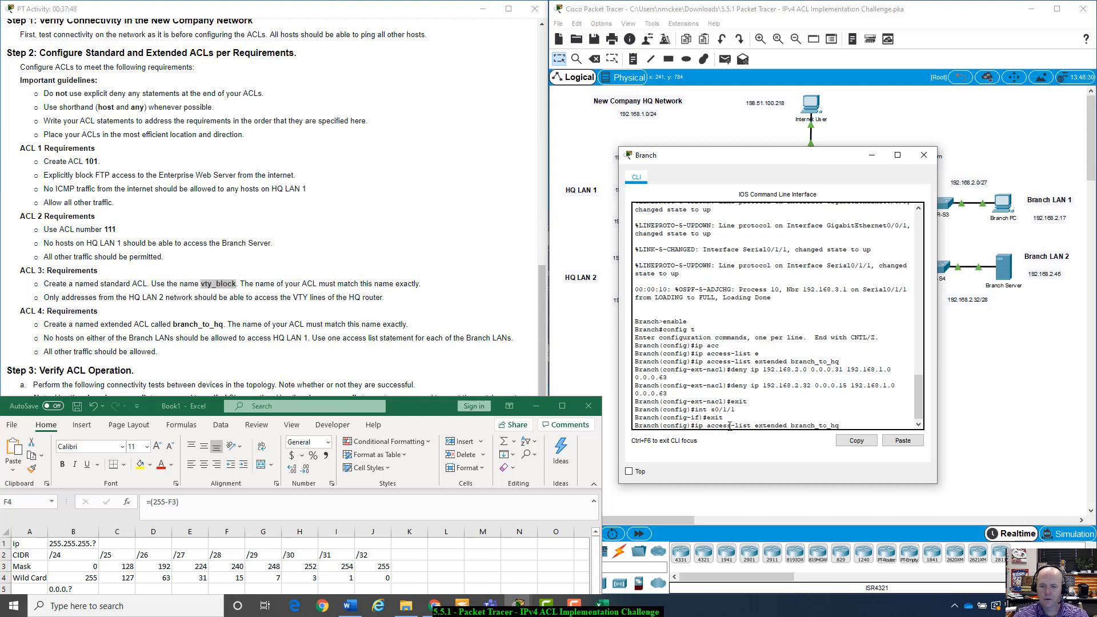
{"action": "key", "text": "Down"}
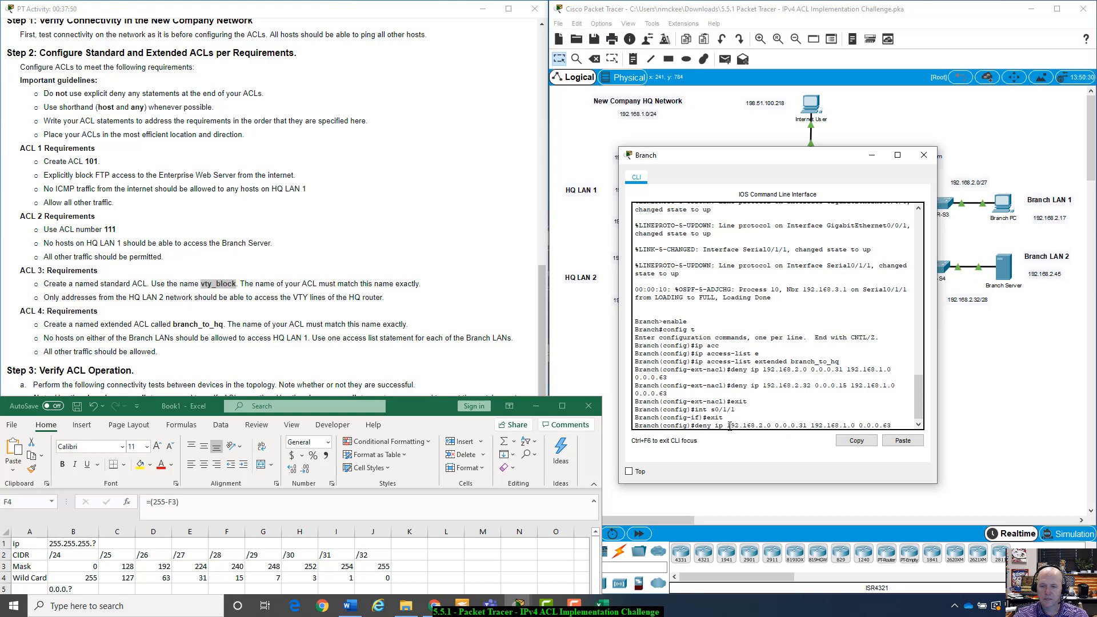
{"action": "key", "text": "Down"}
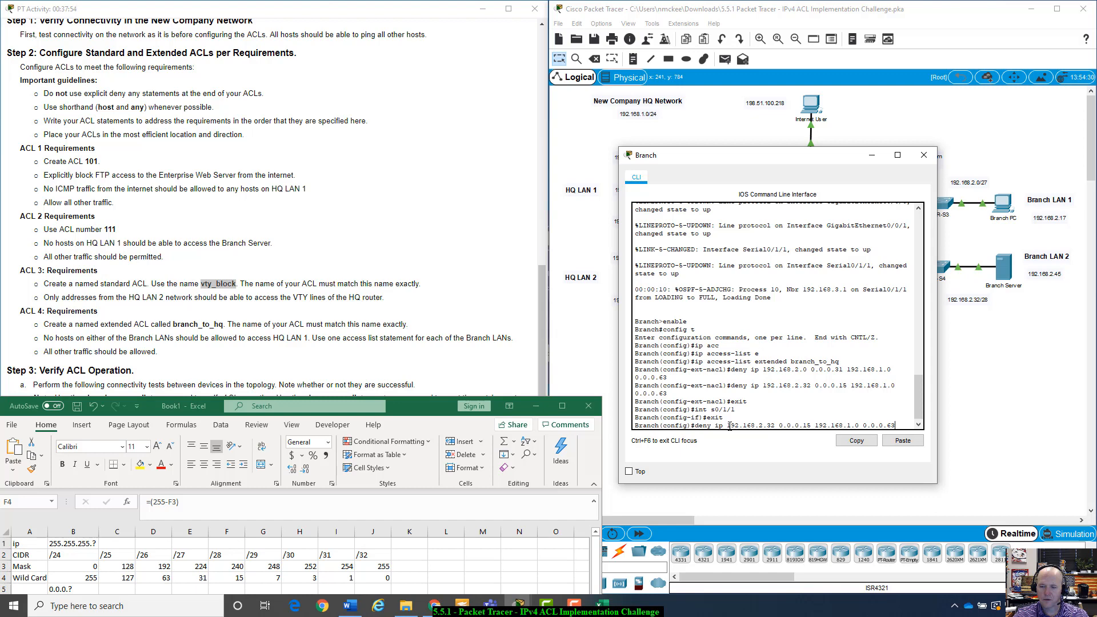
{"action": "key", "text": "Up"}
{"action": "key", "text": "Up"}
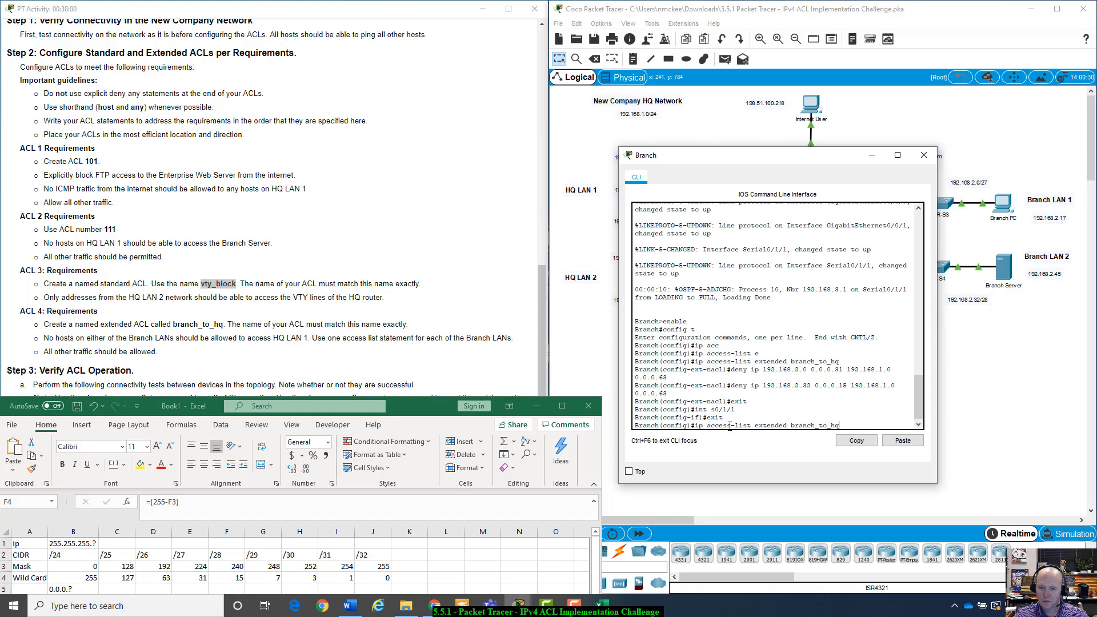
{"action": "key", "text": "Return"}
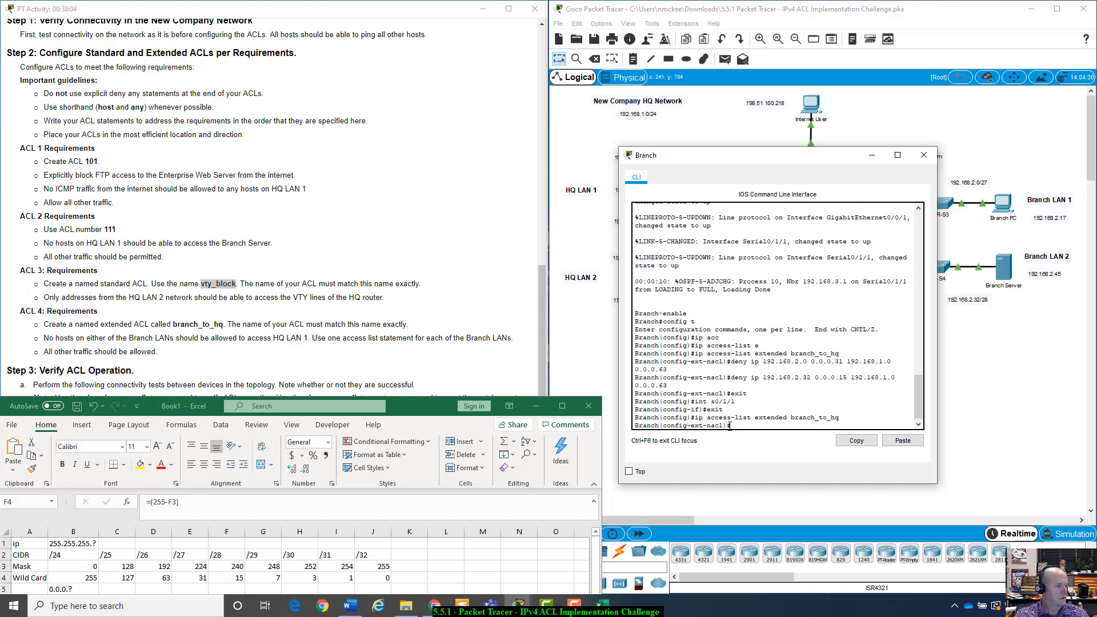
Add a permit ip any any statement to the branch_to_hq access list and leave its configuration mode
{"action": "type", "text": "permit"}
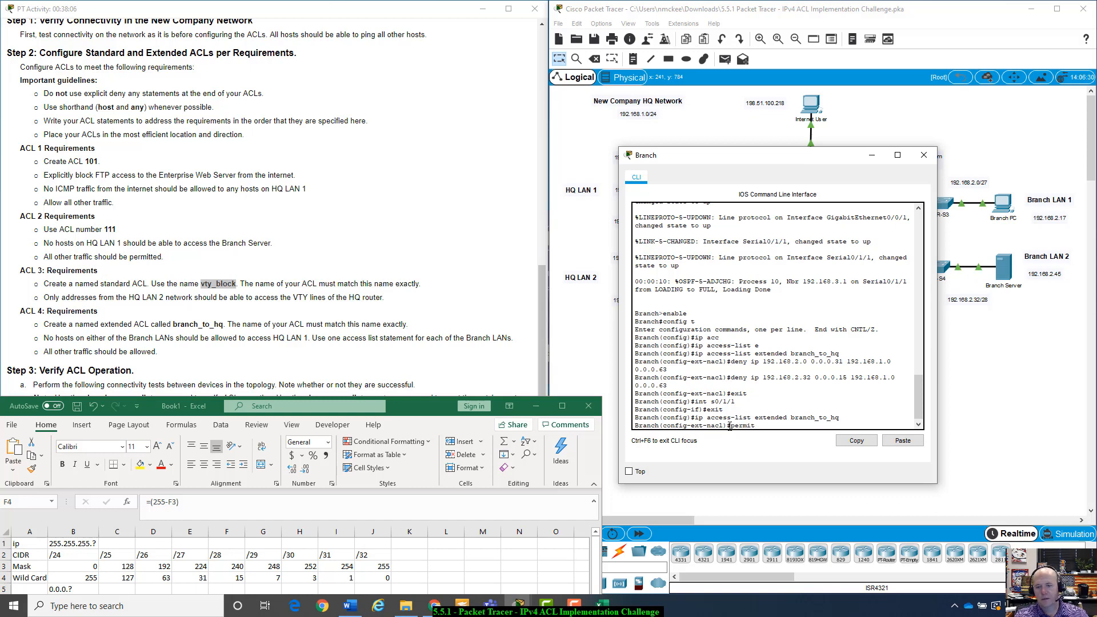
{"action": "type", "text": " ip any any"}
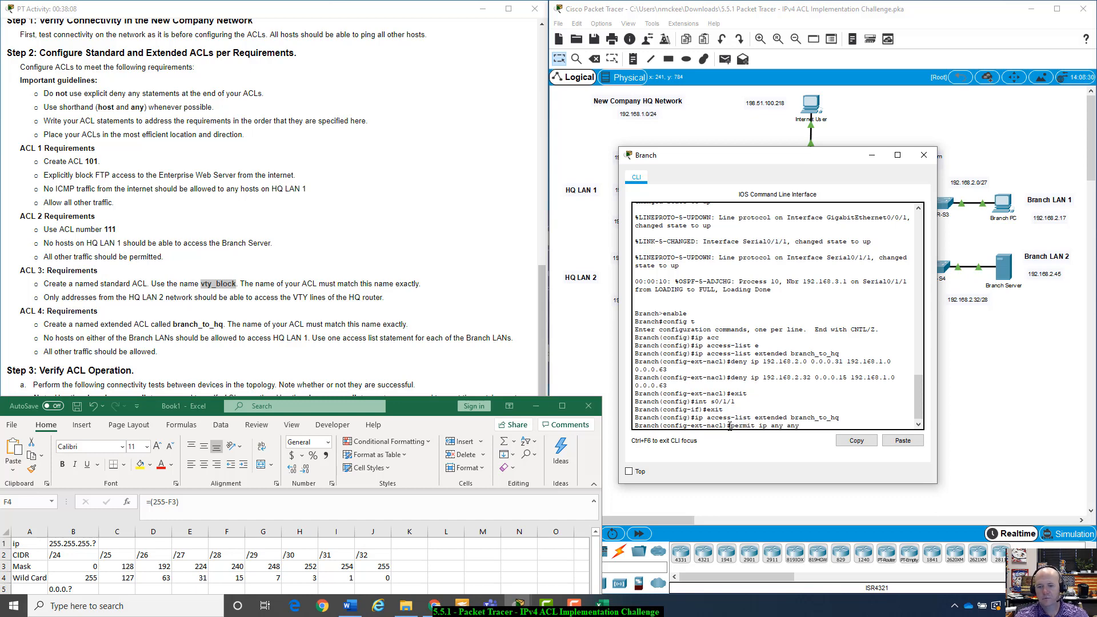
{"action": "key", "text": "Return"}
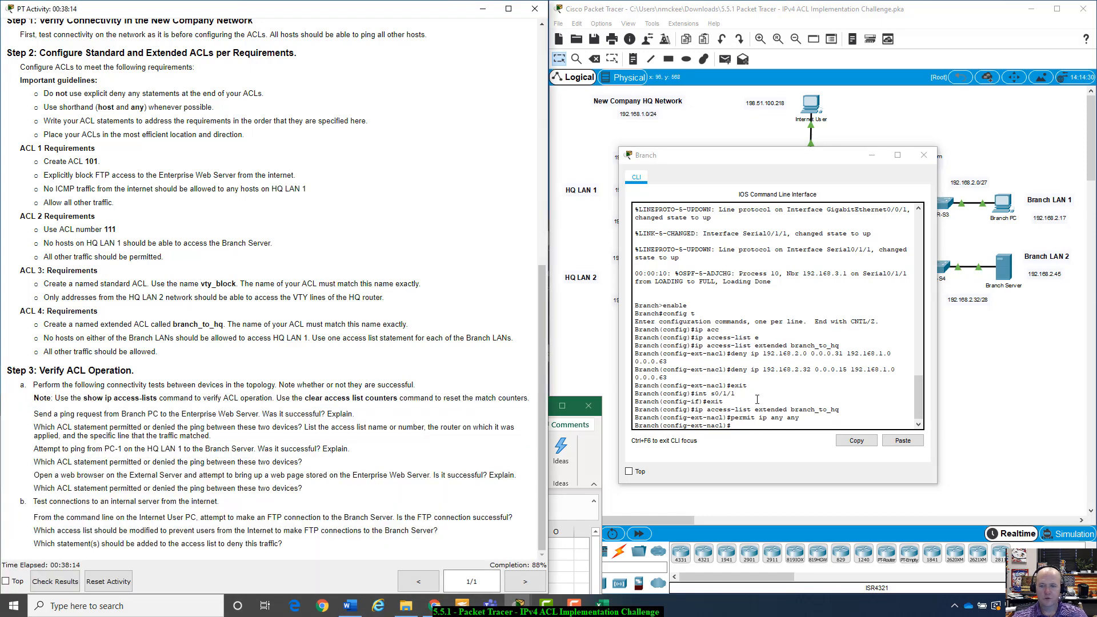
{"action": "left_click", "coordinate": [757, 427]}
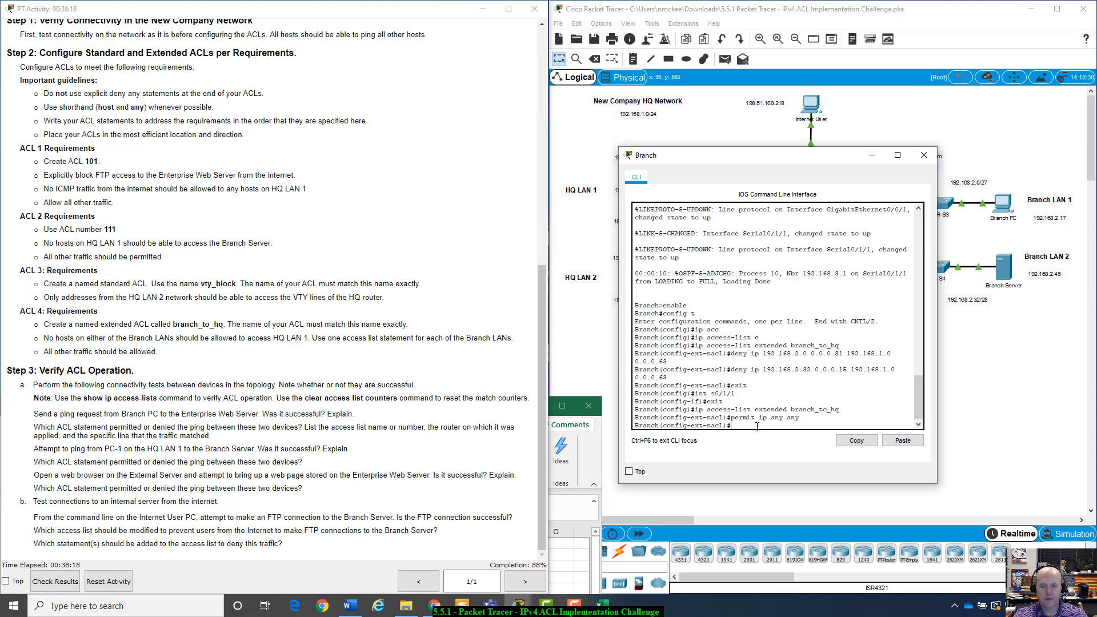
{"action": "type", "text": "exit"}
{"action": "key", "text": "Return"}
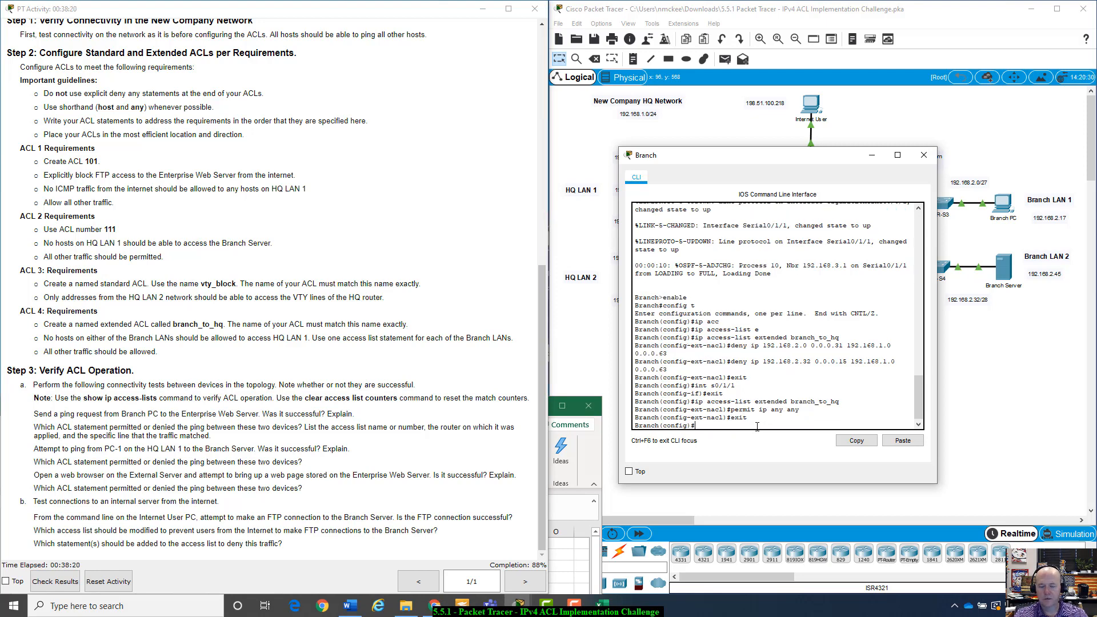
Enter configuration mode for interface s0/1/1 on the Branch router and move its window off the topology
{"action": "type", "text": "int s0/"}
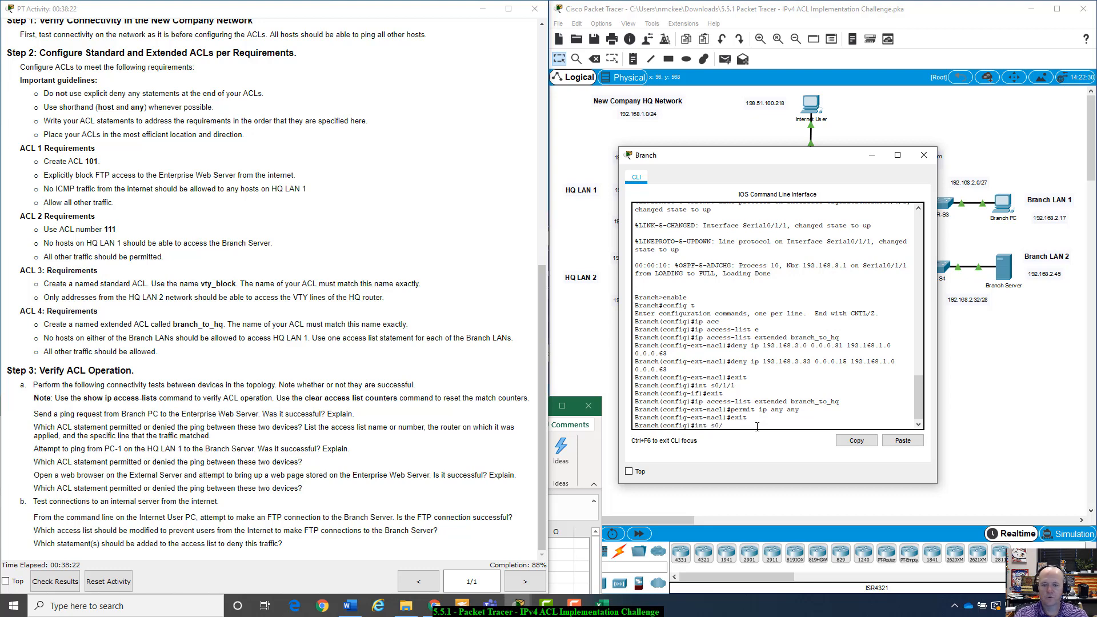
{"action": "type", "text": "1/1"}
{"action": "key", "text": "Return"}
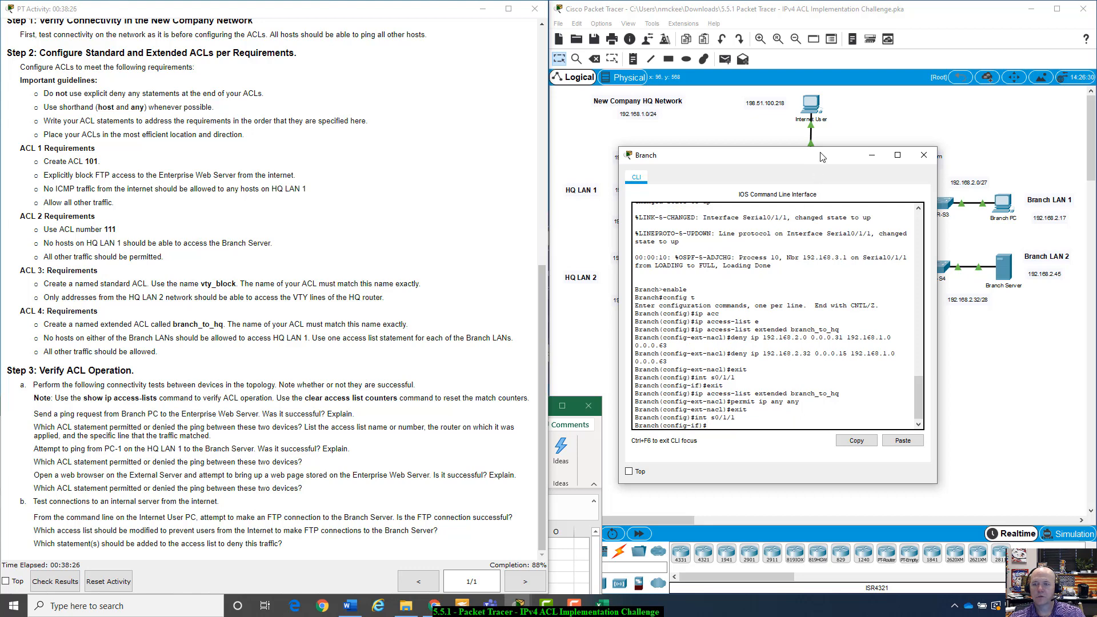
{"action": "left_click_drag", "start_coordinate": [819, 152], "coordinate": [401, 245]}
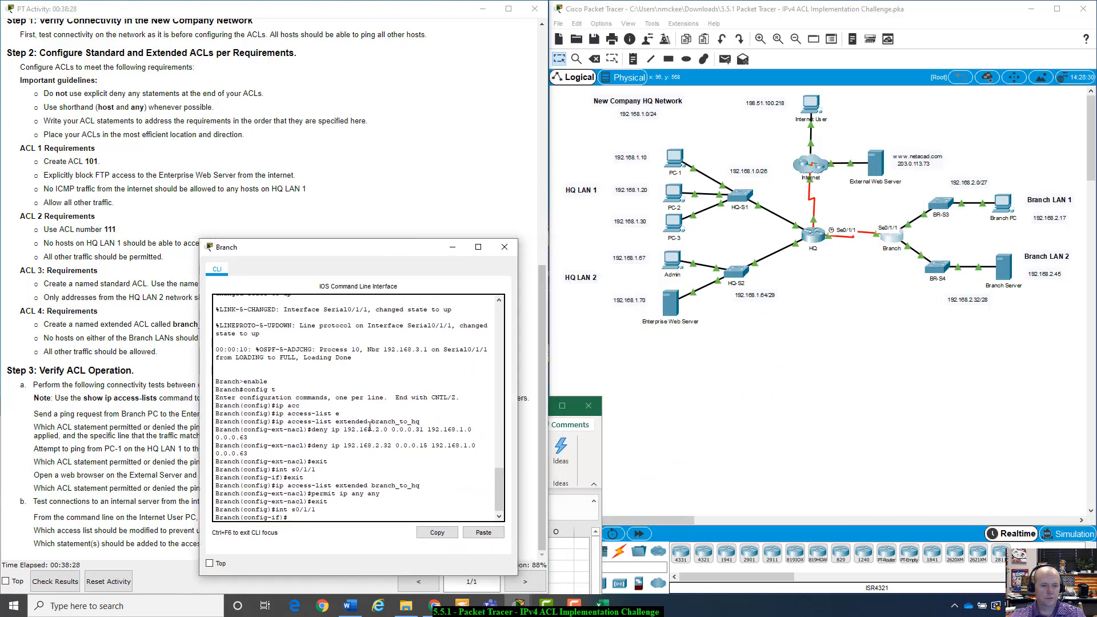
{"action": "type", "text": "acc"}
{"action": "key", "text": "Tab"}
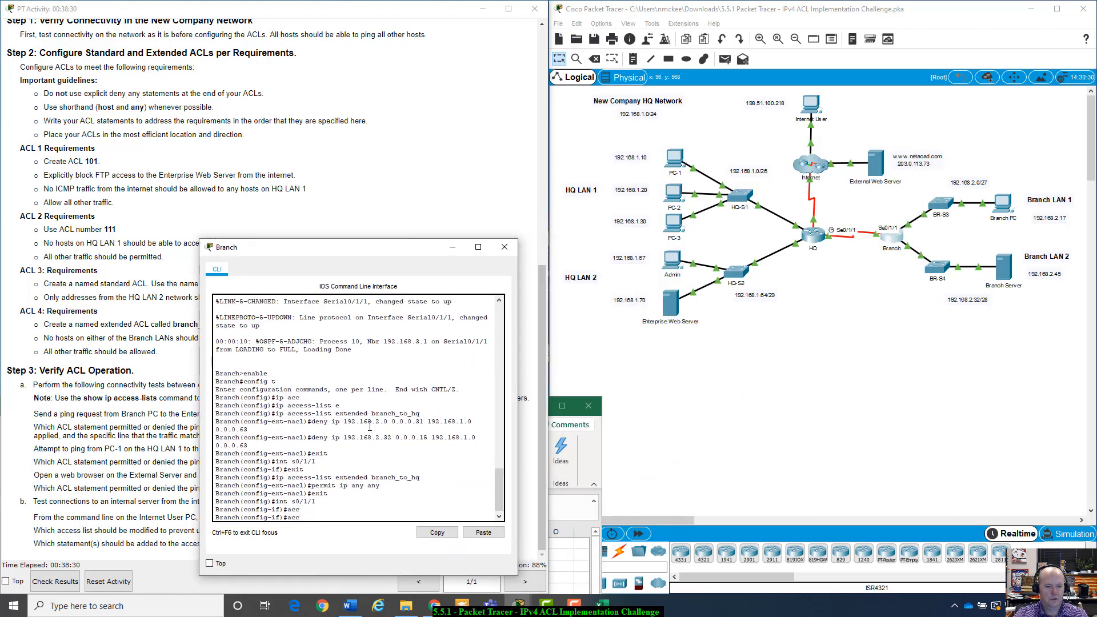
{"action": "type", "text": "ess"}
{"action": "type", "text": "-"}
{"action": "key", "text": "Tab"}
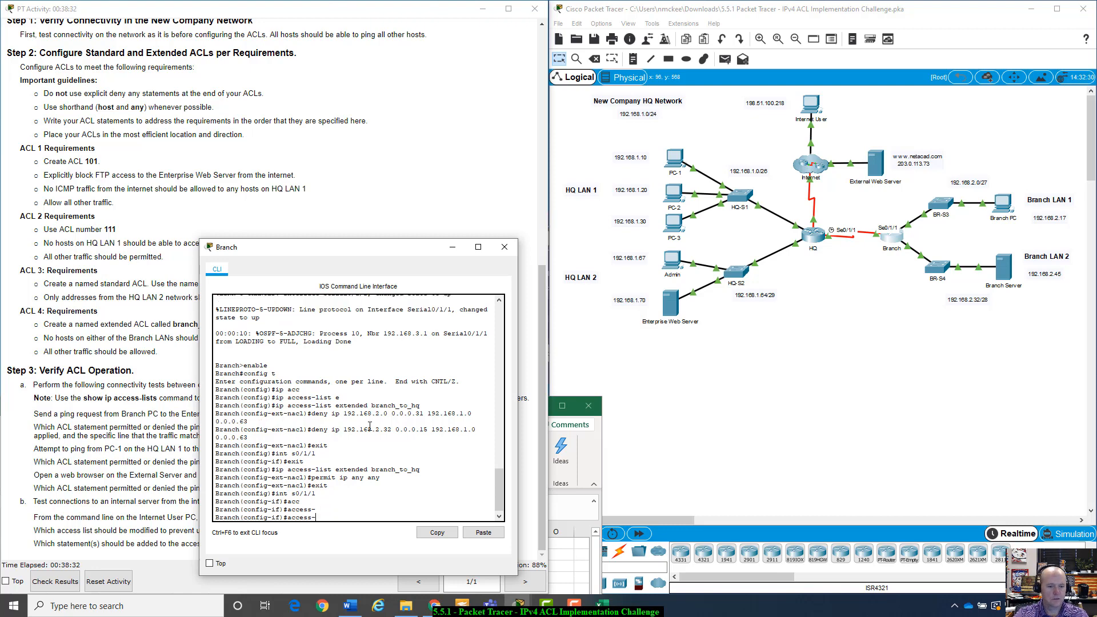
{"action": "type", "text": "?"}
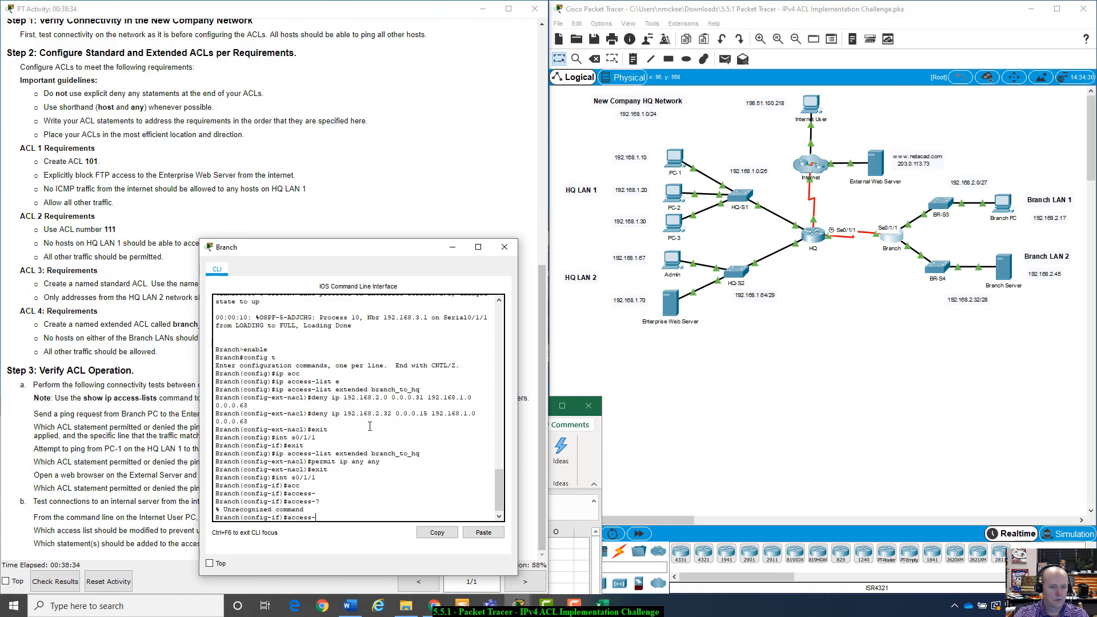
{"action": "key", "text": "BackSpace"}
{"action": "key", "text": "BackSpace"}
{"action": "key", "text": "BackSpace"}
{"action": "key", "text": "BackSpace"}
{"action": "key", "text": "BackSpace"}
{"action": "key", "text": "BackSpace"}
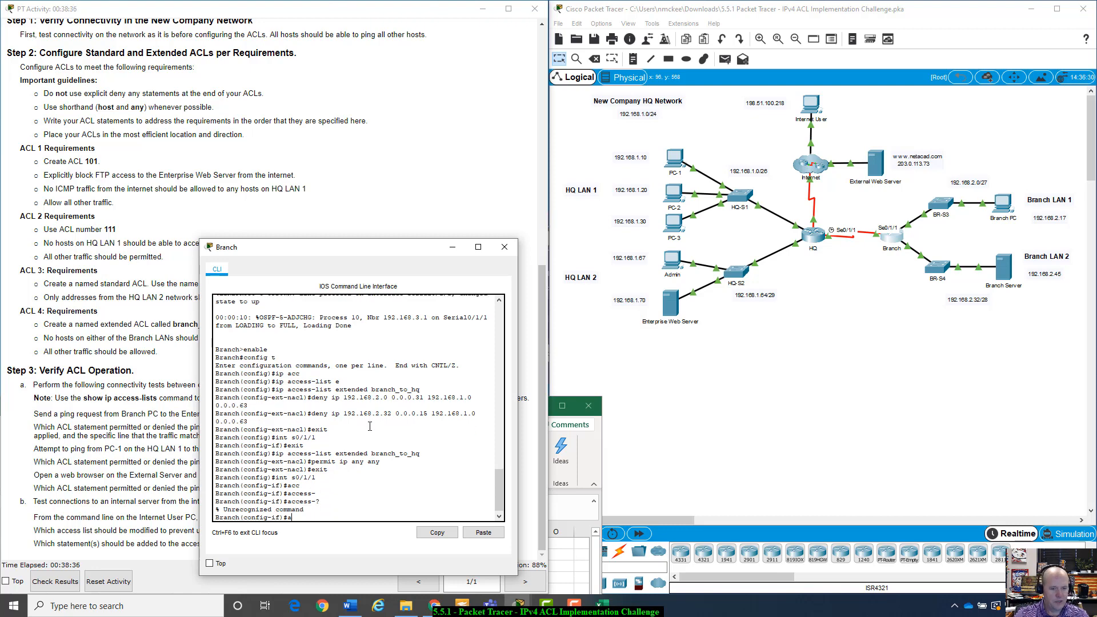
Apply the branch_to_hq access list to the Branch router's serial interface in the outbound direction with ip access-group
{"action": "type", "text": "ip acc"}
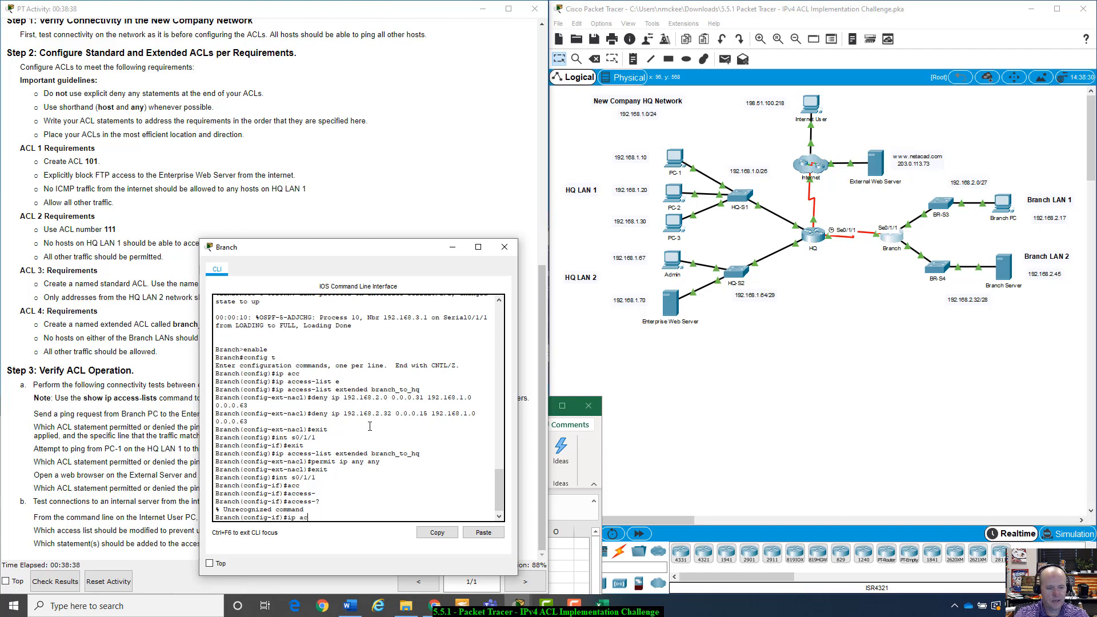
{"action": "key", "text": "Tab"}
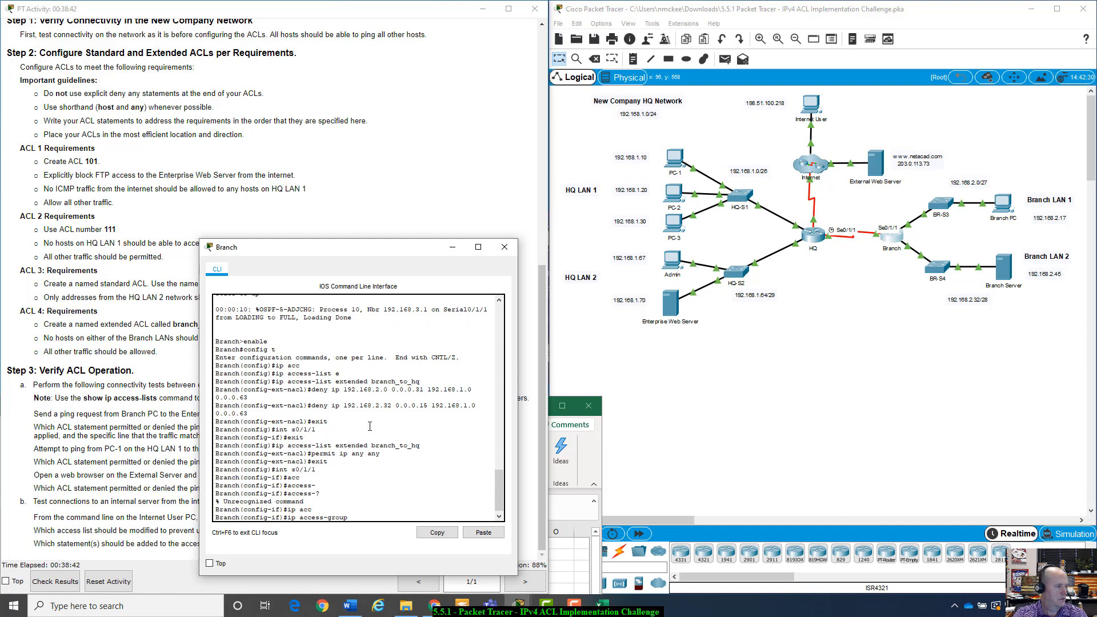
{"action": "type", "text": "bran"}
{"action": "key", "text": "Tab"}
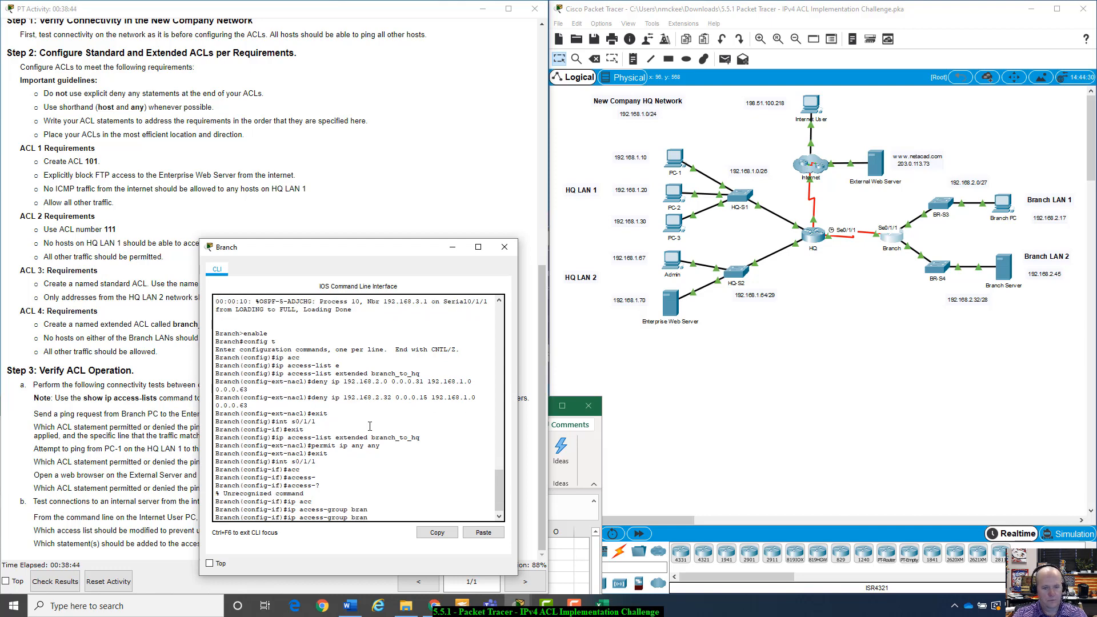
{"action": "type", "text": "ch_"}
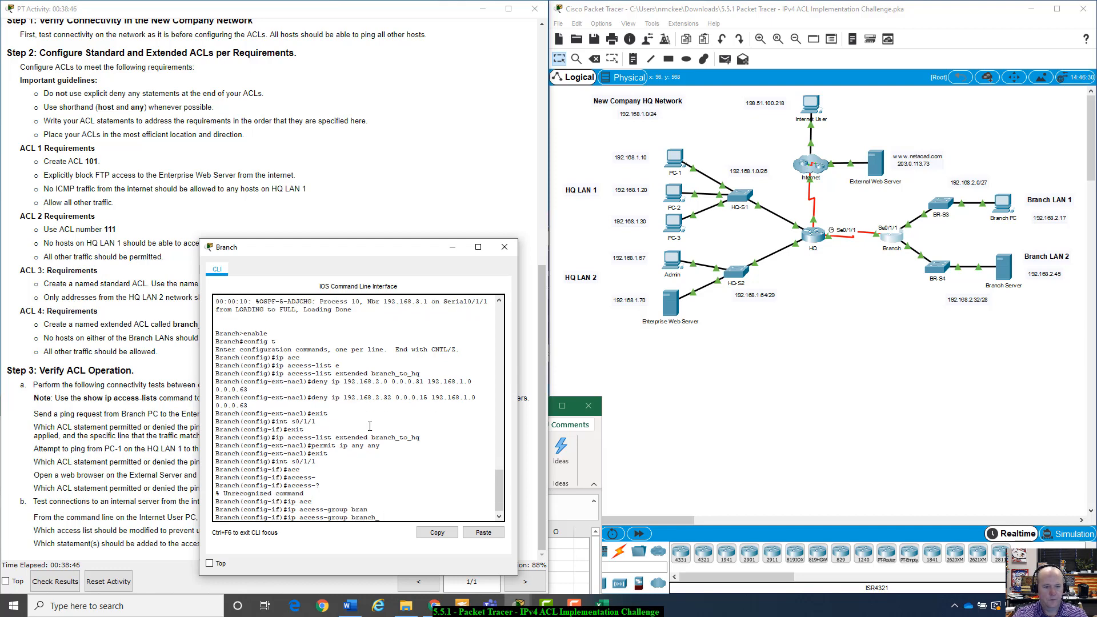
{"action": "type", "text": "to_hq"}
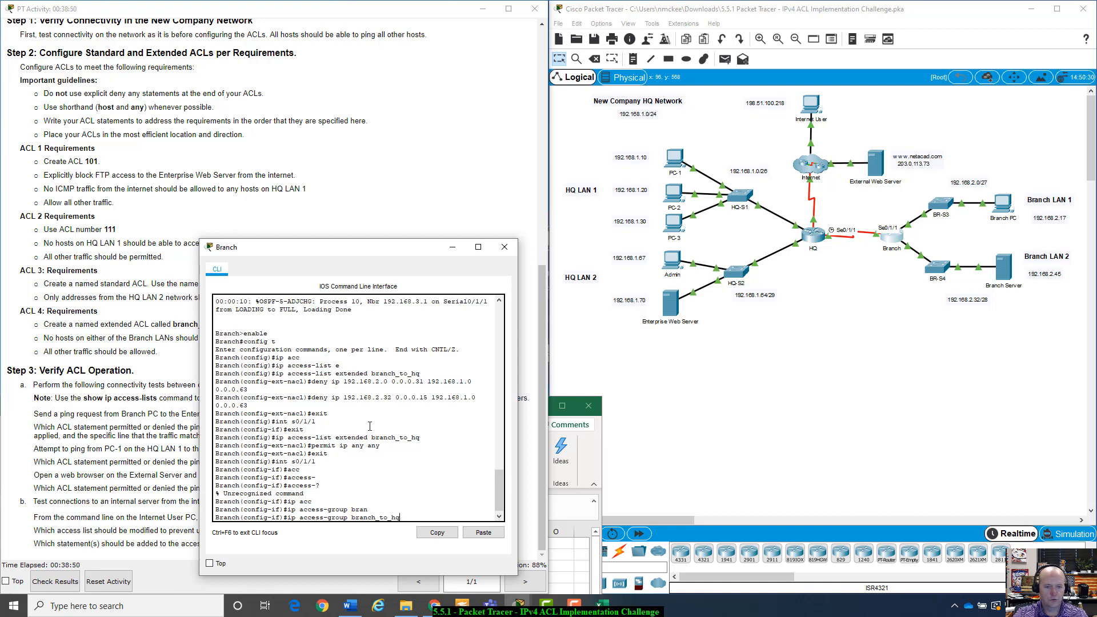
{"action": "type", "text": " out"}
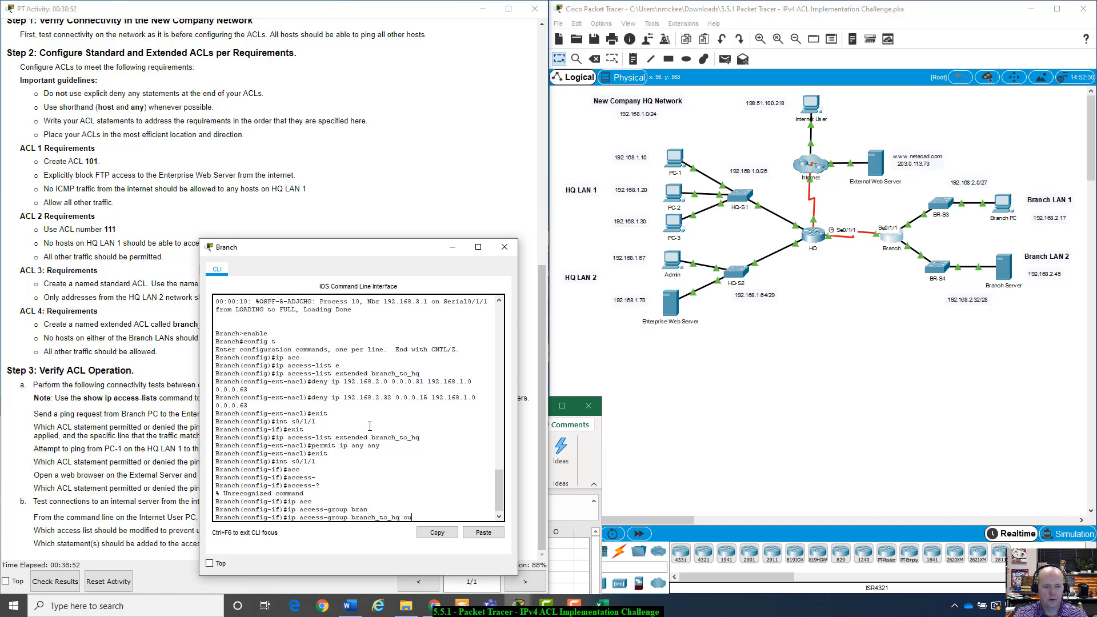
{"action": "key", "text": "Return"}
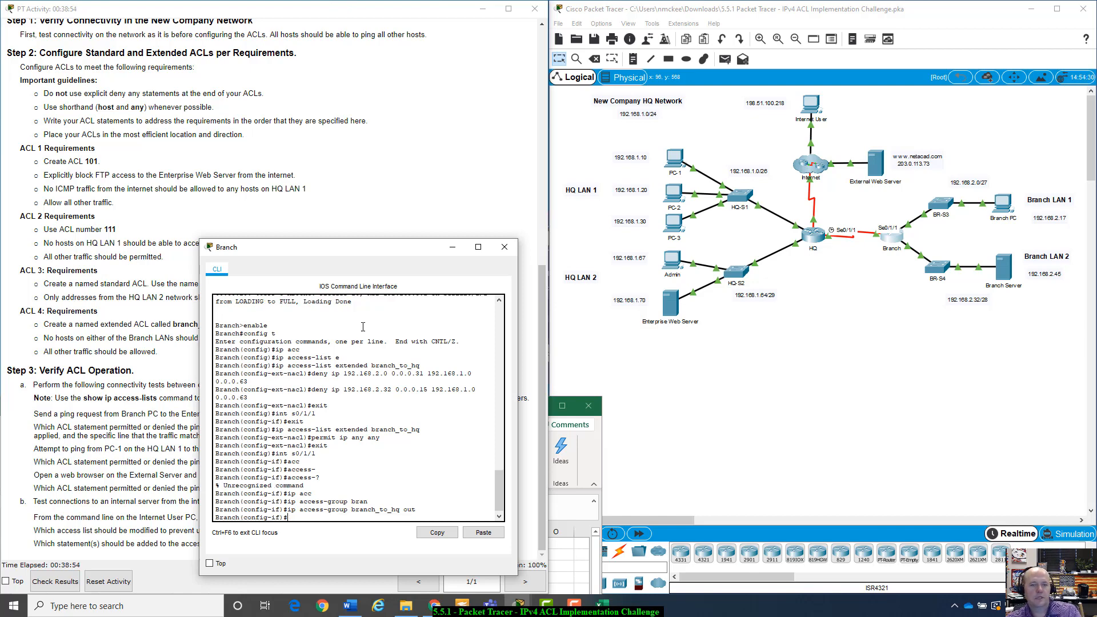
Uncover the activity instructions, check the results, review the assessment items and connectivity tests, and close the results
{"action": "left_click_drag", "start_coordinate": [387, 247], "coordinate": [940, 107]}
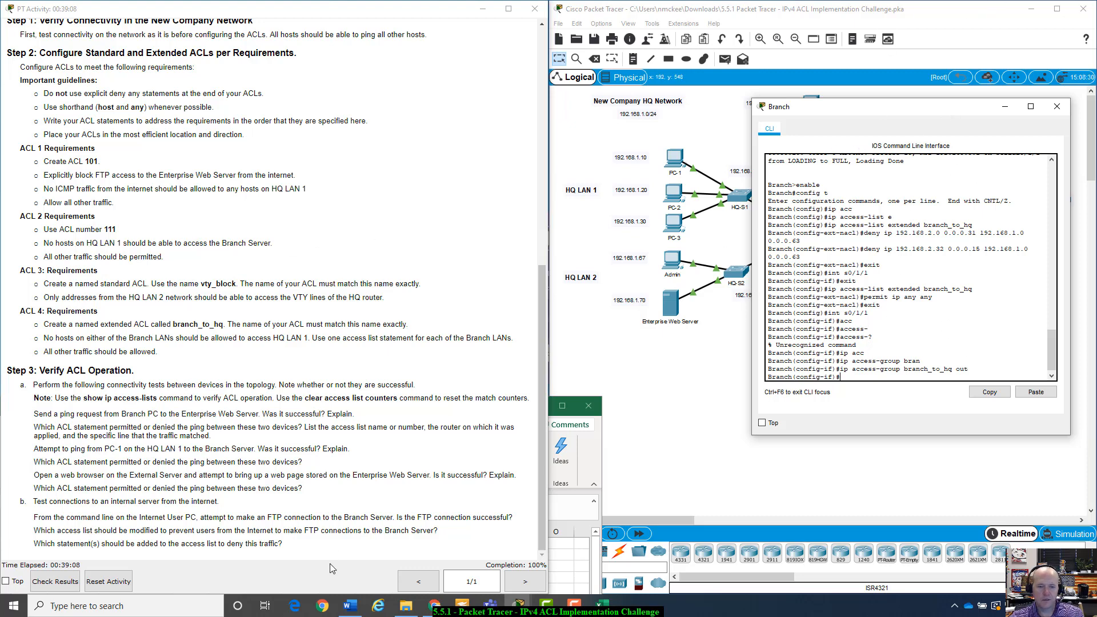
{"action": "left_click", "coordinate": [34, 579]}
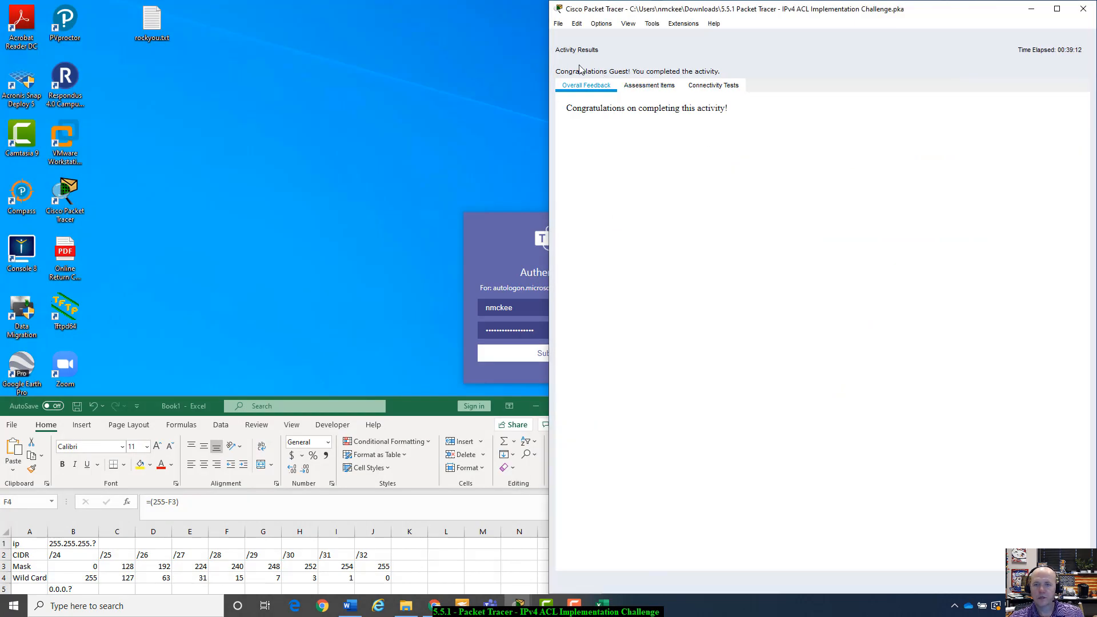
{"action": "left_click", "coordinate": [639, 90]}
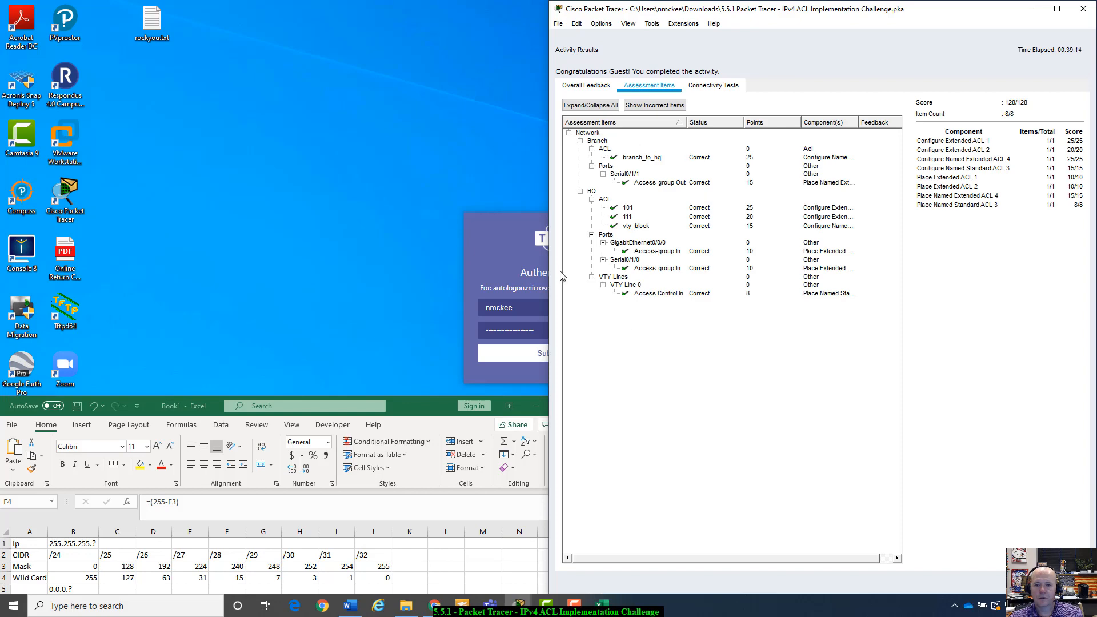
{"action": "left_click", "coordinate": [700, 89]}
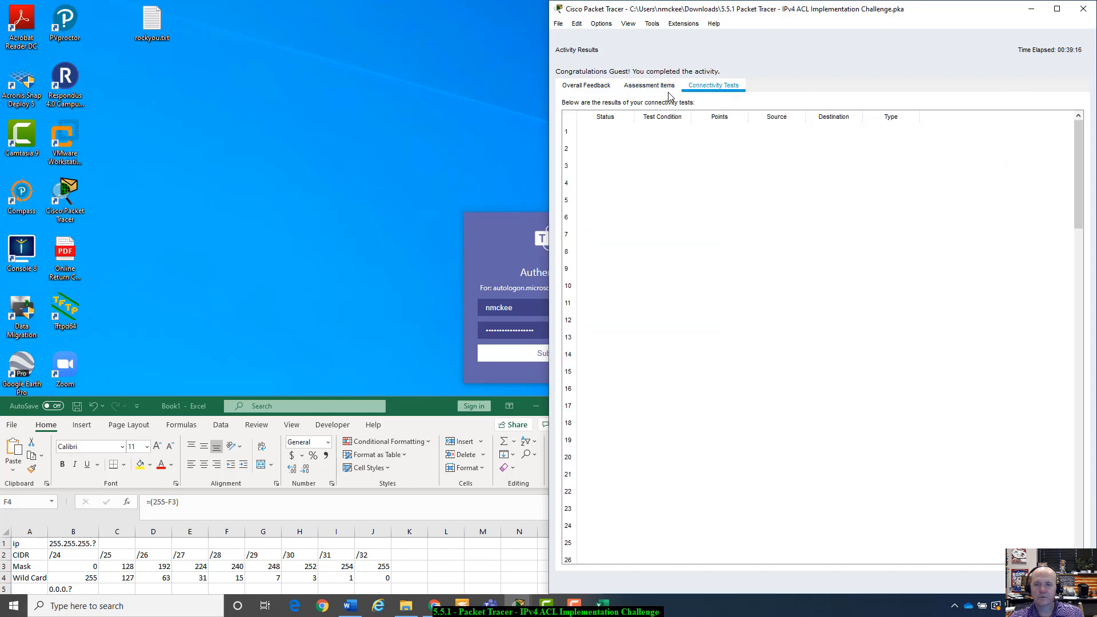
{"action": "left_click", "coordinate": [669, 91]}
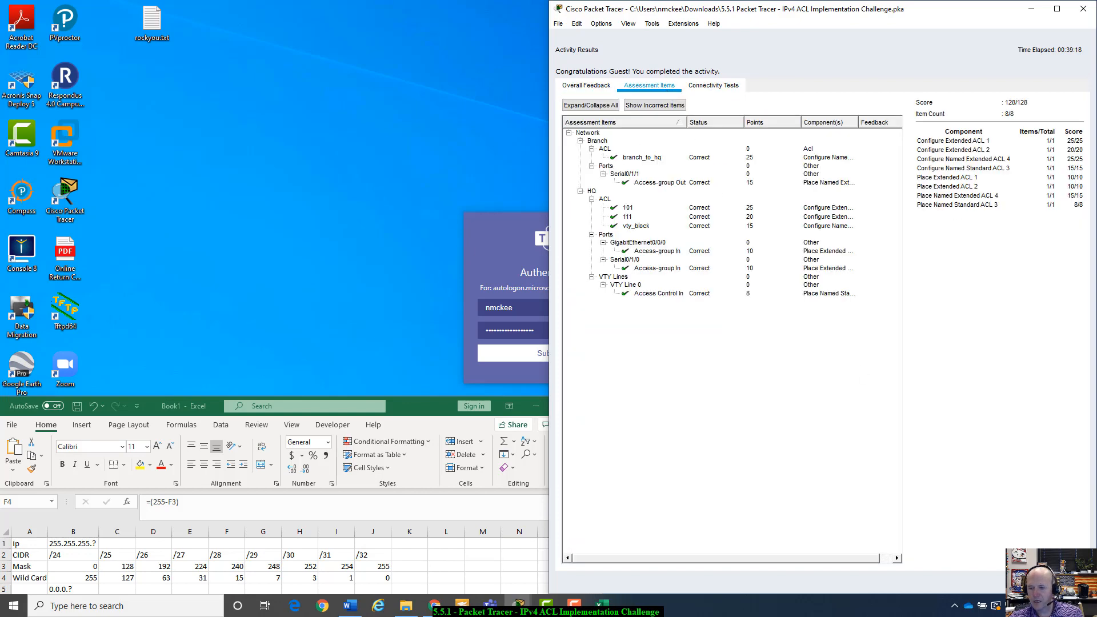
{"action": "left_click", "coordinate": [1061, 582]}
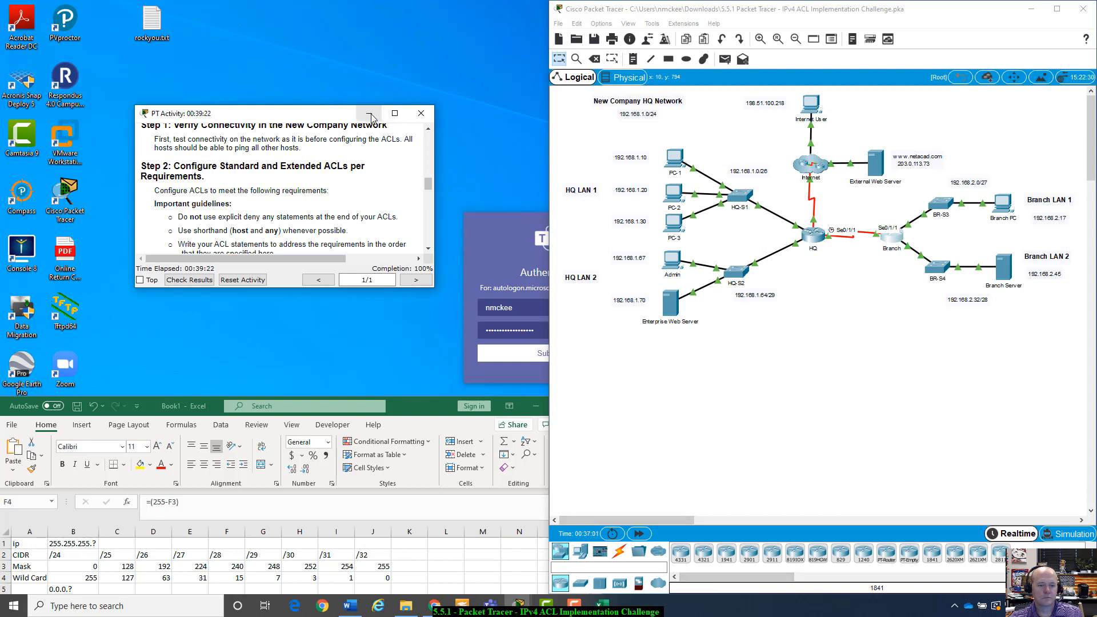
Snap the topology window to the screen's right half, bring up the Branch router's window beside it and close that window
{"action": "left_click", "coordinate": [824, 4]}
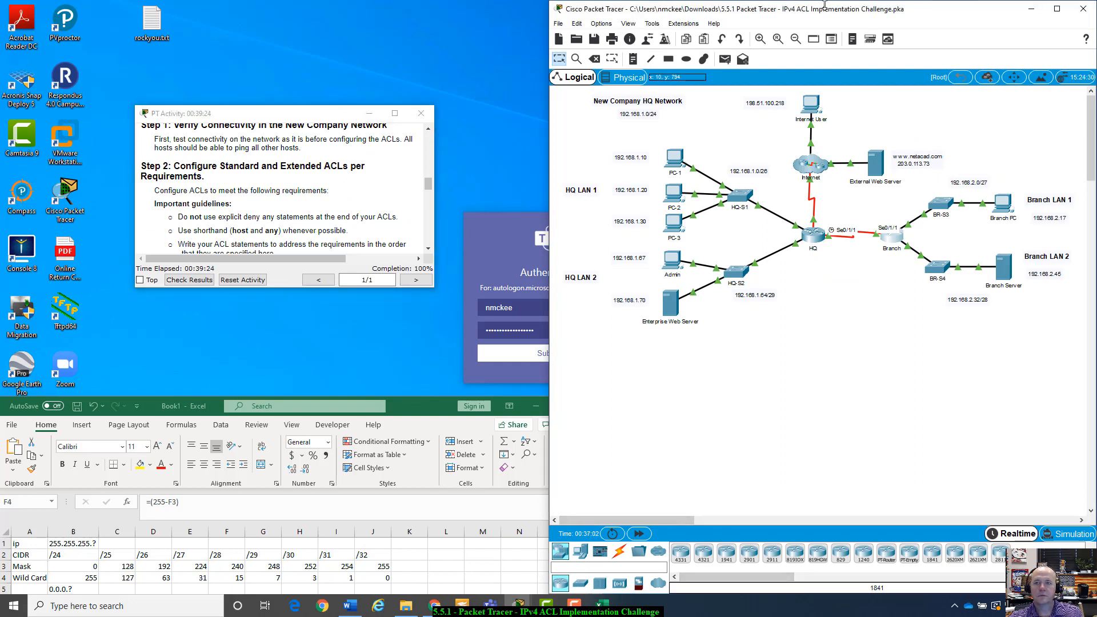
{"action": "left_click_drag", "start_coordinate": [826, 8], "coordinate": [1096, 59]}
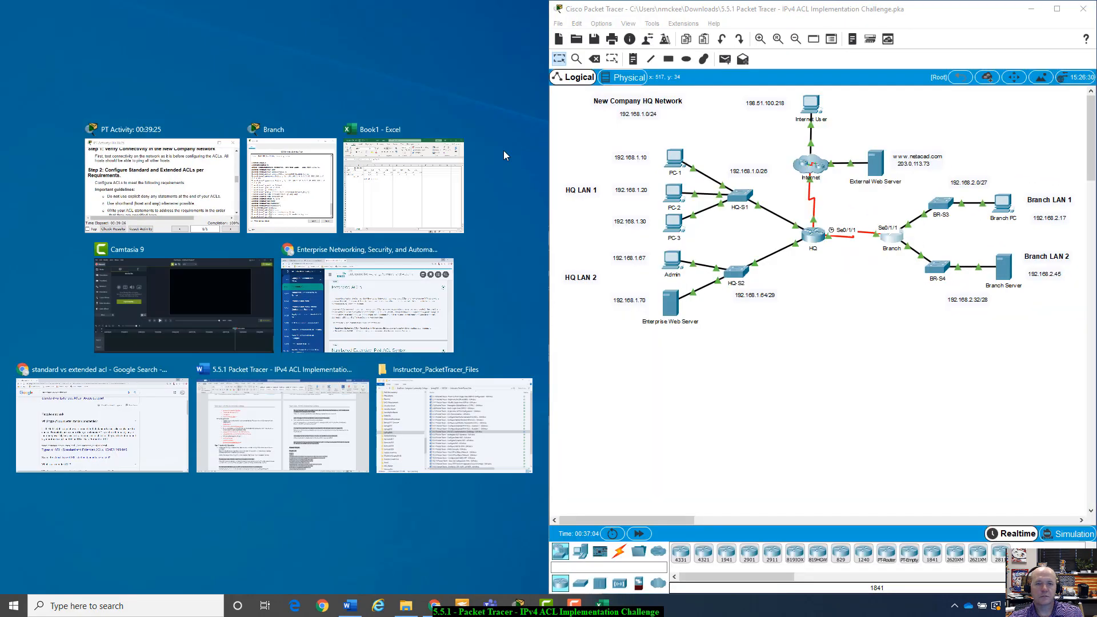
{"action": "left_click", "coordinate": [268, 183]}
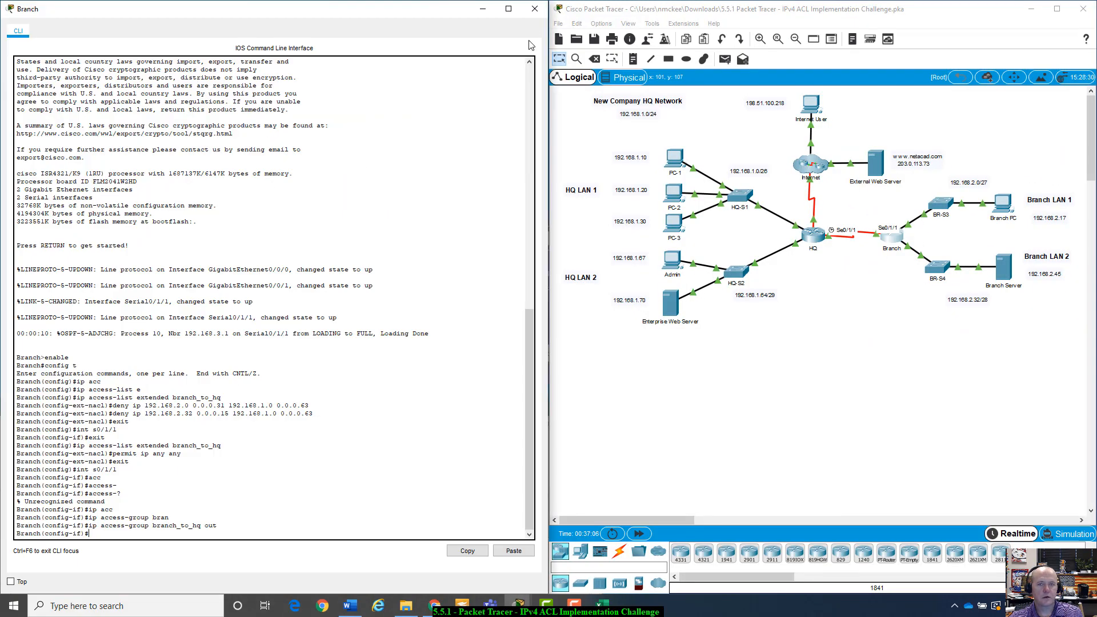
{"action": "left_click", "coordinate": [534, 9]}
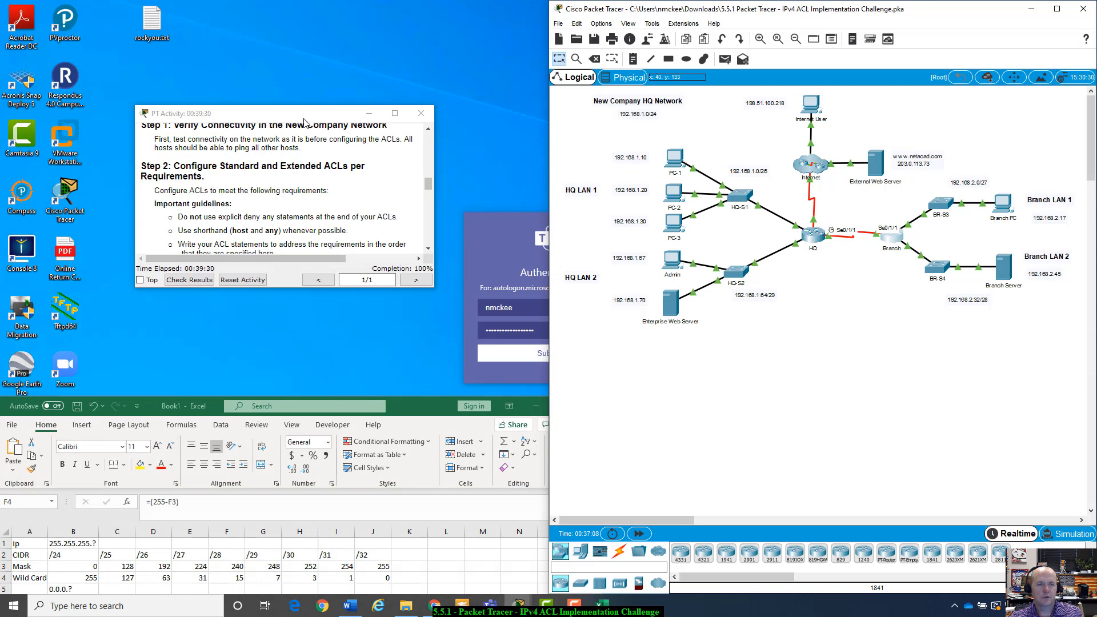
Snap the activity instructions to the screen's left half and open the Branch PC's command prompt clear of the topology
{"action": "left_click_drag", "start_coordinate": [310, 116], "coordinate": [1, 211]}
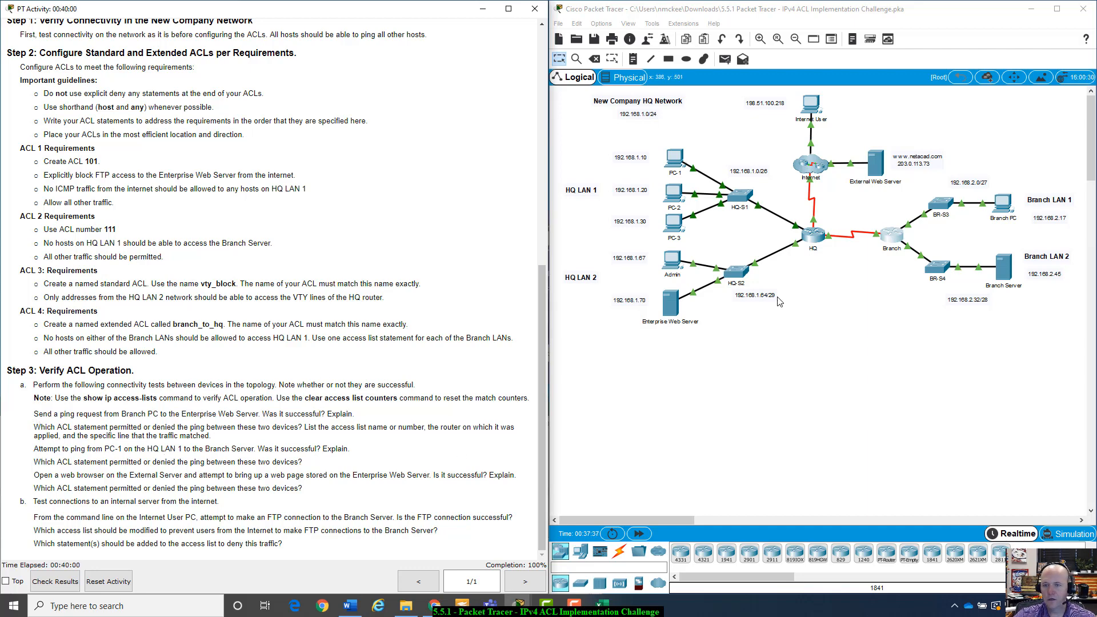
{"action": "left_click", "coordinate": [1003, 207]}
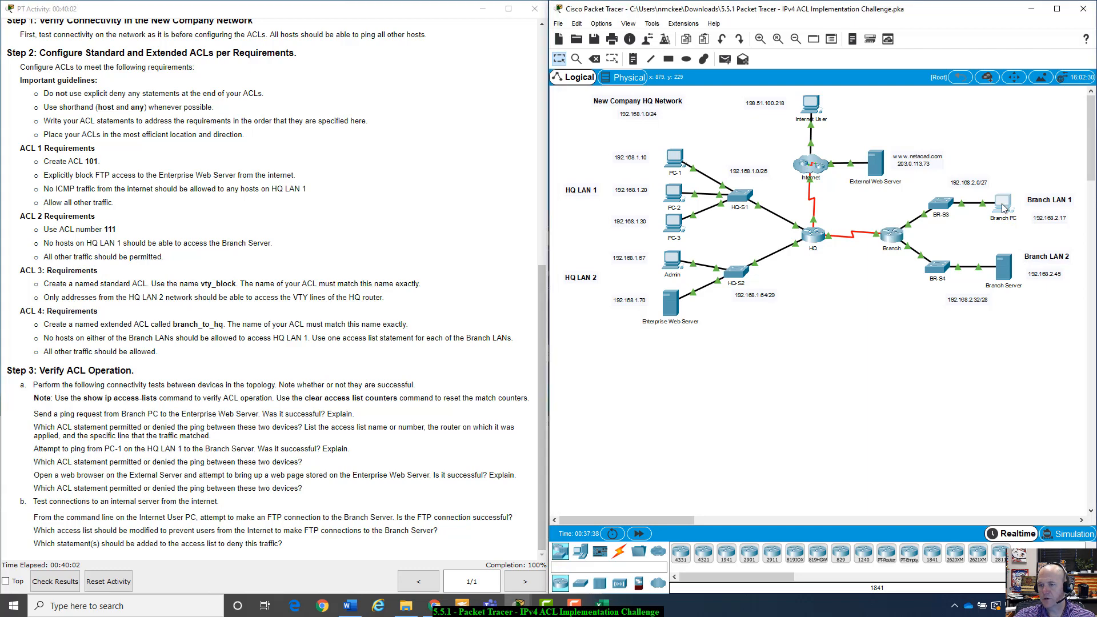
{"action": "left_click", "coordinate": [634, 174]}
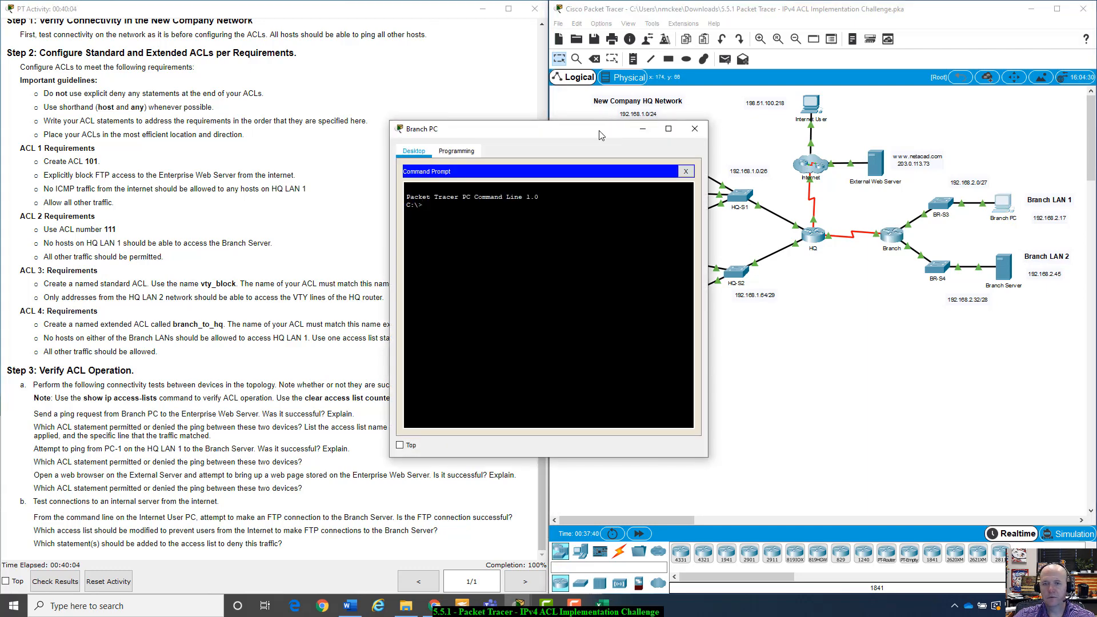
{"action": "left_click_drag", "start_coordinate": [600, 131], "coordinate": [740, 347]}
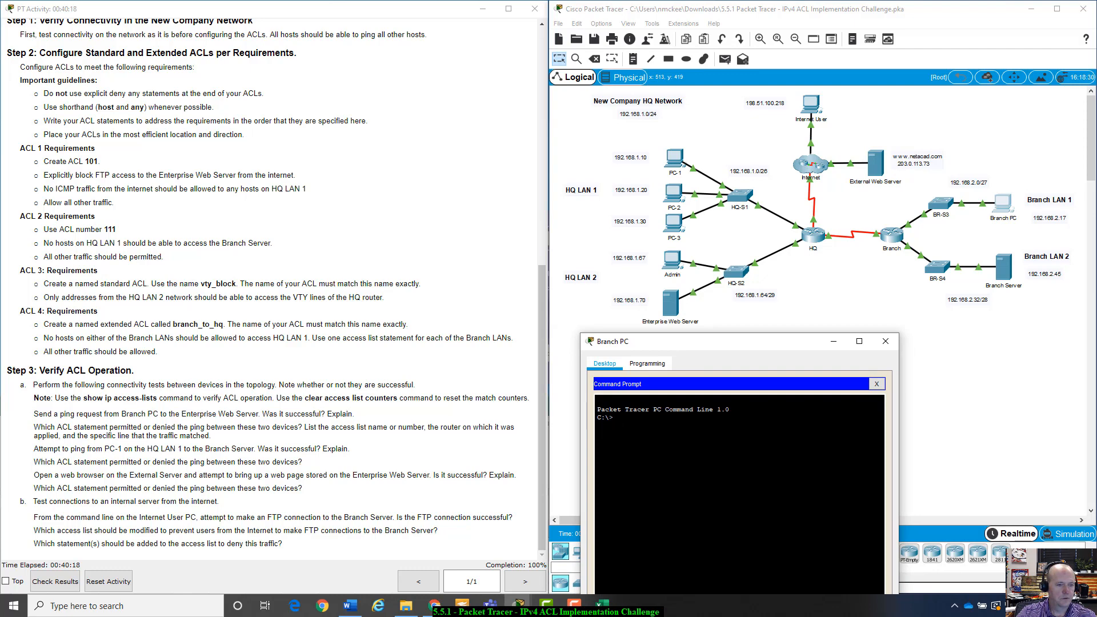
Ping the Enterprise Web Server at 192.168.1.70 from the Branch PC
{"action": "type", "text": "ping 19"}
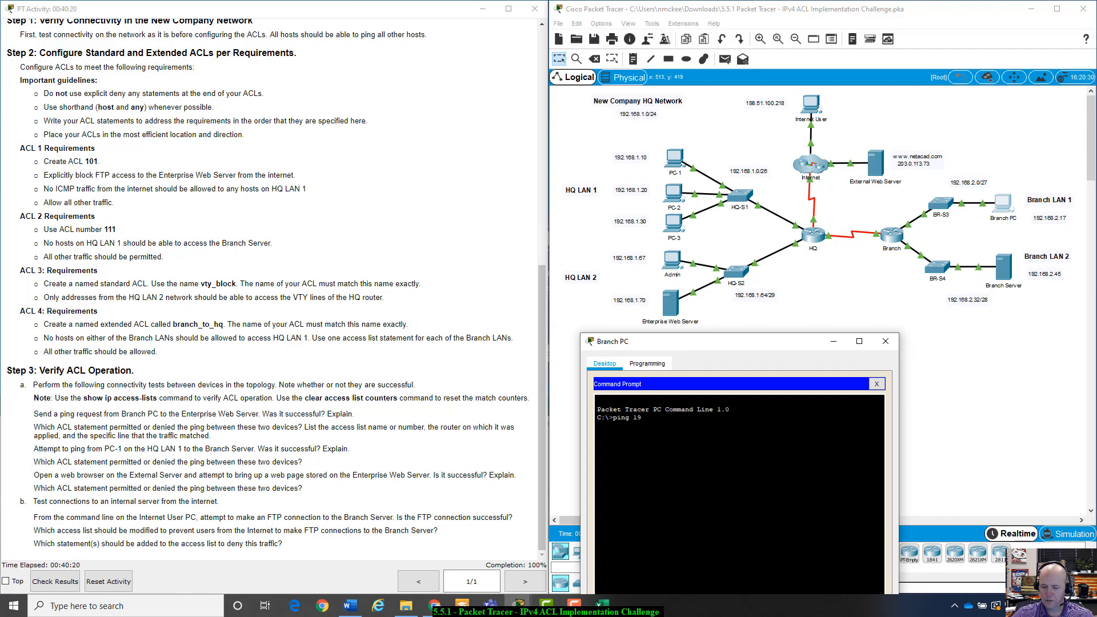
{"action": "type", "text": "2.168.1.70"}
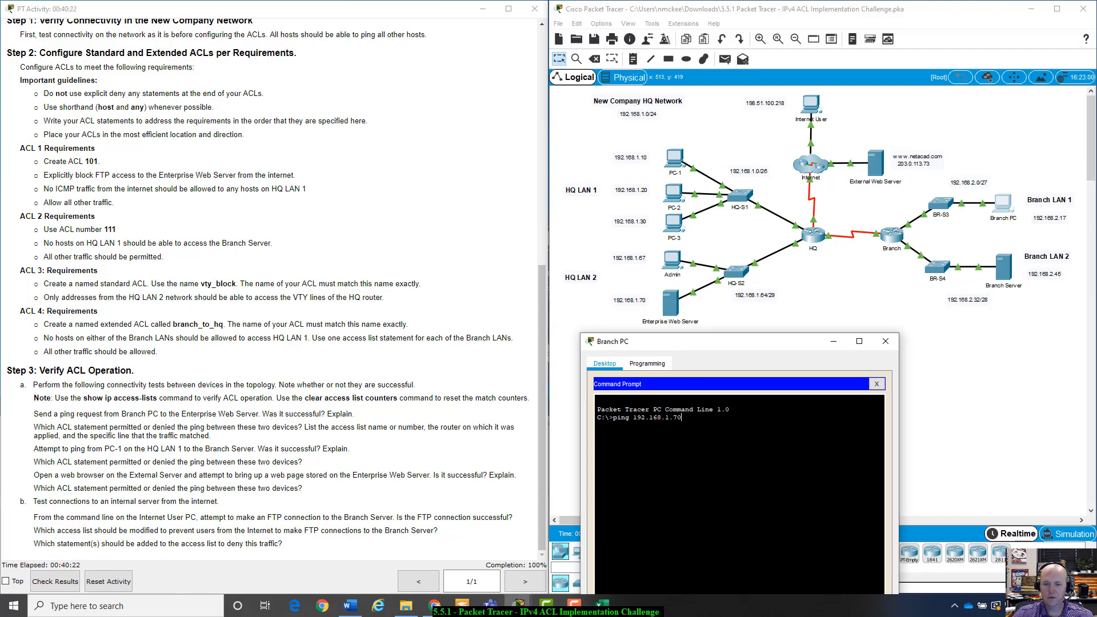
{"action": "key", "text": "Return"}
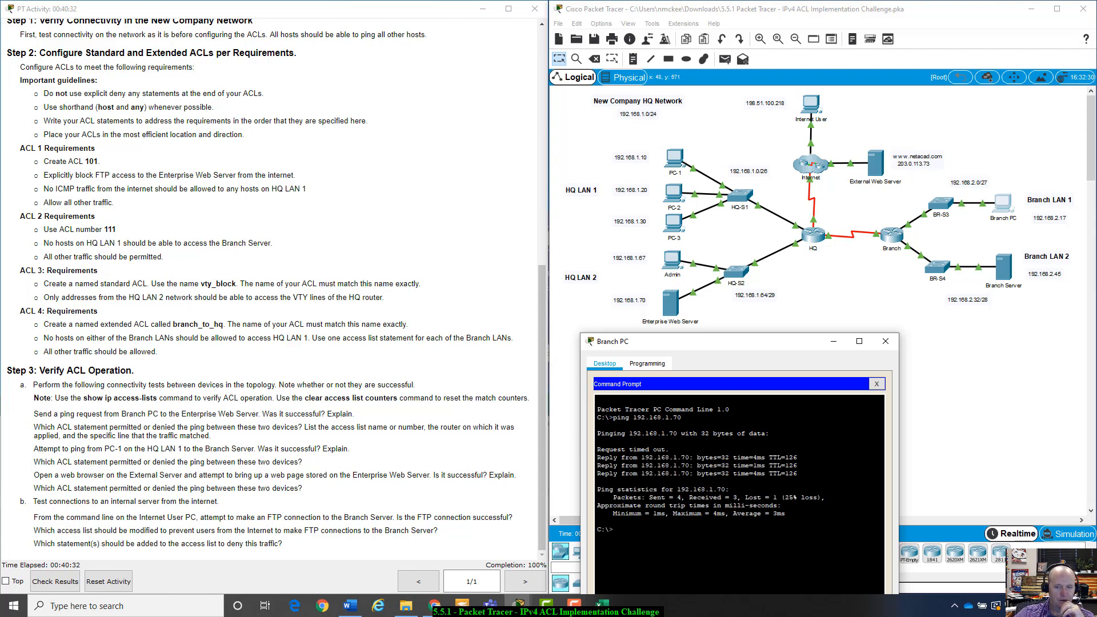
Compare the Branch PC's ping output with the Step 3 question on whether the ping to the Enterprise Web Server succeeded
{"action": "left_click_drag", "start_coordinate": [772, 346], "coordinate": [824, 306]}
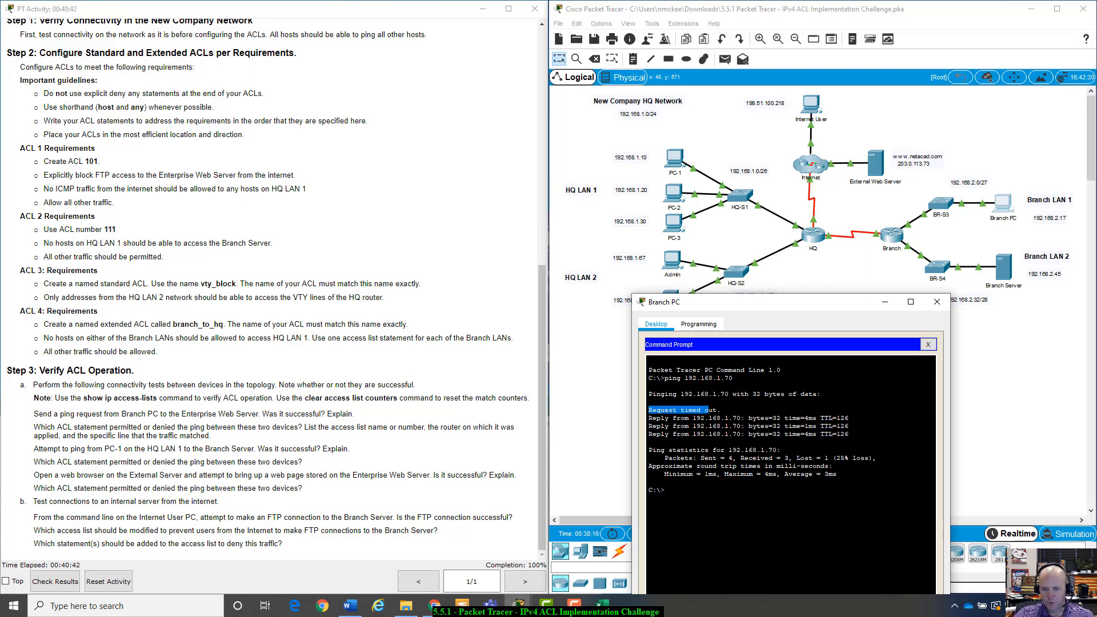
{"action": "left_click_drag", "start_coordinate": [817, 306], "coordinate": [825, 282]}
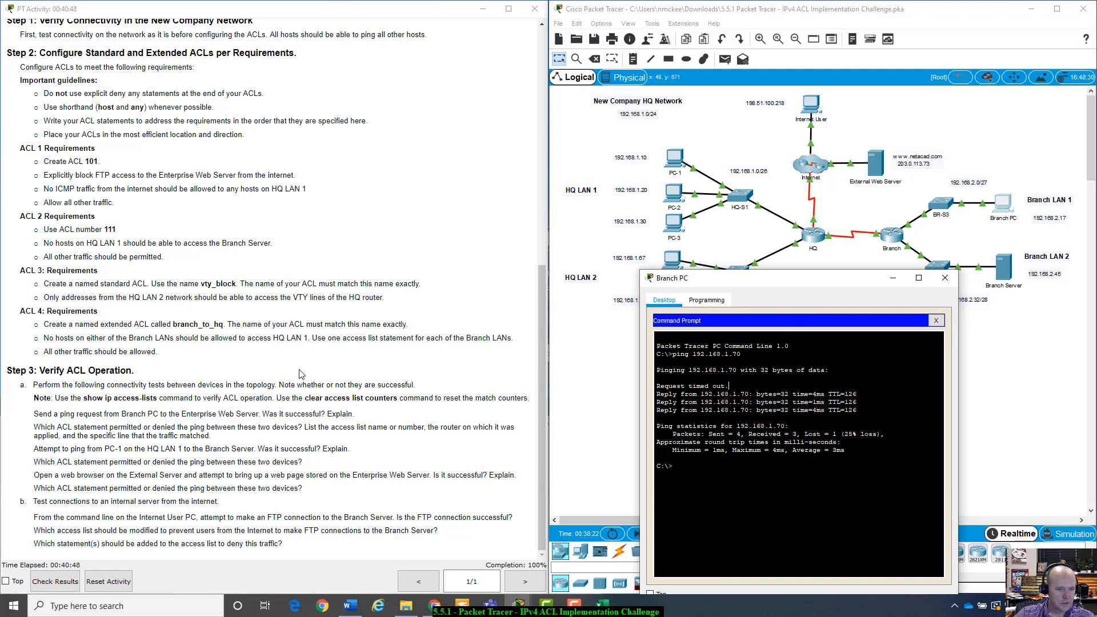
{"action": "left_click", "coordinate": [262, 412]}
{"action": "left_click_drag", "start_coordinate": [262, 413], "coordinate": [355, 413]}
{"action": "left_click_drag", "start_coordinate": [738, 284], "coordinate": [746, 288]}
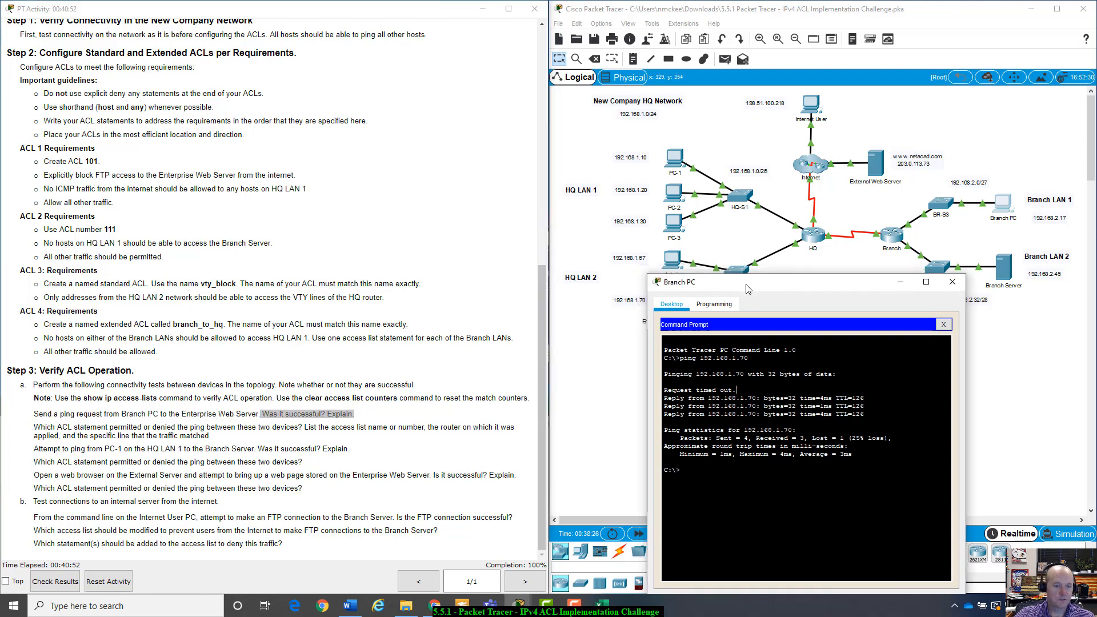
{"action": "left_click", "coordinate": [36, 435]}
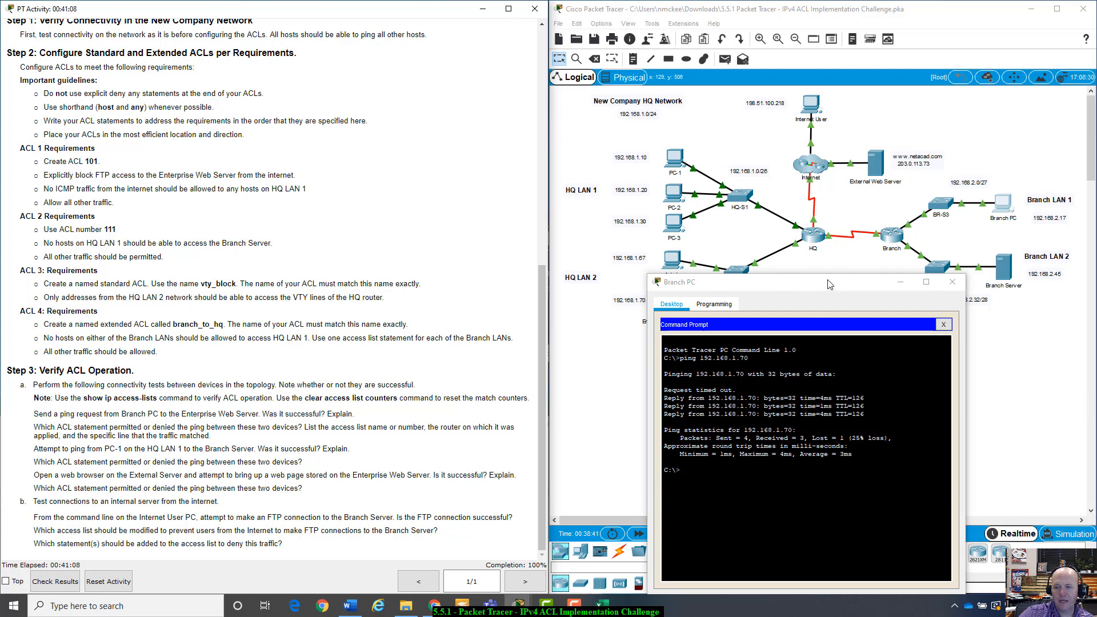
Review the ACL 4 requirements and the question on which ACL statement, router and line handled the Branch PC's ping
{"action": "left_click_drag", "start_coordinate": [828, 285], "coordinate": [802, 351]}
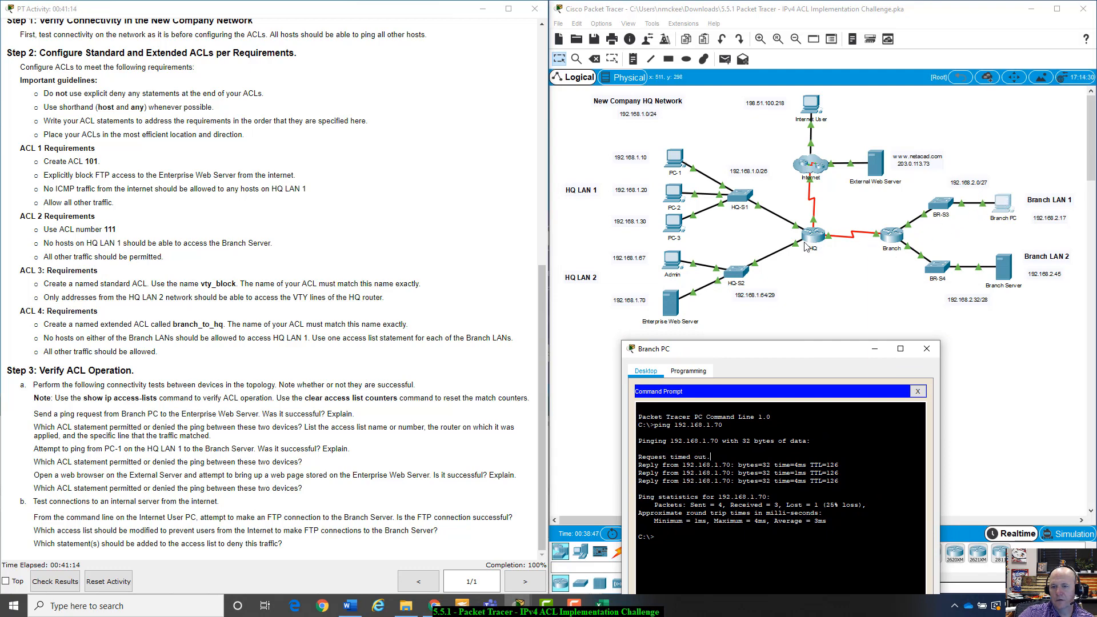
{"action": "scroll", "coordinate": [400, 376], "scroll_direction": "up", "scroll_amount": 2}
{"action": "scroll", "coordinate": [401, 376], "scroll_direction": "up", "scroll_amount": 2}
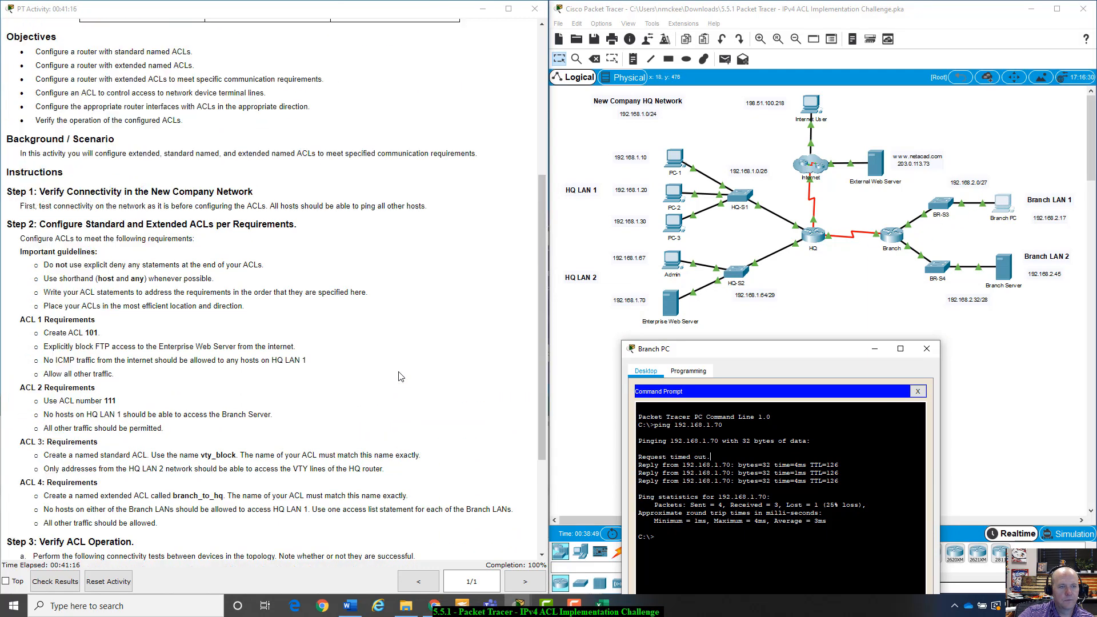
{"action": "scroll", "coordinate": [400, 376], "scroll_direction": "down", "scroll_amount": 3}
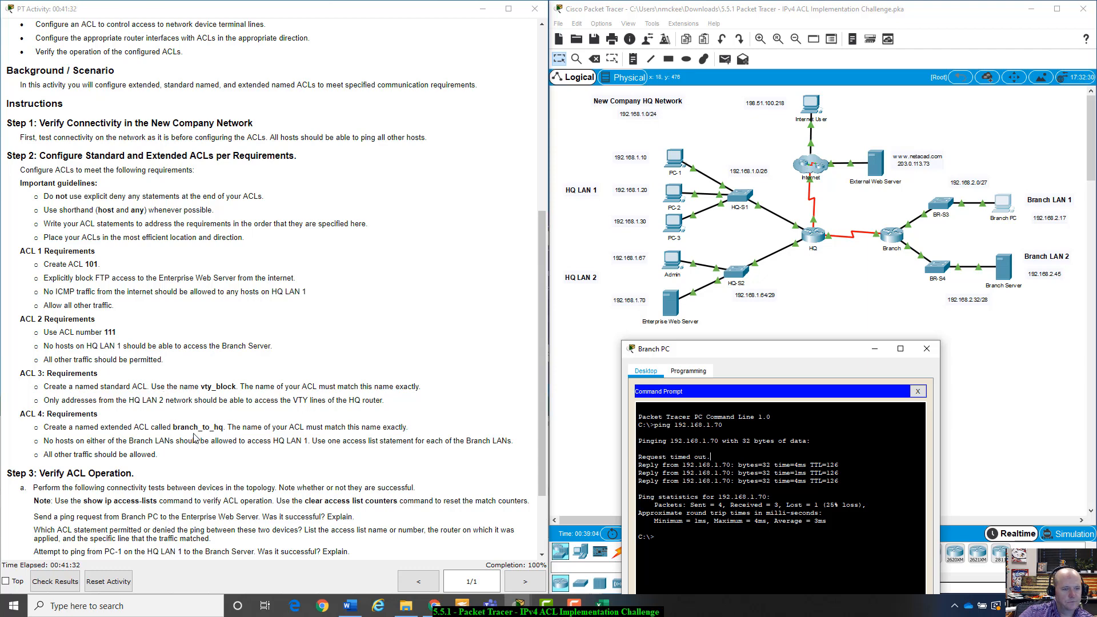
{"action": "scroll", "coordinate": [194, 439], "scroll_direction": "down", "scroll_amount": 2}
{"action": "scroll", "coordinate": [195, 438], "scroll_direction": "down", "scroll_amount": 1}
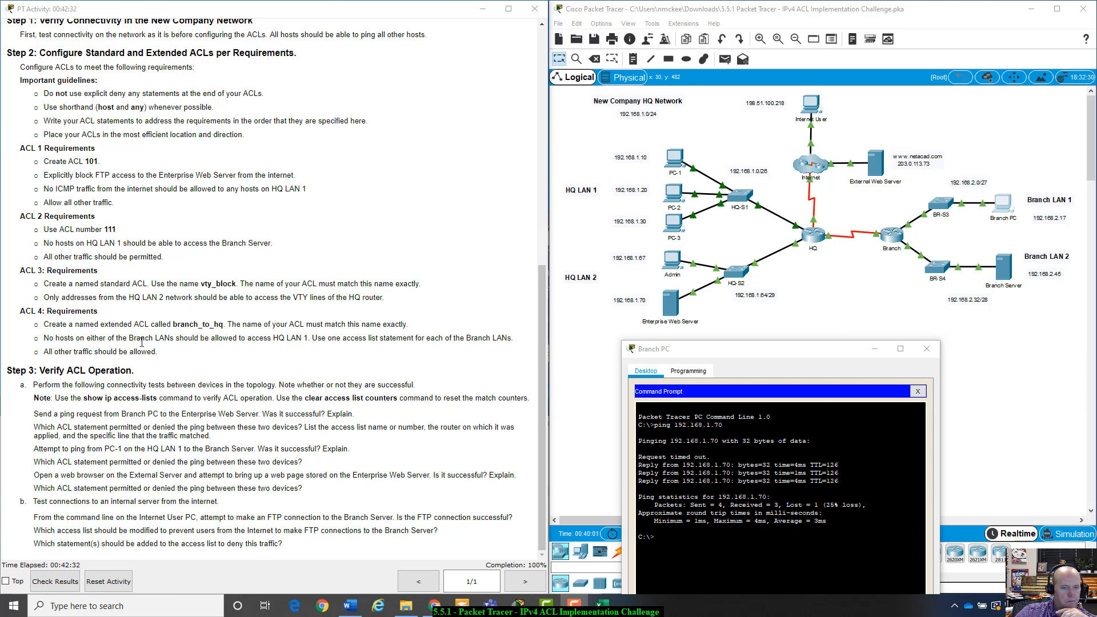
{"action": "left_click_drag", "start_coordinate": [46, 341], "coordinate": [310, 337]}
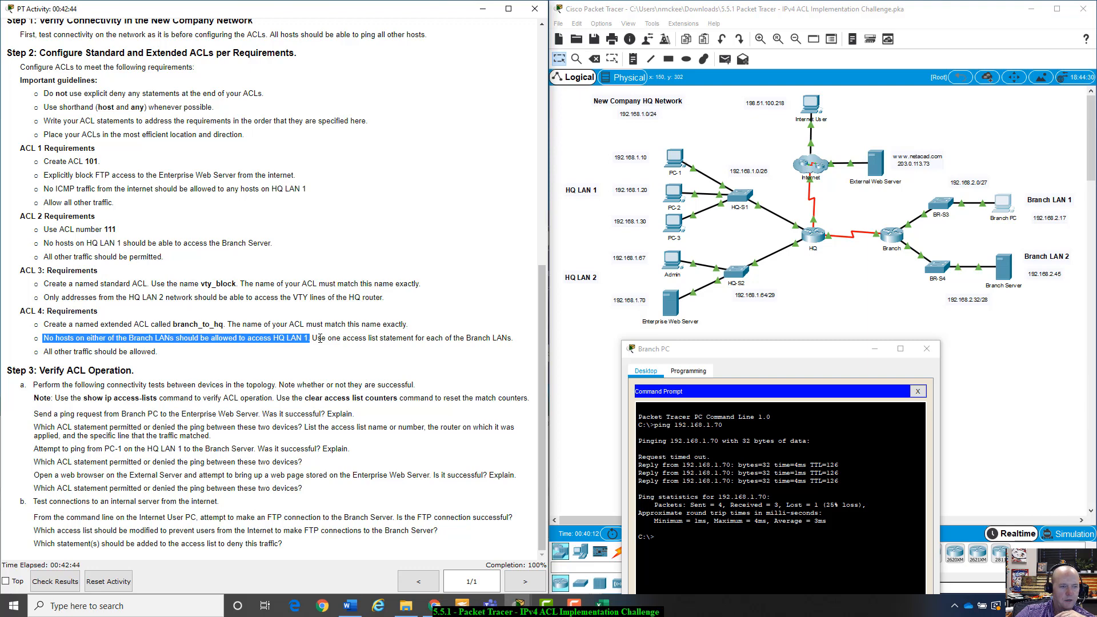
{"action": "left_click_drag", "start_coordinate": [44, 351], "coordinate": [172, 357]}
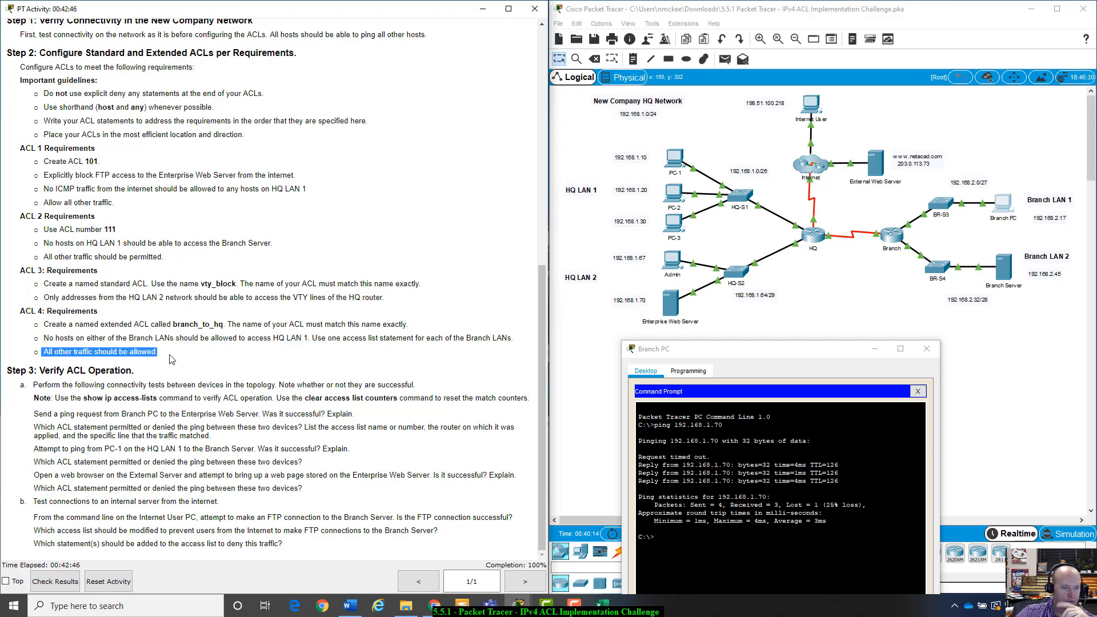
{"action": "left_click", "coordinate": [174, 361]}
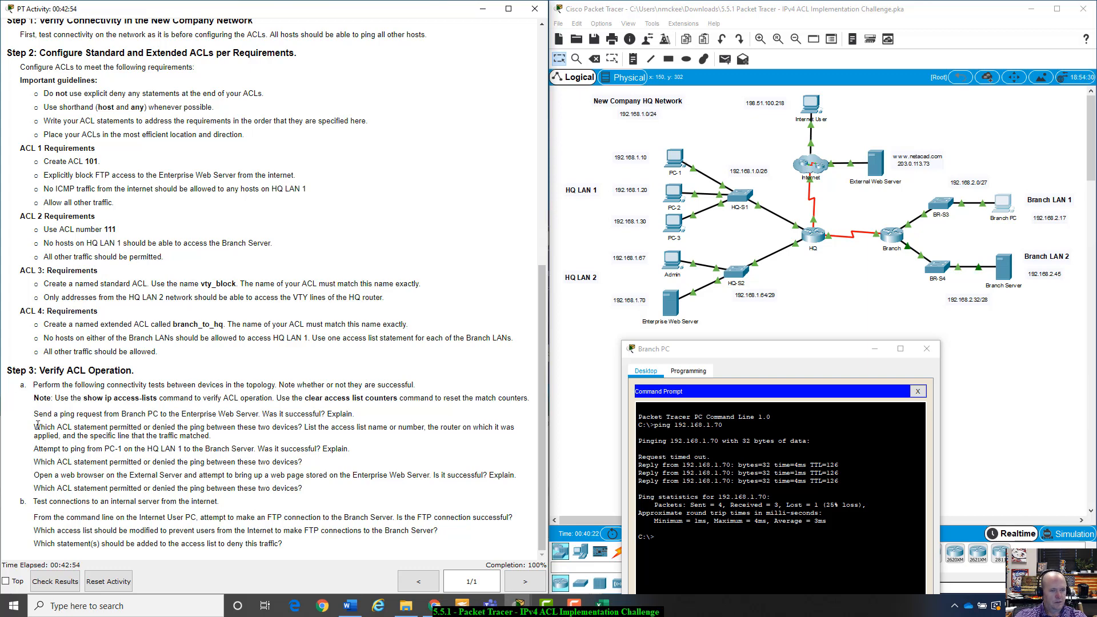
{"action": "left_click_drag", "start_coordinate": [33, 427], "coordinate": [463, 430]}
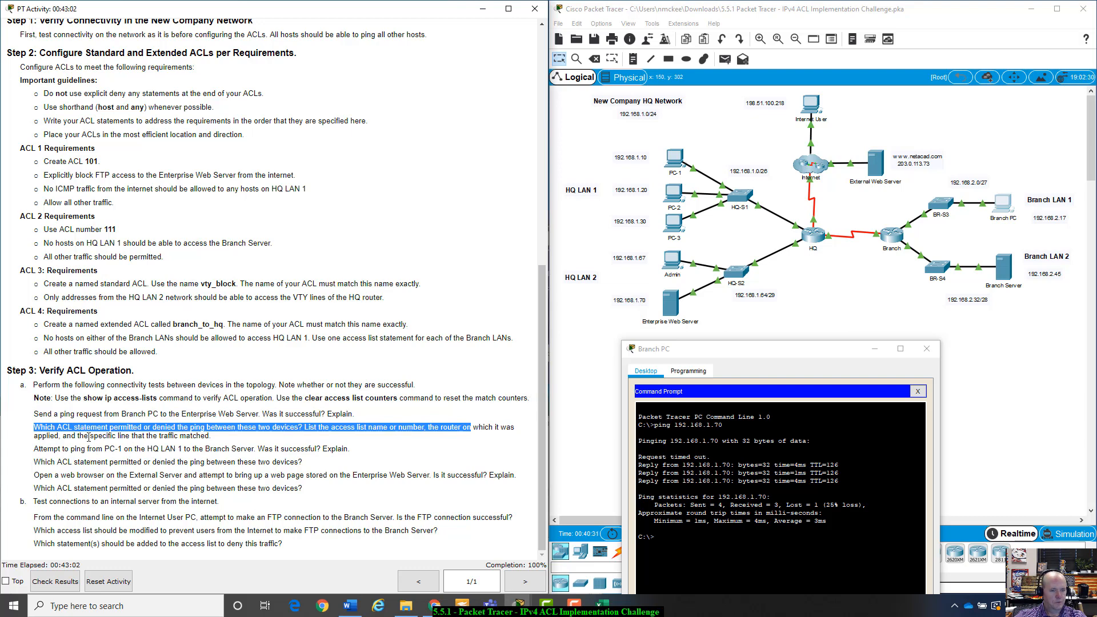
{"action": "left_click_drag", "start_coordinate": [62, 436], "coordinate": [96, 433]}
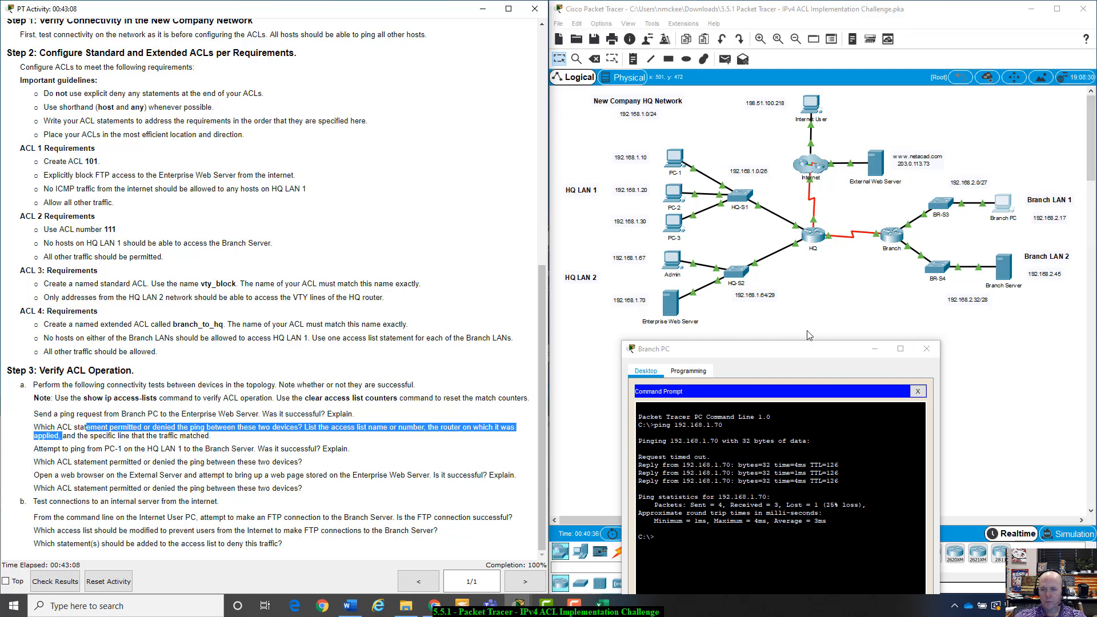
Open PC-1's command prompt and ping the Branch Server at 192.168.2.45
{"action": "left_click_drag", "start_coordinate": [743, 349], "coordinate": [792, 380]}
{"action": "left_click", "coordinate": [677, 165]}
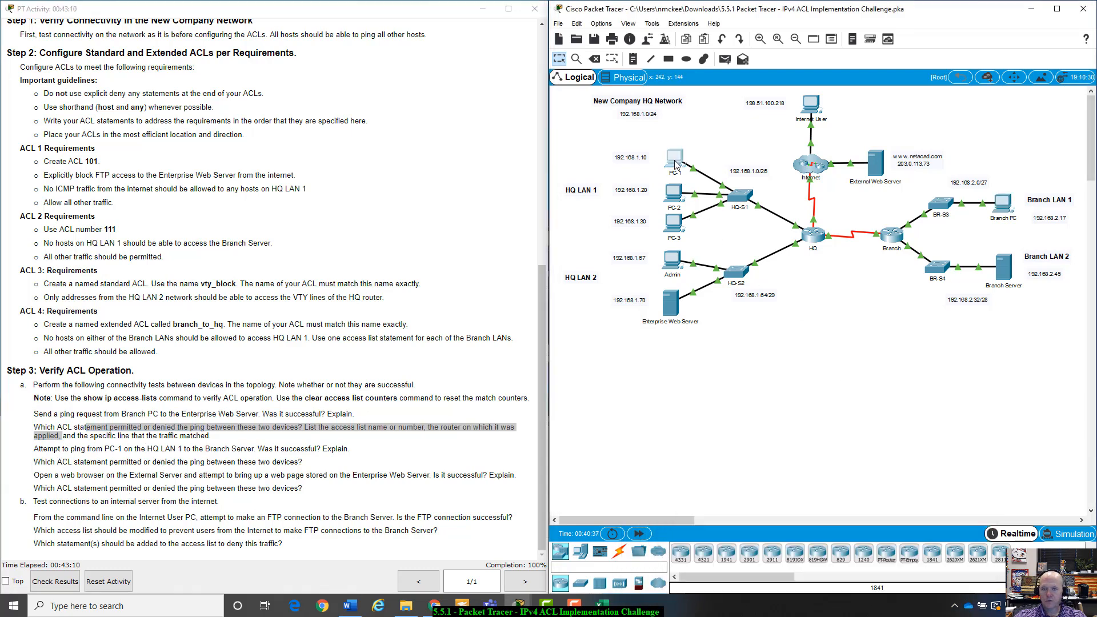
{"action": "left_click_drag", "start_coordinate": [623, 134], "coordinate": [912, 337]}
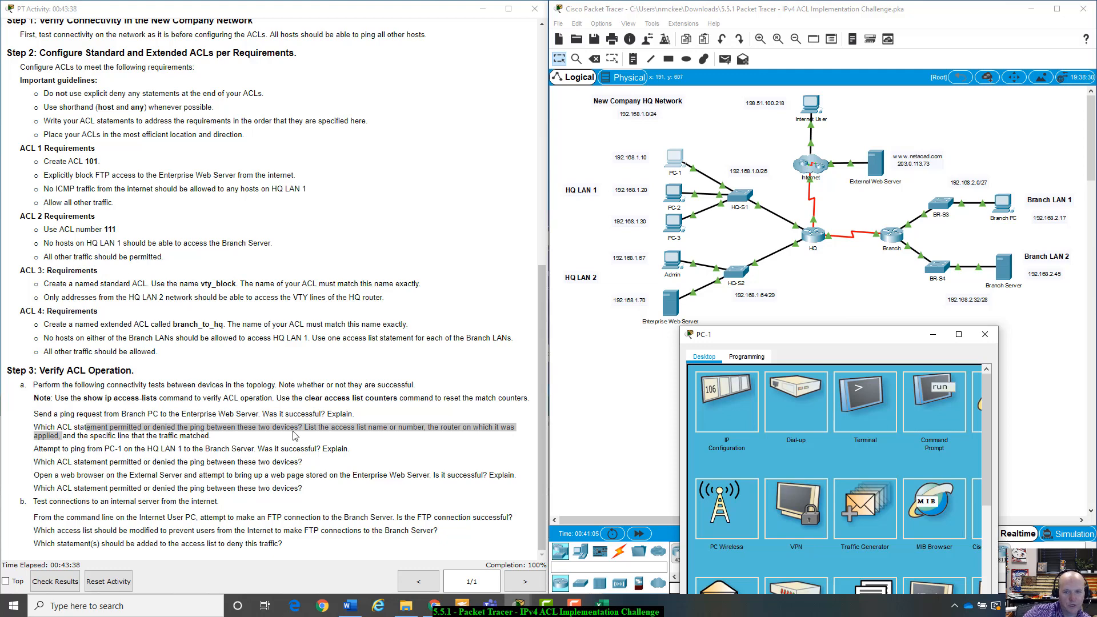
{"action": "left_click_drag", "start_coordinate": [842, 335], "coordinate": [753, 277]}
{"action": "left_click", "coordinate": [847, 337]}
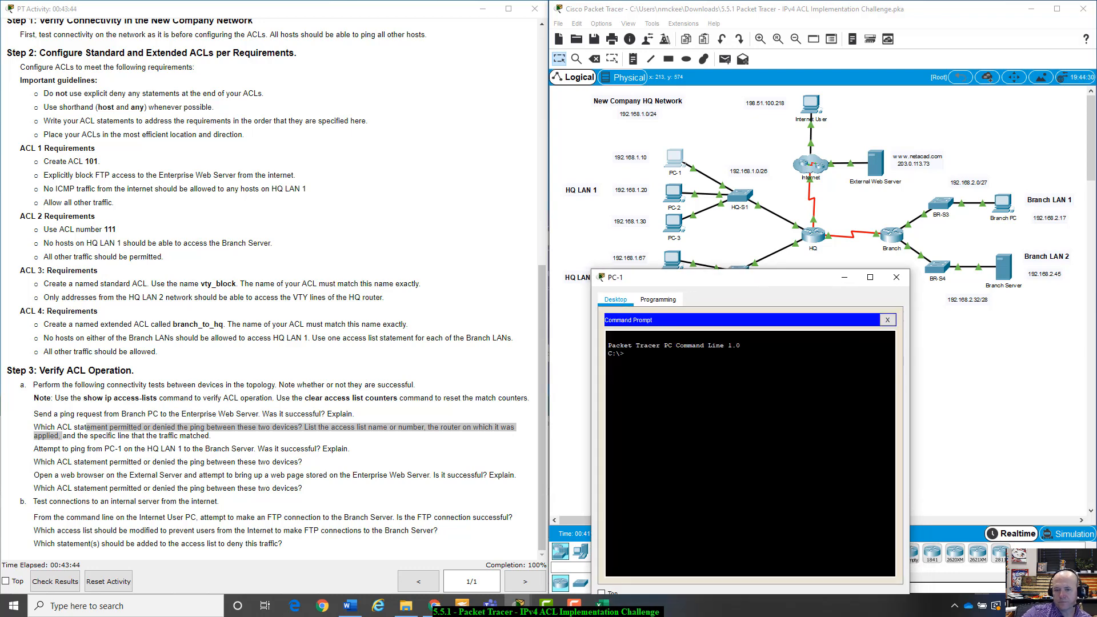
{"action": "type", "text": "ping 192.1"}
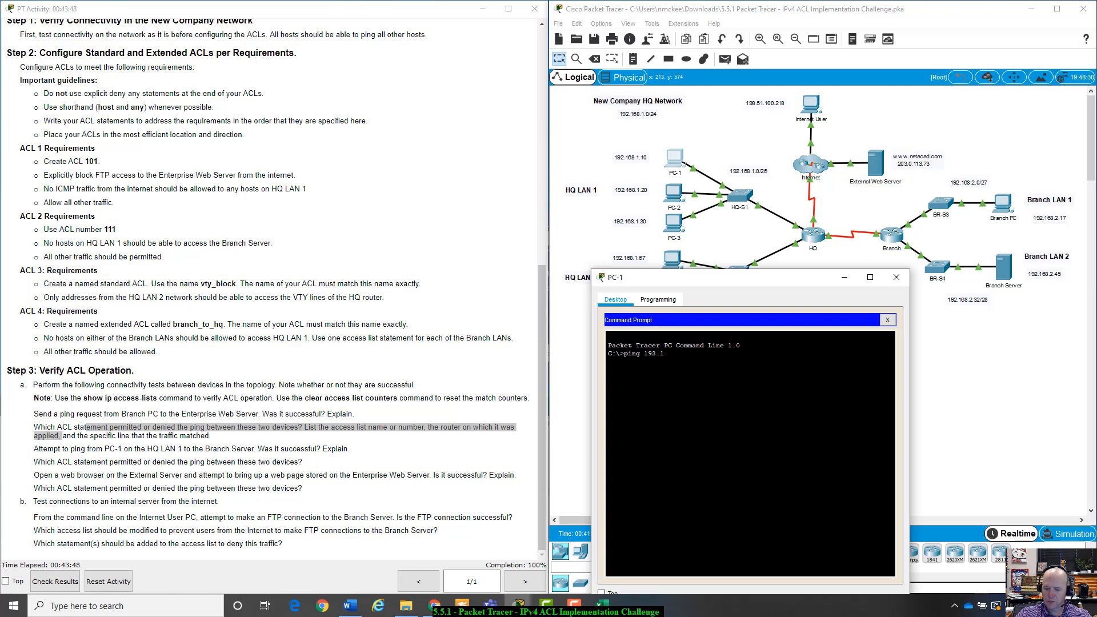
{"action": "type", "text": "68.2."}
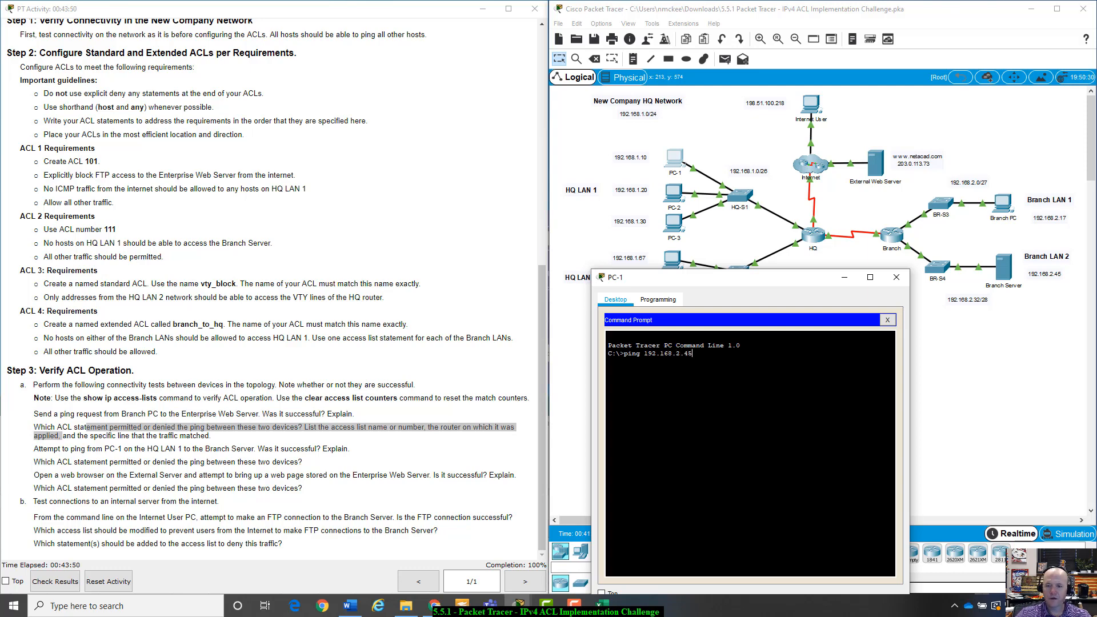
{"action": "type", "text": "45"}
{"action": "key", "text": "Return"}
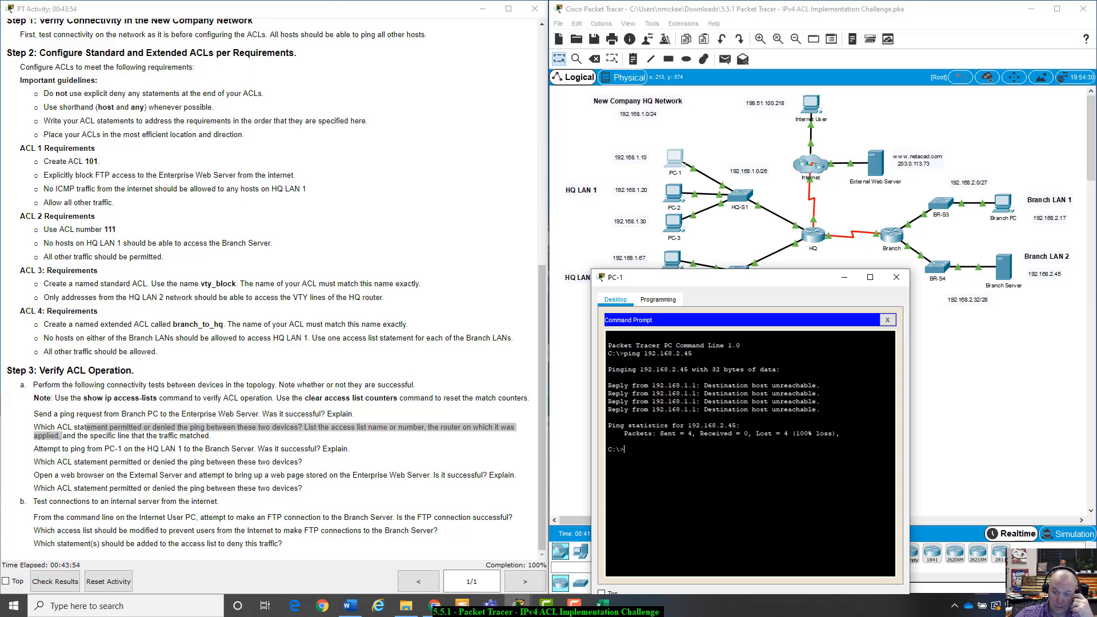
Check the ACL 2 requirements against the question on which statement handled PC-1's ping to the Branch Server
{"action": "left_click_drag", "start_coordinate": [785, 281], "coordinate": [866, 356]}
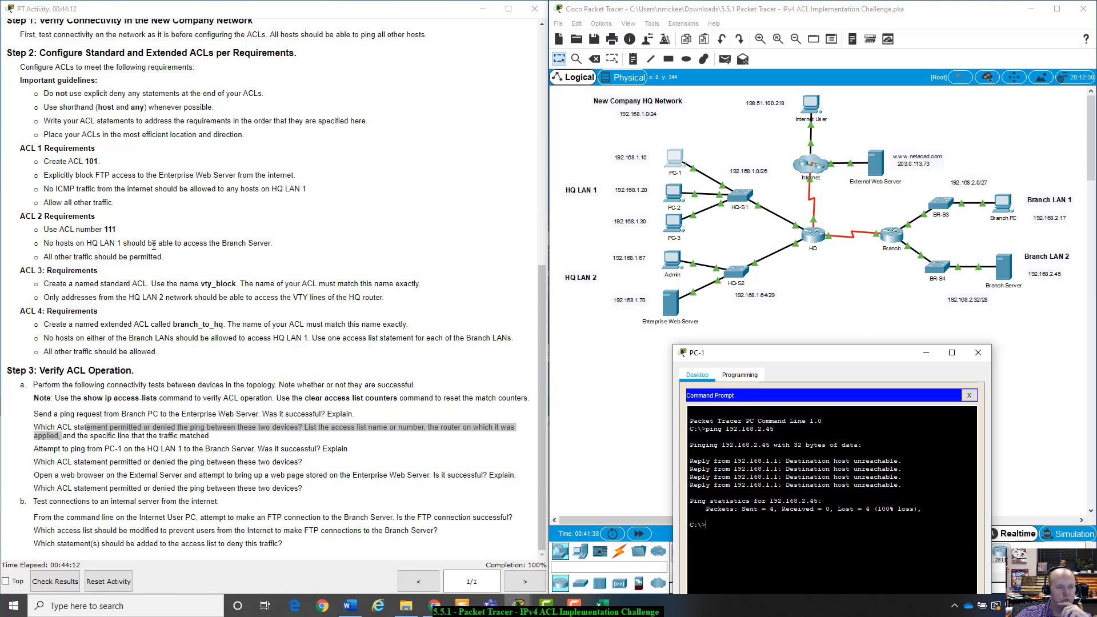
{"action": "left_click_drag", "start_coordinate": [32, 216], "coordinate": [288, 242]}
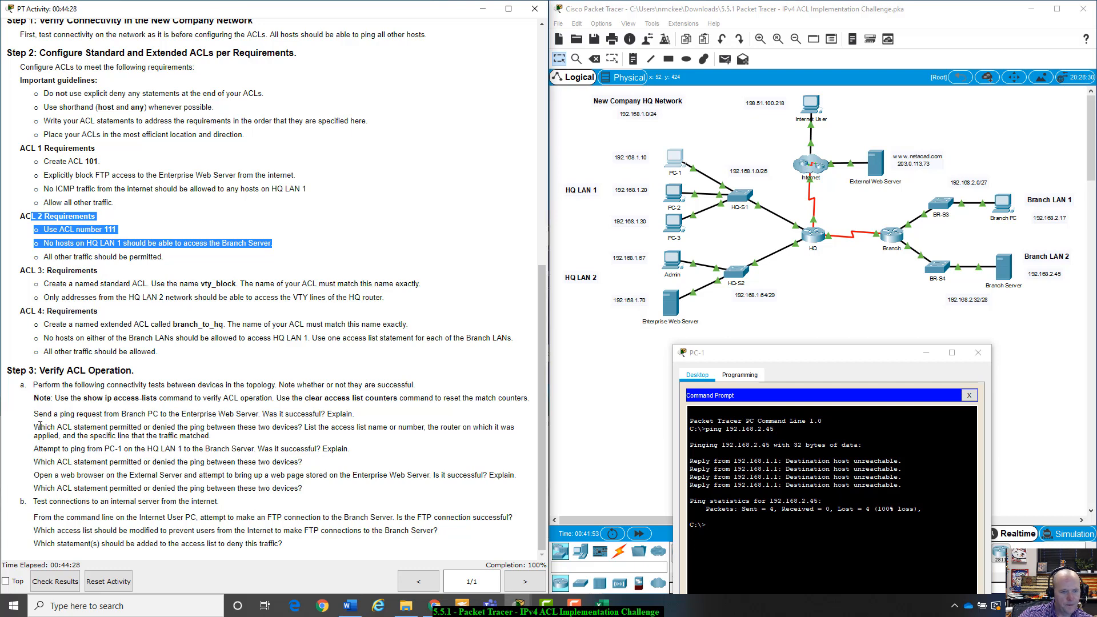
{"action": "left_click_drag", "start_coordinate": [39, 448], "coordinate": [351, 465]}
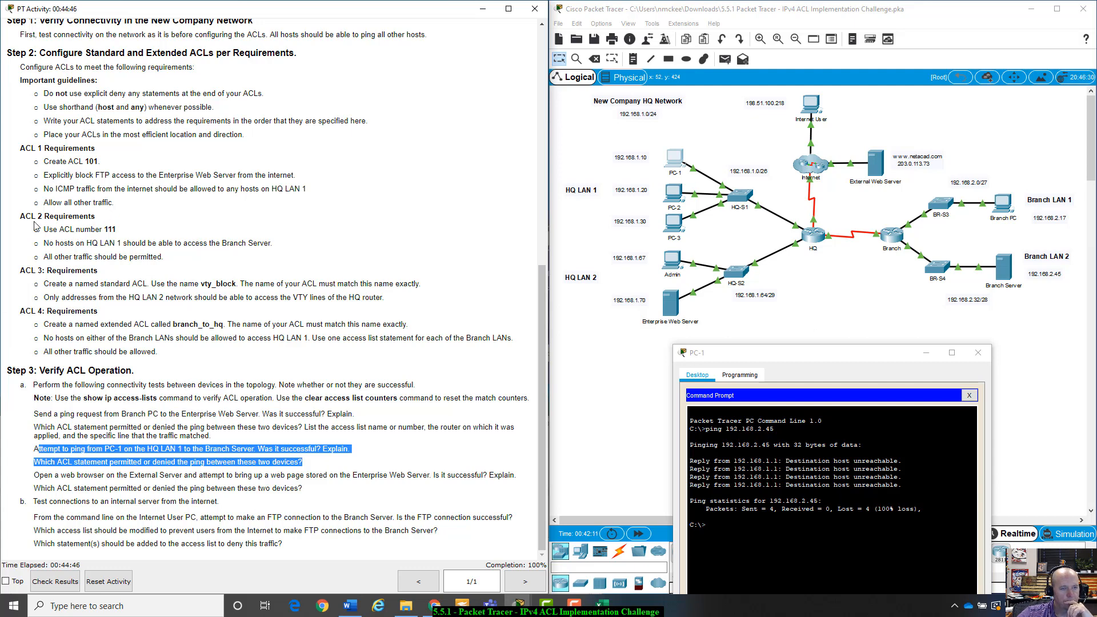
{"action": "left_click_drag", "start_coordinate": [17, 219], "coordinate": [150, 257]}
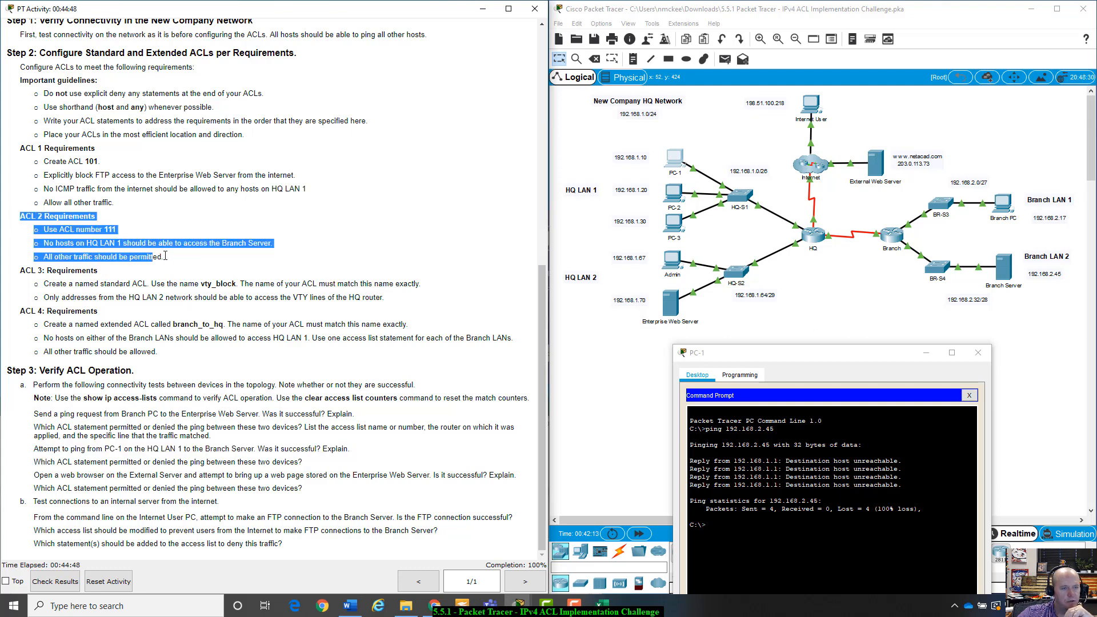
{"action": "left_click", "coordinate": [149, 257]}
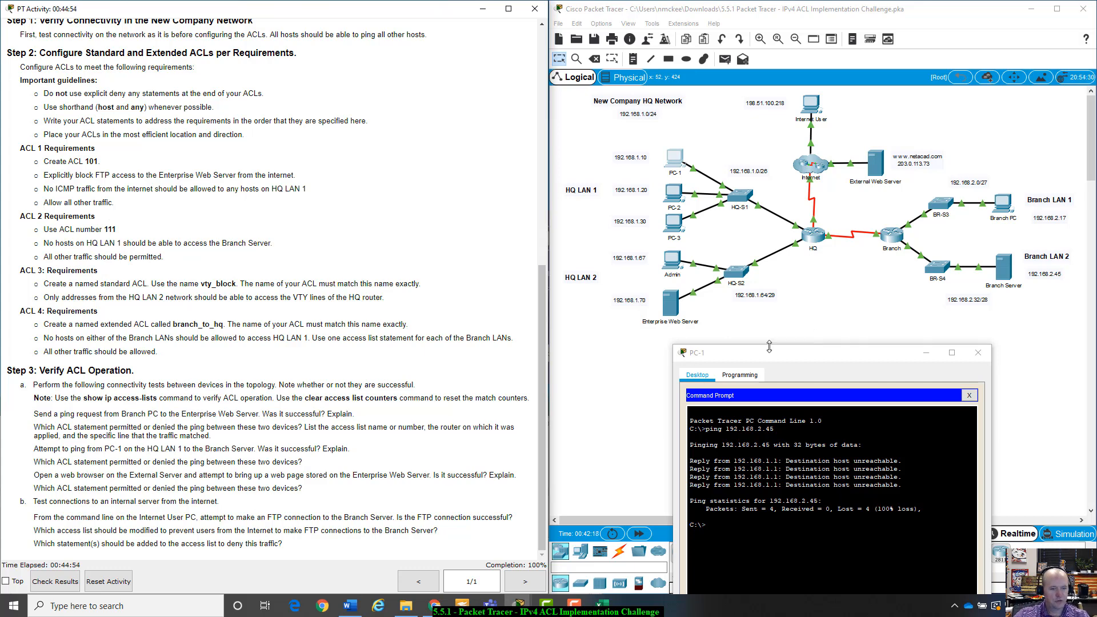
Close PC-1's window and load the Enterprise Web Server page at 192.168.1.70 in the External Web Server's web browser
{"action": "left_click", "coordinate": [978, 352]}
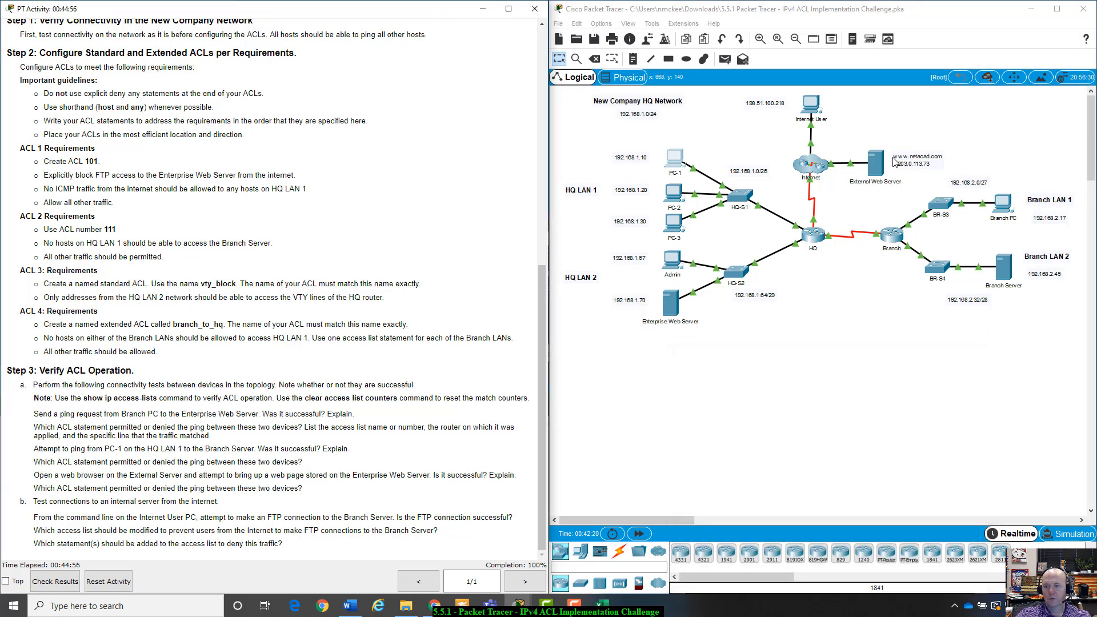
{"action": "left_click", "coordinate": [875, 164]}
{"action": "left_click_drag", "start_coordinate": [570, 133], "coordinate": [819, 140]}
{"action": "left_click", "coordinate": [787, 192]}
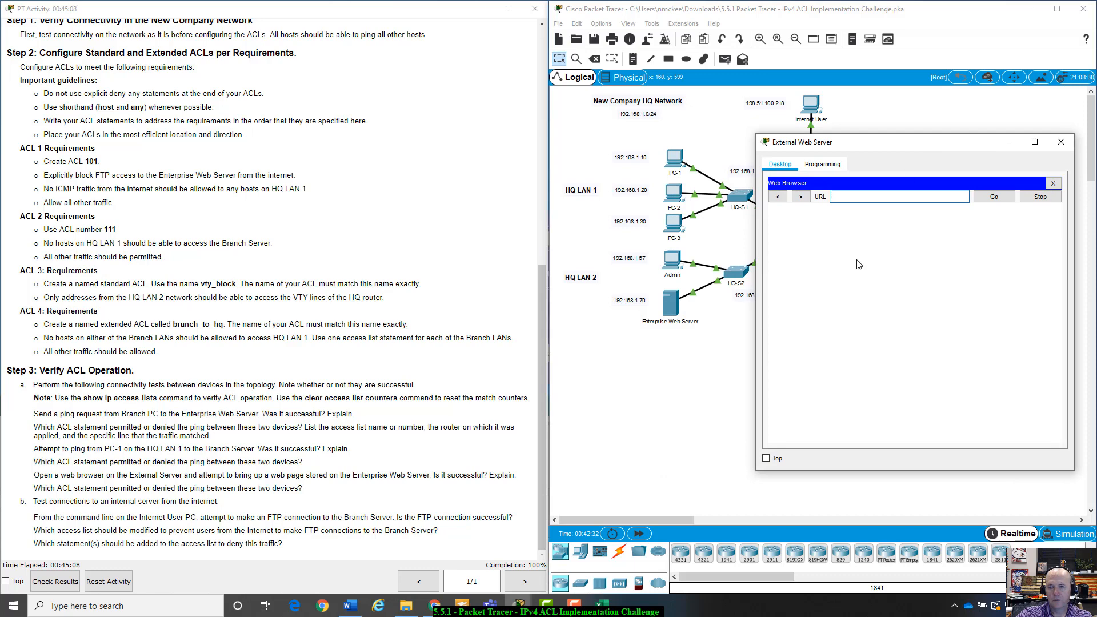
{"action": "type", "text": "19"}
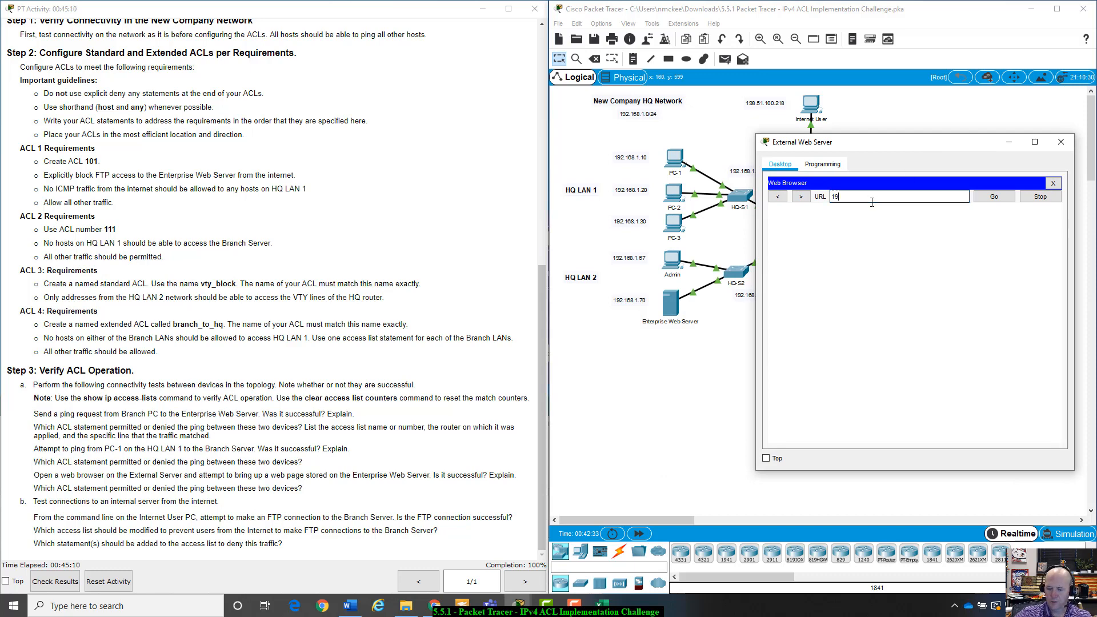
{"action": "type", "text": "2.168.1"}
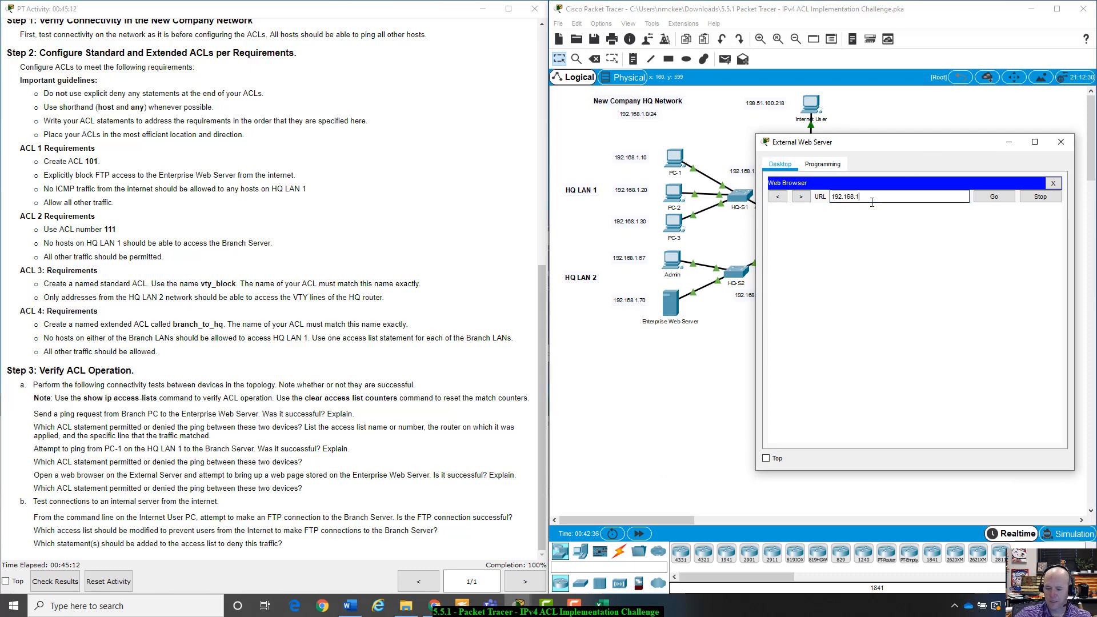
{"action": "type", "text": ".70"}
{"action": "key", "text": "Return"}
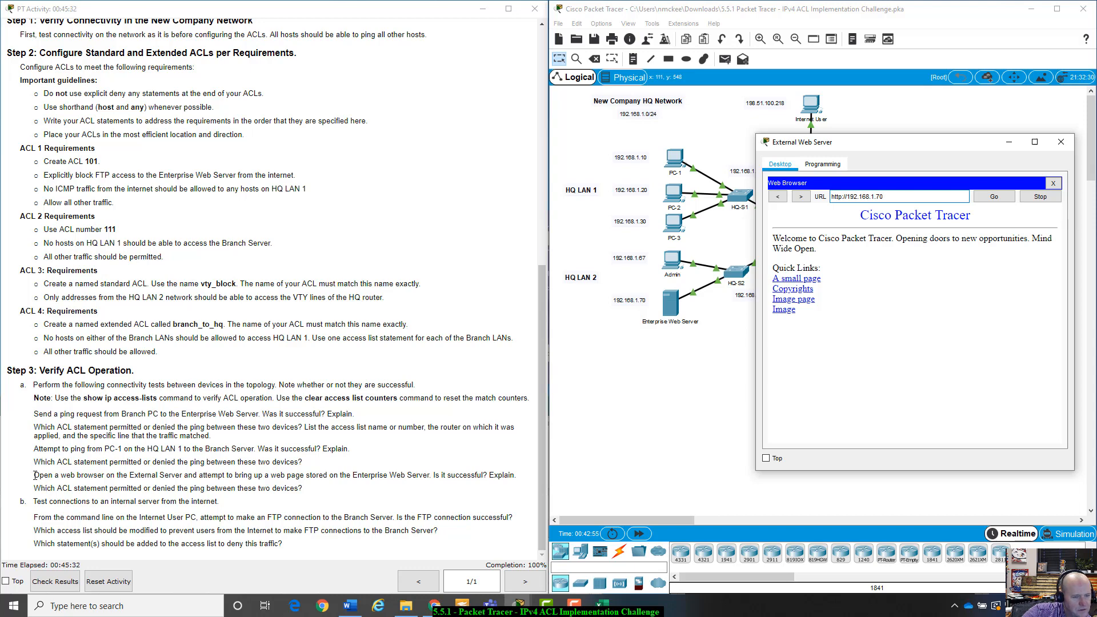
Review the Step 3 questions on PC-1's ping to the Branch Server and the External Server's web access to the Enterprise Web Server
{"action": "left_click_drag", "start_coordinate": [35, 474], "coordinate": [96, 473]}
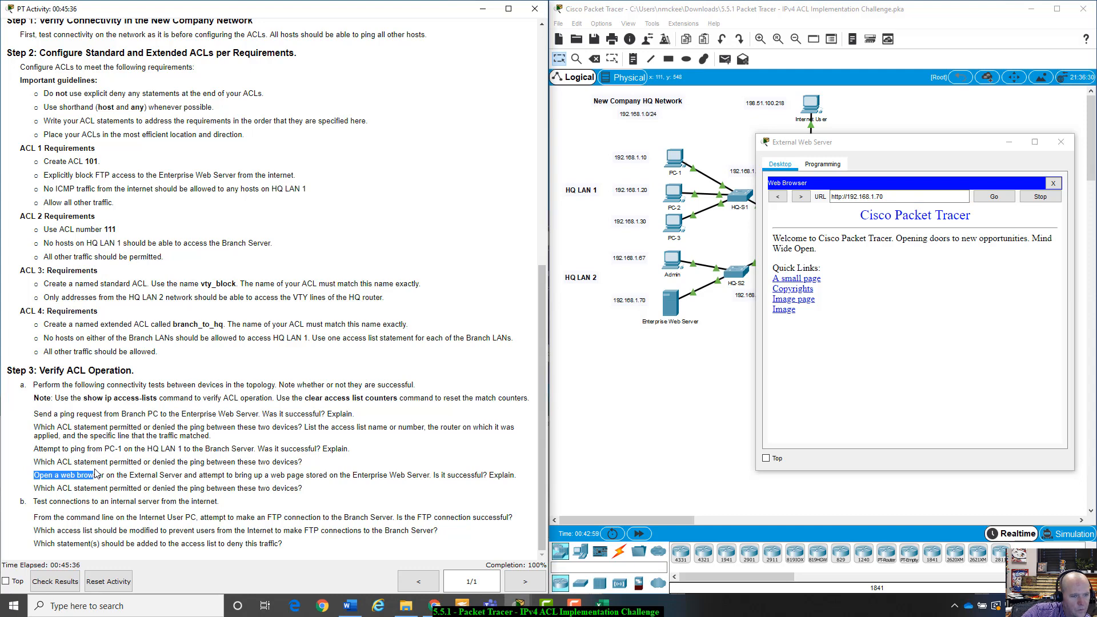
{"action": "left_click", "coordinate": [96, 449]}
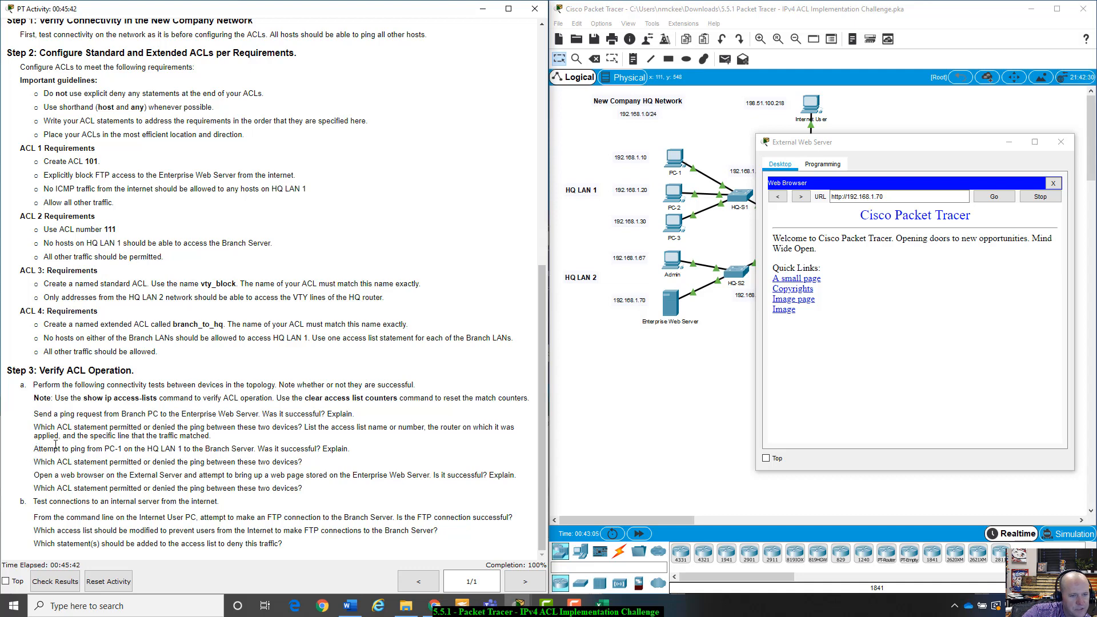
{"action": "left_click_drag", "start_coordinate": [38, 449], "coordinate": [356, 450]}
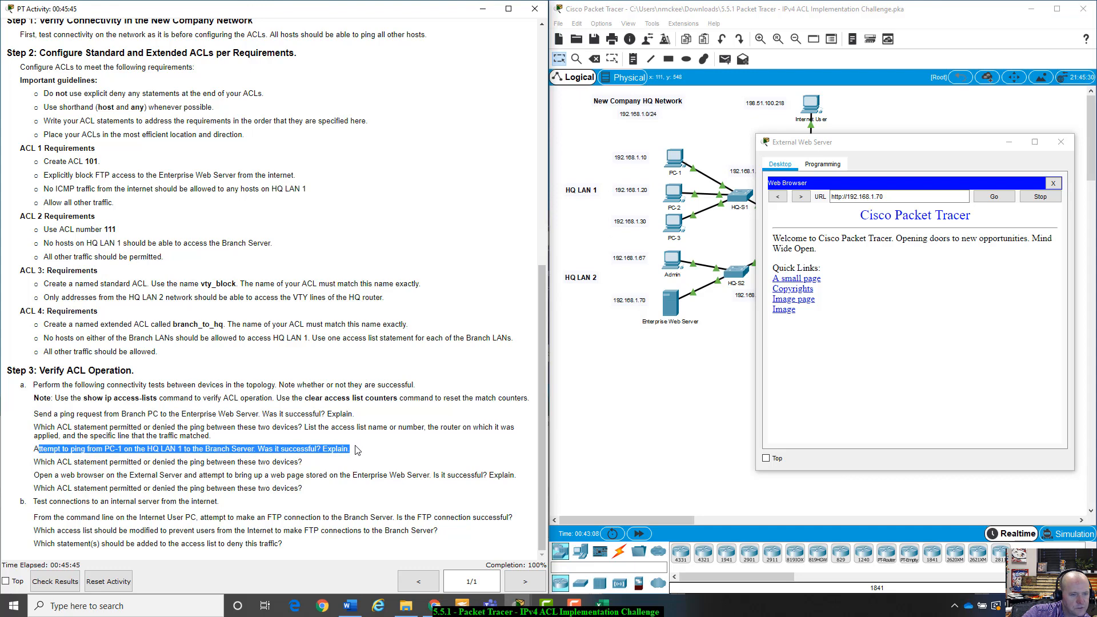
{"action": "left_click", "coordinate": [45, 463]}
{"action": "left_click_drag", "start_coordinate": [45, 464], "coordinate": [326, 463]}
{"action": "left_click", "coordinate": [130, 485]}
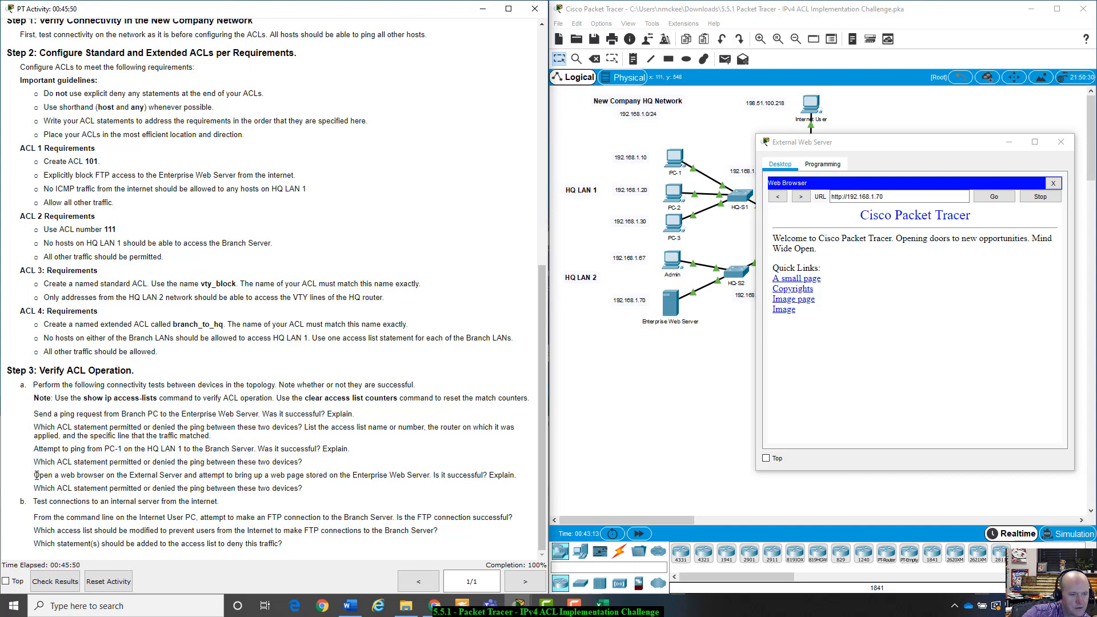
{"action": "left_click_drag", "start_coordinate": [33, 475], "coordinate": [517, 474]}
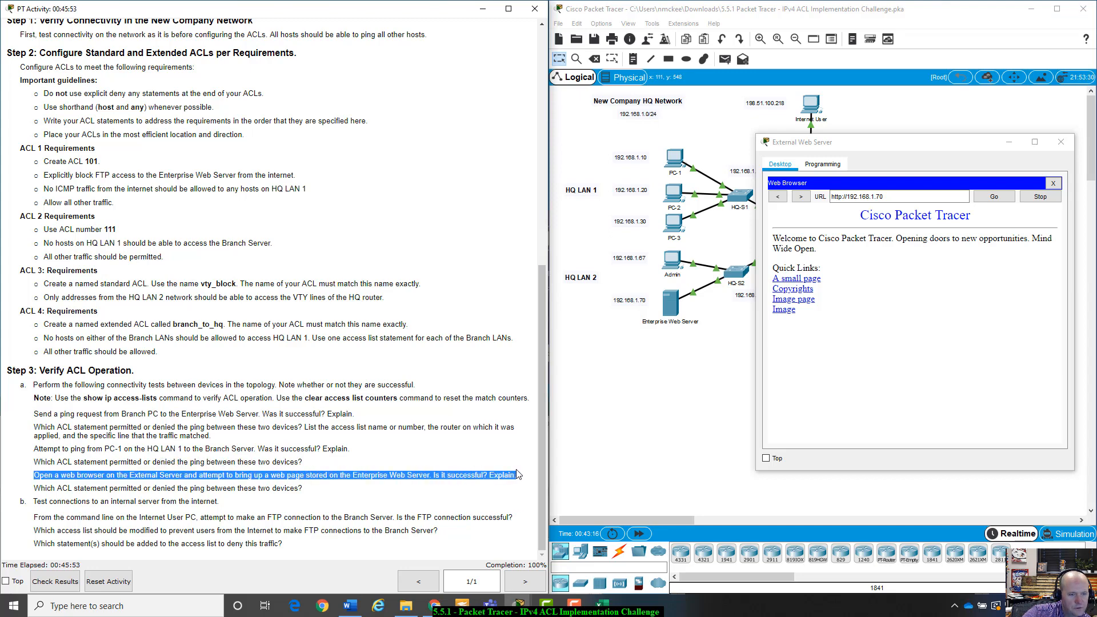
{"action": "left_click", "coordinate": [322, 498]}
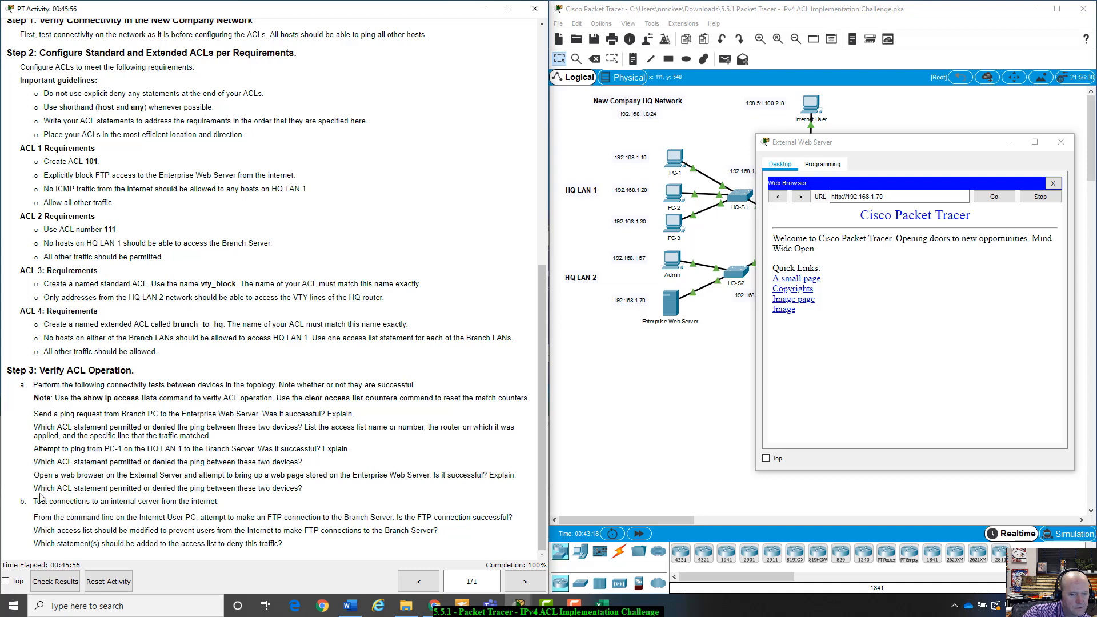
Check the ACL 1 requirements against the question on which statement handled the External Server's traffic to the Enterprise Web Server
{"action": "left_click_drag", "start_coordinate": [34, 485], "coordinate": [313, 490]}
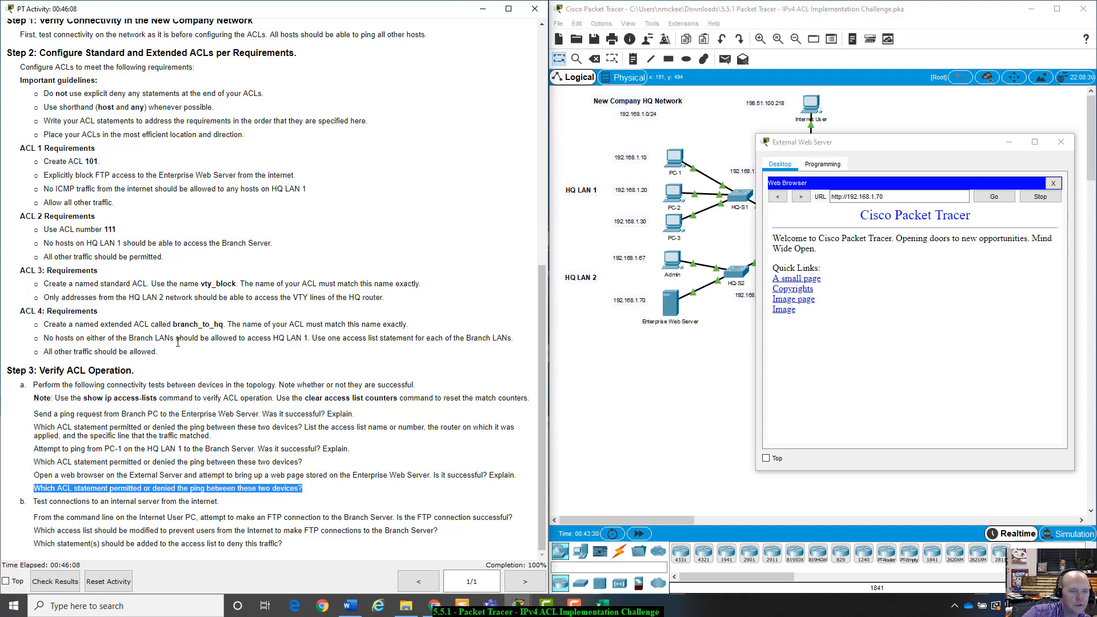
{"action": "scroll", "coordinate": [169, 350], "scroll_direction": "up", "scroll_amount": 1}
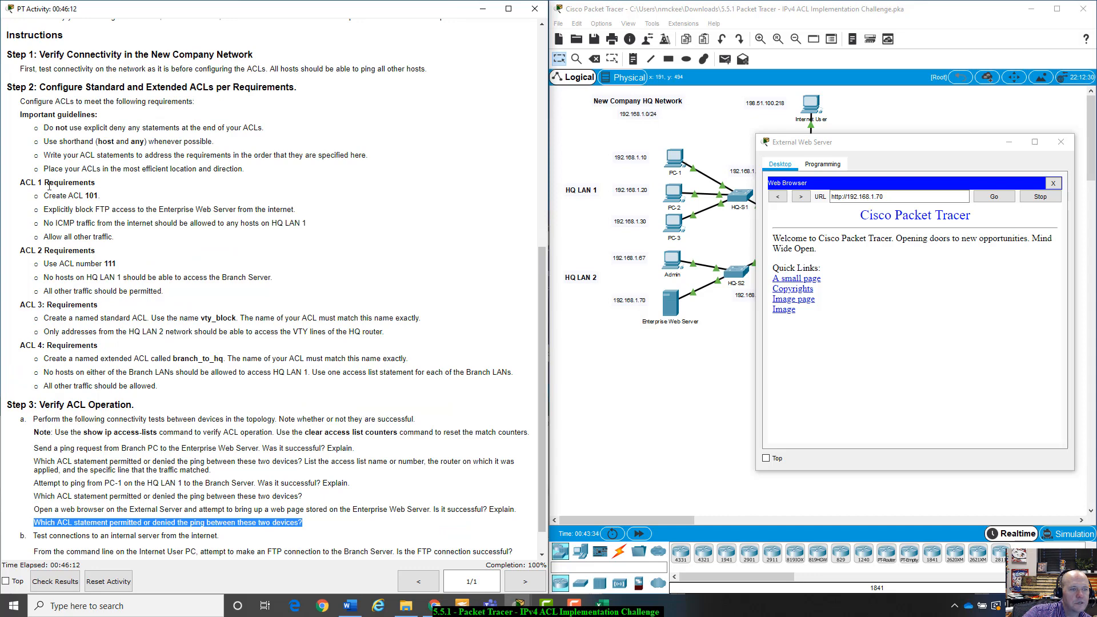
{"action": "left_click_drag", "start_coordinate": [47, 209], "coordinate": [313, 216]}
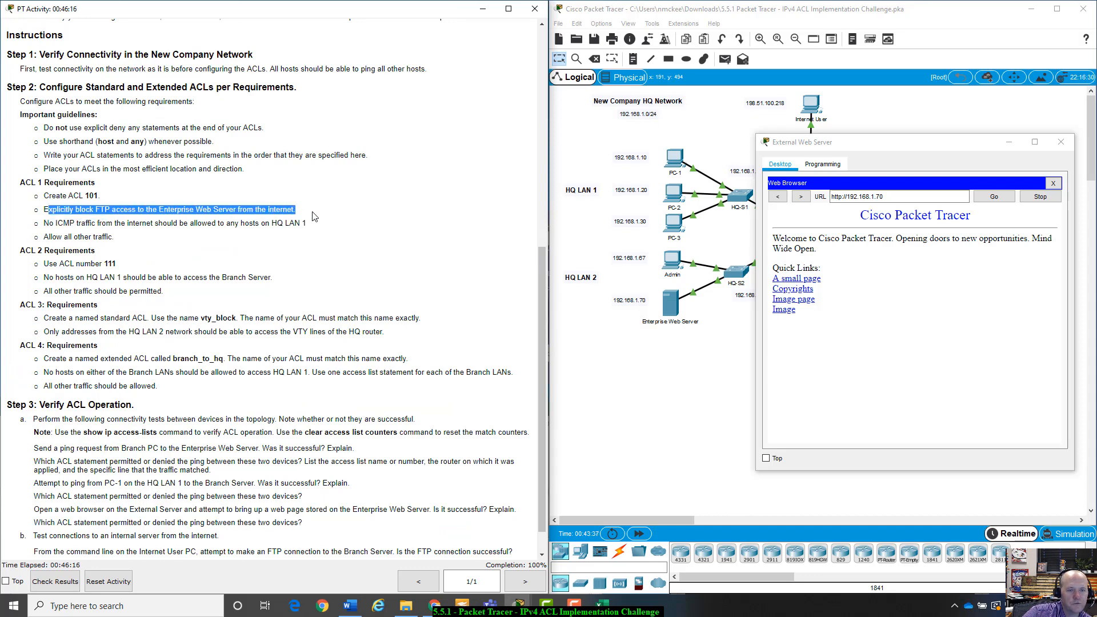
{"action": "left_click", "coordinate": [48, 223]}
{"action": "left_click_drag", "start_coordinate": [48, 222], "coordinate": [324, 225]}
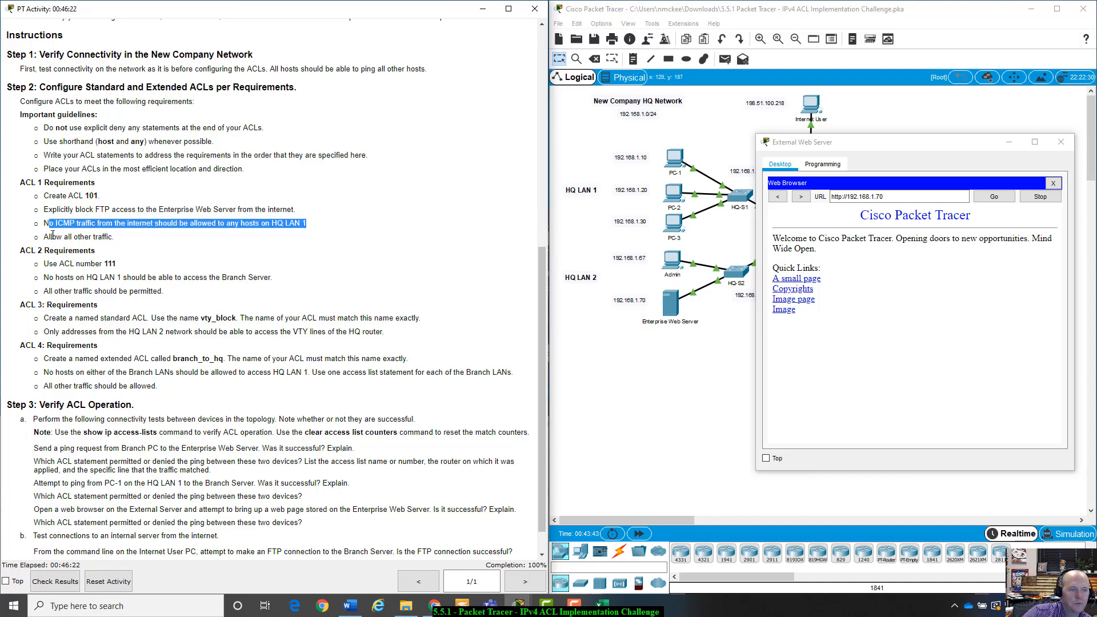
{"action": "left_click_drag", "start_coordinate": [44, 237], "coordinate": [123, 240]}
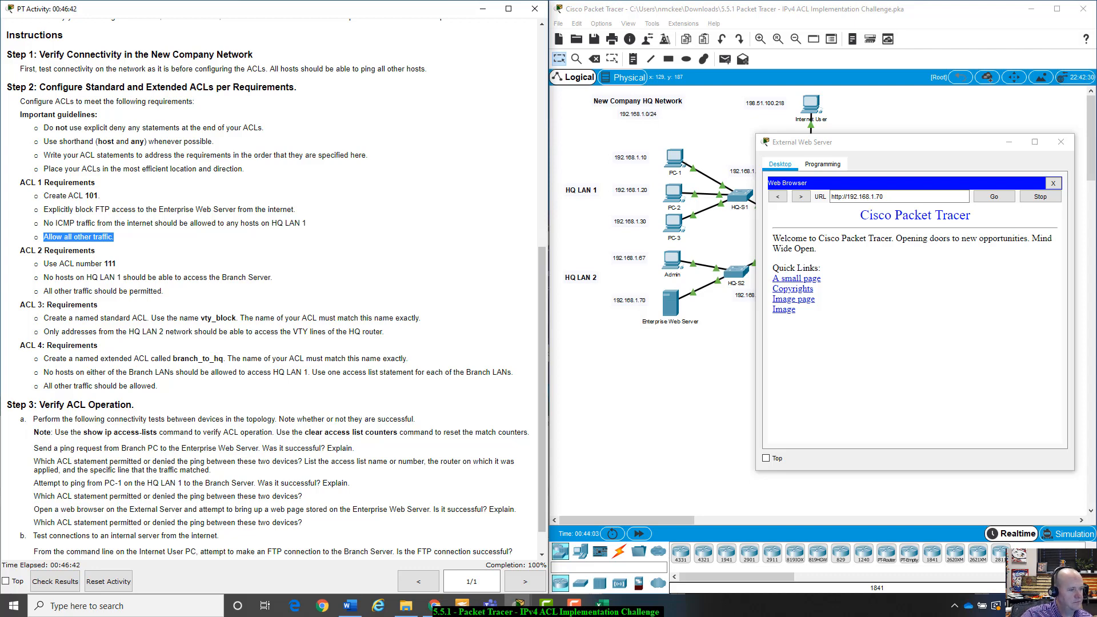
{"action": "scroll", "coordinate": [98, 420], "scroll_direction": "down", "scroll_amount": 1}
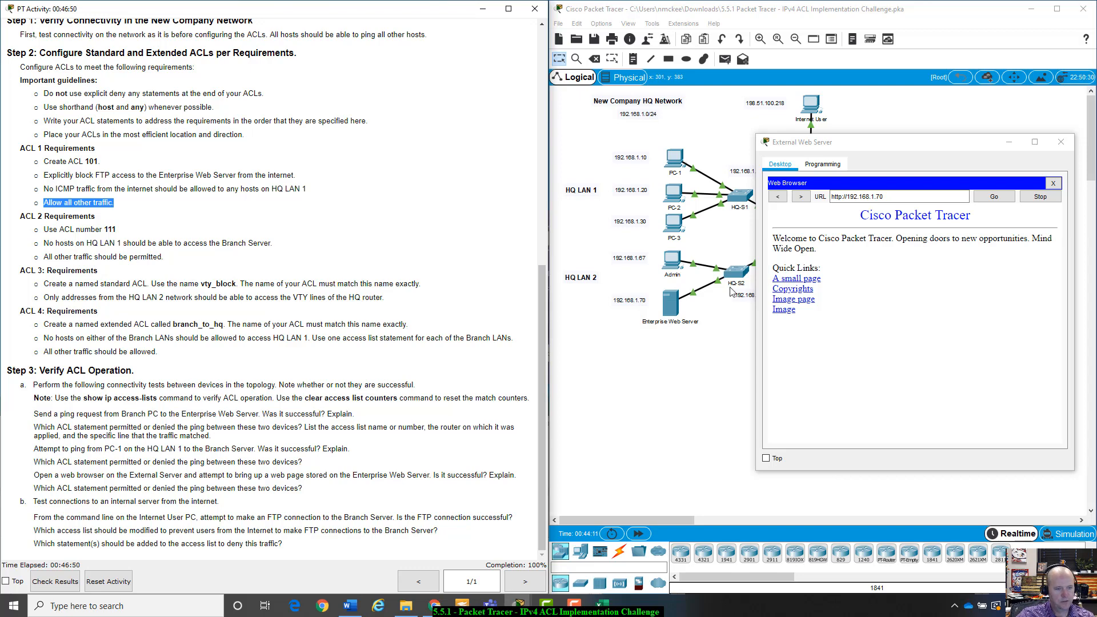
Close the External Web Server window and start an FTP connection to 192.168.2.45 from the Internet User PC's command prompt
{"action": "left_click", "coordinate": [1060, 145]}
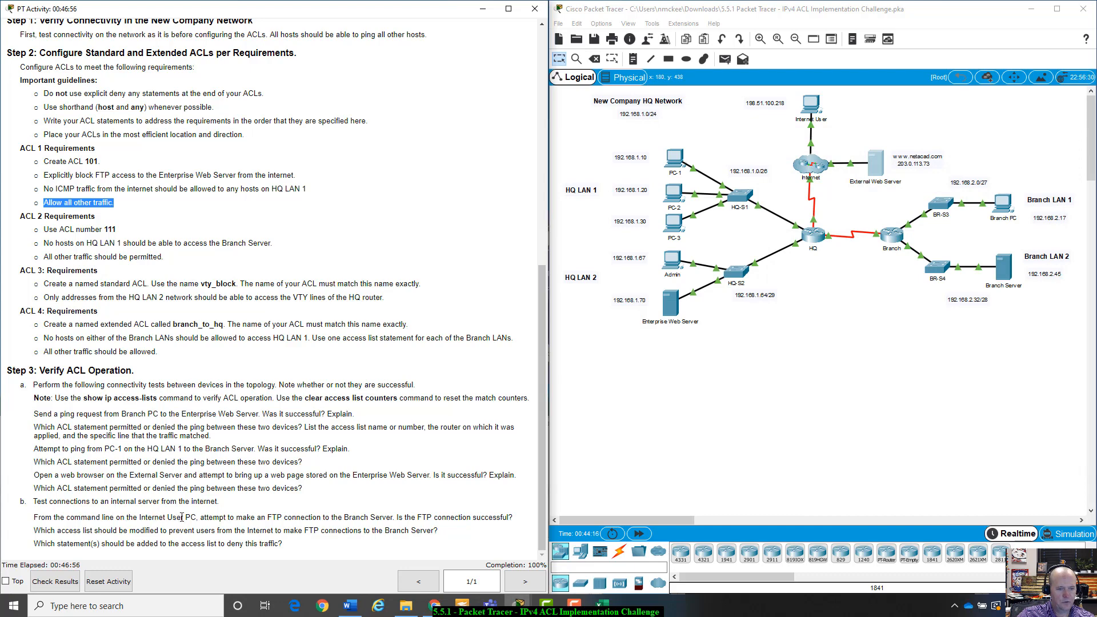
{"action": "left_click", "coordinate": [812, 105]}
{"action": "left_click_drag", "start_coordinate": [630, 127], "coordinate": [882, 153]}
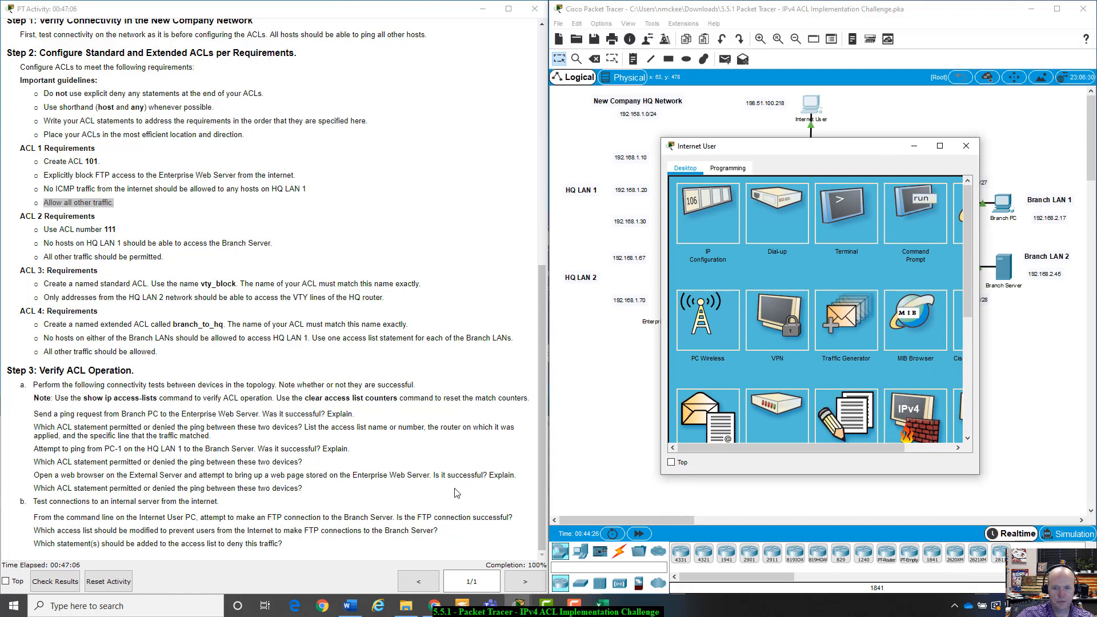
{"action": "left_click_drag", "start_coordinate": [826, 152], "coordinate": [771, 192]}
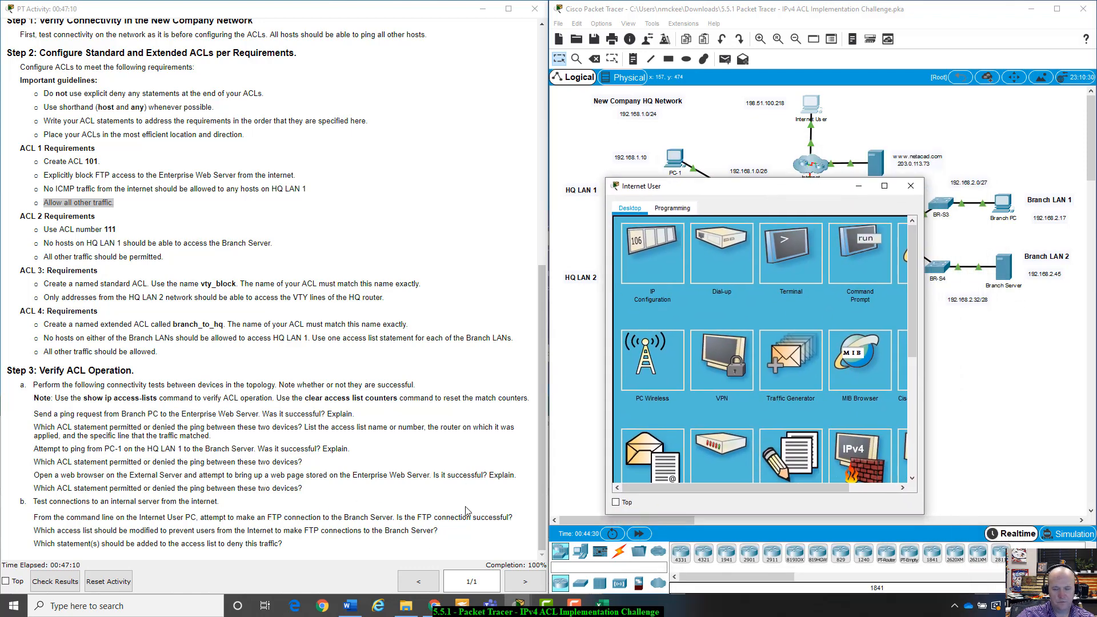
{"action": "left_click", "coordinate": [869, 249]}
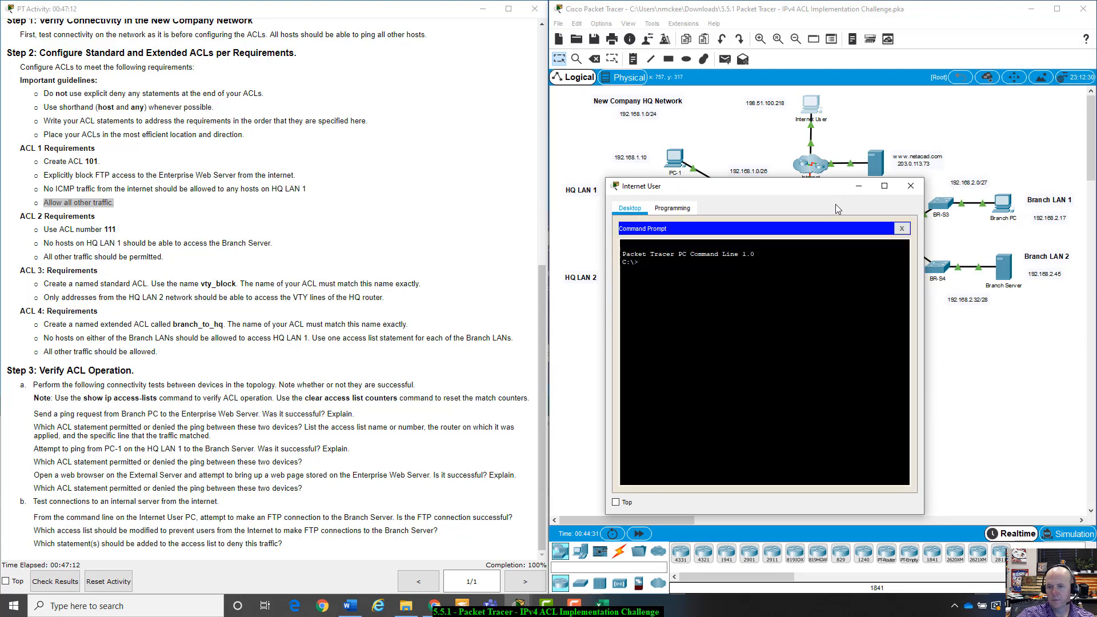
{"action": "left_click_drag", "start_coordinate": [830, 189], "coordinate": [813, 224]}
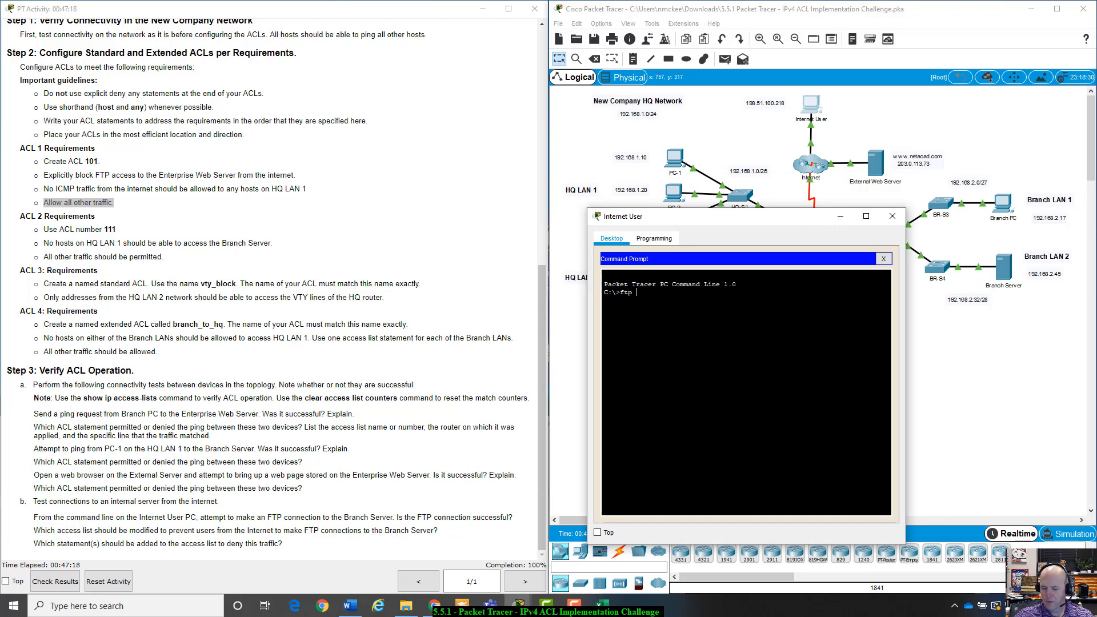
{"action": "type", "text": "ftp 192.16"}
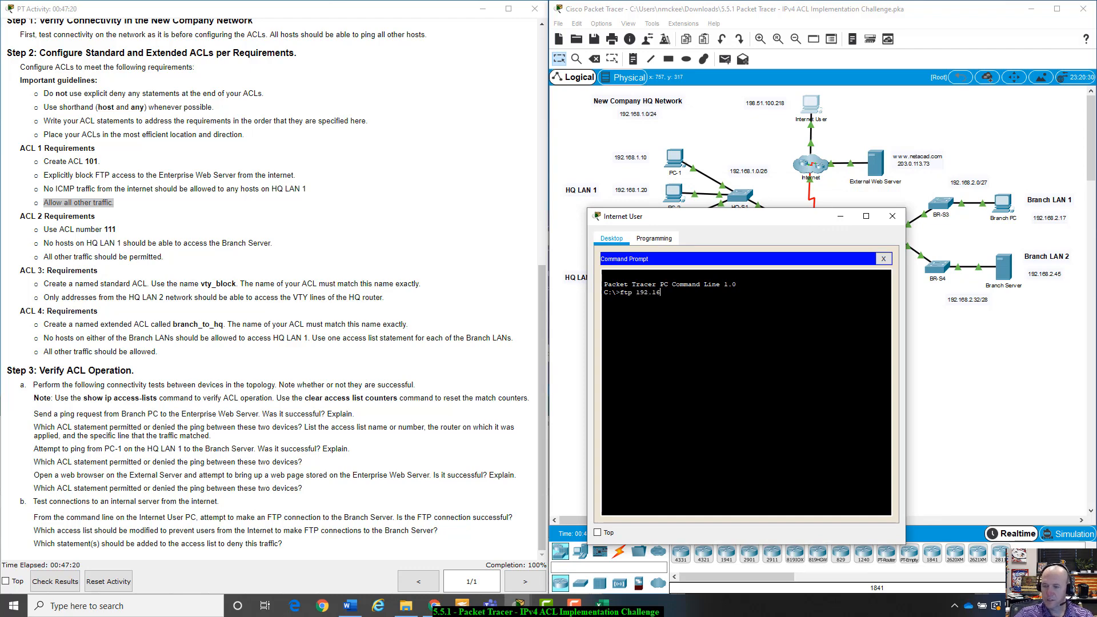
{"action": "type", "text": "8.2.45"}
{"action": "key", "text": "Return"}
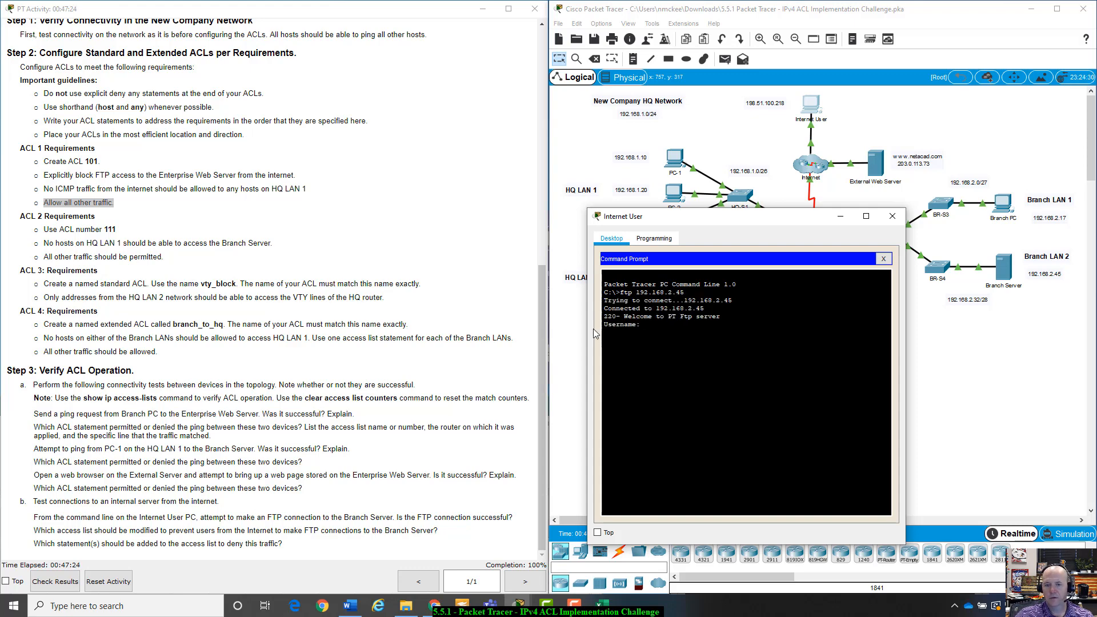
Compare the Internet User's FTP output with the Step 3 question on whether the connection to the Branch Server succeeded
{"action": "left_click_drag", "start_coordinate": [604, 308], "coordinate": [641, 325]}
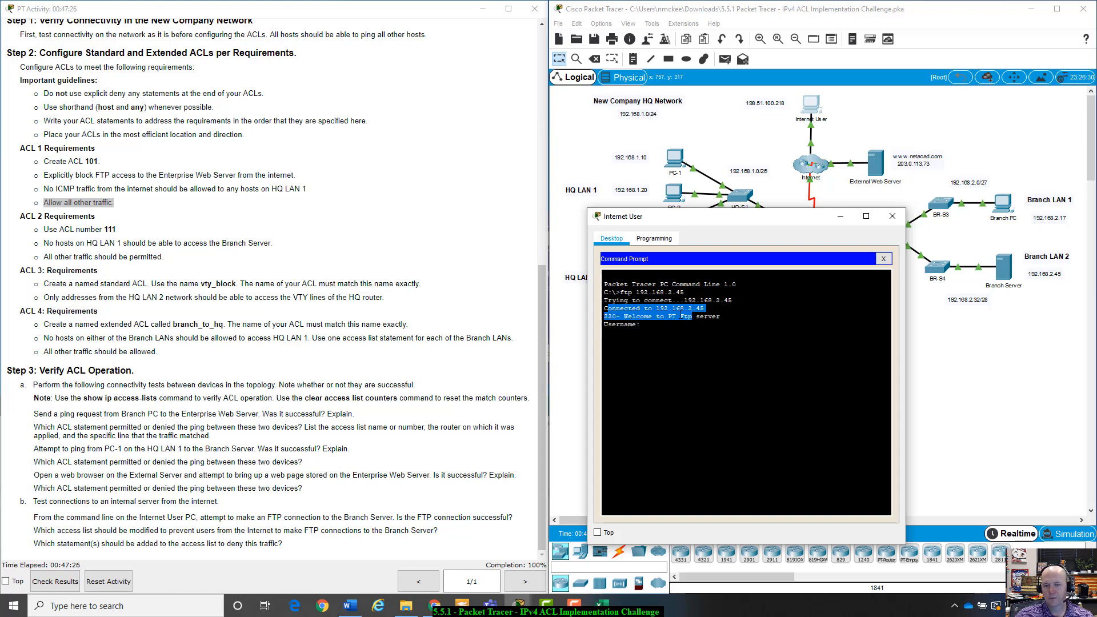
{"action": "left_click_drag", "start_coordinate": [754, 216], "coordinate": [792, 280]}
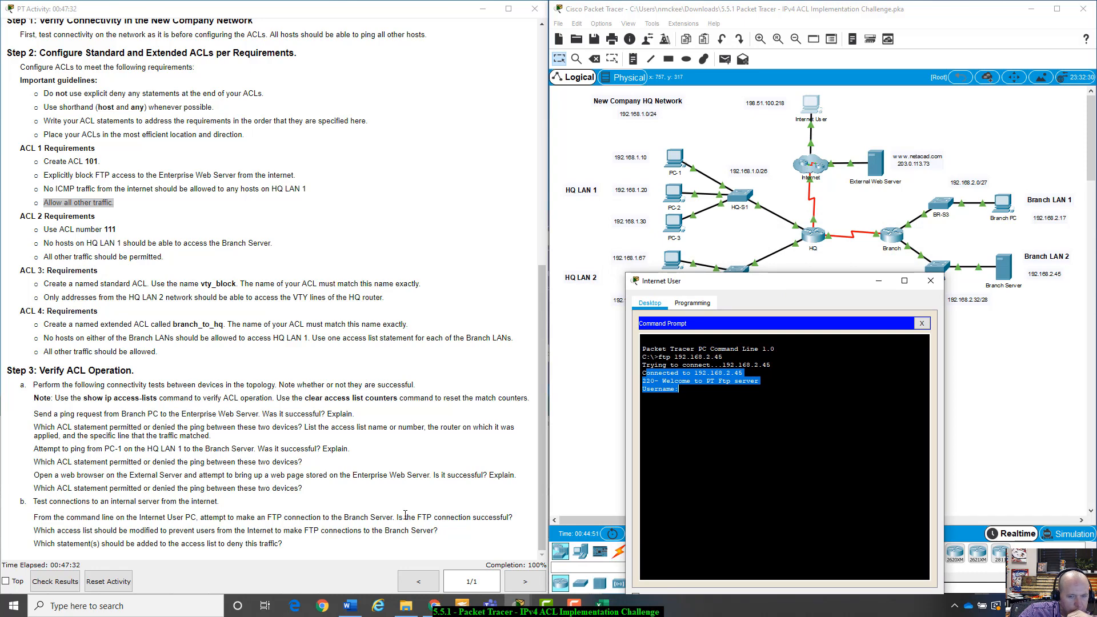
{"action": "left_click_drag", "start_coordinate": [403, 516], "coordinate": [513, 518]}
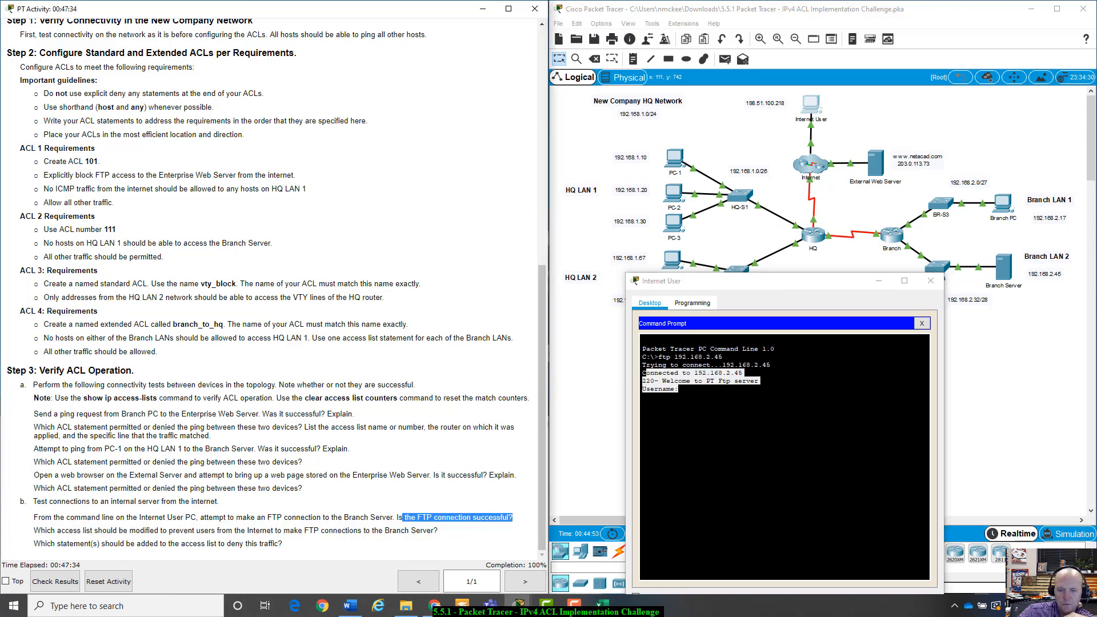
{"action": "left_click", "coordinate": [707, 439]}
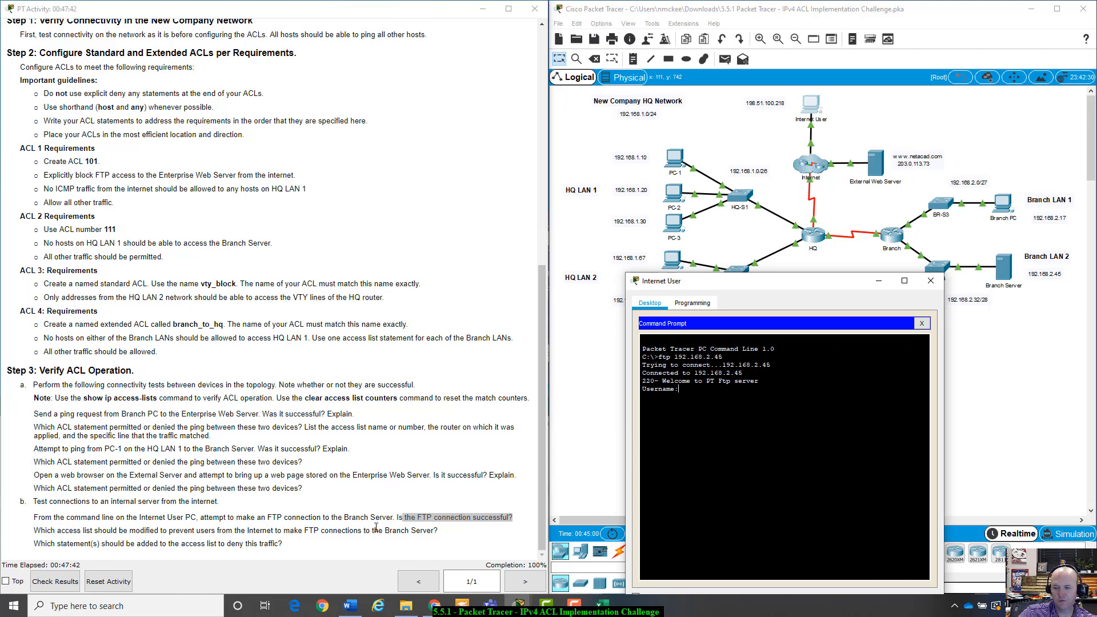
Review the ACL 1 requirements and topology for the question on which access list to modify to block Internet FTP to the Branch Server
{"action": "scroll", "coordinate": [376, 527], "scroll_direction": "up", "scroll_amount": 3}
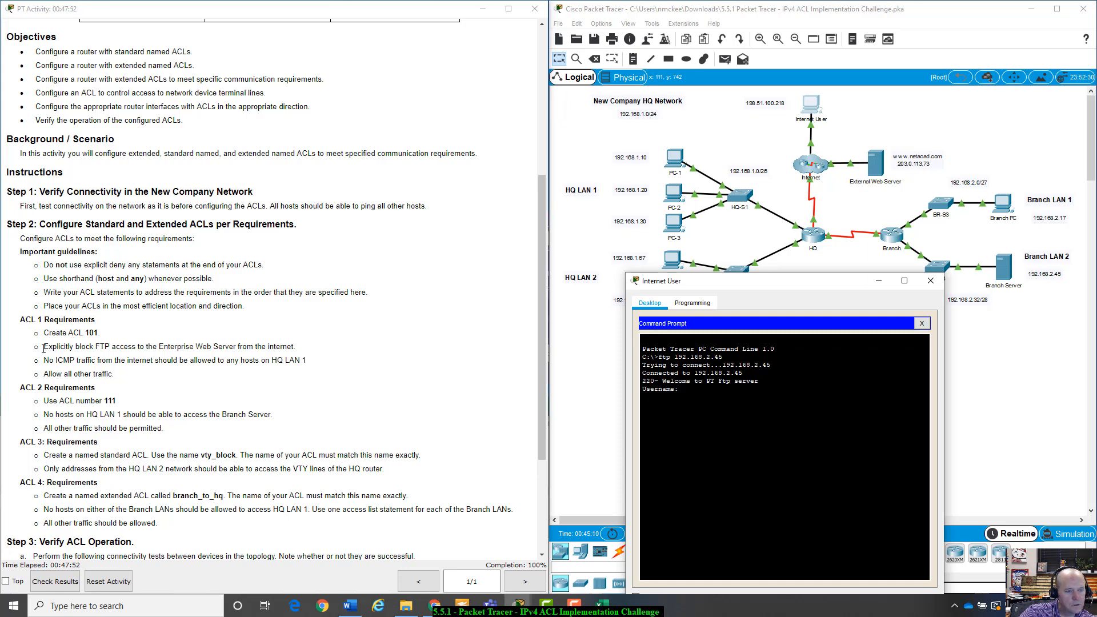
{"action": "left_click_drag", "start_coordinate": [822, 285], "coordinate": [814, 337]}
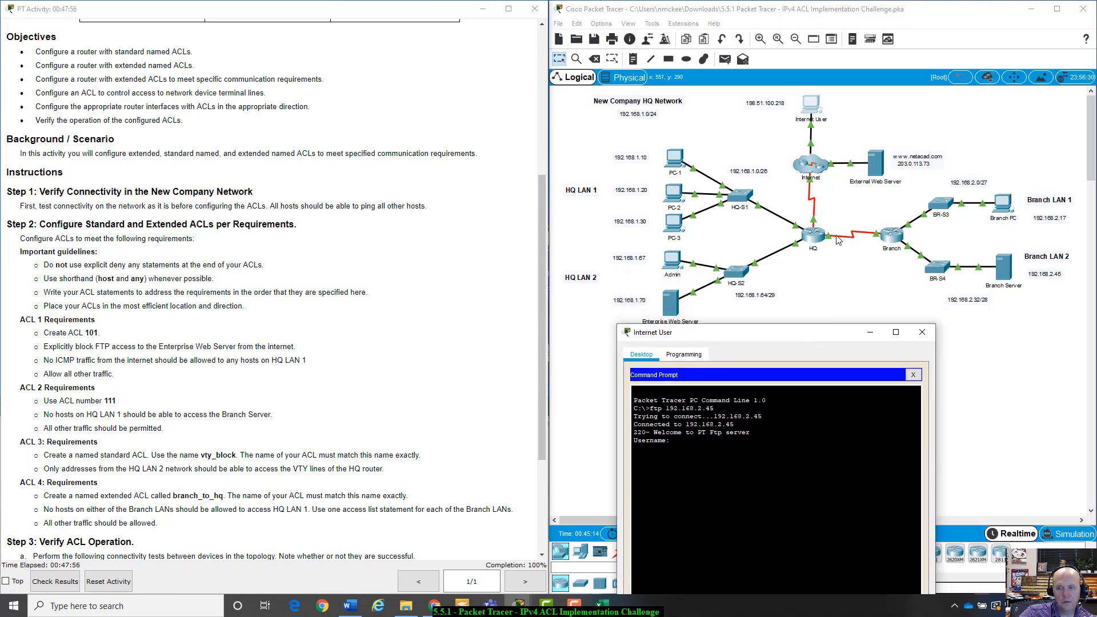
{"action": "scroll", "coordinate": [237, 451], "scroll_direction": "down", "scroll_amount": 1}
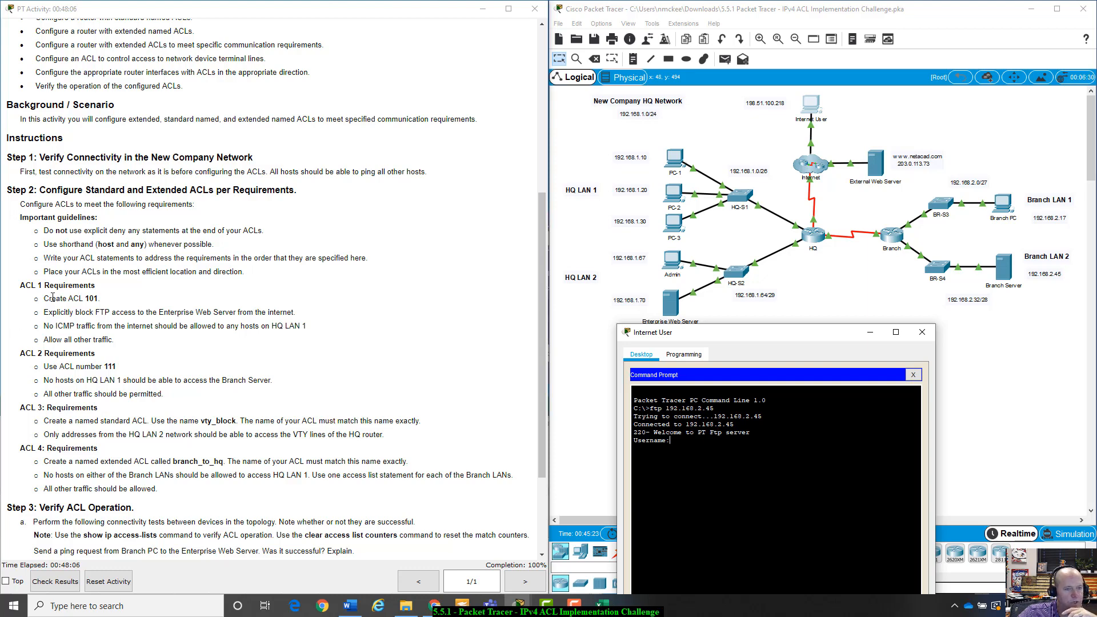
{"action": "left_click_drag", "start_coordinate": [47, 302], "coordinate": [316, 323]}
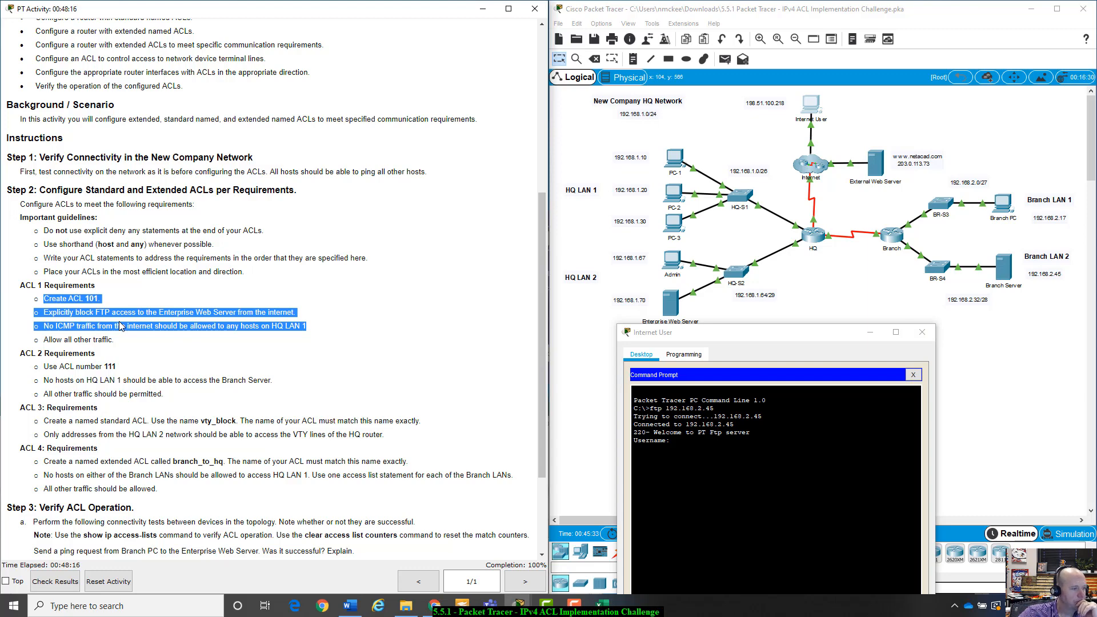
{"action": "scroll", "coordinate": [242, 486], "scroll_direction": "down", "scroll_amount": 4}
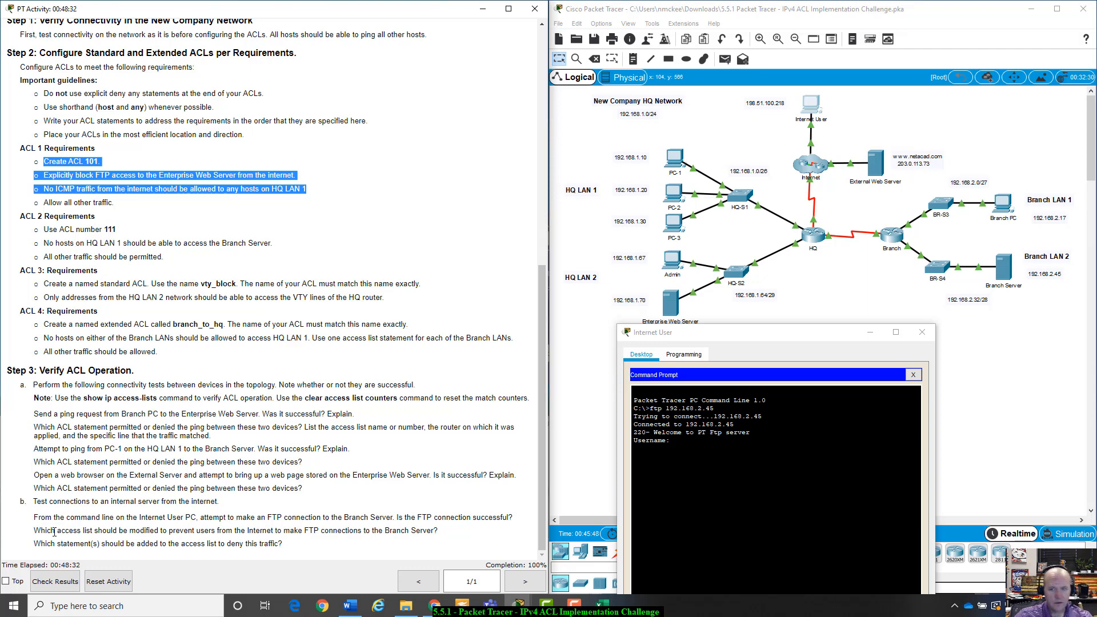
Open the HQ router's CLI, return to privileged EXEC mode and display the running configuration through the access list section
{"action": "left_click", "coordinate": [882, 280]}
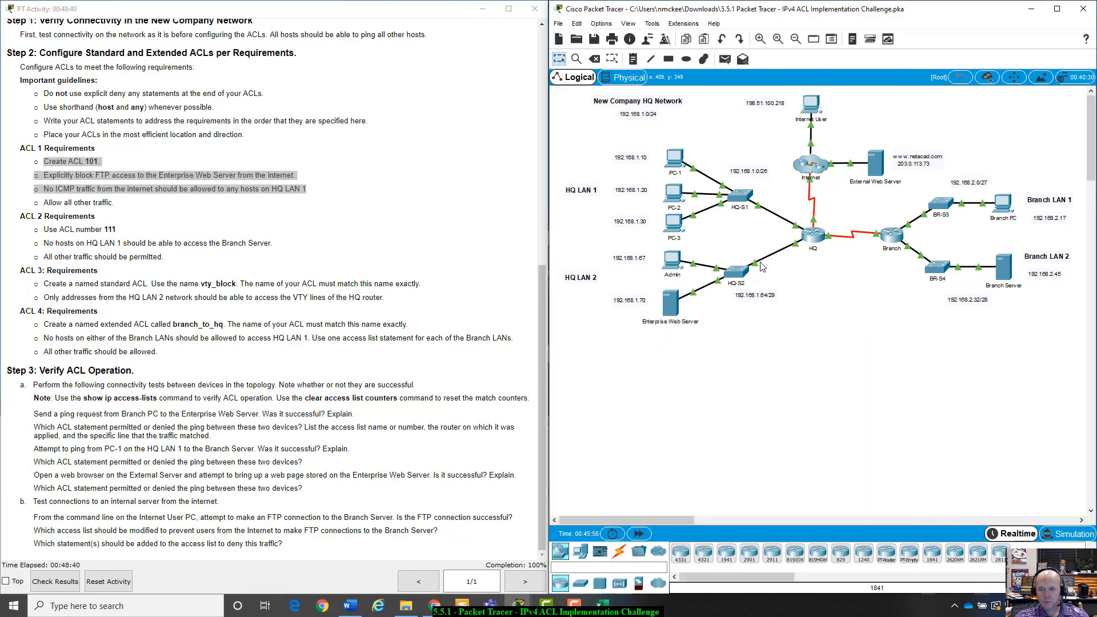
{"action": "left_click", "coordinate": [812, 239]}
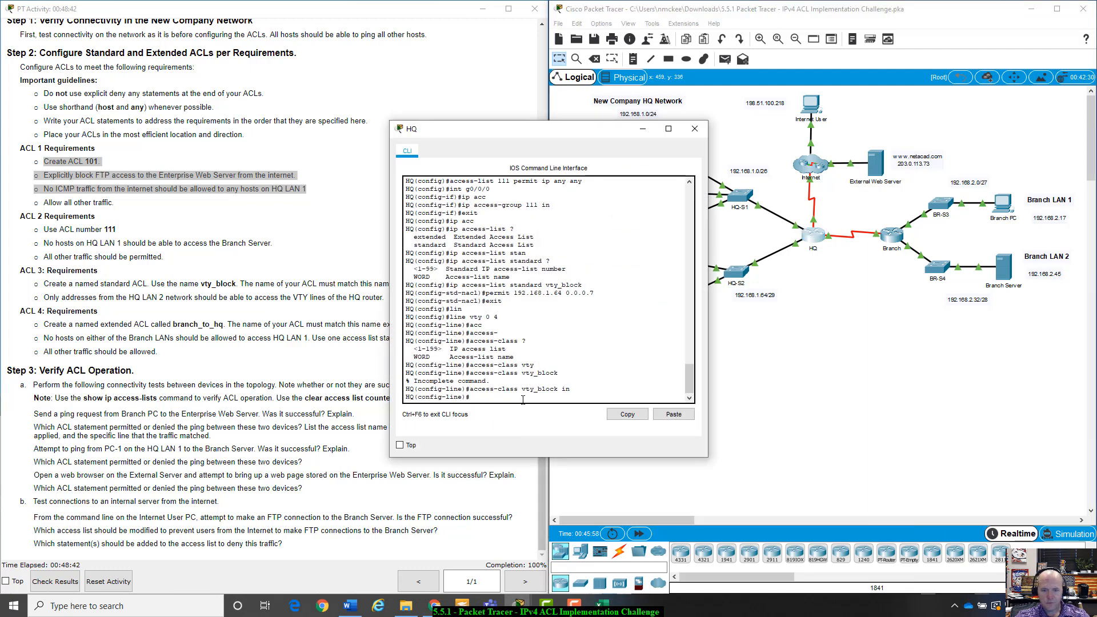
{"action": "left_click", "coordinate": [540, 366]}
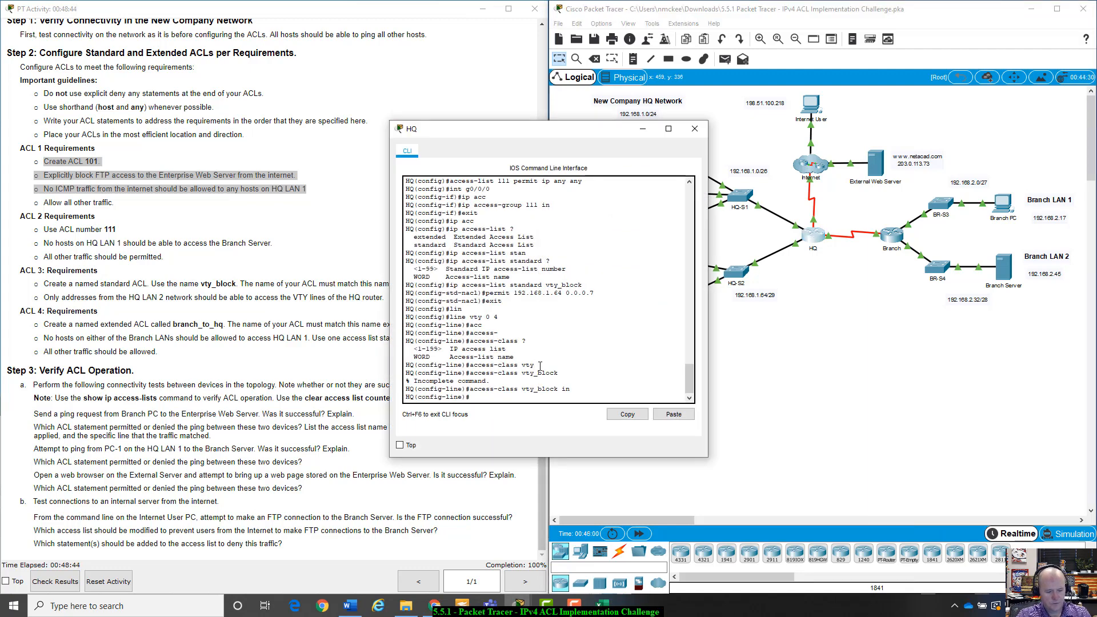
{"action": "key", "text": "ctrl+z"}
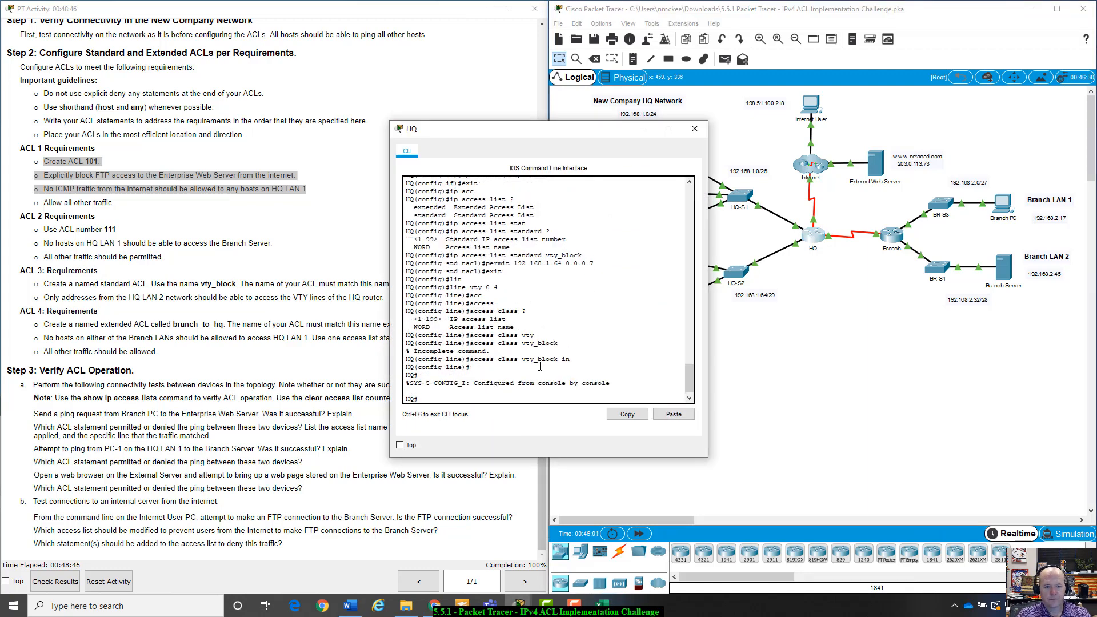
{"action": "type", "text": "sh run"}
{"action": "key", "text": "Return"}
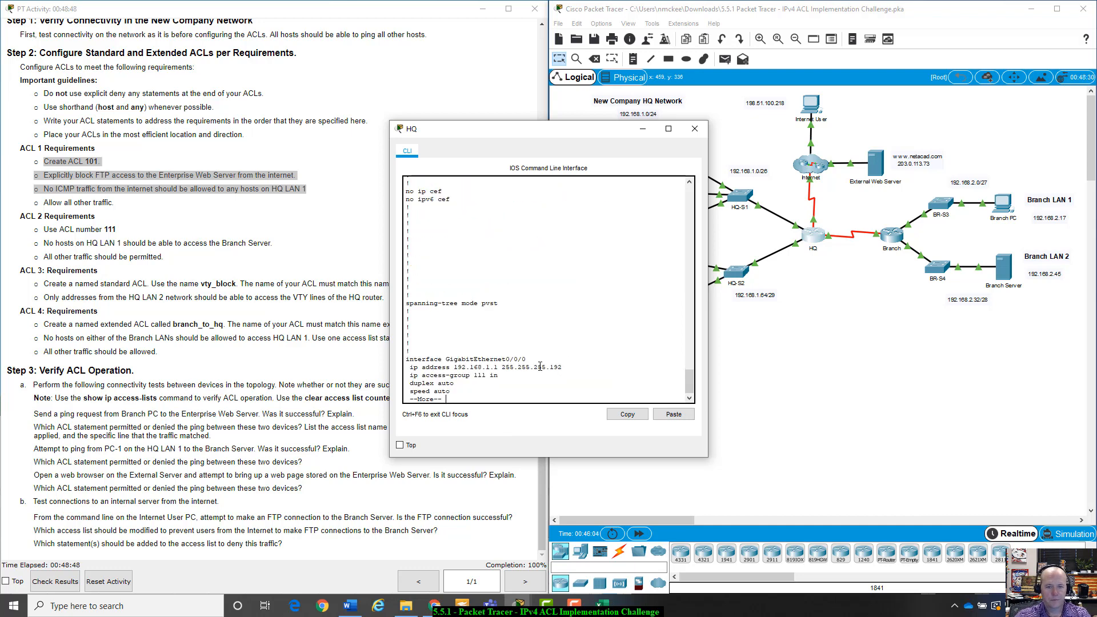
{"action": "key", "text": "space"}
{"action": "key", "text": "space"}
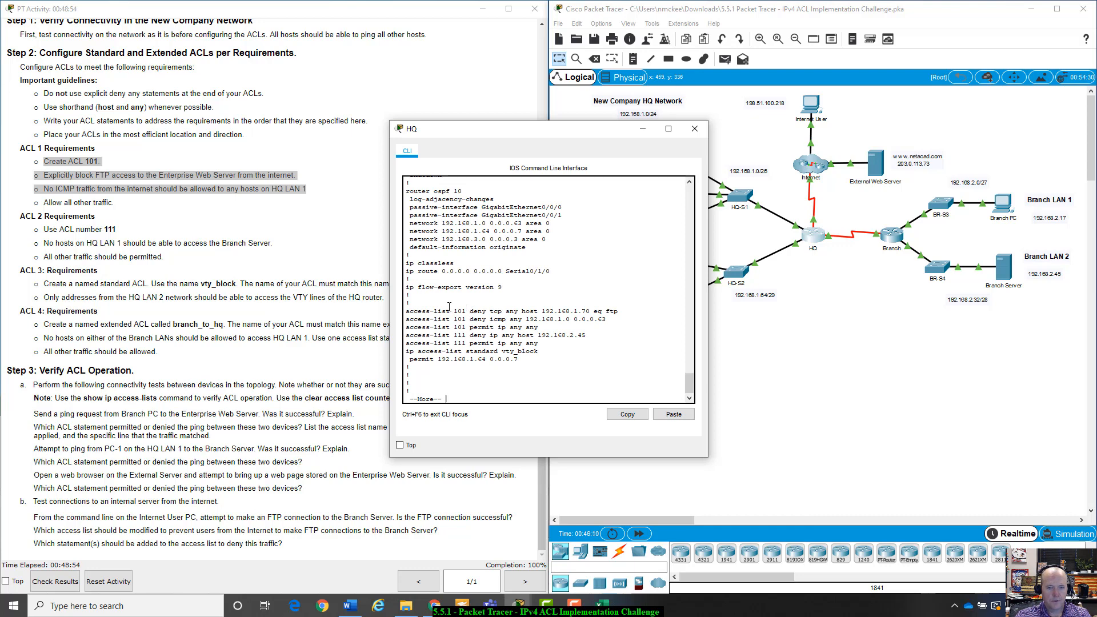
Compare the ACL 101 FTP deny statement with the Step 3 questions and display the rest of HQ's running configuration
{"action": "left_click_drag", "start_coordinate": [408, 314], "coordinate": [627, 311]}
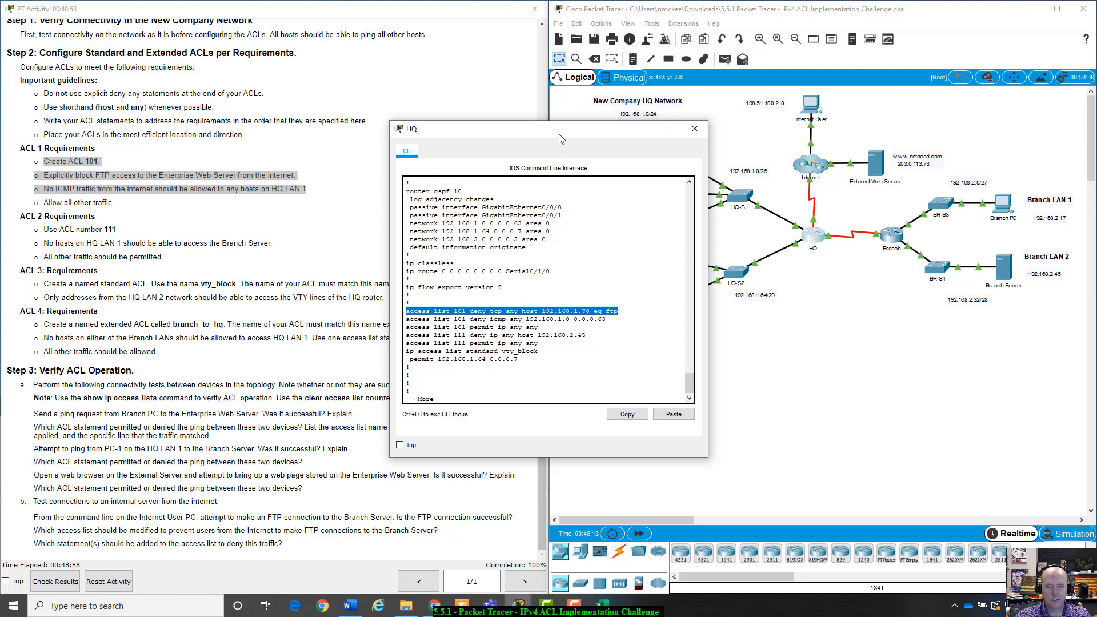
{"action": "left_click_drag", "start_coordinate": [561, 138], "coordinate": [577, 197]}
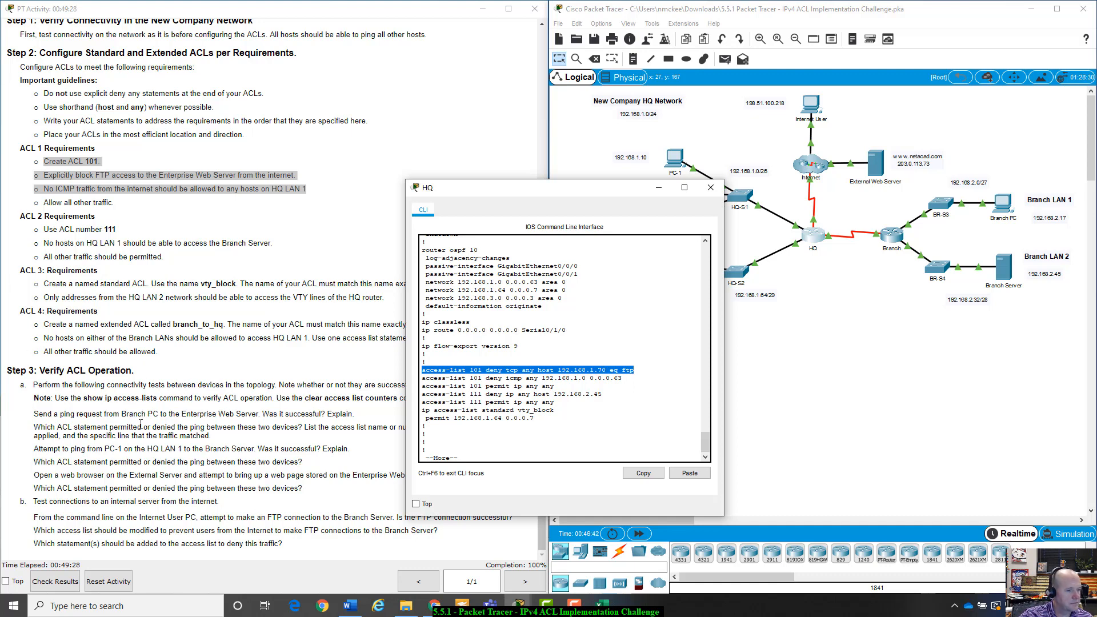
{"action": "left_click", "coordinate": [158, 437]}
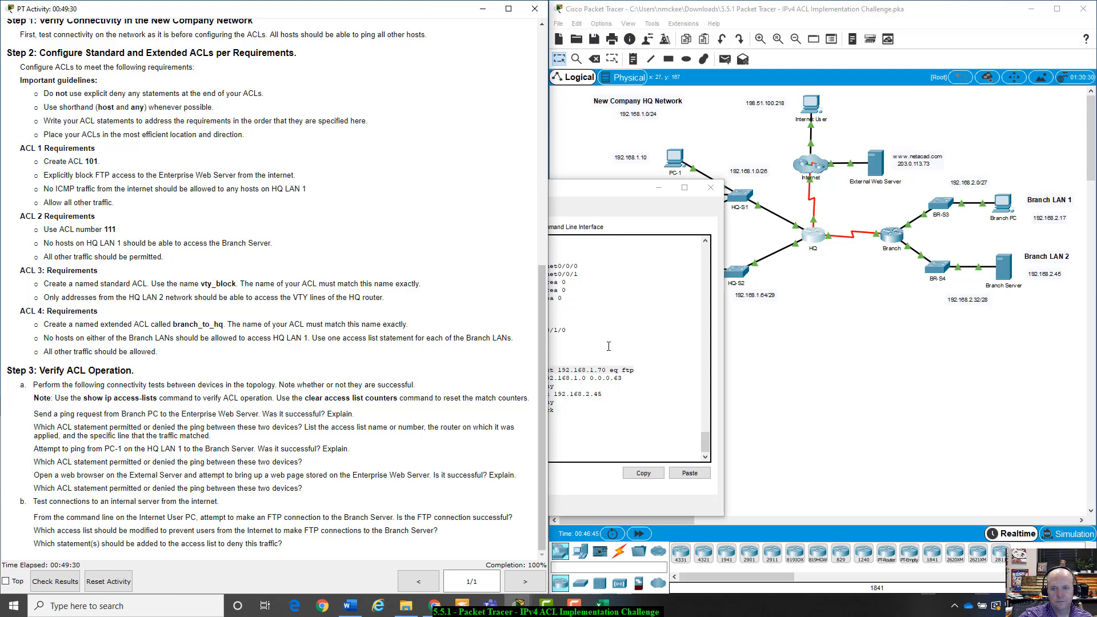
{"action": "left_click", "coordinate": [623, 233]}
{"action": "left_click_drag", "start_coordinate": [627, 179], "coordinate": [532, 190]}
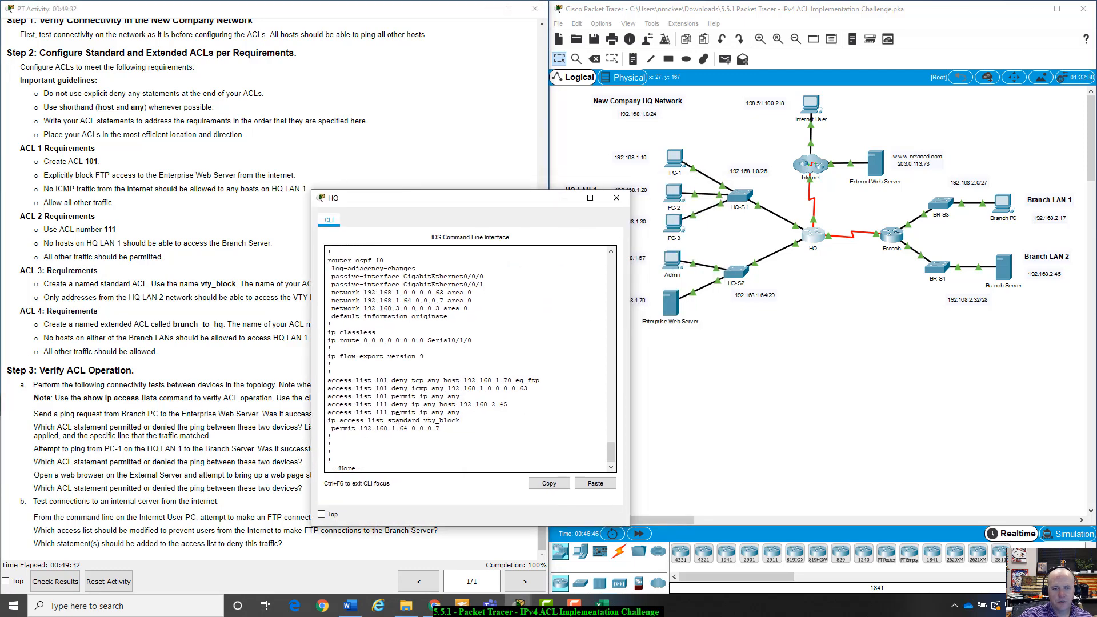
{"action": "scroll", "coordinate": [435, 415], "scroll_direction": "down", "scroll_amount": 1}
{"action": "key", "text": "space"}
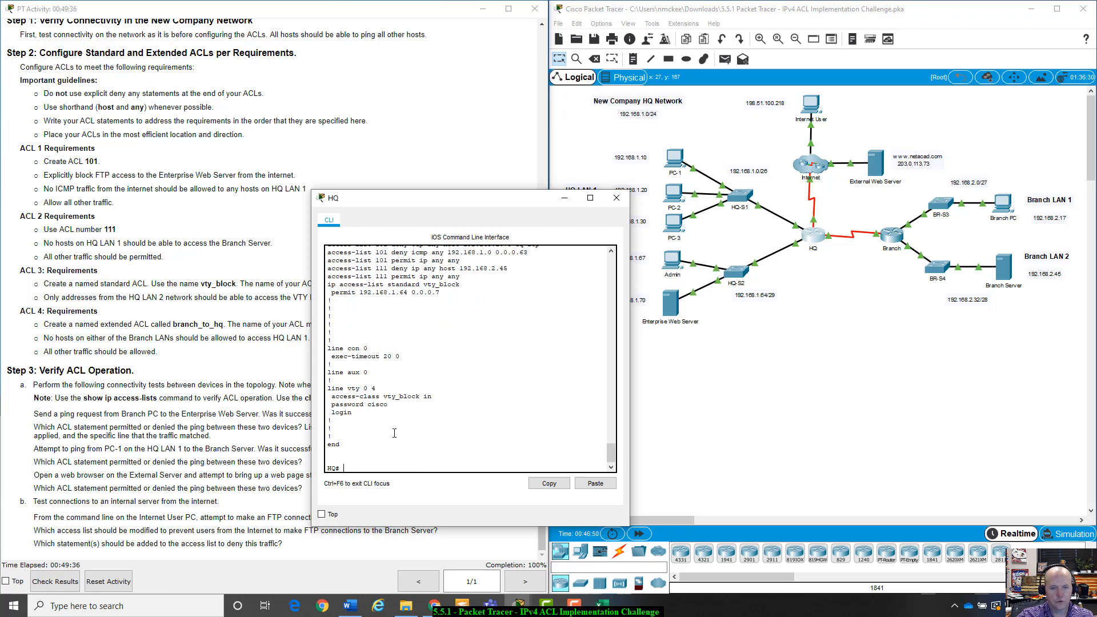
Check HQ's interface configuration for the applied access groups, highlighting the one on GigabitEthernet0/0/0
{"action": "scroll", "coordinate": [394, 433], "scroll_direction": "up", "scroll_amount": 4}
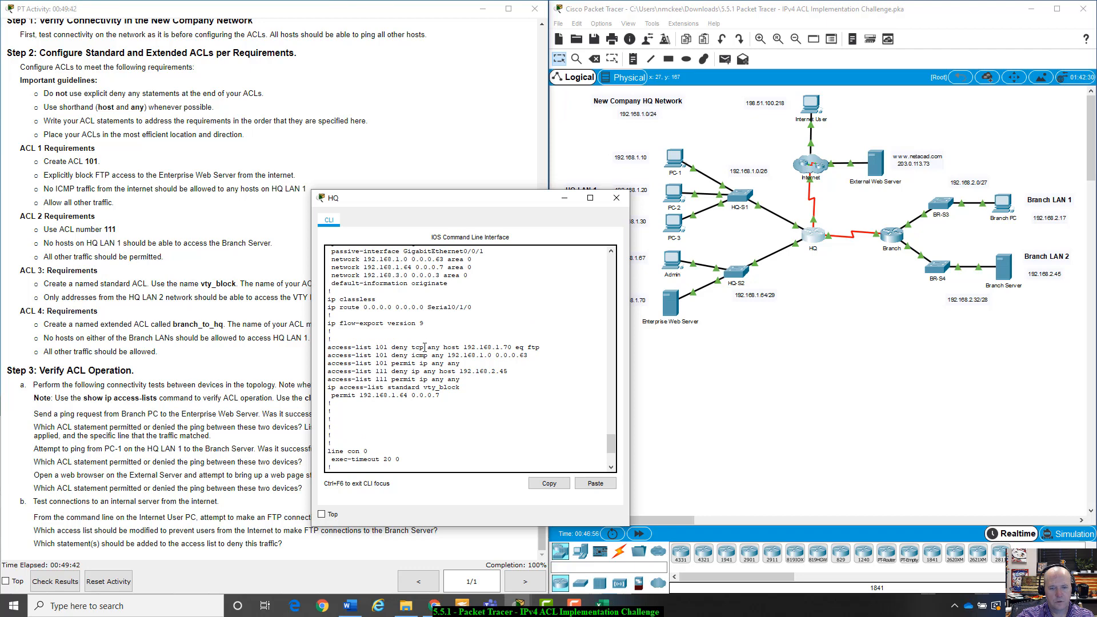
{"action": "scroll", "coordinate": [424, 347], "scroll_direction": "up", "scroll_amount": 1}
{"action": "scroll", "coordinate": [374, 382], "scroll_direction": "up", "scroll_amount": 4}
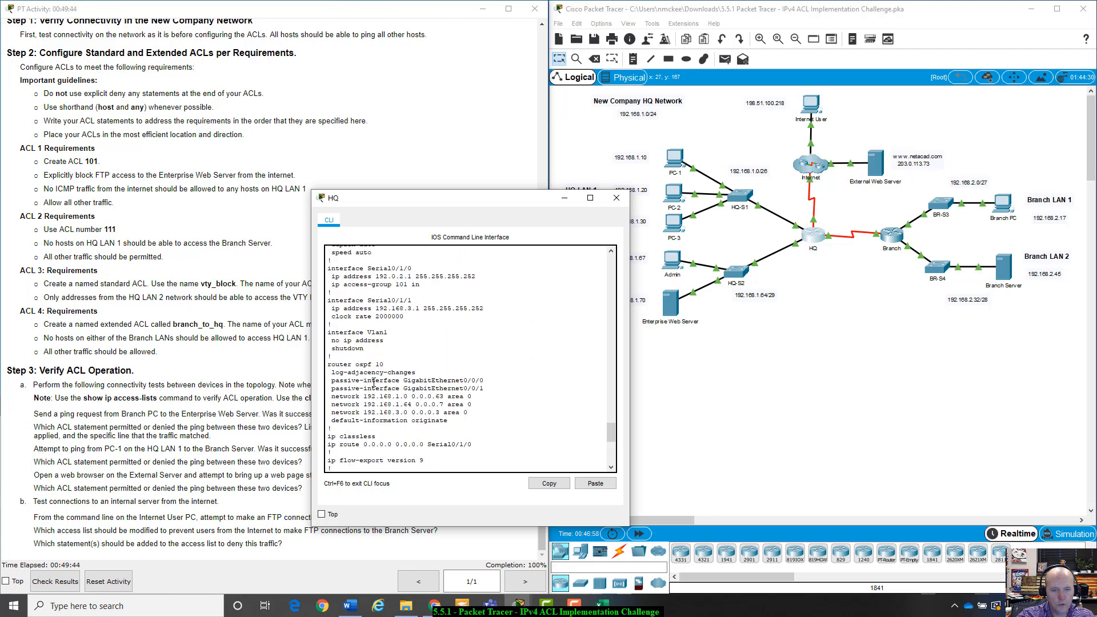
{"action": "left_click", "coordinate": [814, 224]}
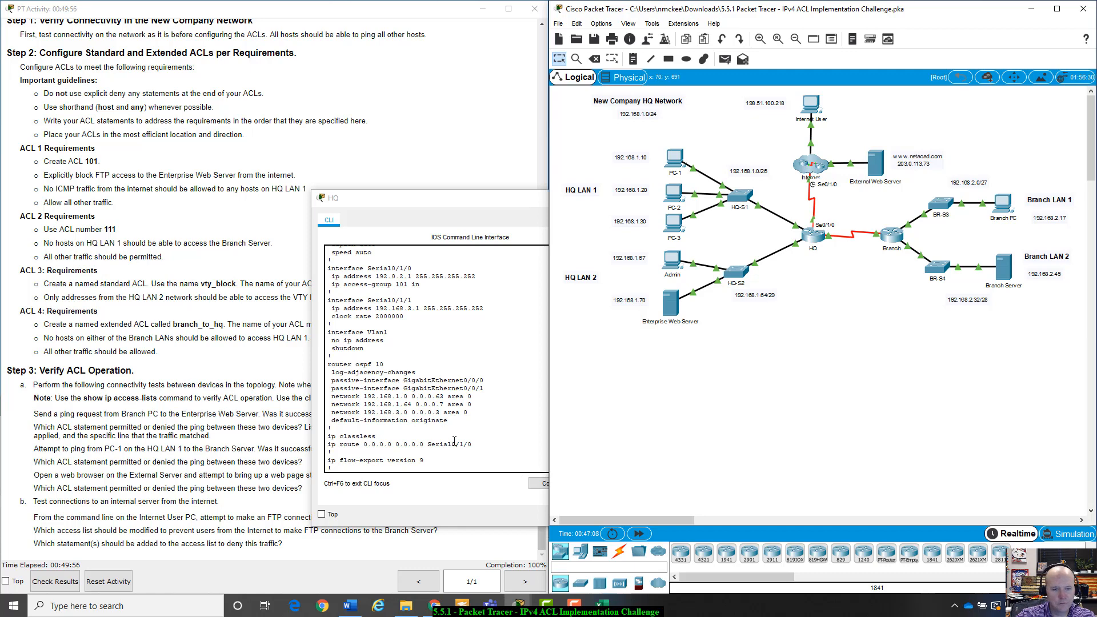
{"action": "left_click", "coordinate": [475, 425]}
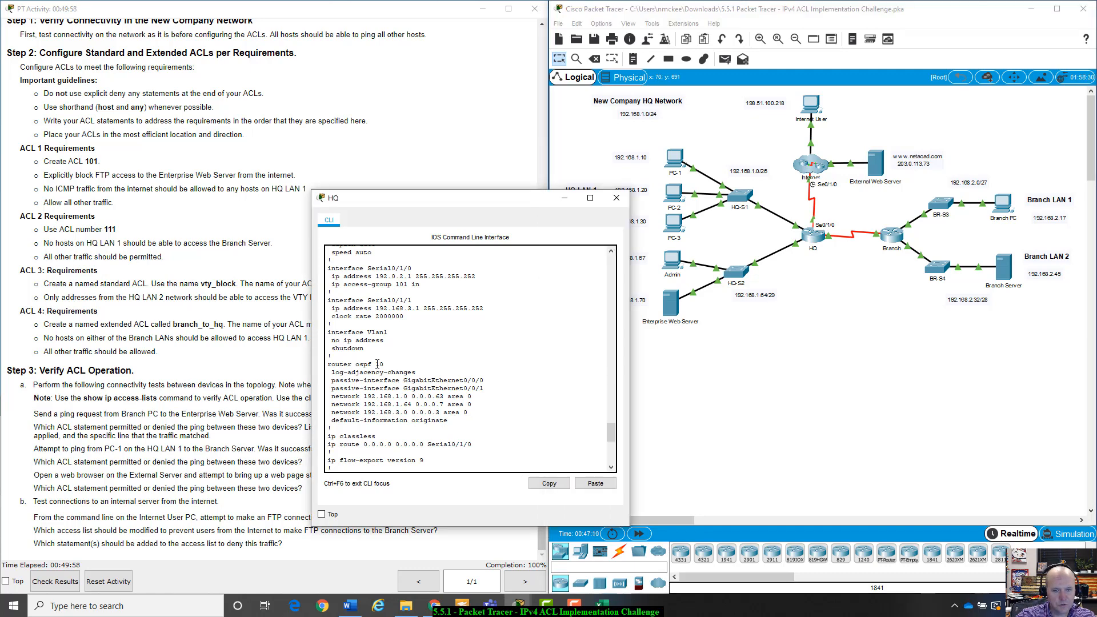
{"action": "scroll", "coordinate": [412, 360], "scroll_direction": "up", "scroll_amount": 4}
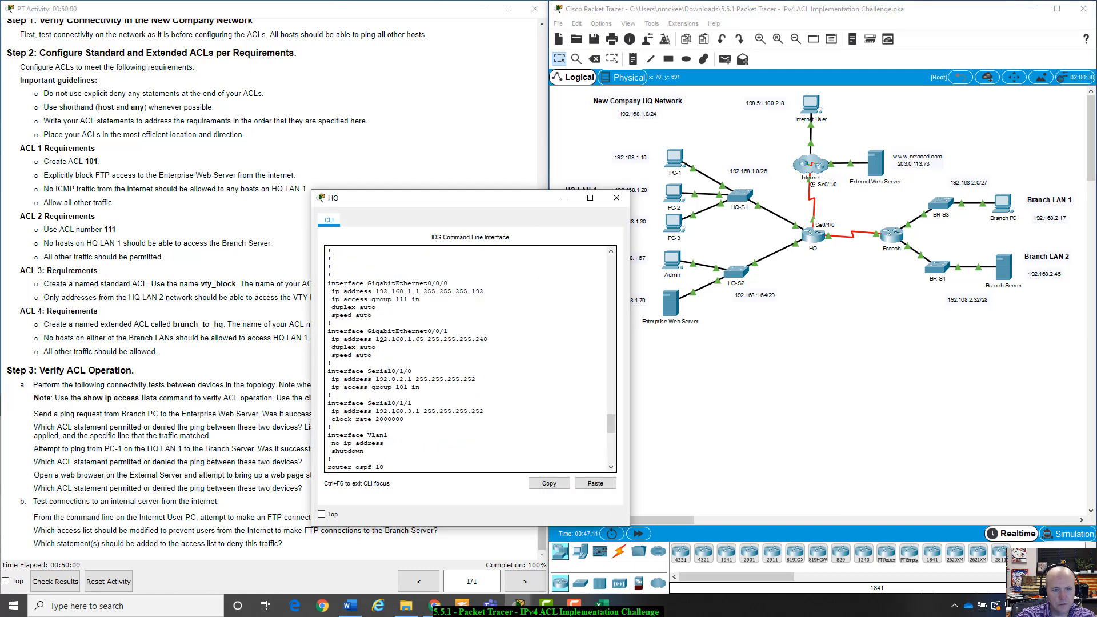
{"action": "left_click_drag", "start_coordinate": [332, 303], "coordinate": [412, 302]}
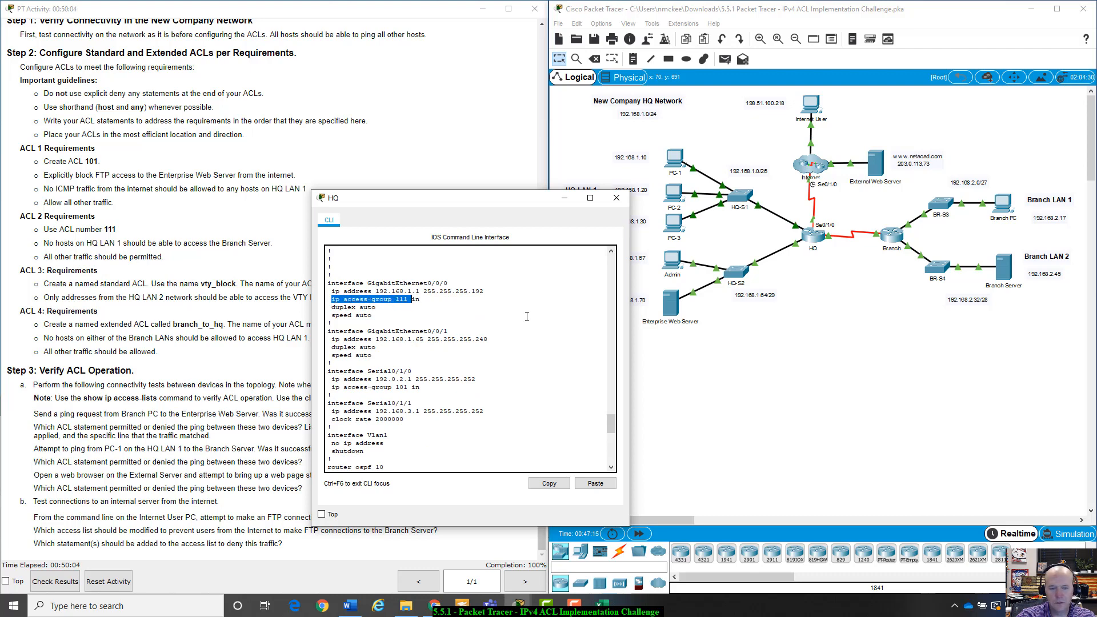
Review the numbered ACL statements and highlight the Serial0/1/0 interface block with its access group in HQ's running configuration
{"action": "scroll", "coordinate": [522, 318], "scroll_direction": "down", "scroll_amount": 4}
{"action": "scroll", "coordinate": [516, 319], "scroll_direction": "down", "scroll_amount": 5}
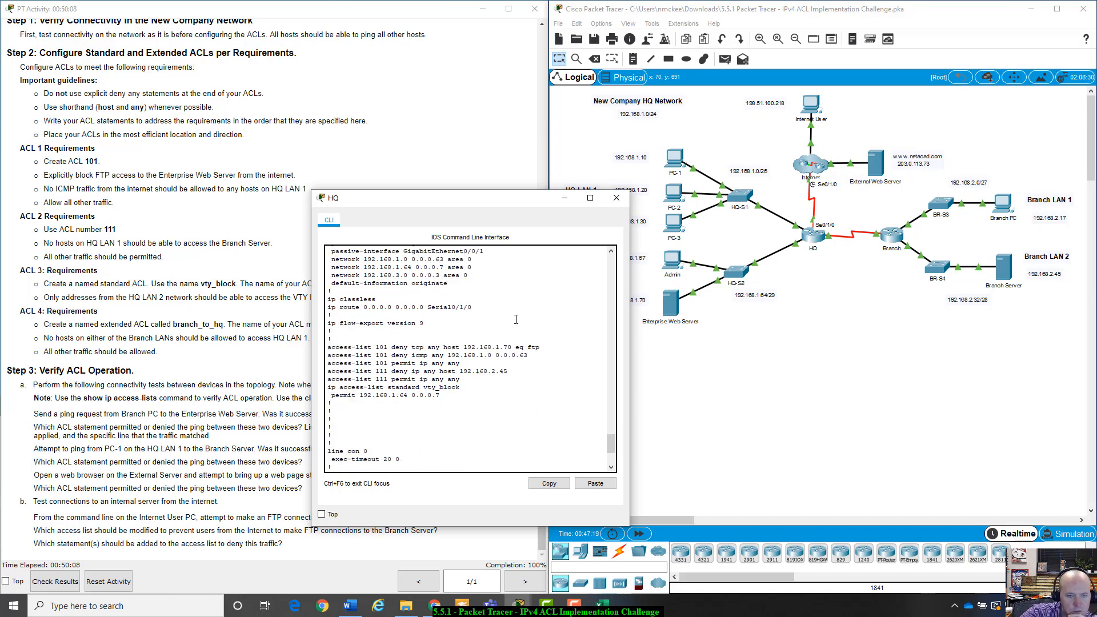
{"action": "scroll", "coordinate": [515, 320], "scroll_direction": "up", "scroll_amount": 1}
{"action": "scroll", "coordinate": [516, 320], "scroll_direction": "up", "scroll_amount": 1}
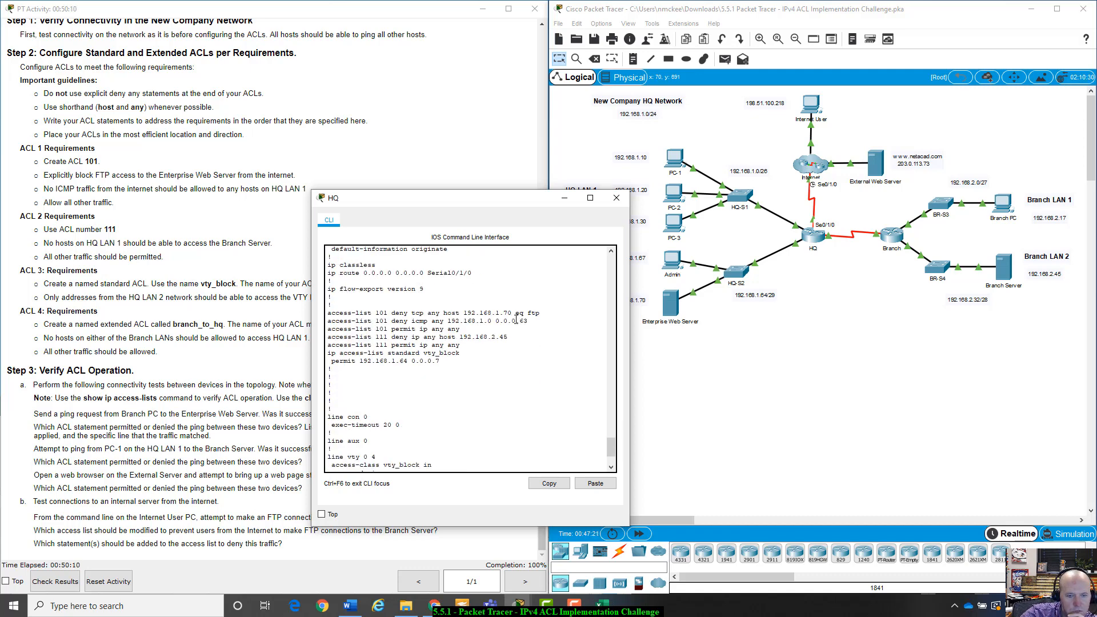
{"action": "scroll", "coordinate": [516, 320], "scroll_direction": "up", "scroll_amount": 3}
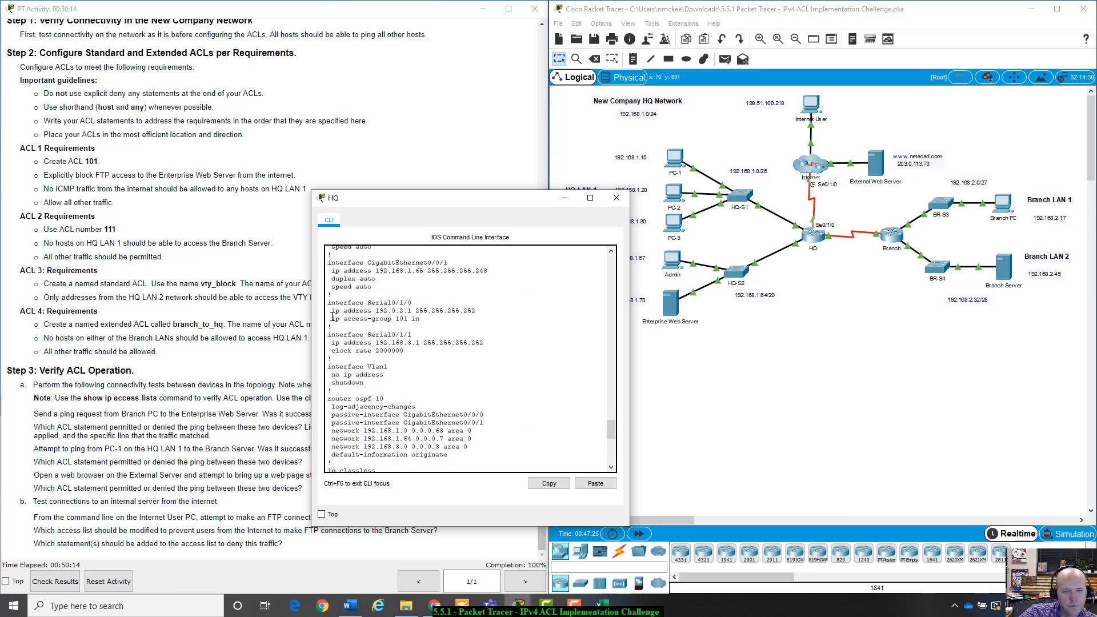
{"action": "left_click_drag", "start_coordinate": [326, 306], "coordinate": [425, 318]}
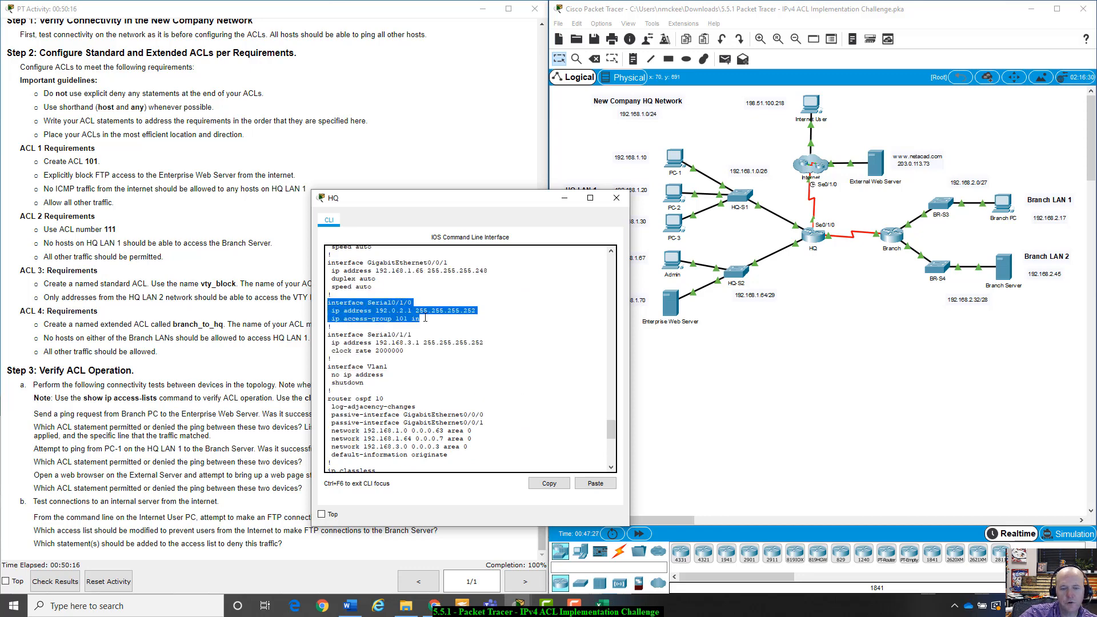
{"action": "left_click", "coordinate": [428, 319]}
{"action": "left_click_drag", "start_coordinate": [328, 305], "coordinate": [421, 319]}
{"action": "left_click", "coordinate": [421, 319]}
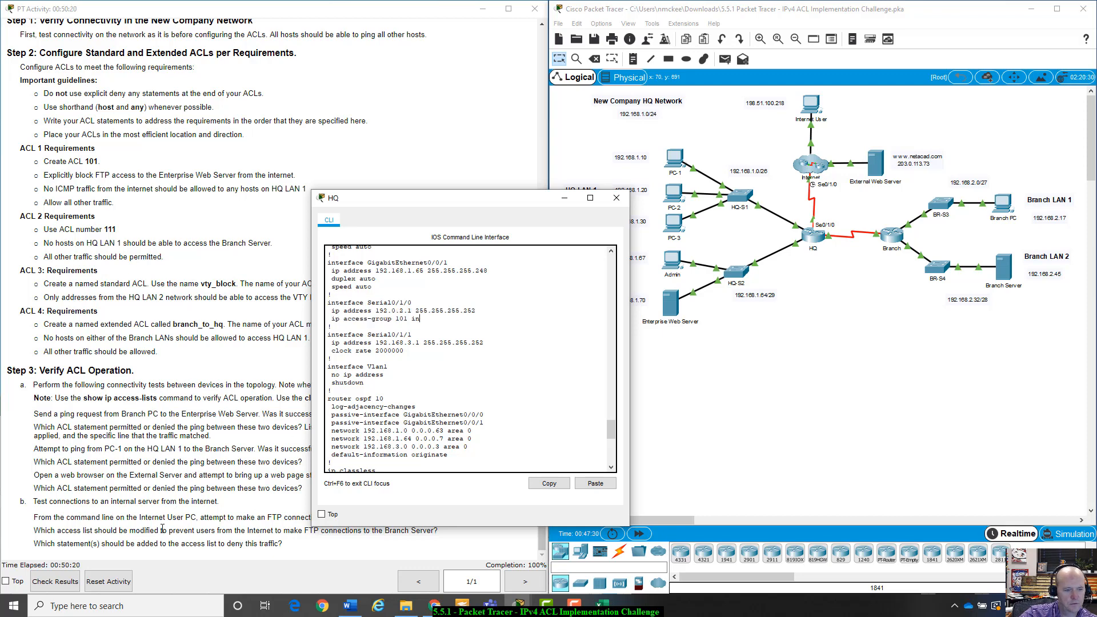
Highlight the destination host in ACL 101's FTP deny statement and move the HQ window clear of the instructions
{"action": "left_click", "coordinate": [162, 528]}
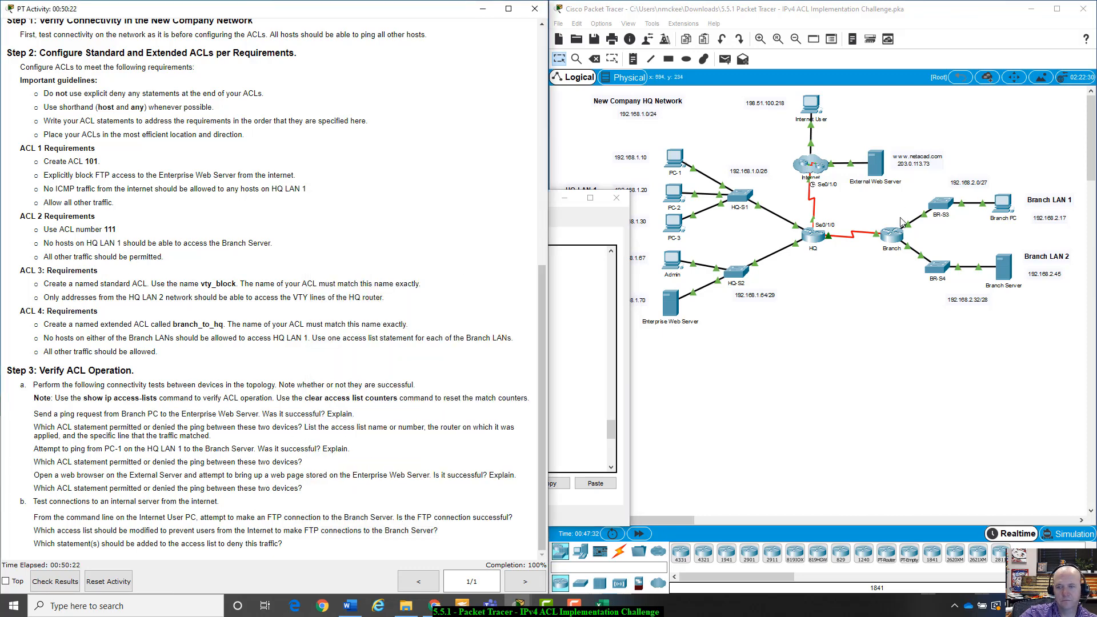
{"action": "left_click", "coordinate": [583, 218]}
{"action": "scroll", "coordinate": [424, 438], "scroll_direction": "down", "scroll_amount": 4}
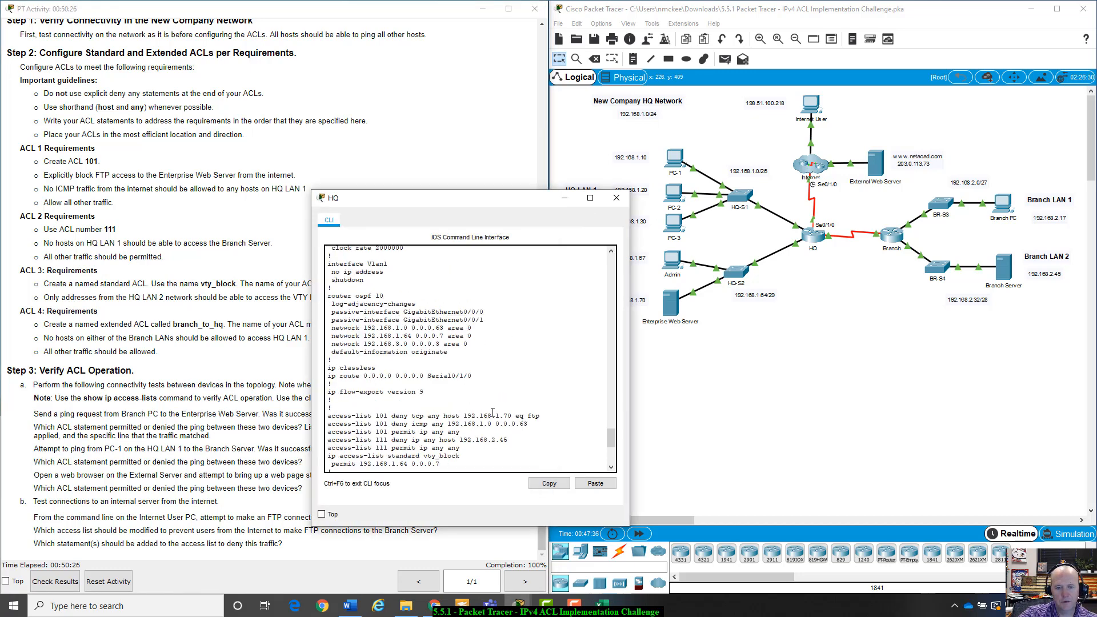
{"action": "left_click_drag", "start_coordinate": [512, 416], "coordinate": [466, 419]}
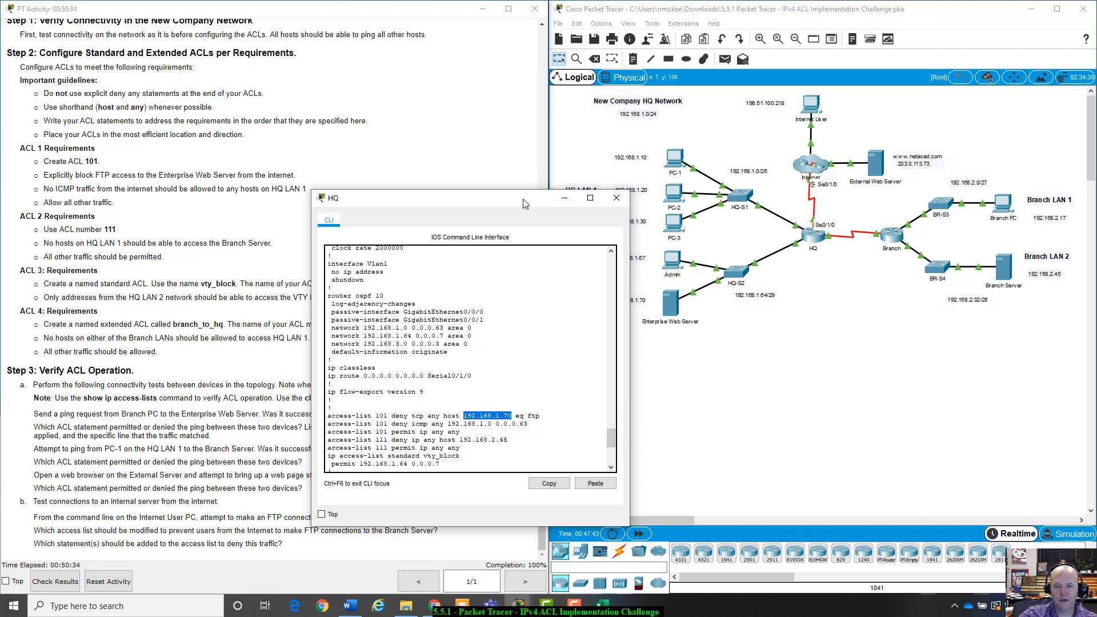
{"action": "left_click_drag", "start_coordinate": [524, 203], "coordinate": [792, 183]}
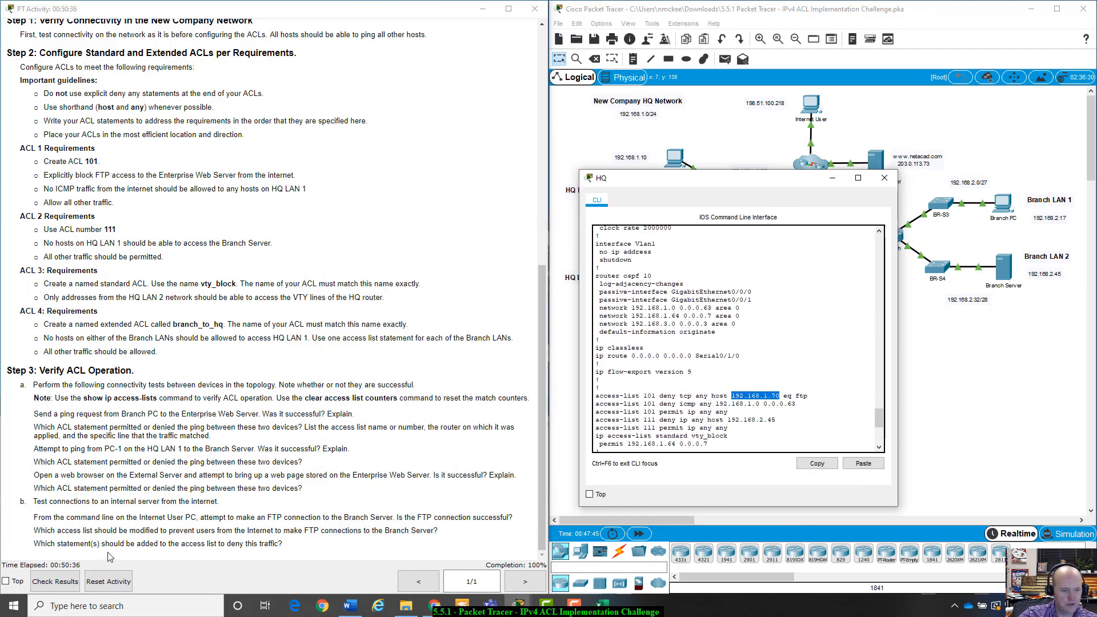
Review the Step 3b questions on blocking Internet FTP, close the HQ window and look back over the activity instructions
{"action": "left_click_drag", "start_coordinate": [83, 530], "coordinate": [446, 531]}
{"action": "left_click_drag", "start_coordinate": [36, 545], "coordinate": [286, 545]}
{"action": "left_click", "coordinate": [290, 546]}
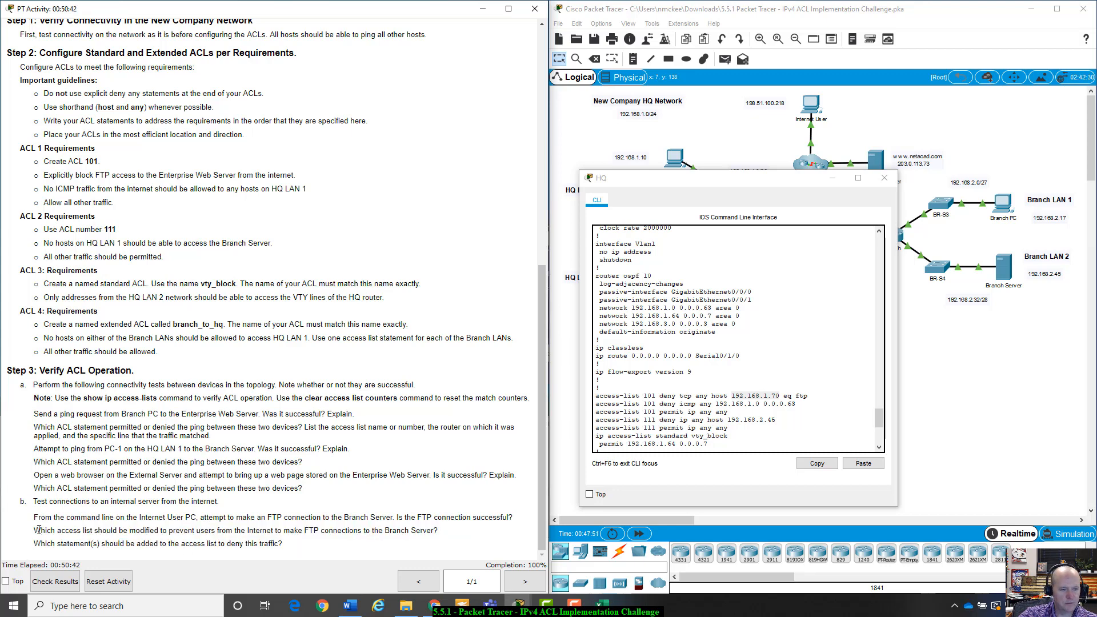
{"action": "left_click_drag", "start_coordinate": [38, 530], "coordinate": [417, 517]}
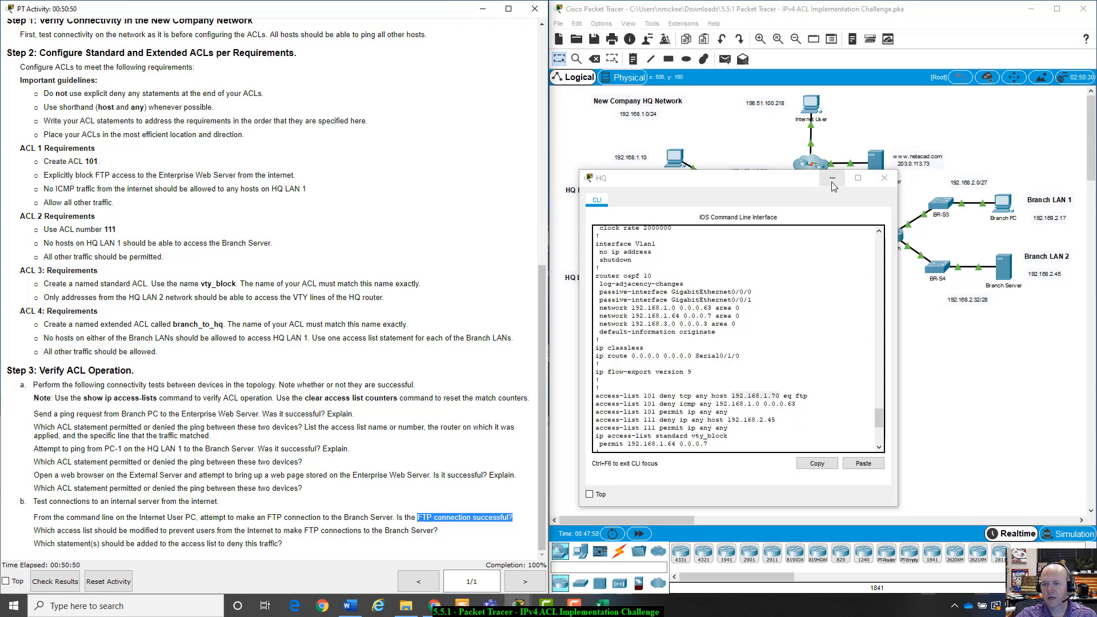
{"action": "left_click", "coordinate": [884, 177]}
{"action": "scroll", "coordinate": [446, 314], "scroll_direction": "up", "scroll_amount": 10}
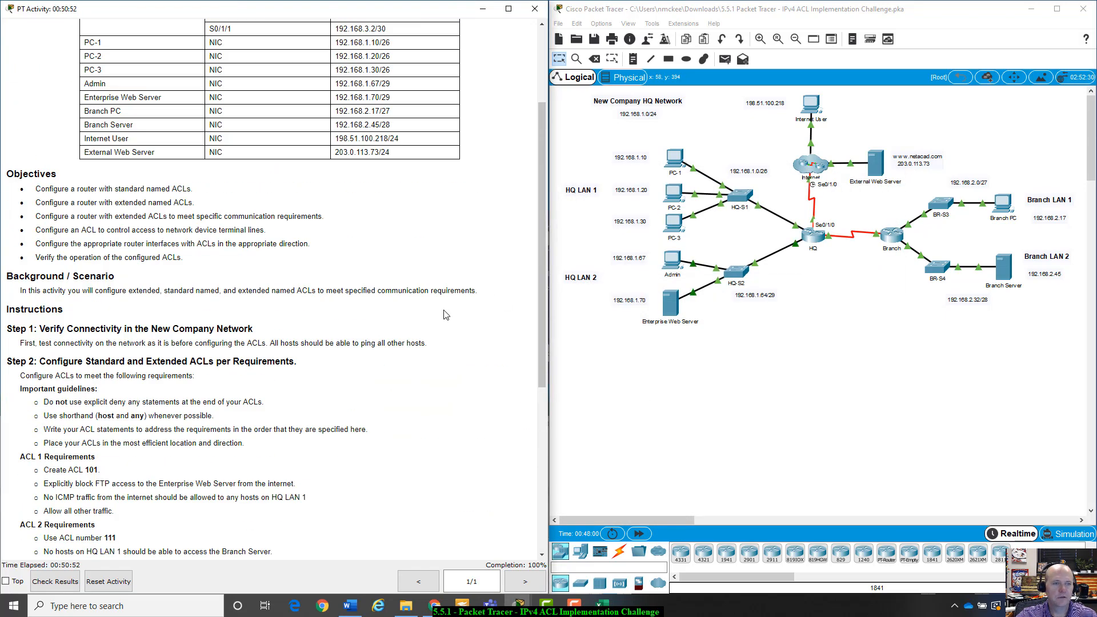
{"action": "scroll", "coordinate": [446, 313], "scroll_direction": "down", "scroll_amount": 8}
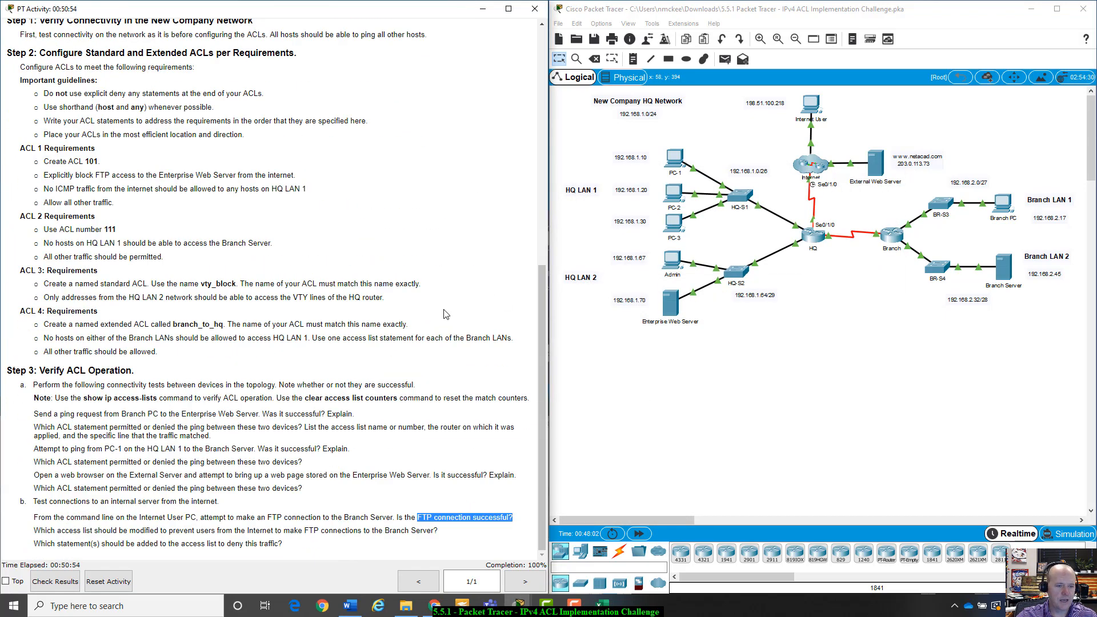